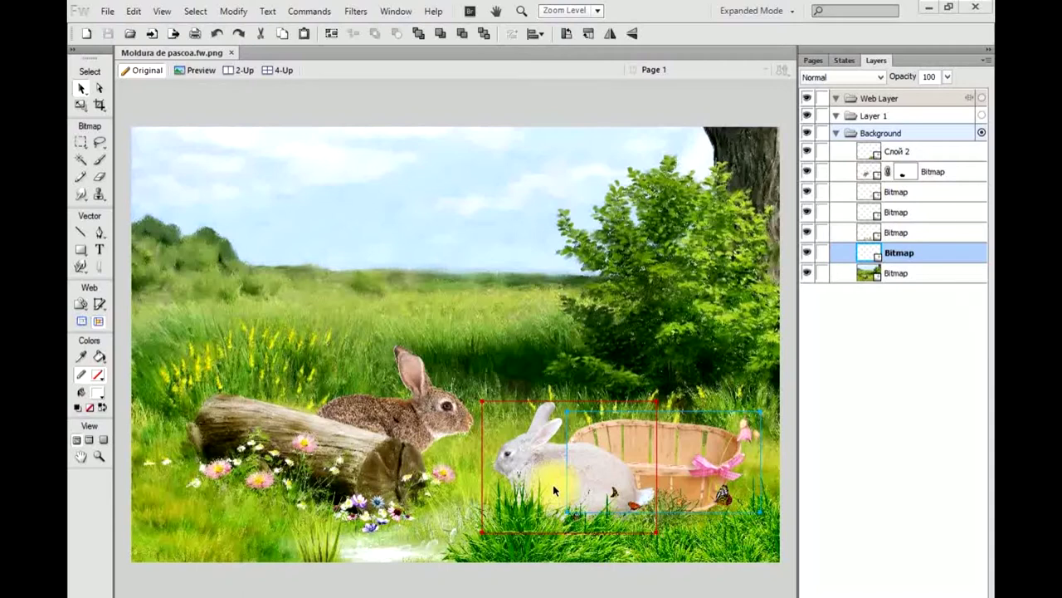
# Zoom in on the empty basket and white rabbit, then bring up the Easter files folder.
pyautogui.click(532, 253)
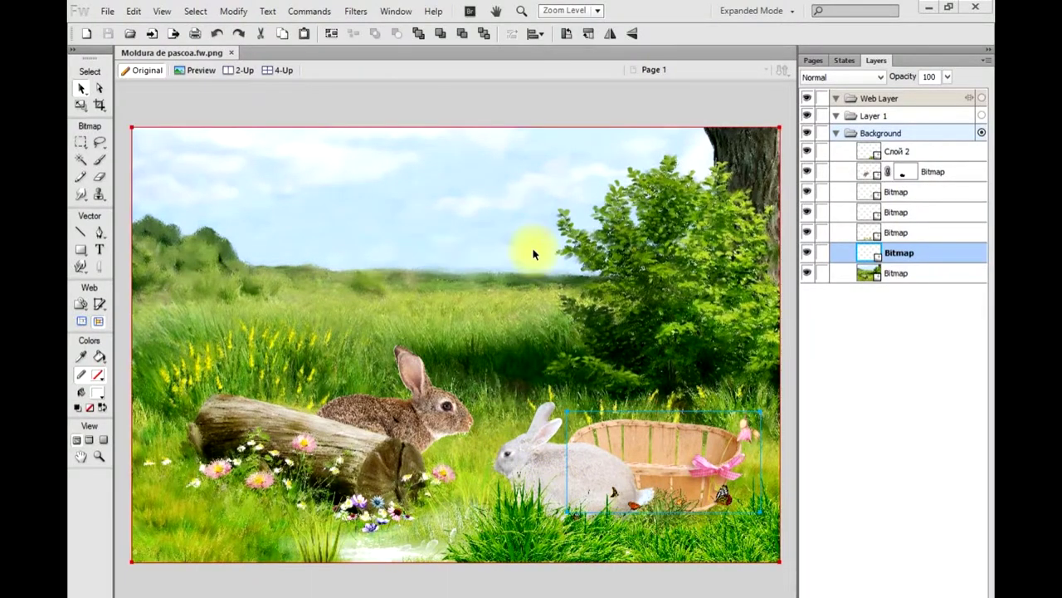
pyautogui.click(96, 455)
pyautogui.click(676, 459)
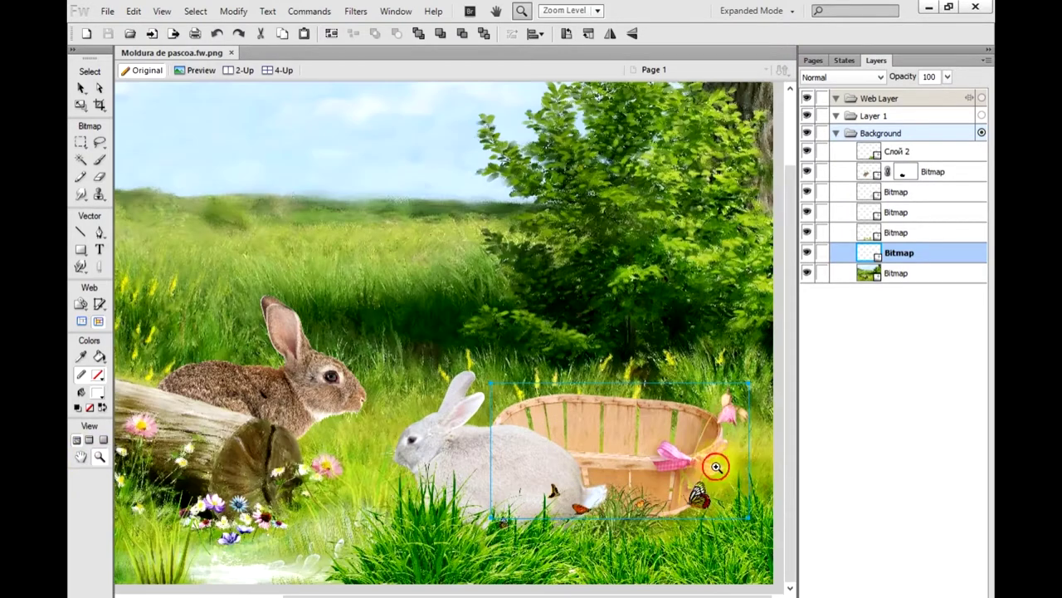
pyautogui.click(569, 415)
pyautogui.click(564, 407)
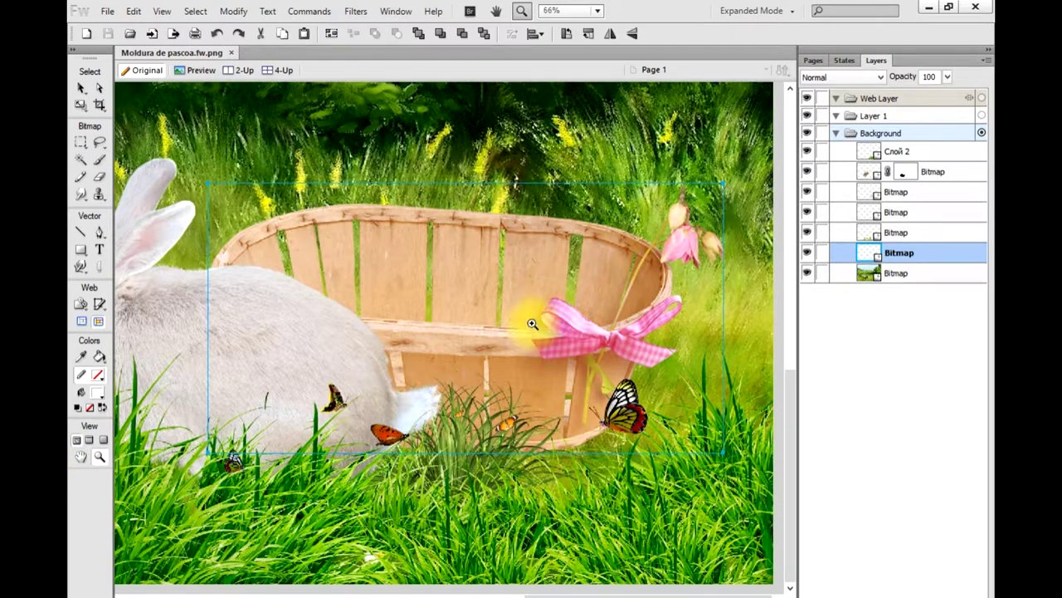
pyautogui.click(80, 87)
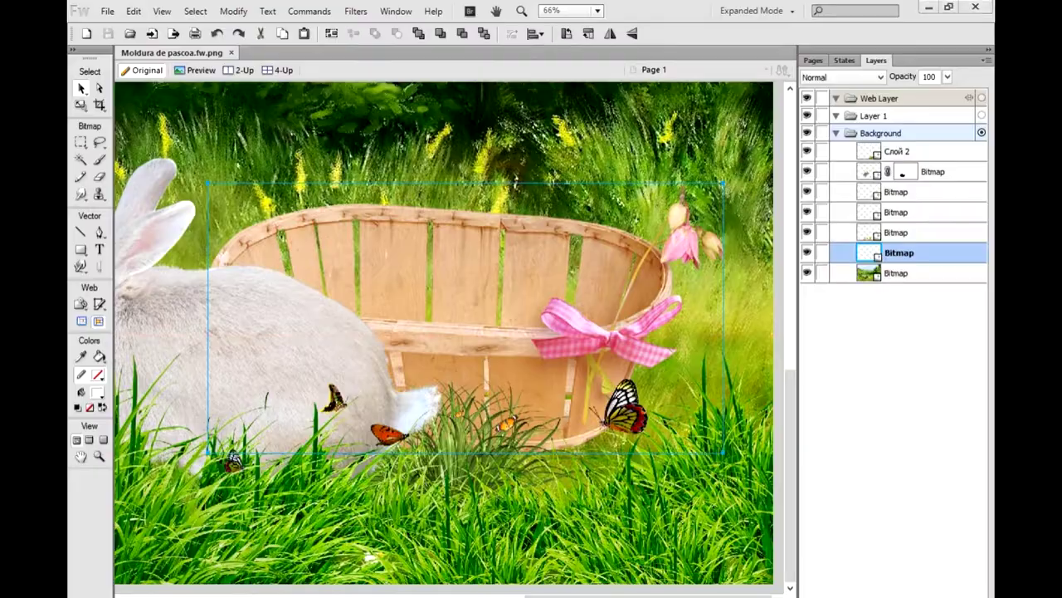
pyautogui.click(328, 581)
# In the Easter files folder, pick the ovinhos 212.fw.png chocolate-eggs file.
pyautogui.click(158, 581)
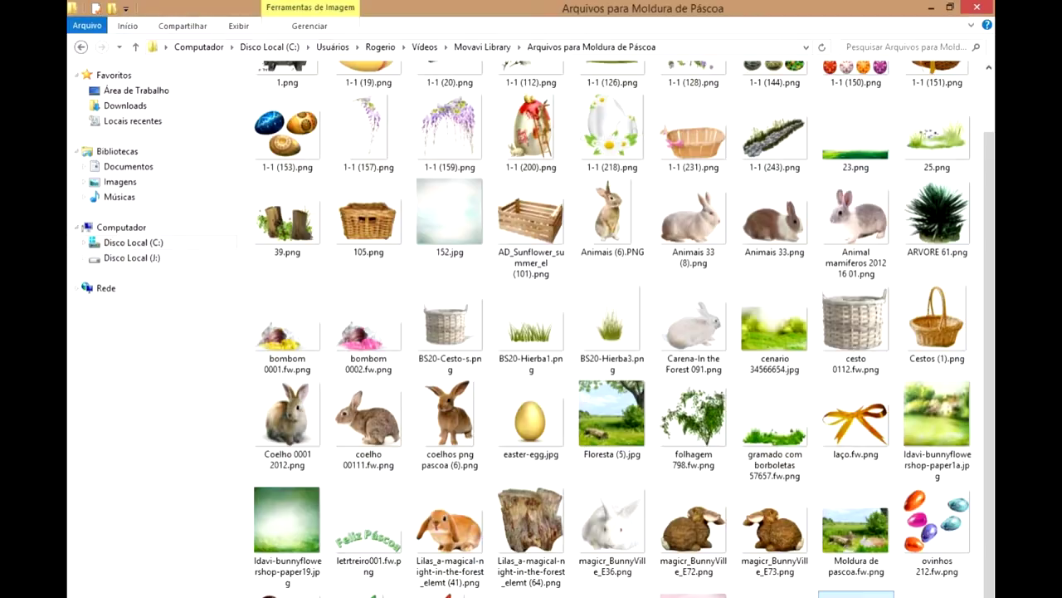
pyautogui.click(510, 397)
pyautogui.scroll(1, 510, 391)
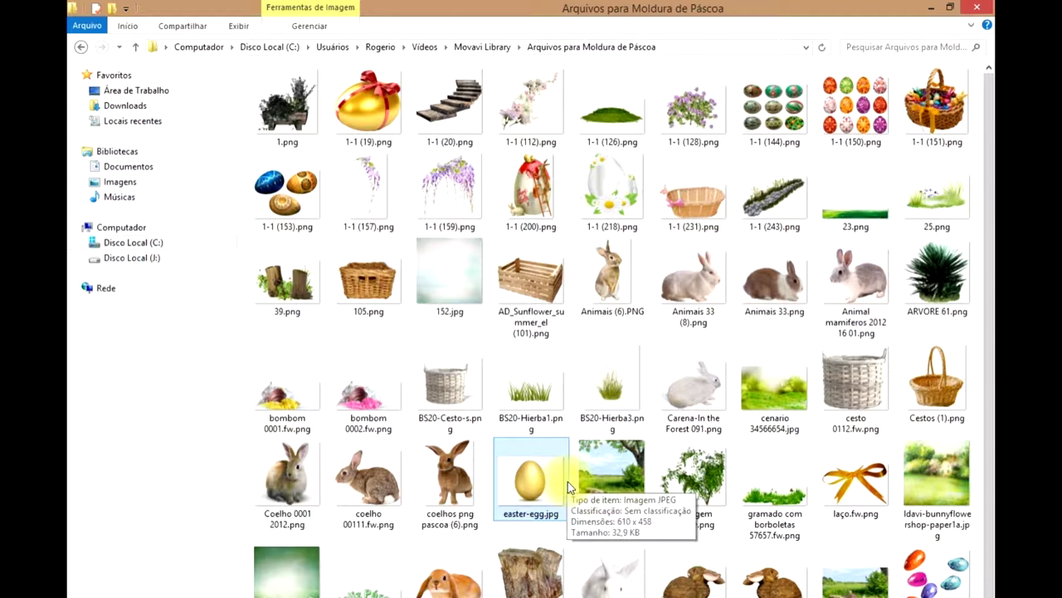
pyautogui.scroll(-1, 568, 488)
pyautogui.click(954, 535)
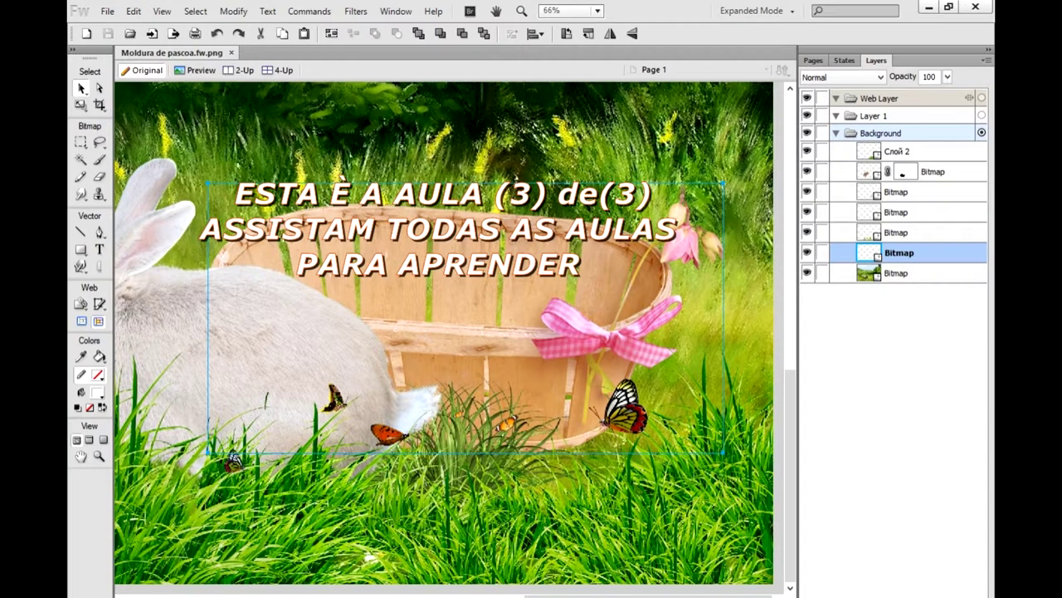
# Paste the six foil eggs, move the orange egg onto the basket, and stand a blue egg upright.
pyautogui.hotkey('ctrl', 'v')
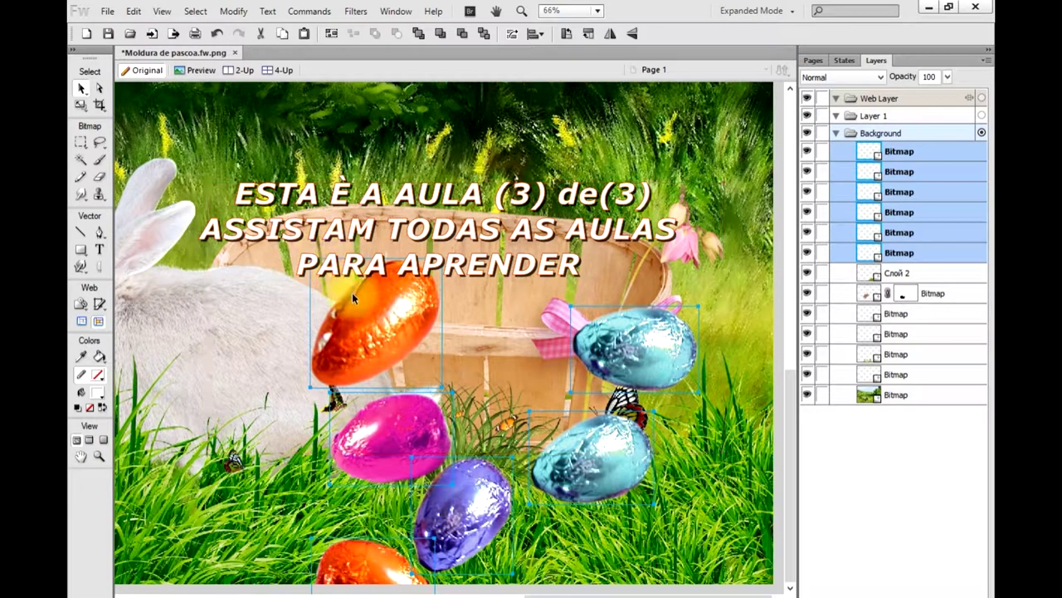
pyautogui.click(388, 300)
pyautogui.moveTo(389, 299); pyautogui.dragTo(601, 277)
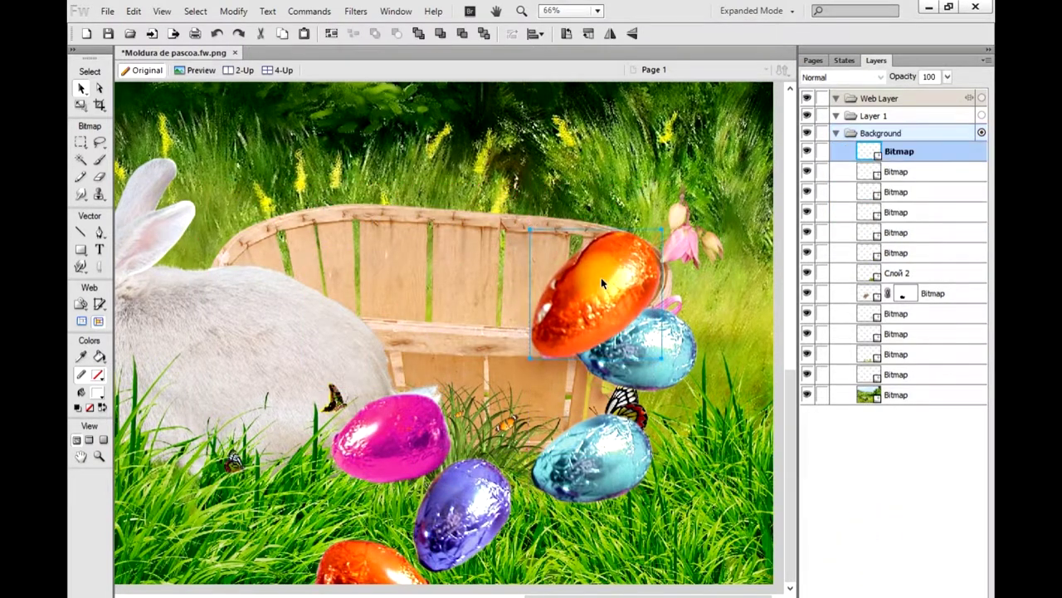
pyautogui.moveTo(651, 349)
pyautogui.mouseDown()
pyautogui.moveTo(614, 349)
pyautogui.moveTo(540, 294)
pyautogui.moveTo(558, 272)
pyautogui.mouseUp()
pyautogui.hotkey('ctrl', 'Down')
pyautogui.click(79, 106)
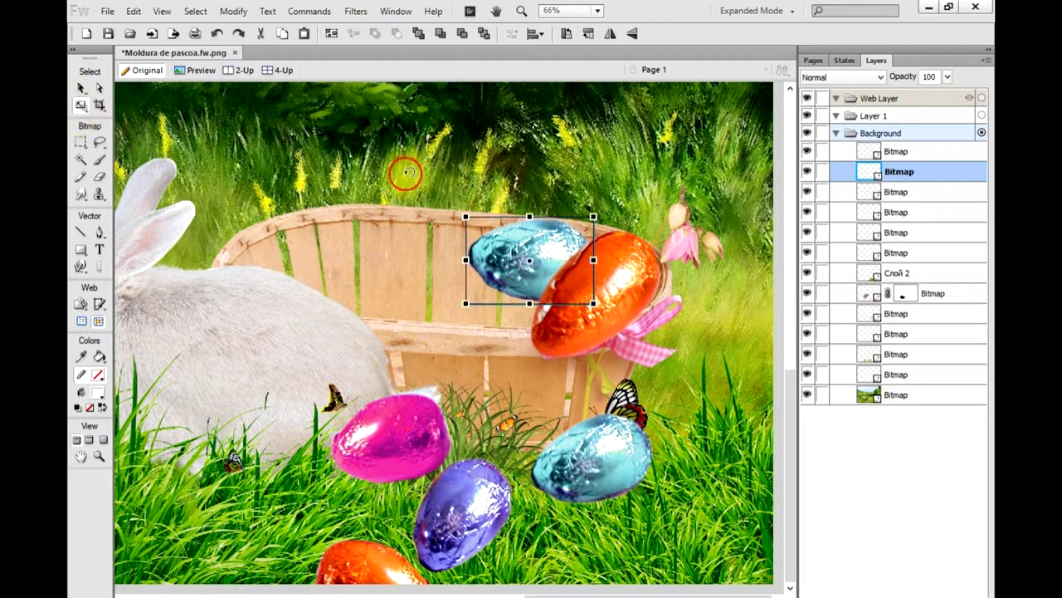
pyautogui.moveTo(632, 290)
pyautogui.mouseDown()
pyautogui.moveTo(624, 296)
pyautogui.moveTo(640, 249)
pyautogui.moveTo(639, 270)
pyautogui.mouseUp()
# Move the second blue egg beside the orange egg, send it backward, and rotate it upright.
pyautogui.click(81, 87)
pyautogui.moveTo(209, 419); pyautogui.dragTo(469, 196)
pyautogui.moveTo(532, 258); pyautogui.dragTo(553, 253)
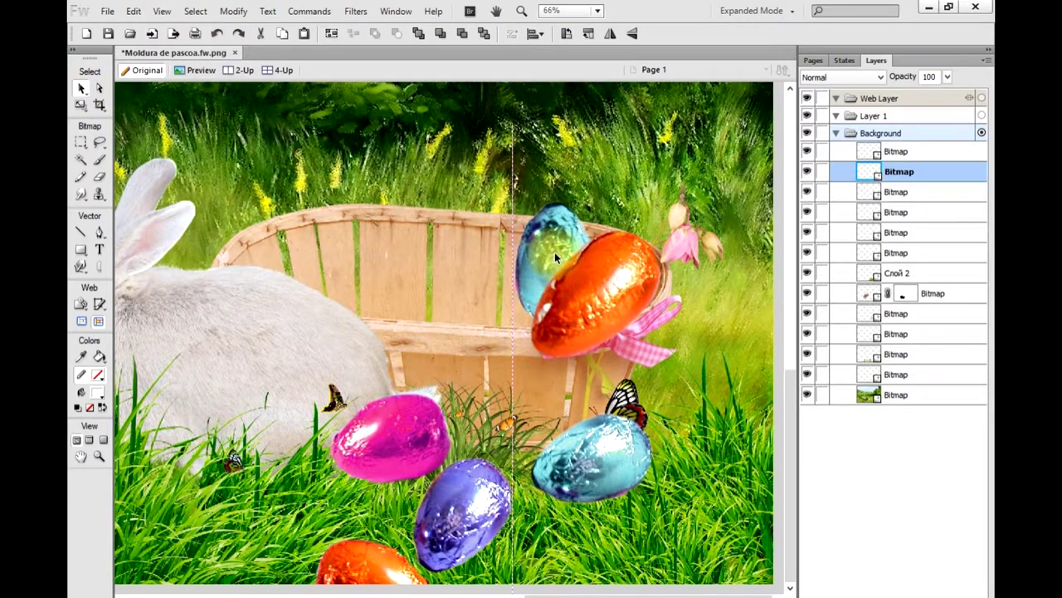
pyautogui.moveTo(583, 459)
pyautogui.mouseDown()
pyautogui.moveTo(484, 318)
pyautogui.moveTo(476, 269)
pyautogui.mouseUp()
pyautogui.hotkey('ctrl', 'Down')
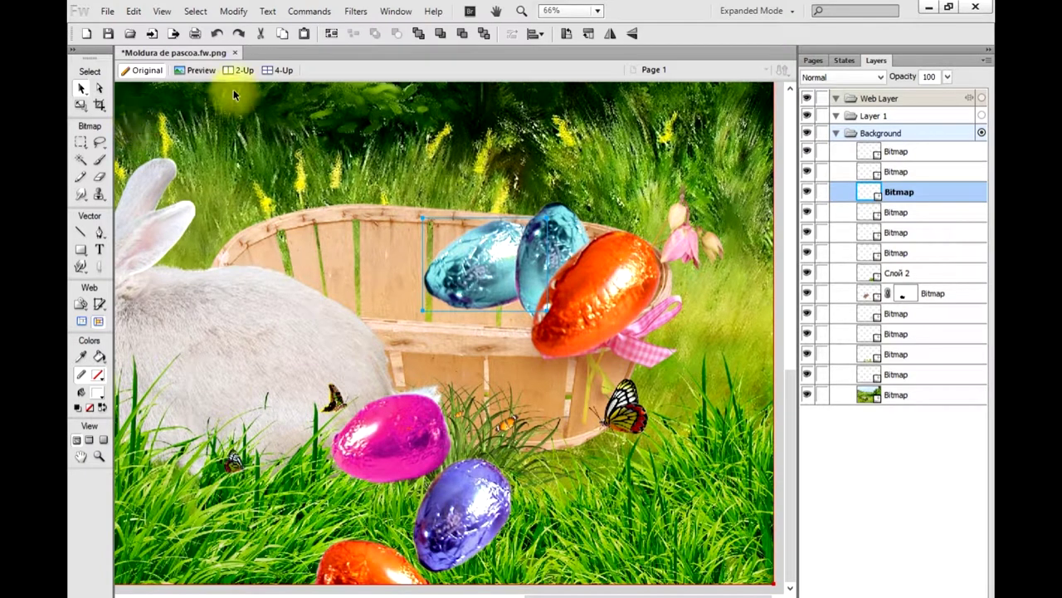
pyautogui.click(80, 105)
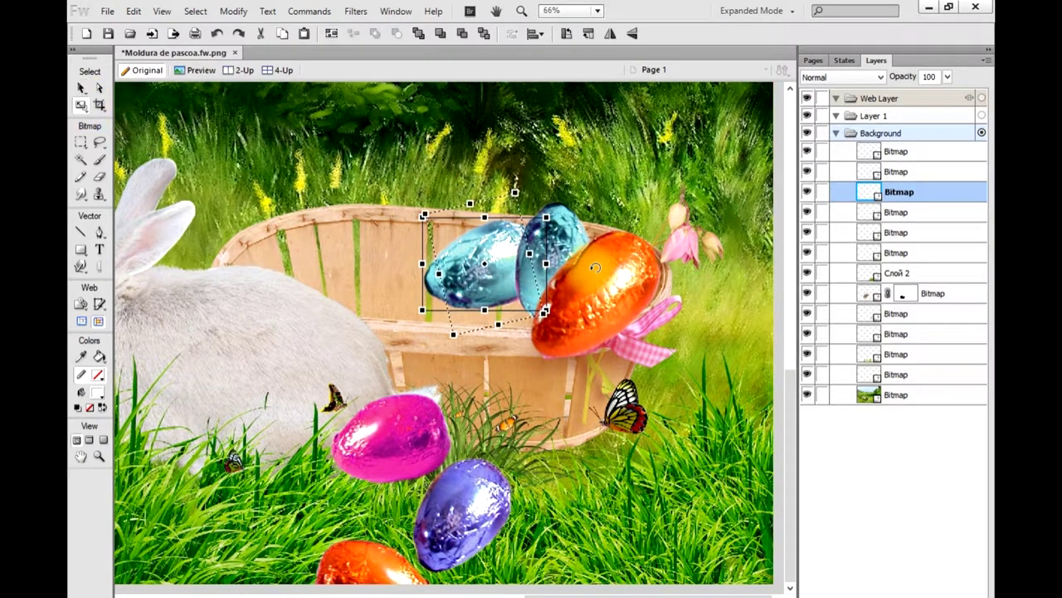
pyautogui.moveTo(479, 188); pyautogui.dragTo(514, 184)
# Rotate the pink egg upright, place it between the blue eggs, and raise it in front.
pyautogui.click(81, 88)
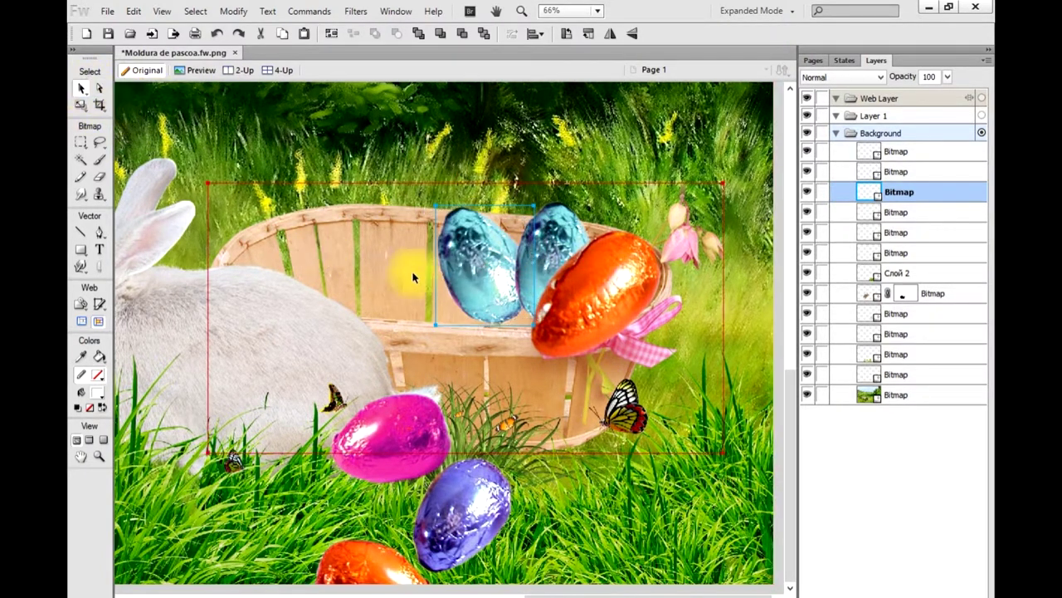
pyautogui.moveTo(469, 262); pyautogui.dragTo(417, 262)
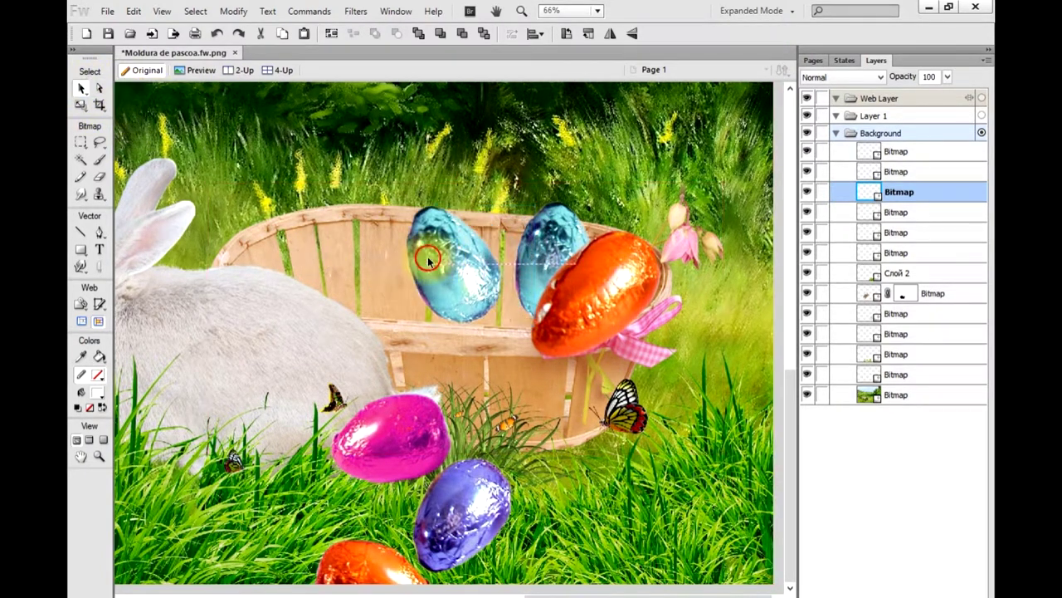
pyautogui.click(404, 425)
pyautogui.click(88, 106)
pyautogui.moveTo(500, 360); pyautogui.dragTo(431, 419)
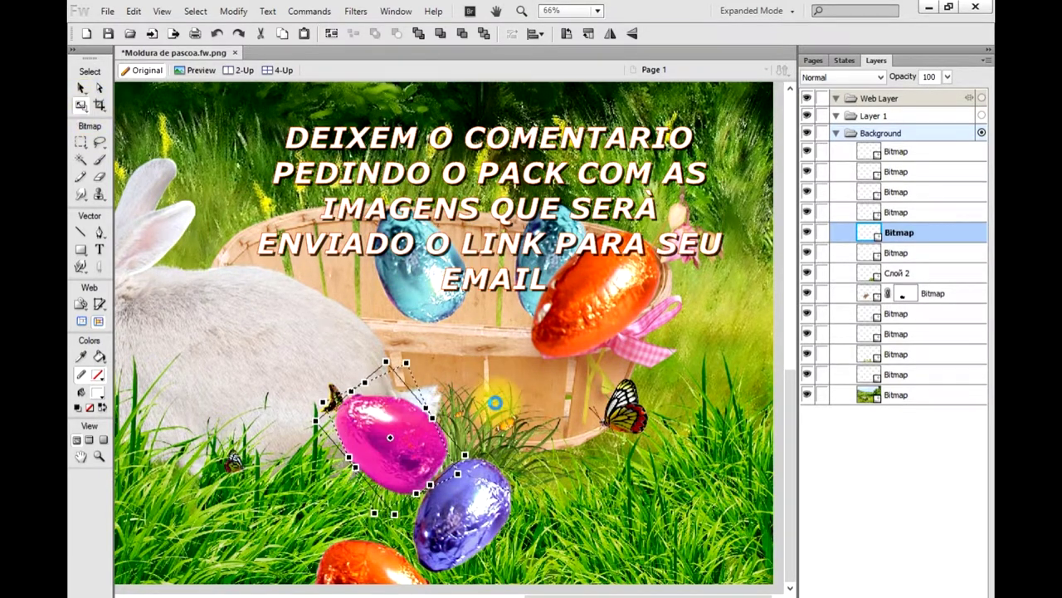
pyautogui.click(83, 88)
pyautogui.moveTo(373, 453)
pyautogui.mouseDown()
pyautogui.moveTo(470, 323)
pyautogui.moveTo(473, 293)
pyautogui.mouseUp()
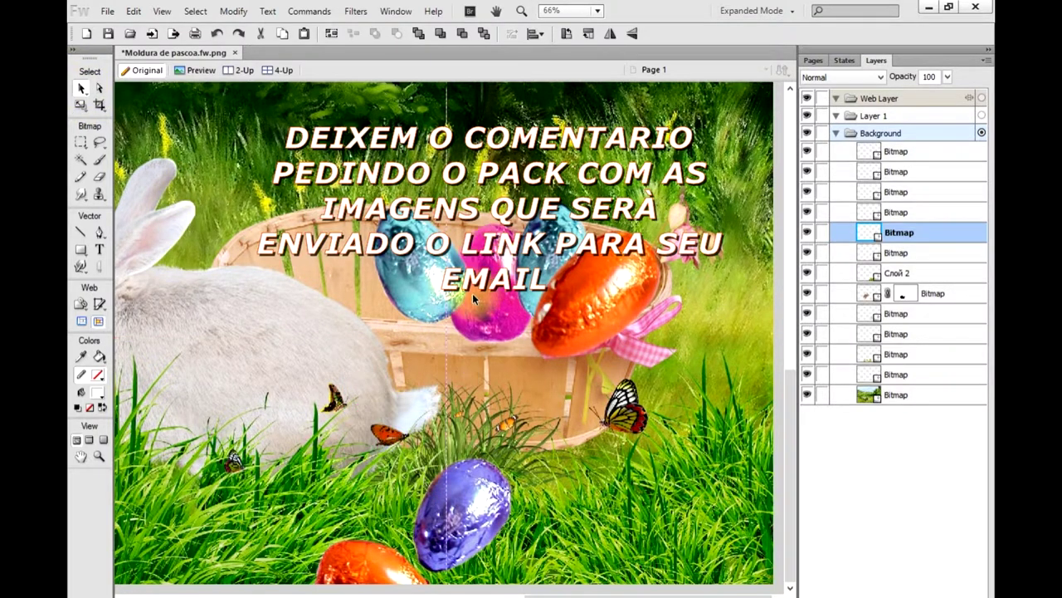
pyautogui.moveTo(912, 216); pyautogui.dragTo(908, 206)
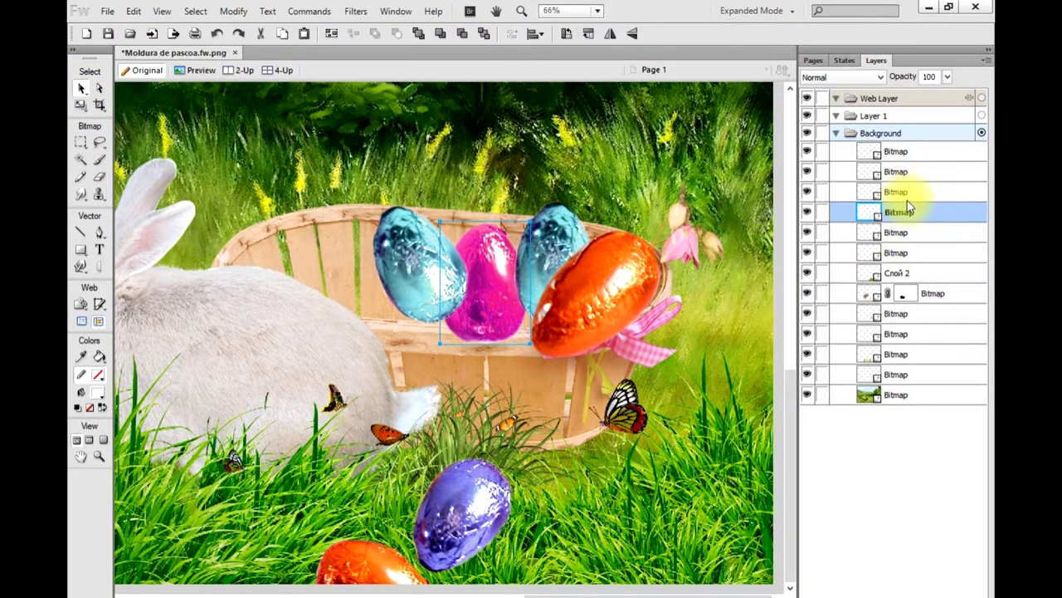
pyautogui.moveTo(903, 166); pyautogui.dragTo(903, 170)
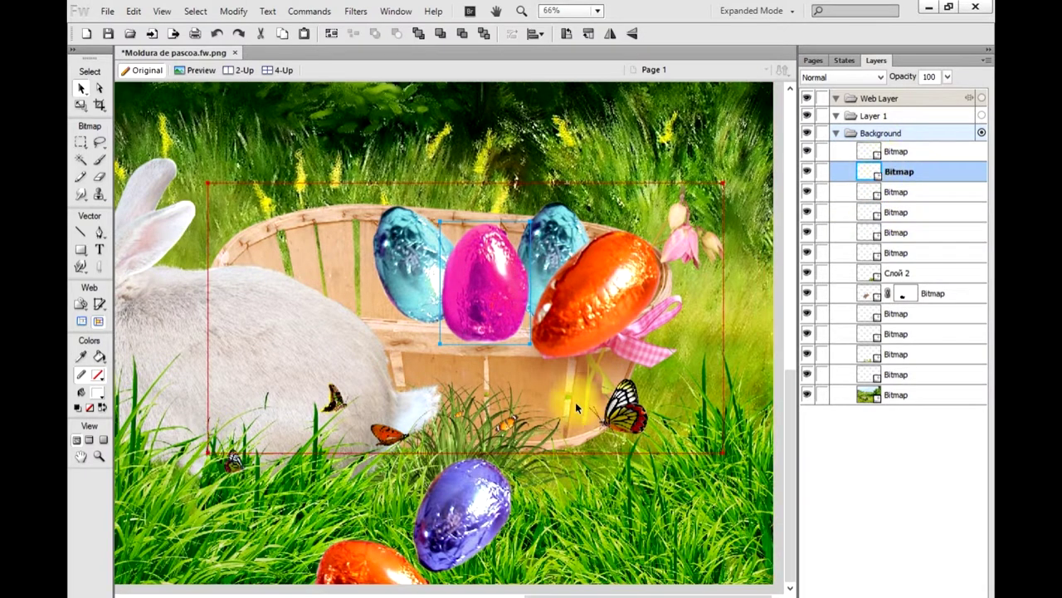
# Move the purple egg up beside the blue egg on the basket.
pyautogui.moveTo(476, 486); pyautogui.dragTo(356, 277)
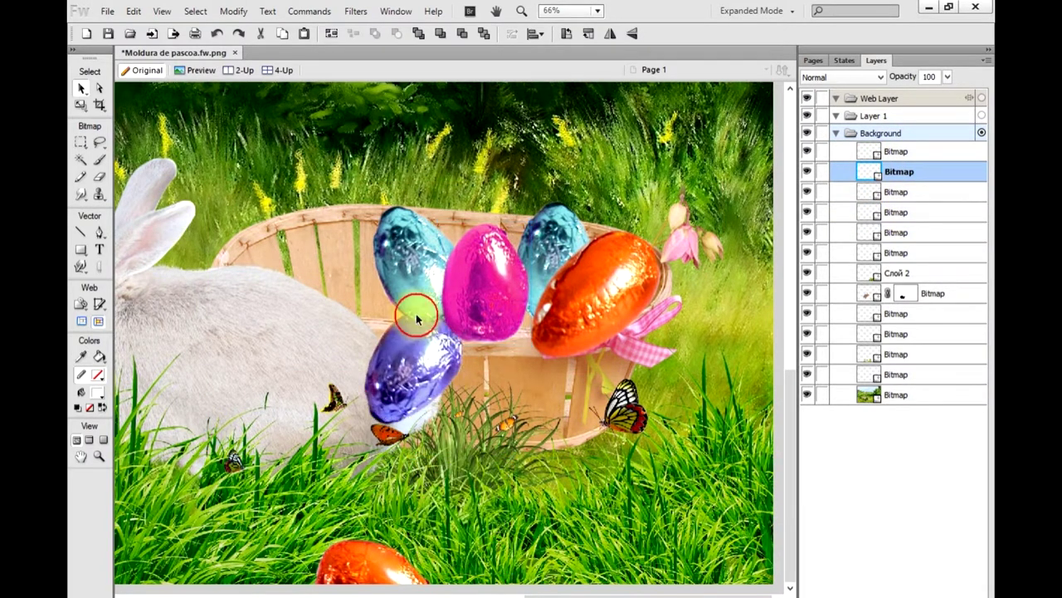
pyautogui.click(348, 313)
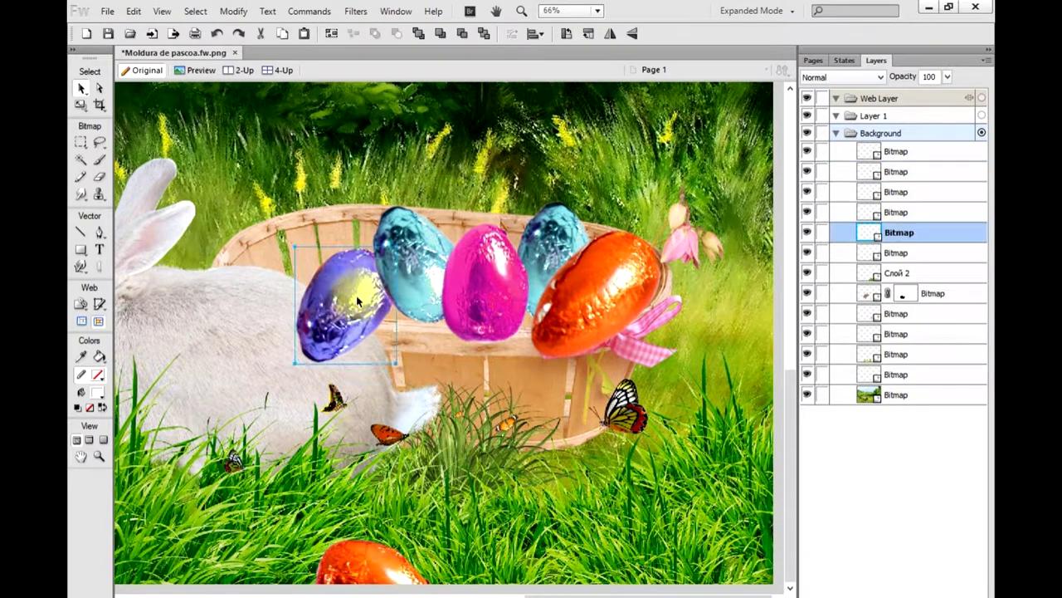
pyautogui.press('m')
pyautogui.click(163, 318)
pyautogui.click(81, 89)
# Place the small orange egg behind the purple egg and rotate it upright.
pyautogui.moveTo(356, 553)
pyautogui.mouseDown()
pyautogui.moveTo(329, 257)
pyautogui.moveTo(308, 258)
pyautogui.mouseUp()
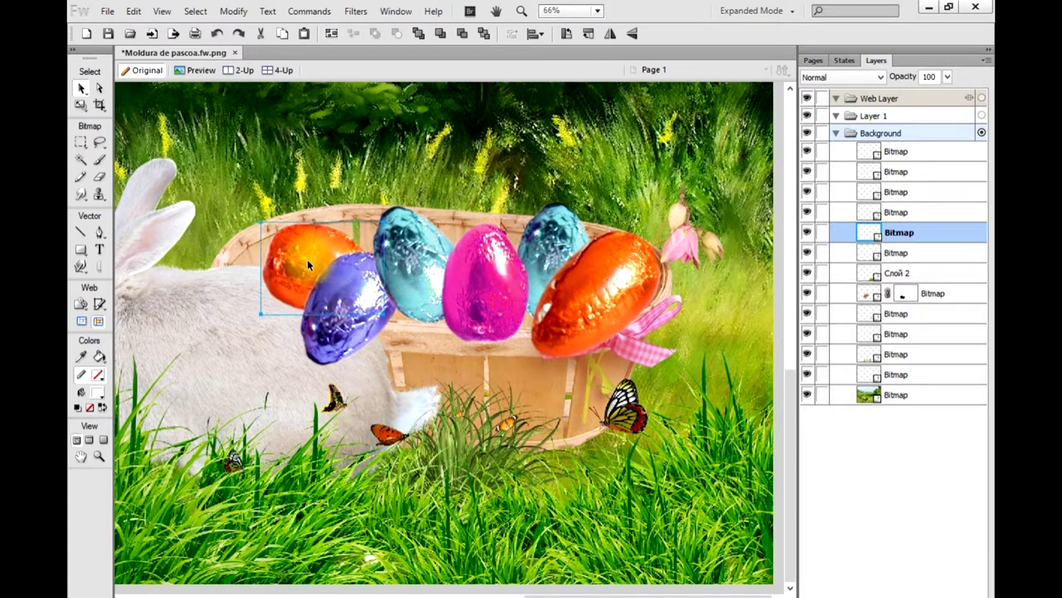
pyautogui.click(81, 105)
pyautogui.moveTo(208, 301); pyautogui.dragTo(200, 301)
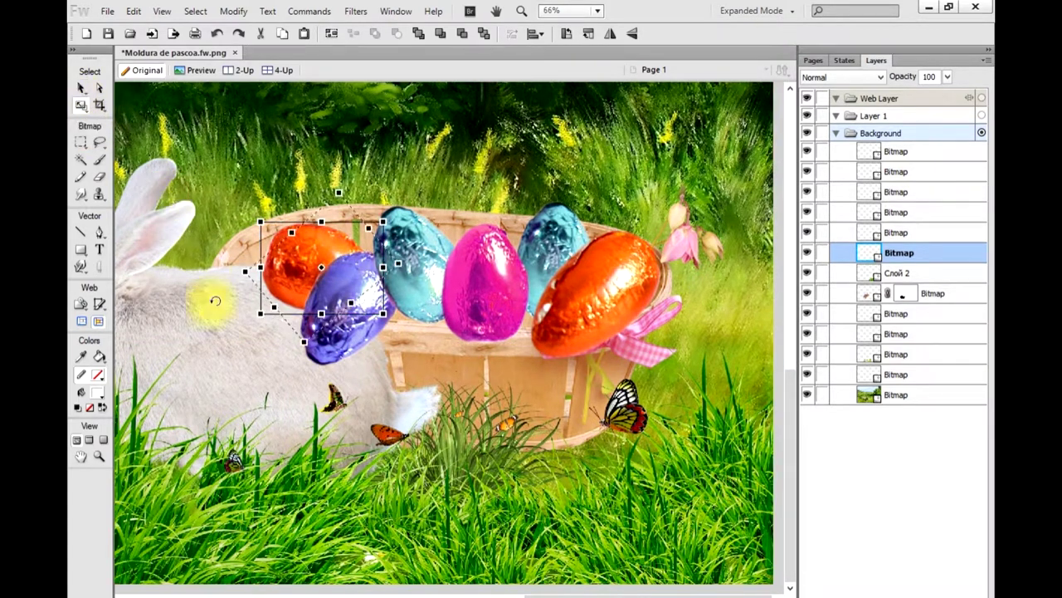
pyautogui.moveTo(247, 382); pyautogui.dragTo(201, 310)
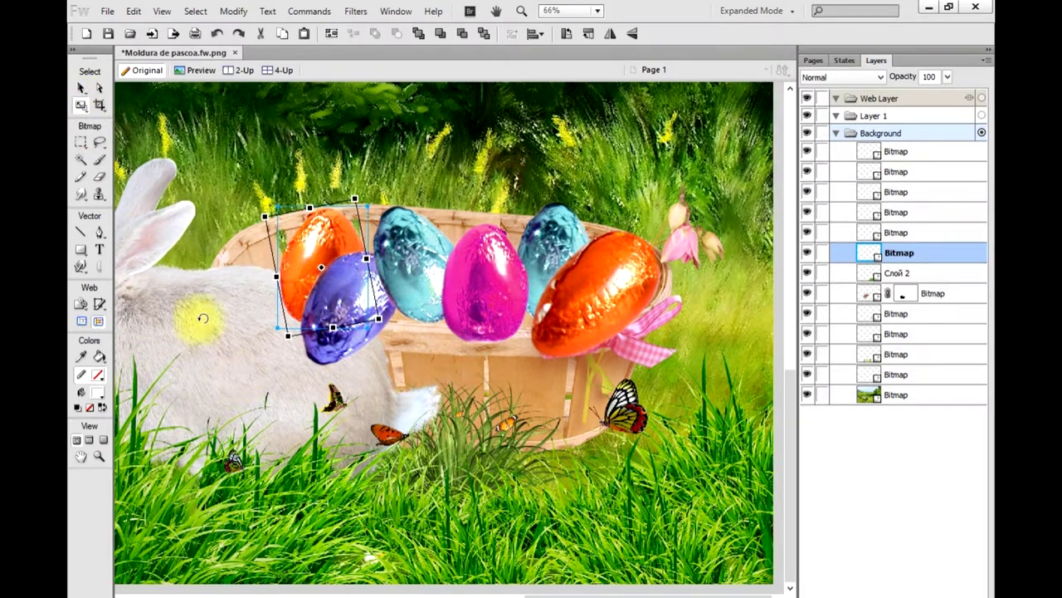
pyautogui.click(80, 88)
pyautogui.moveTo(319, 256); pyautogui.dragTo(313, 256)
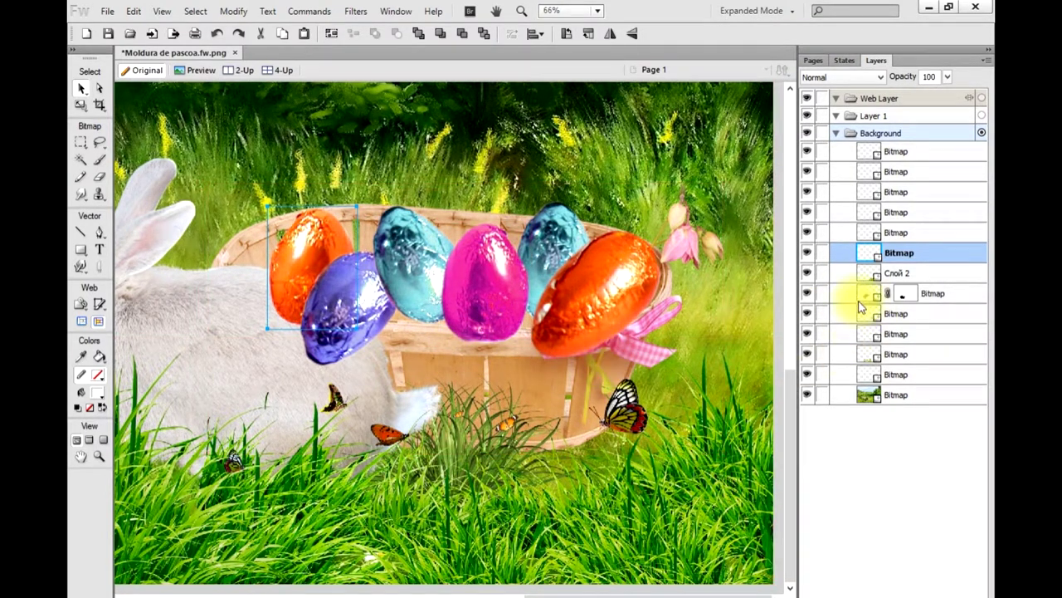
# Lock the meadow background, duplicate the basket, and move the copy above the eggs.
pyautogui.click(568, 397)
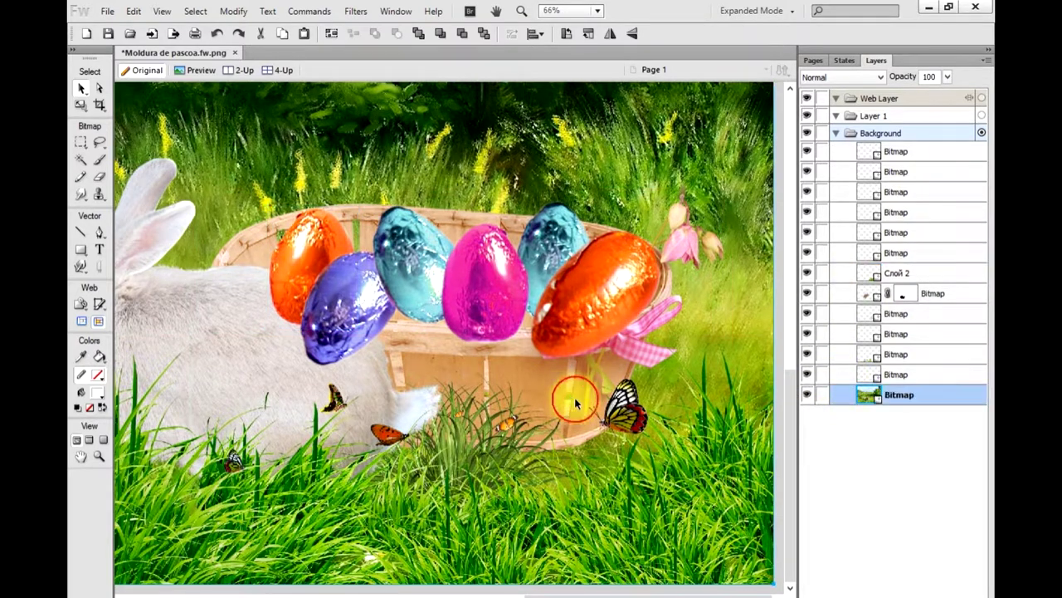
pyautogui.click(821, 393)
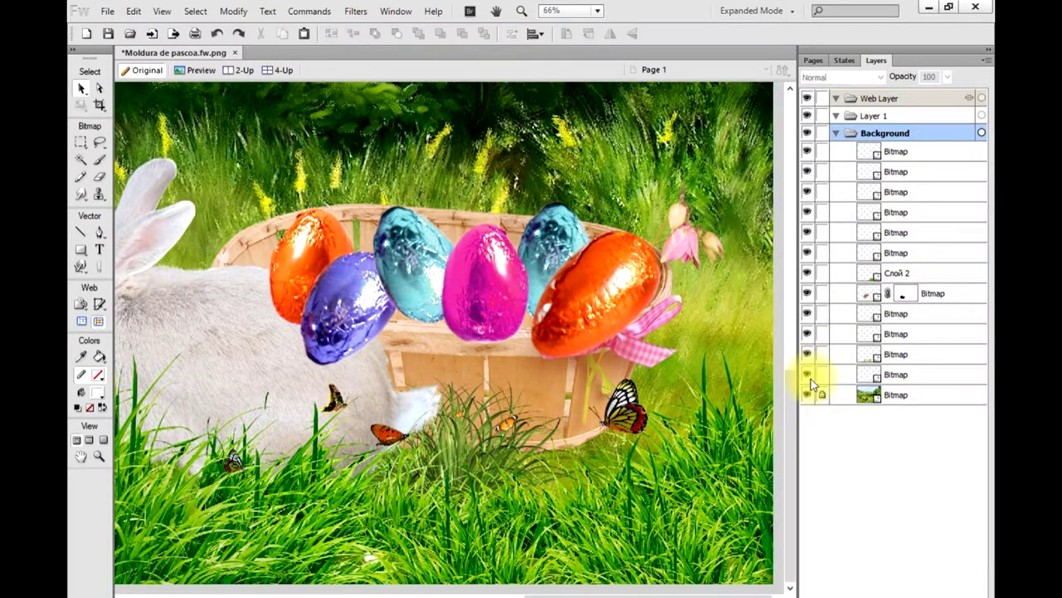
pyautogui.click(808, 374)
pyautogui.click(809, 375)
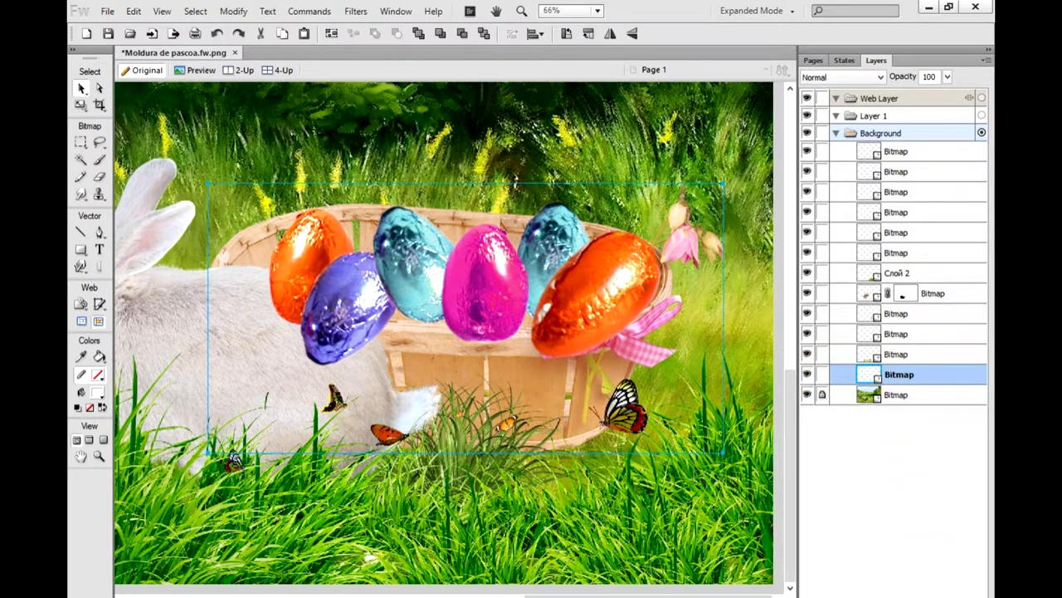
pyautogui.hotkey('ctrl', 'shift', 'd')
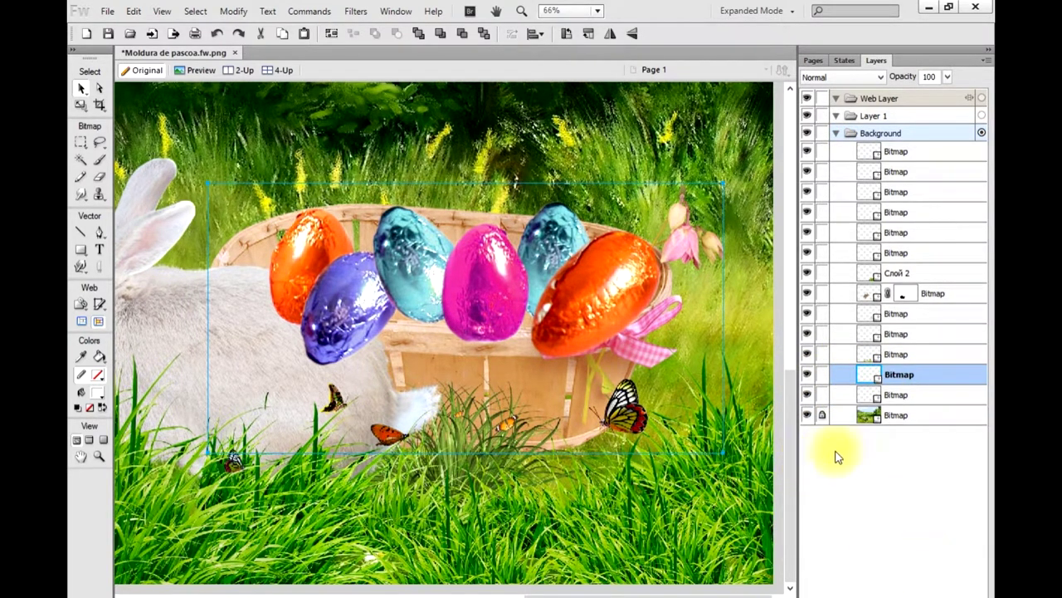
pyautogui.moveTo(897, 362)
pyautogui.mouseDown()
pyautogui.moveTo(890, 153)
pyautogui.moveTo(899, 135)
pyautogui.mouseUp()
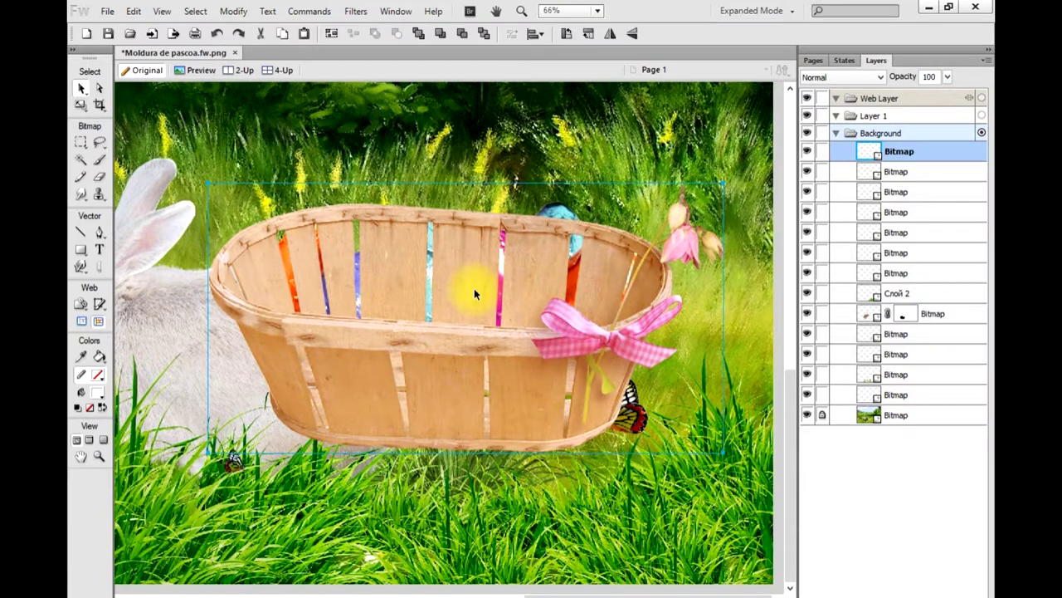
# Zoom in on the placed basket to inspect it.
pyautogui.click(100, 455)
pyautogui.click(275, 289)
pyautogui.click(515, 364)
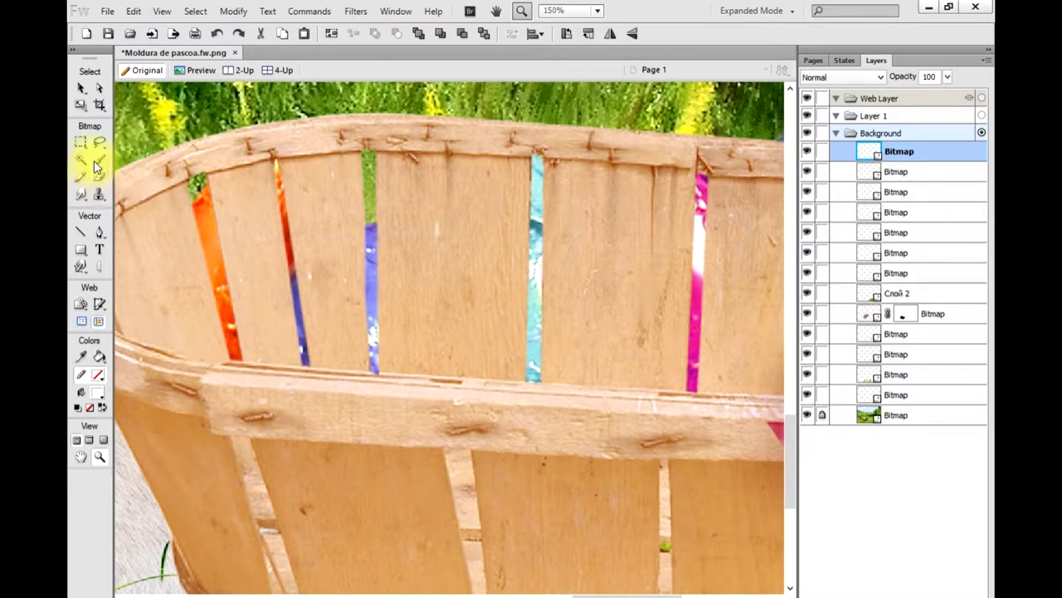
pyautogui.rightClick(198, 178)
pyautogui.click(235, 188)
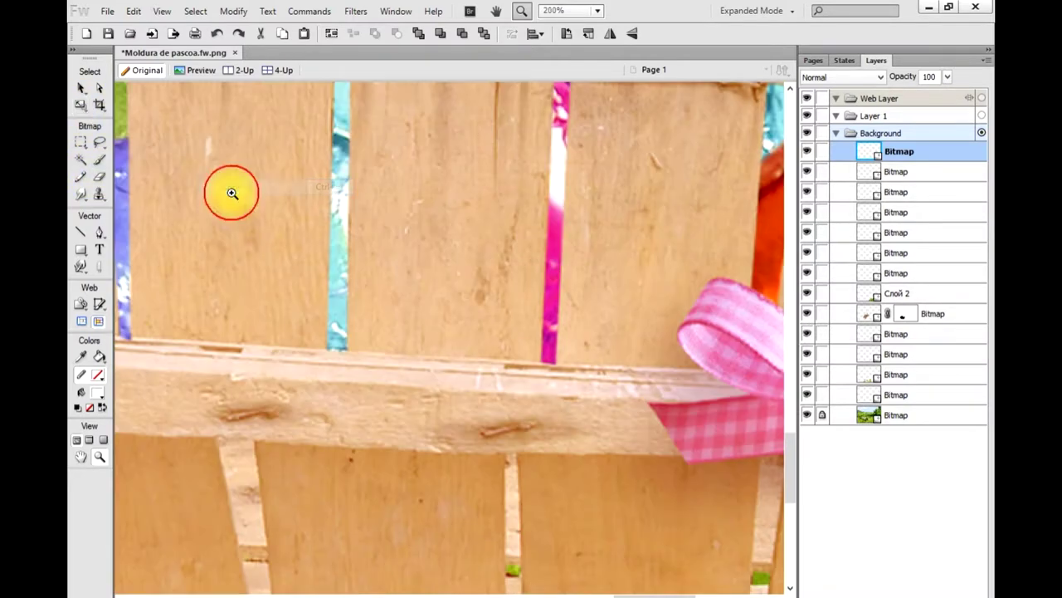
pyautogui.click(83, 91)
# Fit the whole image with Magnification > Fit All, then zoom back in on the basket.
pyautogui.rightClick(491, 242)
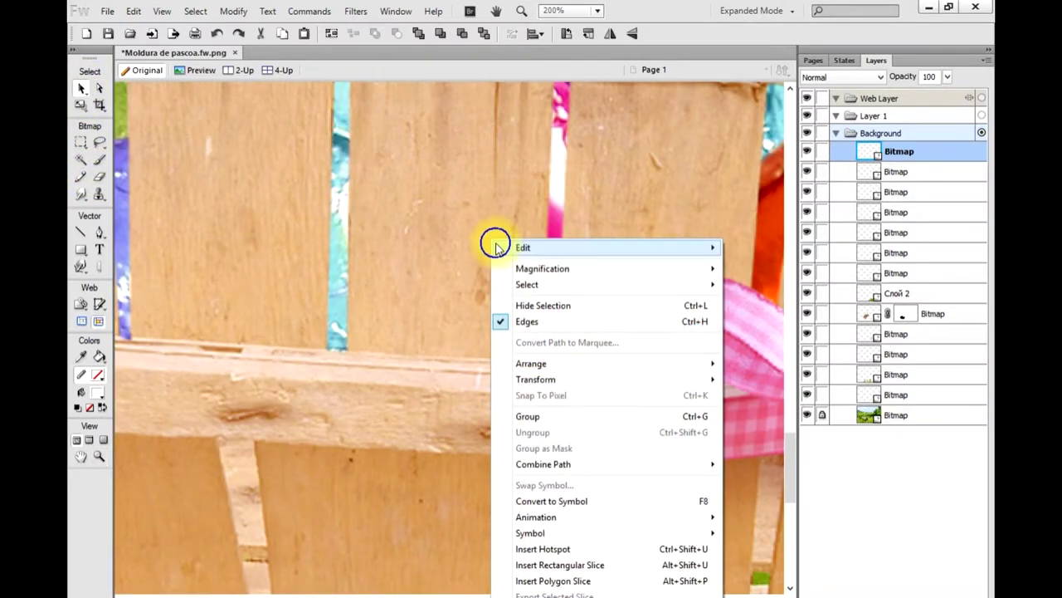
pyautogui.click(770, 291)
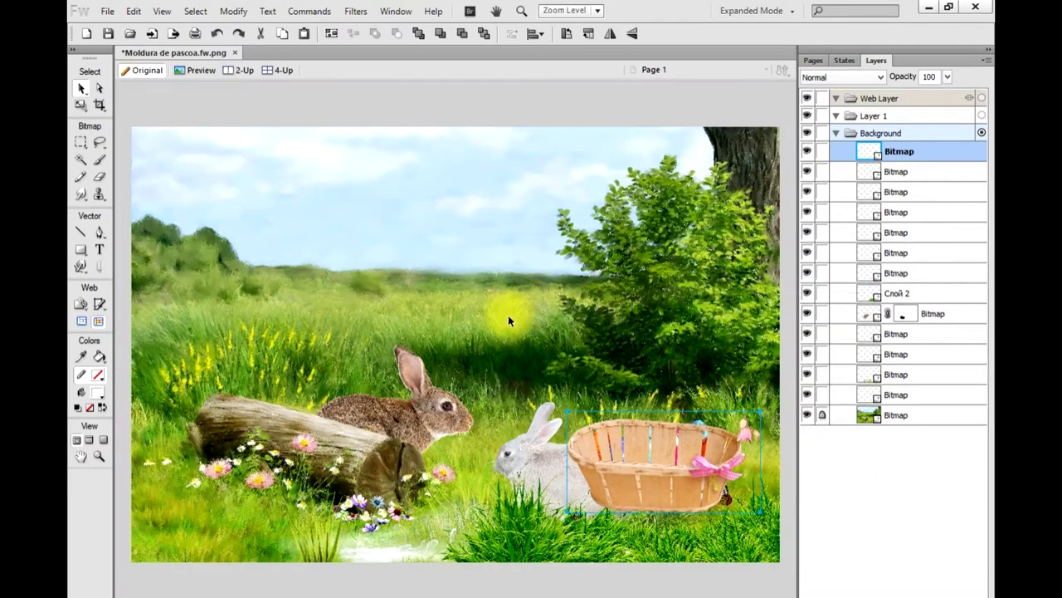
pyautogui.click(99, 457)
pyautogui.click(647, 480)
pyautogui.click(628, 460)
pyautogui.click(398, 381)
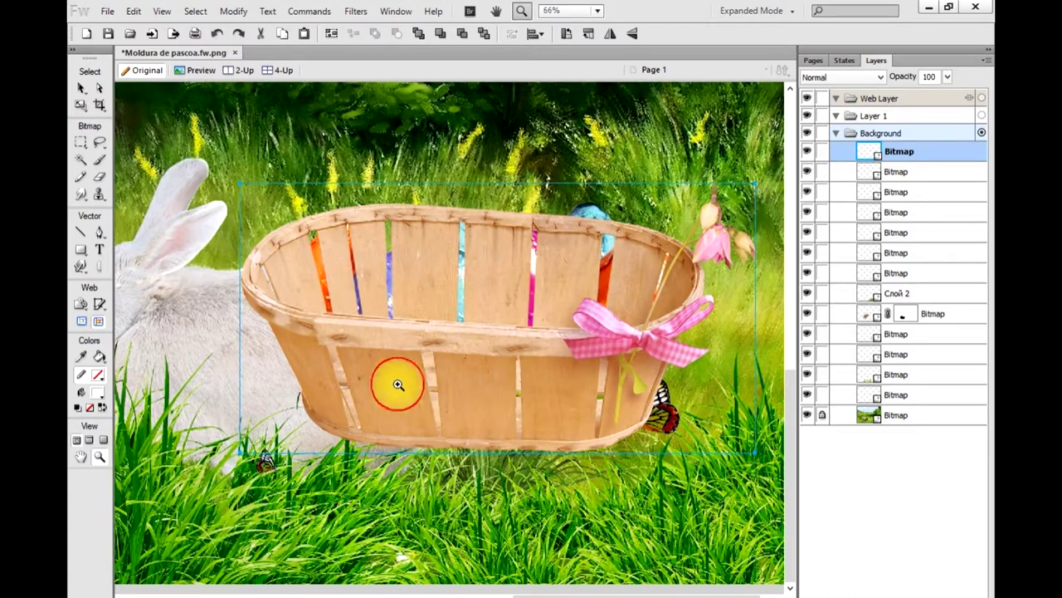
pyautogui.click(398, 334)
pyautogui.click(80, 106)
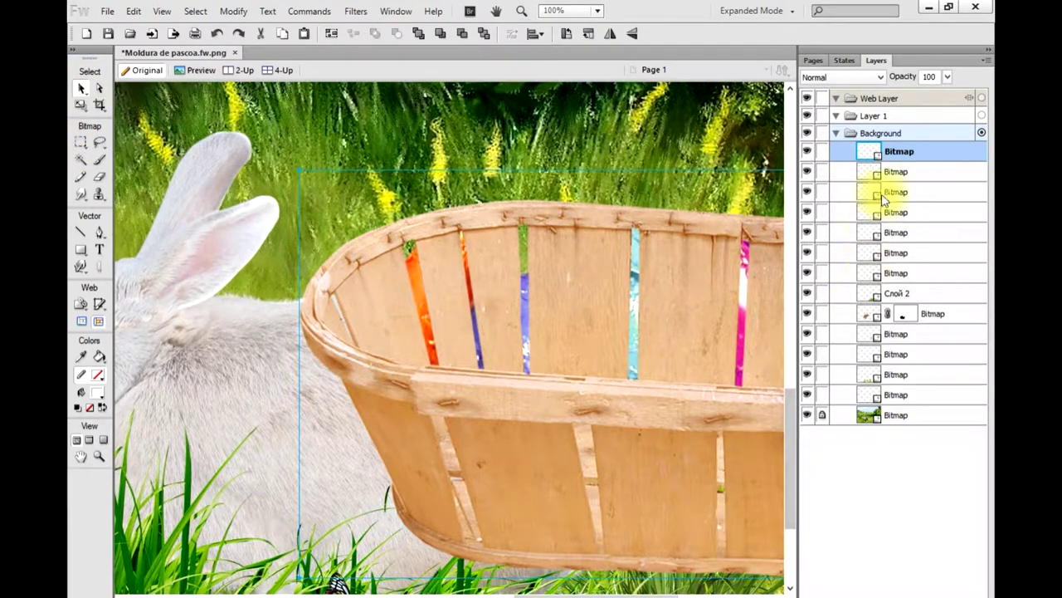
# Select the six foil eggs and move their layers below the basket copy.
pyautogui.moveTo(903, 157); pyautogui.dragTo(905, 357)
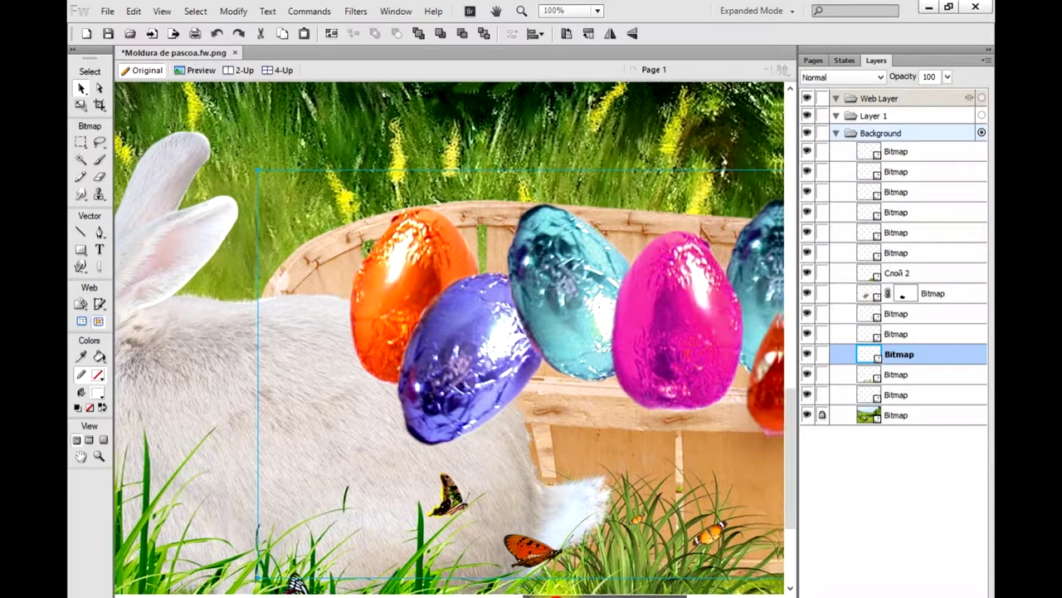
pyautogui.moveTo(531, 594); pyautogui.dragTo(576, 594)
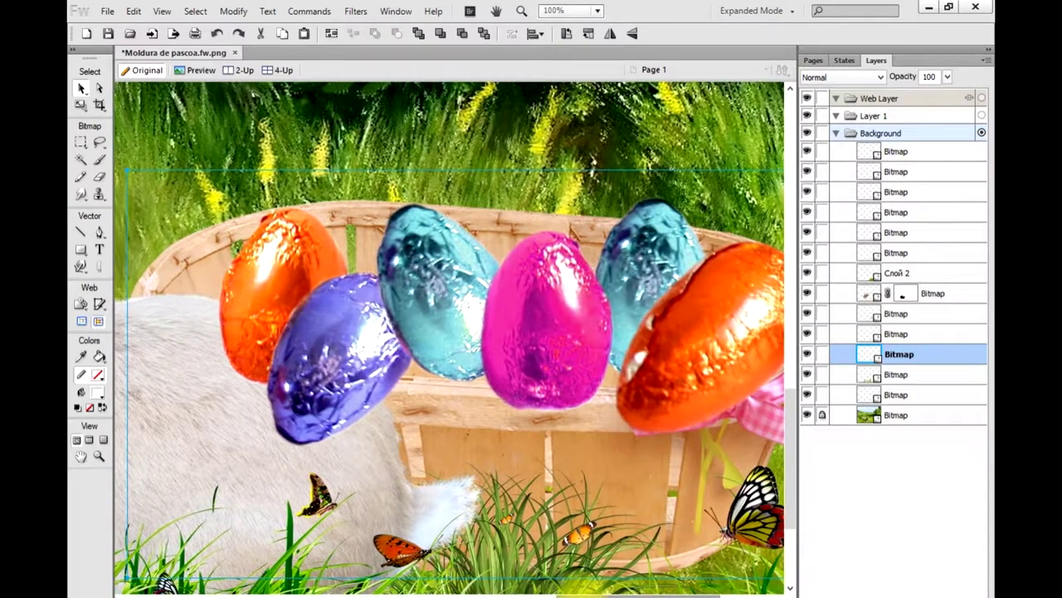
pyautogui.click(312, 357)
pyautogui.keyDown('shift'); pyautogui.click(267, 263); pyautogui.keyUp('shift')
pyautogui.keyDown('shift'); pyautogui.click(402, 260); pyautogui.keyUp('shift')
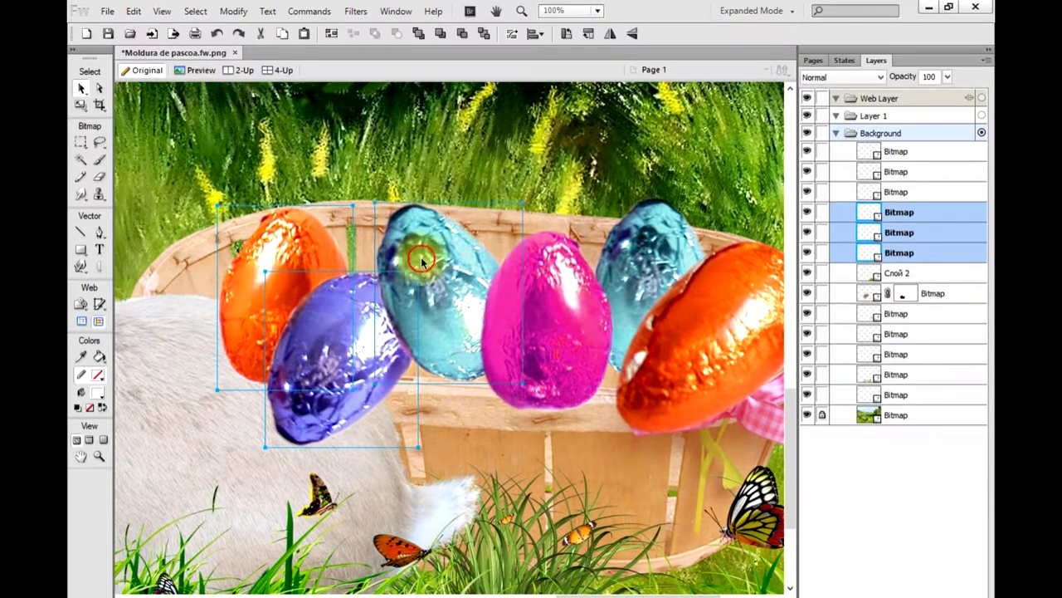
pyautogui.keyDown('shift'); pyautogui.click(521, 282); pyautogui.keyUp('shift')
pyautogui.keyDown('shift'); pyautogui.click(647, 264); pyautogui.keyUp('shift')
pyautogui.keyDown('shift'); pyautogui.click(722, 307); pyautogui.keyUp('shift')
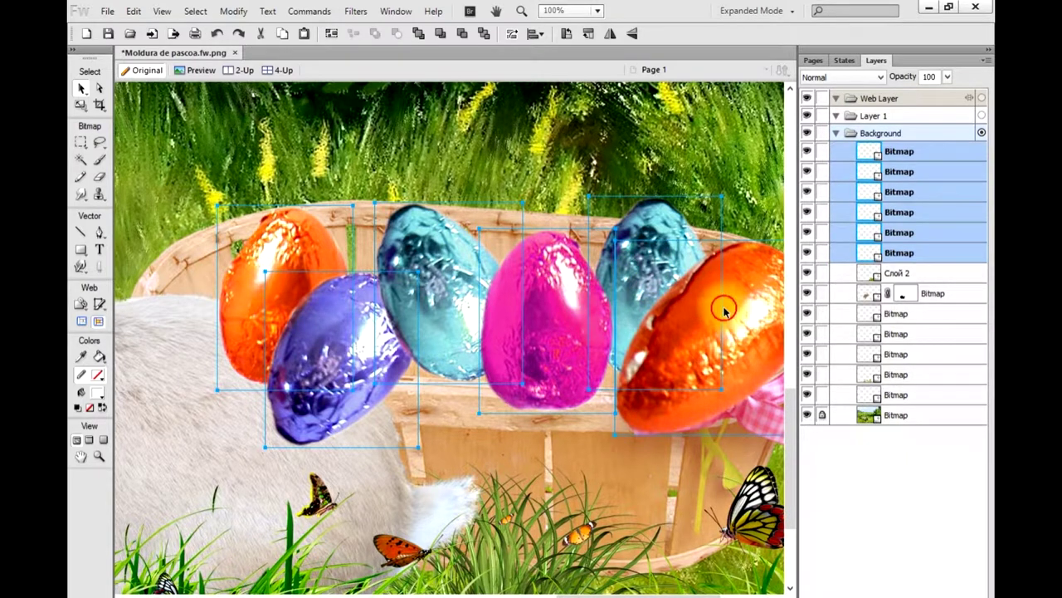
pyautogui.moveTo(892, 249); pyautogui.dragTo(895, 377)
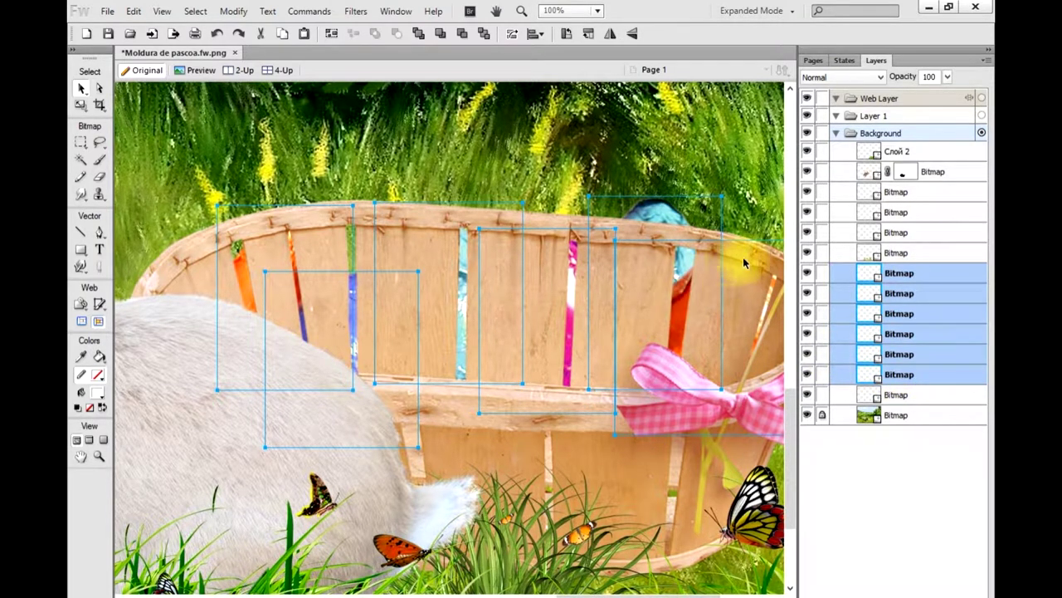
pyautogui.click(154, 275)
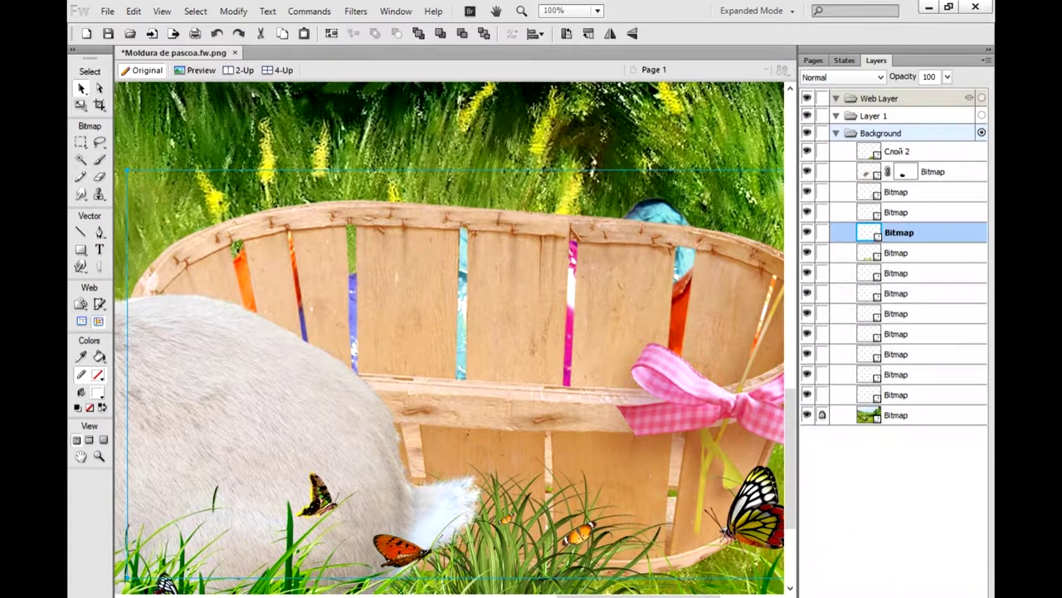
pyautogui.click(952, 6)
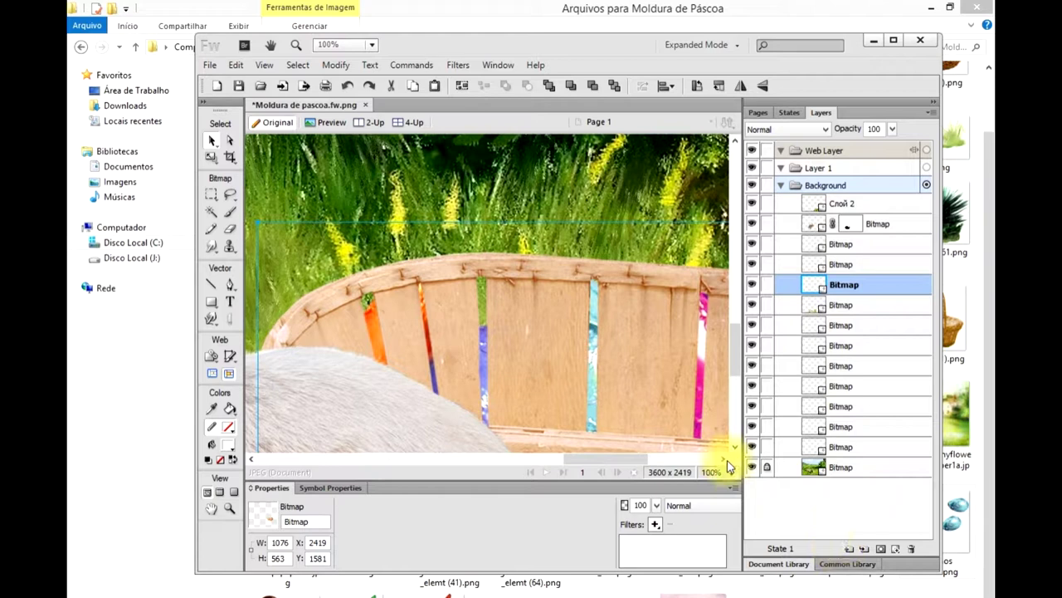
pyautogui.doubleClick(608, 45)
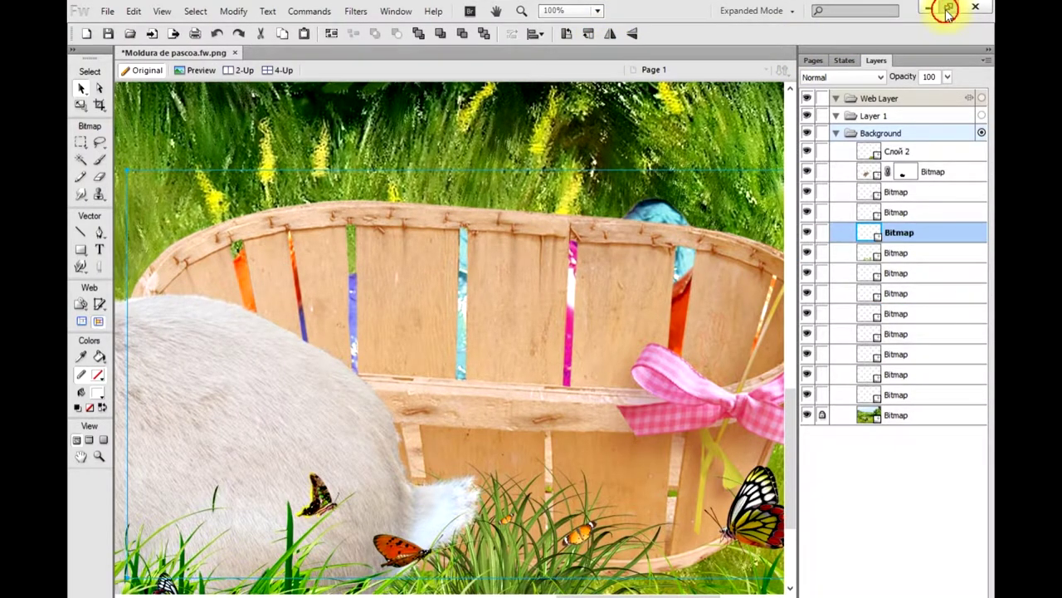
pyautogui.click(947, 10)
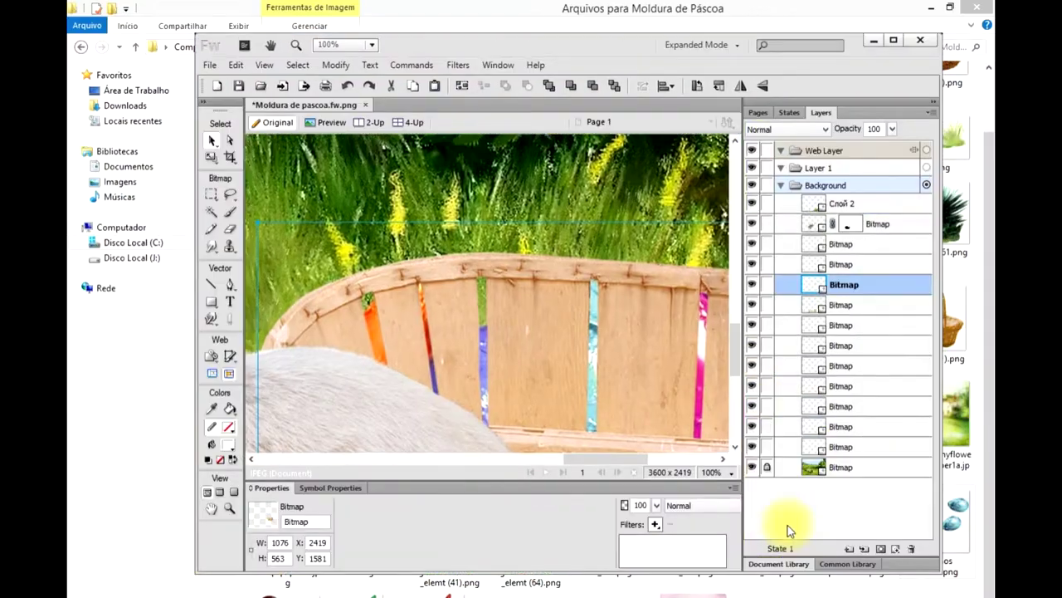
# Add a mask to the basket copy and erase its top to reveal the eggs.
pyautogui.click(882, 550)
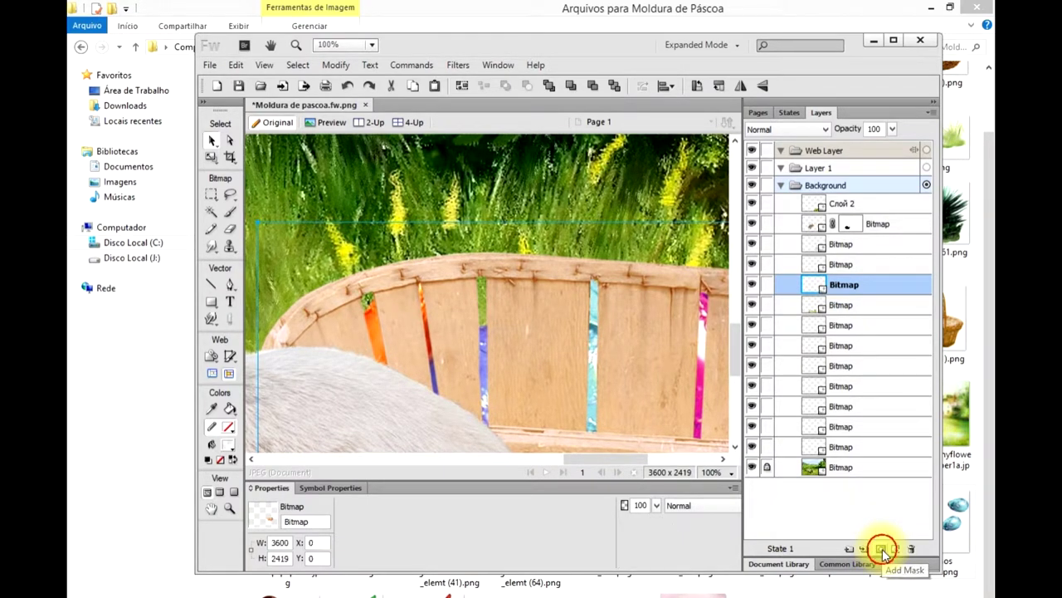
pyautogui.click(897, 40)
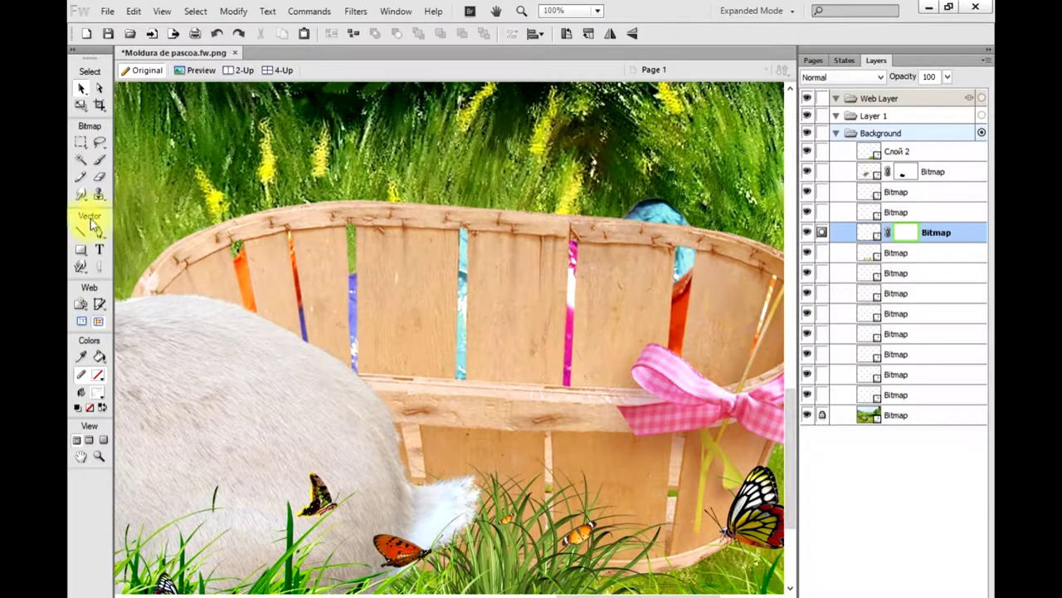
pyautogui.click(99, 176)
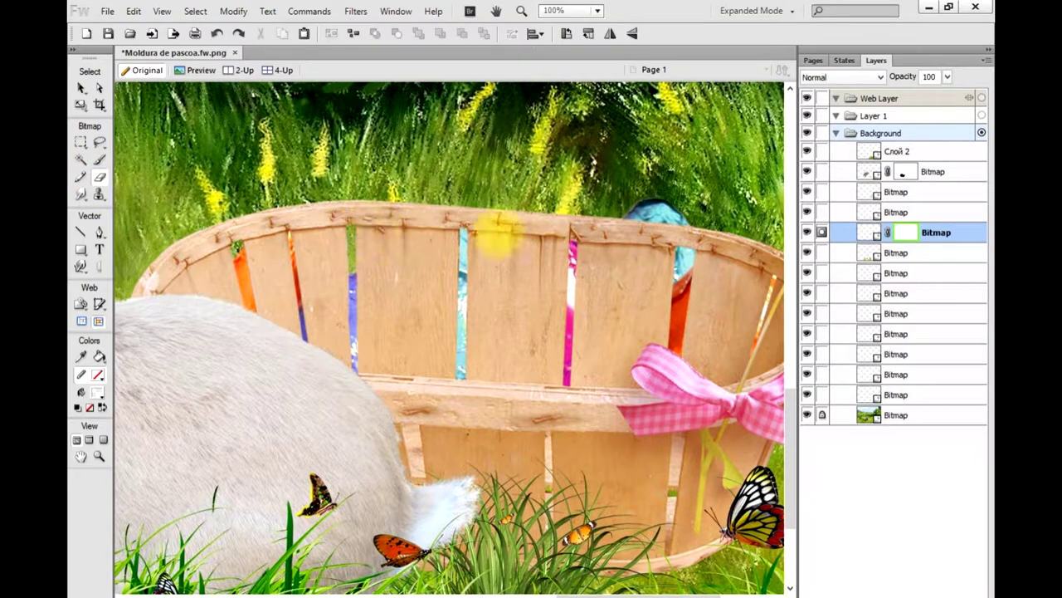
pyautogui.doubleClick(917, 234)
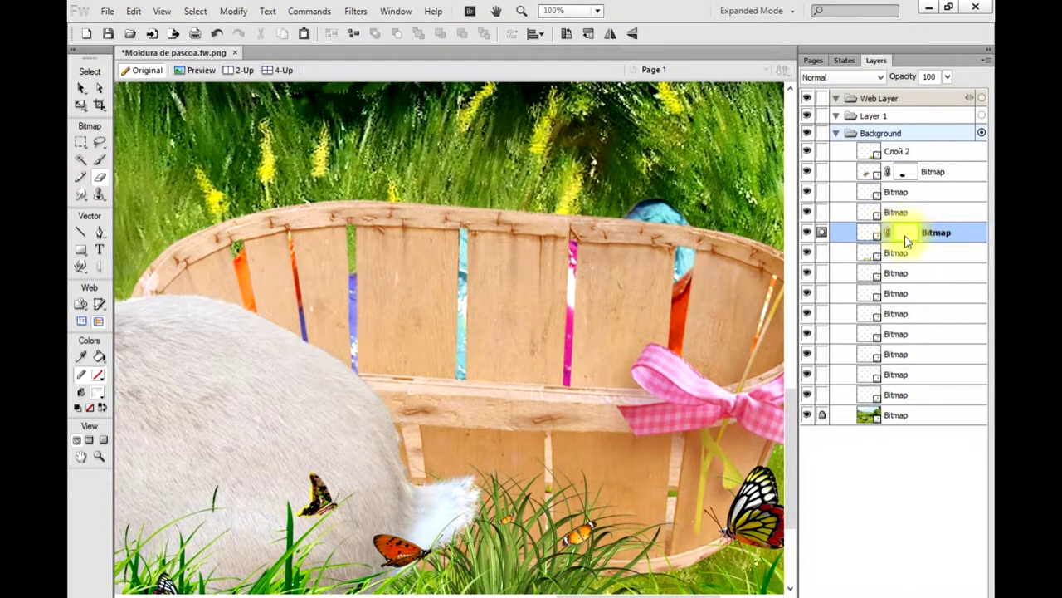
pyautogui.moveTo(689, 274)
pyautogui.mouseDown()
pyautogui.moveTo(718, 264)
pyautogui.moveTo(431, 224)
pyautogui.moveTo(249, 249)
pyautogui.mouseUp()
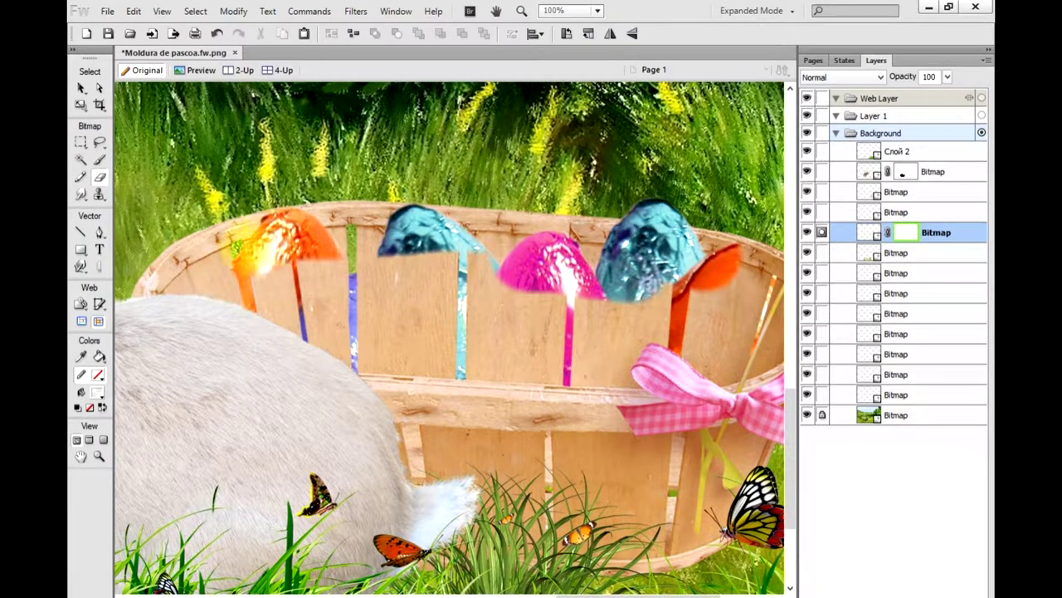
pyautogui.moveTo(186, 274)
pyautogui.mouseDown()
pyautogui.moveTo(273, 283)
pyautogui.moveTo(352, 336)
pyautogui.moveTo(449, 342)
pyautogui.moveTo(523, 332)
pyautogui.moveTo(290, 267)
pyautogui.moveTo(544, 287)
pyautogui.moveTo(759, 266)
pyautogui.mouseUp()
# Erase more mask to reveal the right orange egg and the gap beside the pink egg.
pyautogui.moveTo(610, 595); pyautogui.dragTo(656, 594)
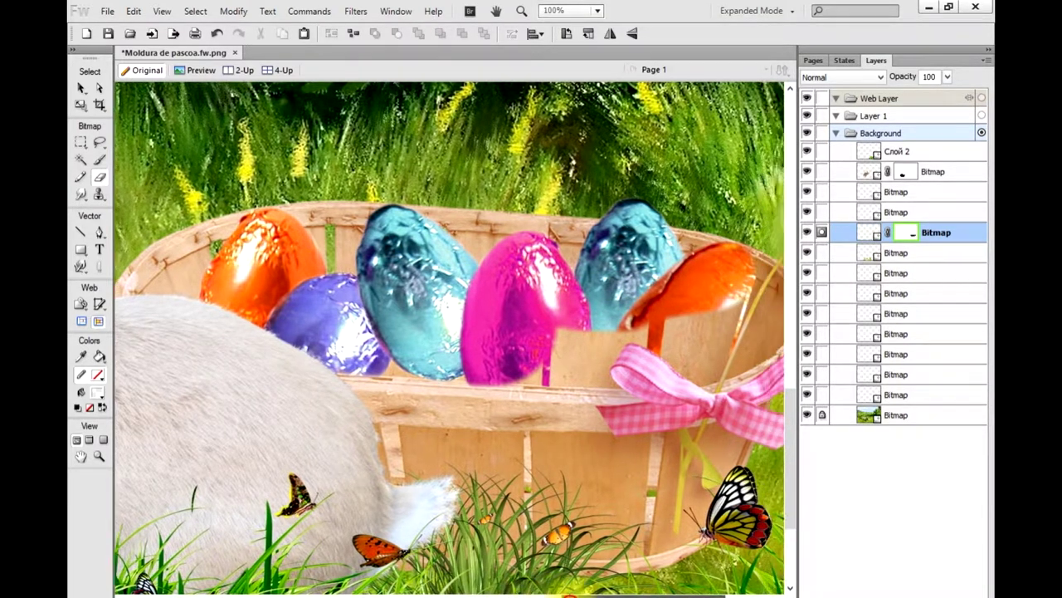
pyautogui.moveTo(614, 308)
pyautogui.mouseDown()
pyautogui.moveTo(636, 268)
pyautogui.moveTo(648, 278)
pyautogui.mouseUp()
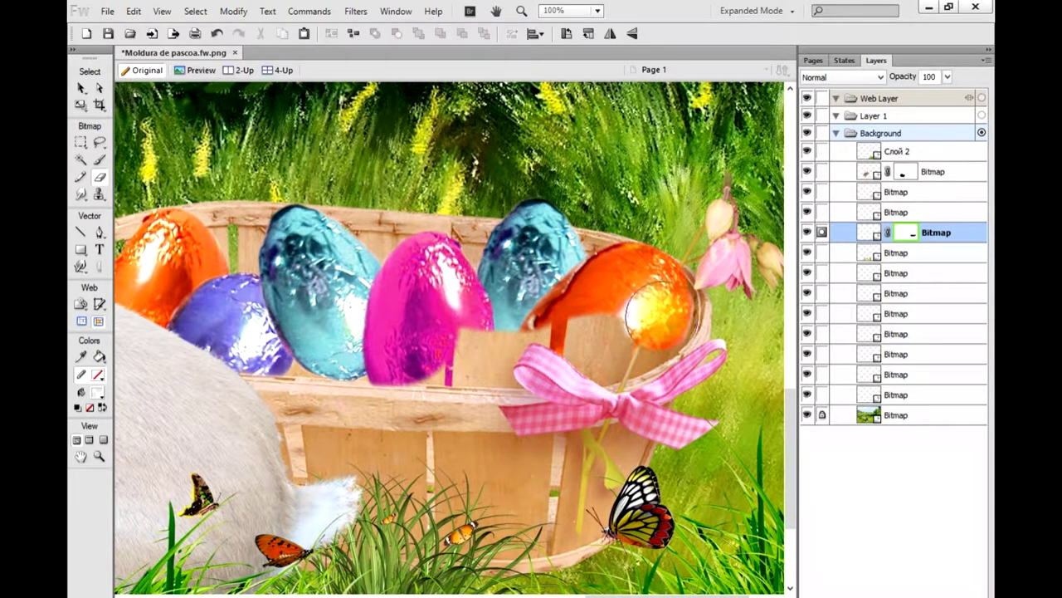
pyautogui.moveTo(651, 319)
pyautogui.mouseDown()
pyautogui.moveTo(626, 337)
pyautogui.moveTo(585, 336)
pyautogui.moveTo(502, 314)
pyautogui.moveTo(477, 332)
pyautogui.moveTo(481, 344)
pyautogui.moveTo(453, 353)
pyautogui.moveTo(373, 340)
pyautogui.mouseUp()
pyautogui.click(98, 457)
pyautogui.click(473, 380)
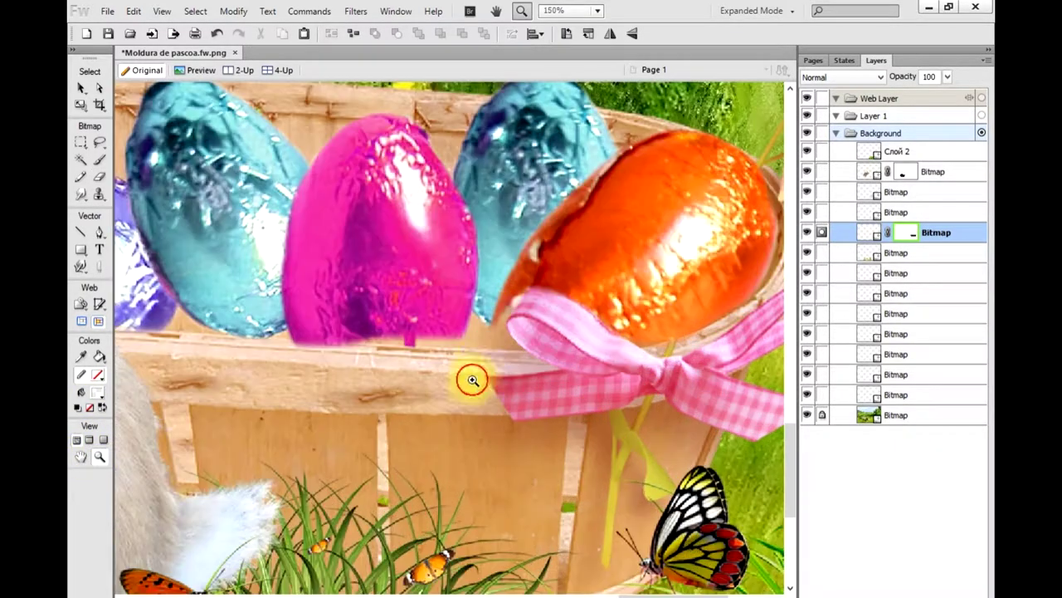
pyautogui.click(98, 179)
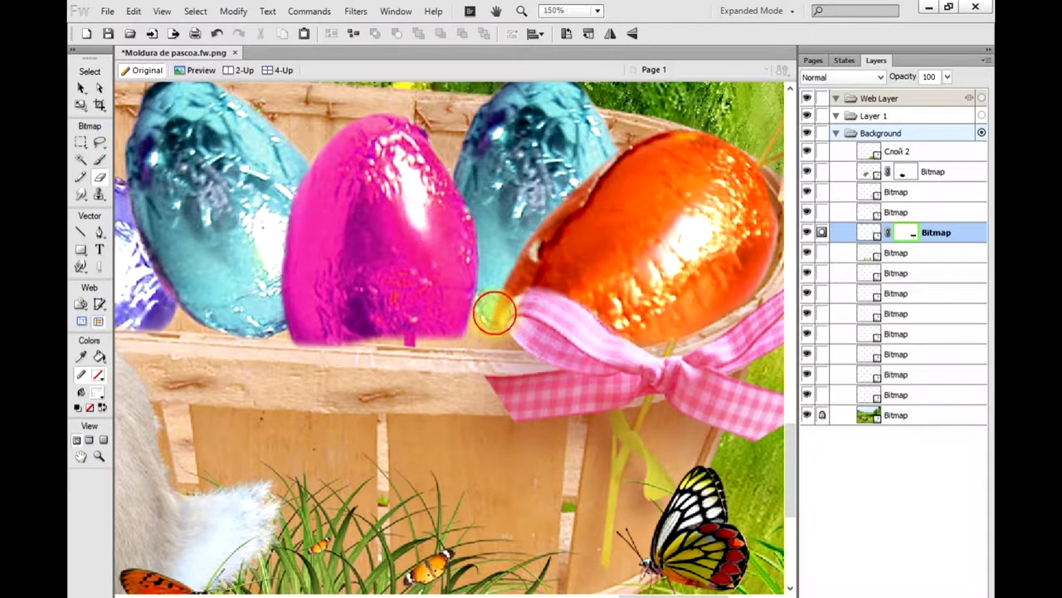
pyautogui.moveTo(494, 309)
pyautogui.mouseDown()
pyautogui.moveTo(488, 297)
pyautogui.moveTo(479, 324)
pyautogui.mouseUp()
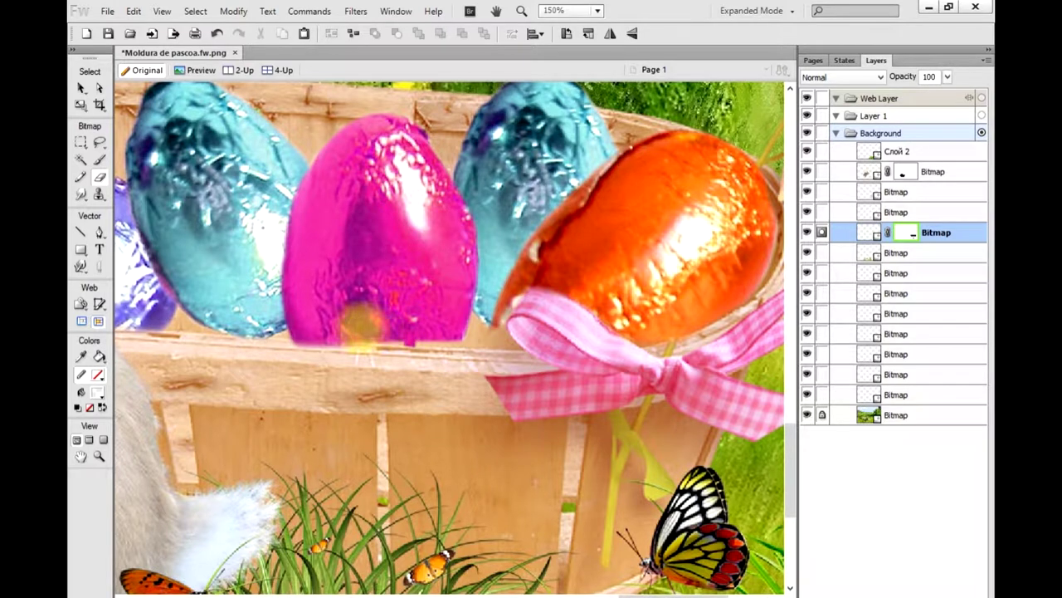
# Trace a Polygon Lasso selection along the egg bottoms and rim, then clear it.
pyautogui.click(97, 145)
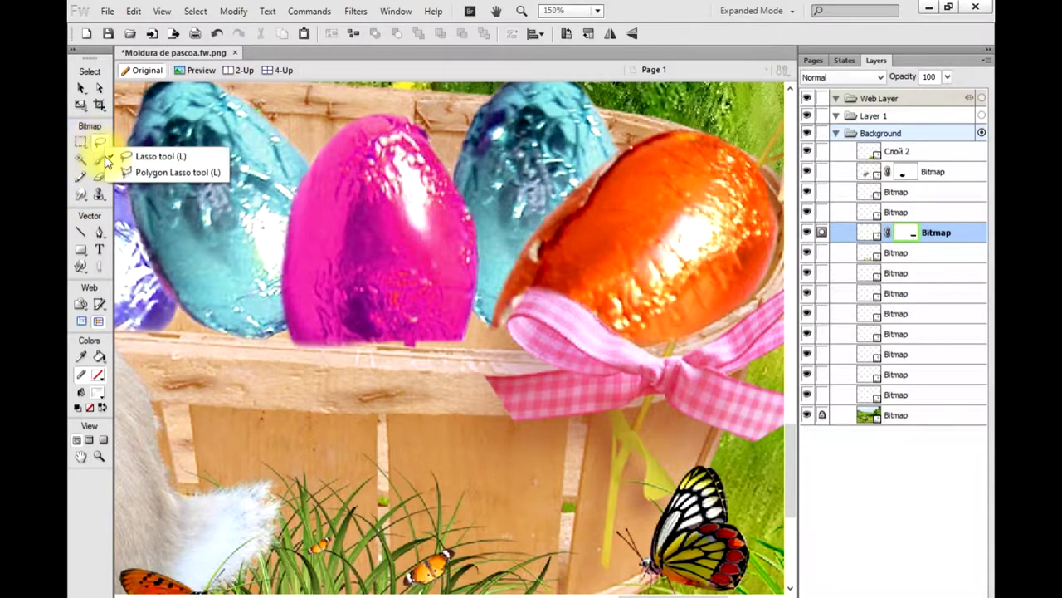
pyautogui.click(124, 171)
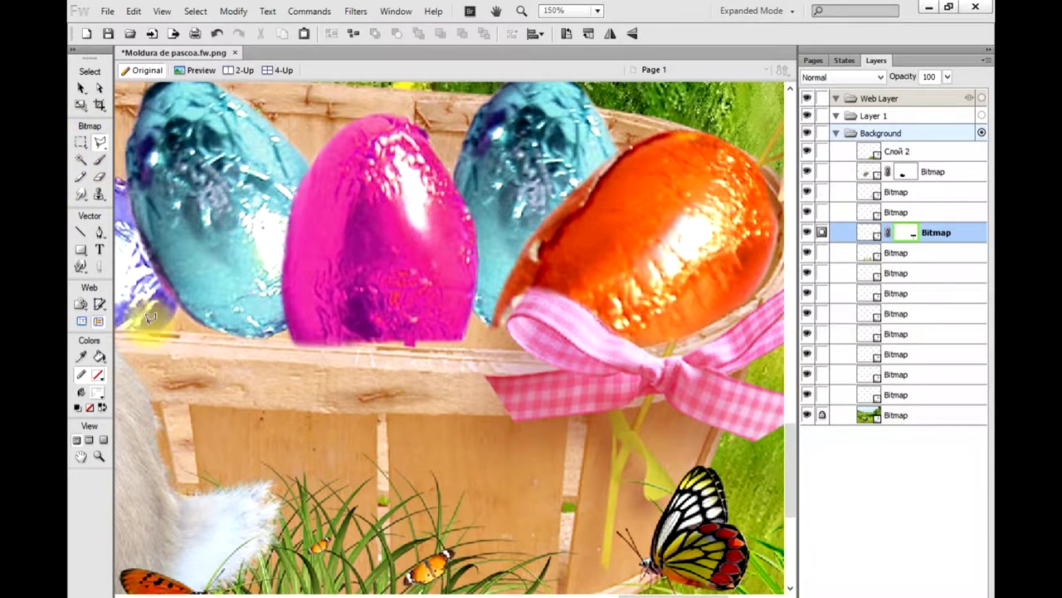
pyautogui.click(141, 322)
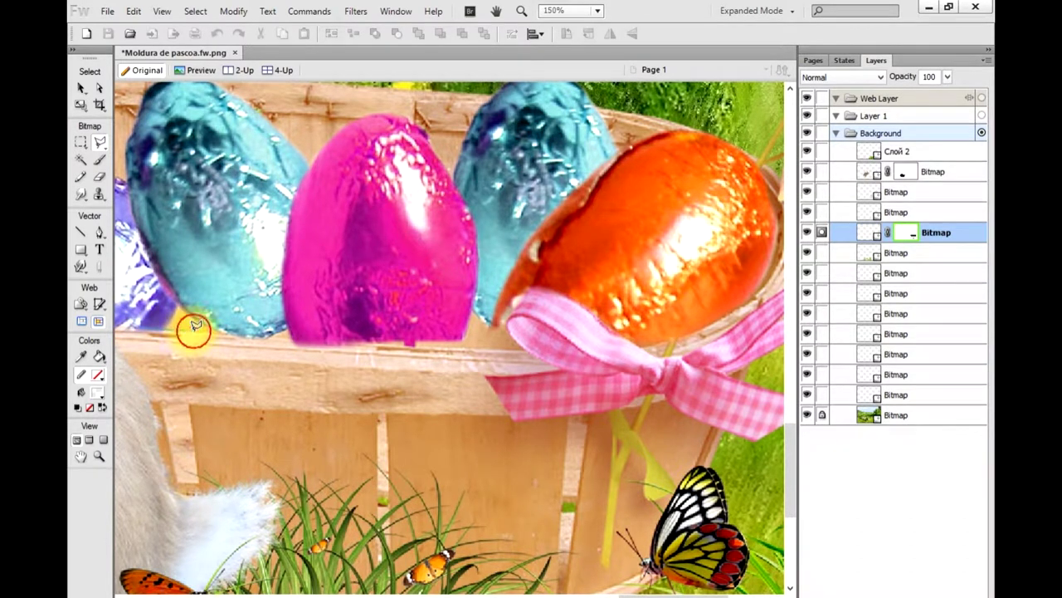
pyautogui.click(193, 327)
pyautogui.click(325, 340)
pyautogui.click(424, 342)
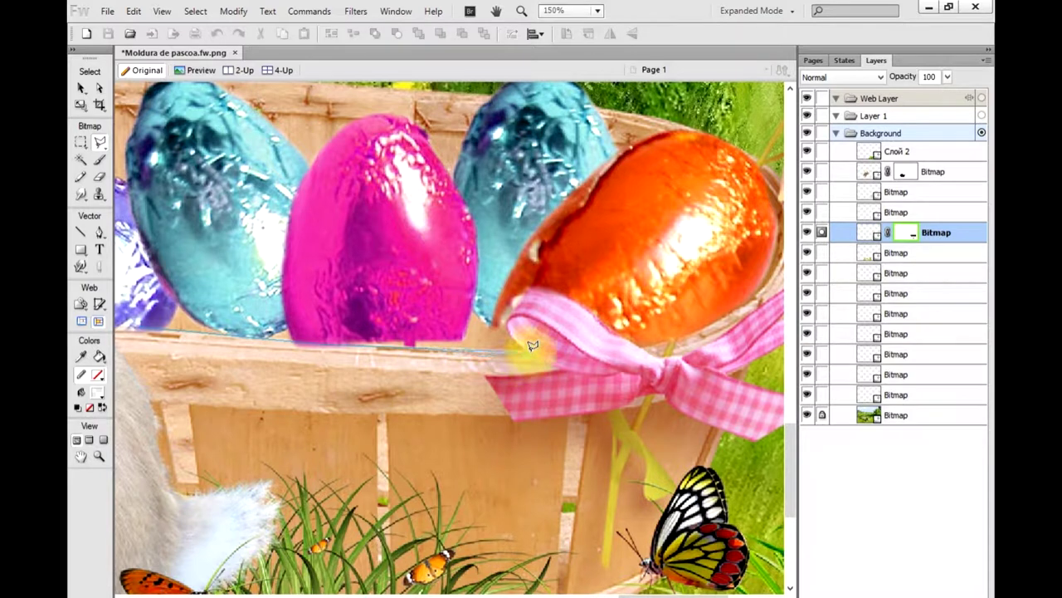
pyautogui.click(514, 339)
pyautogui.click(508, 334)
pyautogui.click(509, 311)
pyautogui.click(516, 290)
pyautogui.click(401, 215)
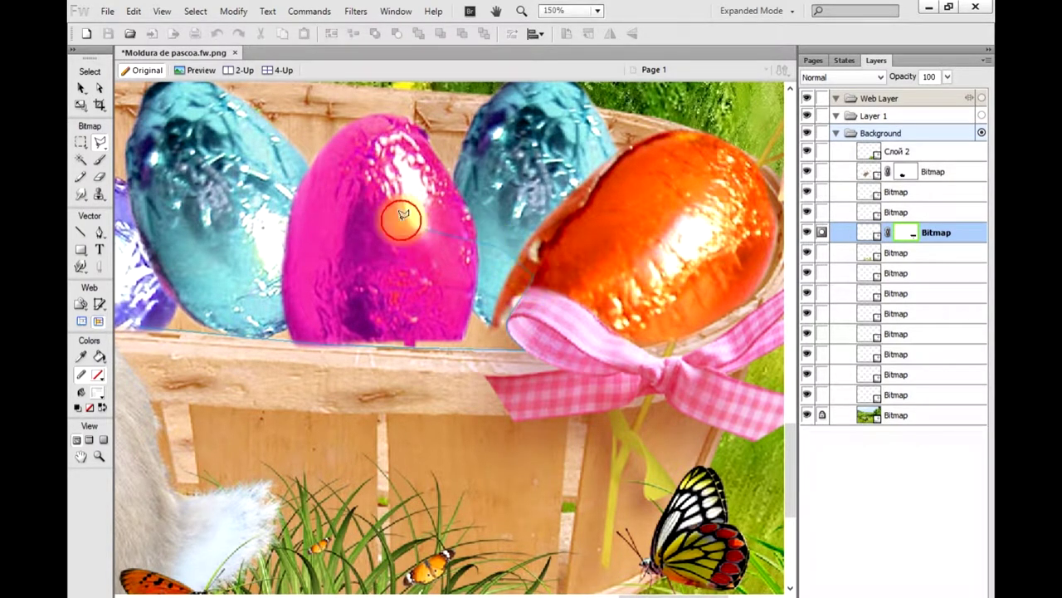
pyautogui.doubleClick(395, 210)
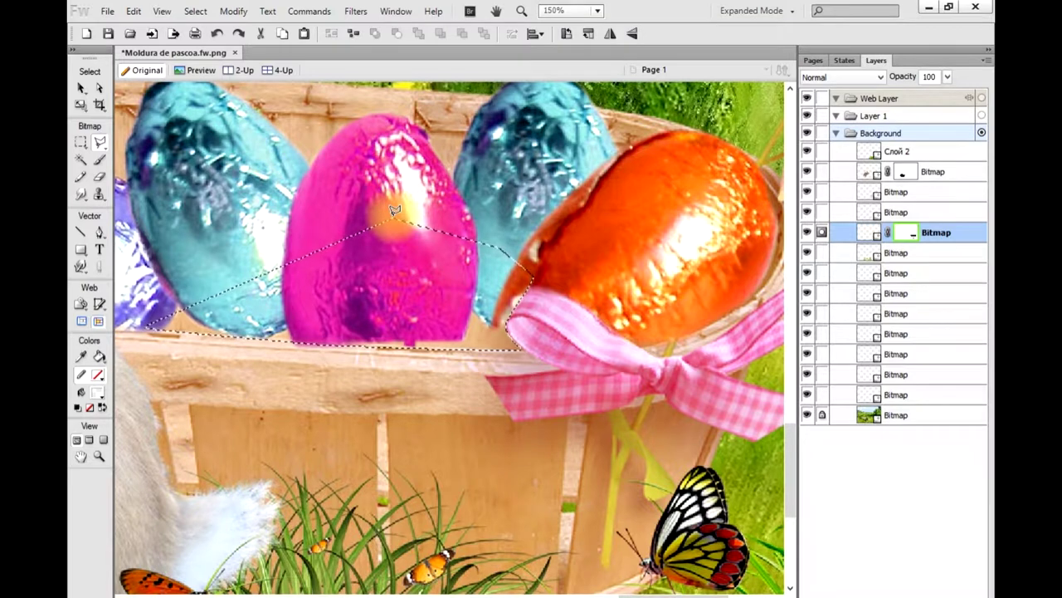
pyautogui.hotkey('ctrl', 'd')
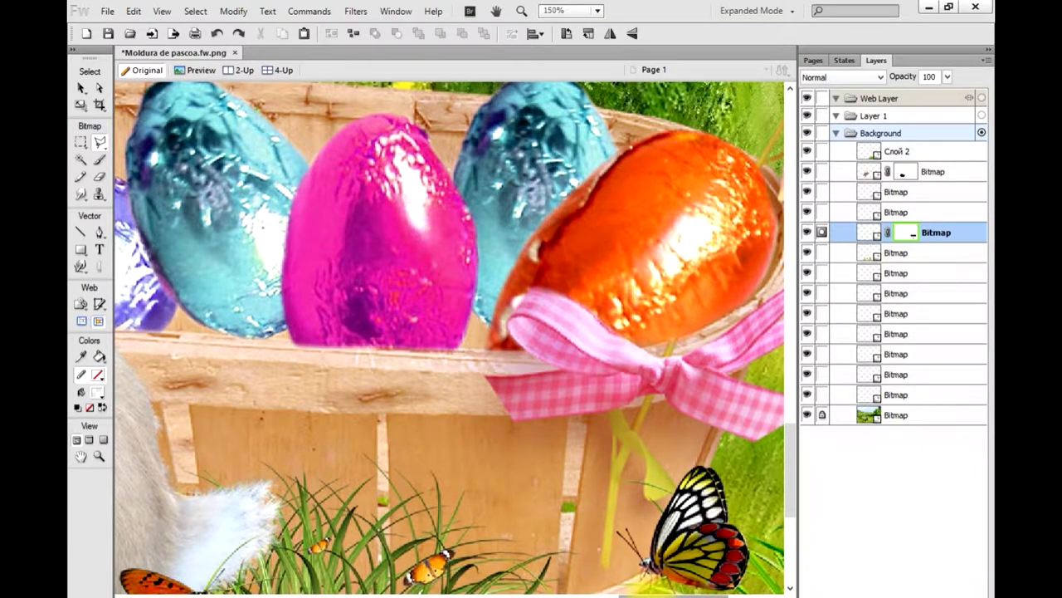
# Select the masked basket object with the Pointer tool.
pyautogui.moveTo(631, 595); pyautogui.dragTo(652, 595)
pyautogui.click(80, 90)
pyautogui.click(235, 198)
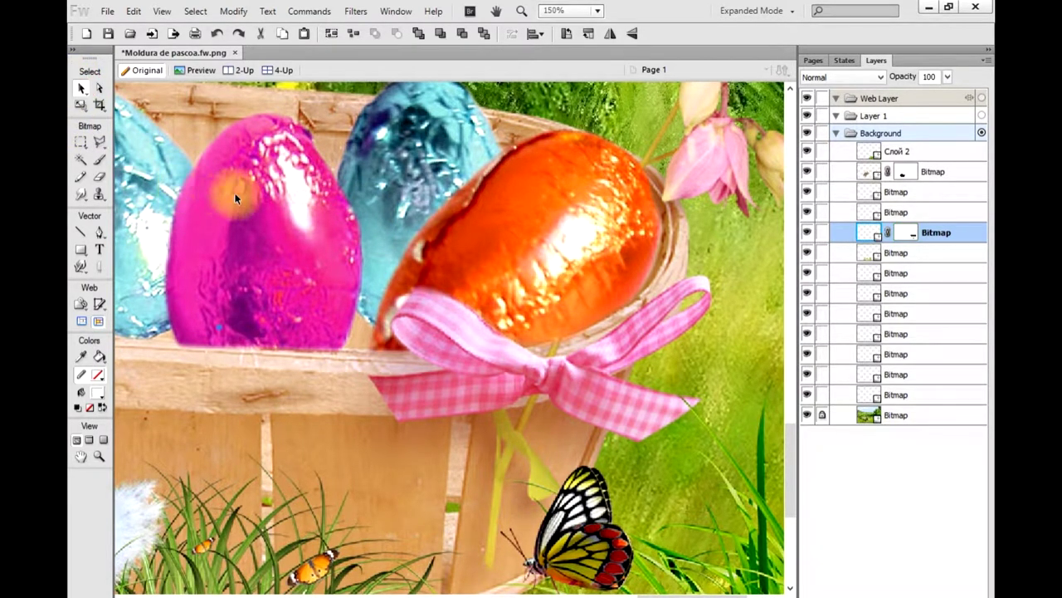
# Fit the whole image in view, then zoom in closely on the egg basket.
pyautogui.rightClick(239, 199)
pyautogui.click(506, 241)
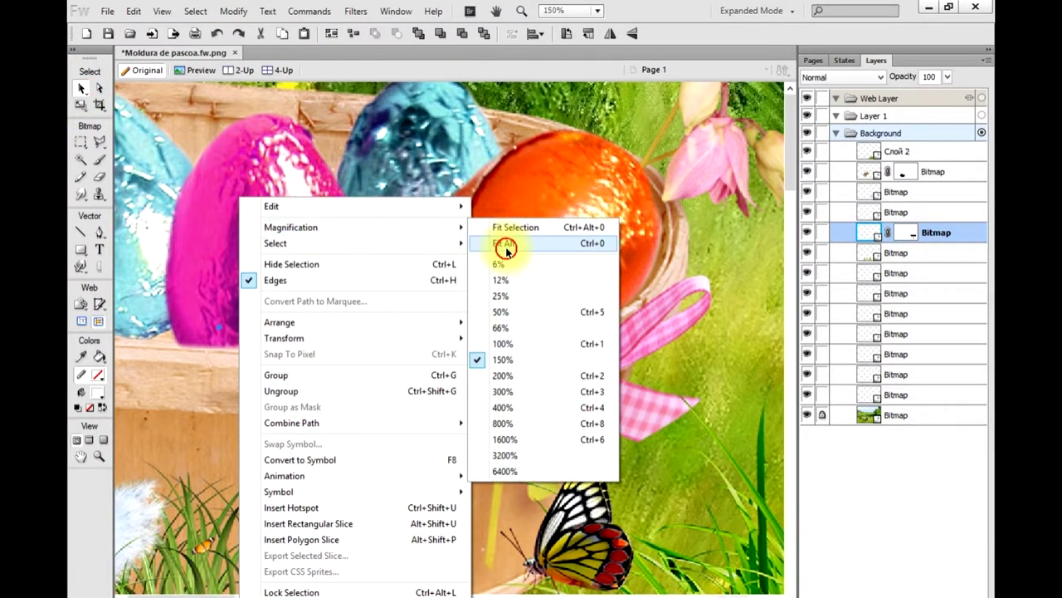
pyautogui.click(99, 456)
pyautogui.click(700, 476)
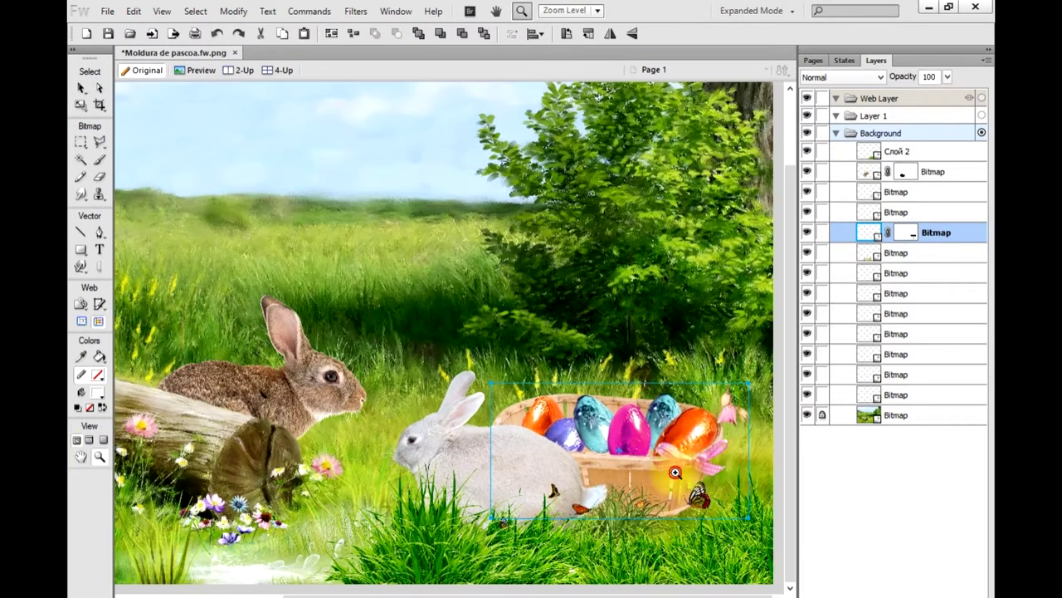
pyautogui.click(556, 421)
pyautogui.click(522, 381)
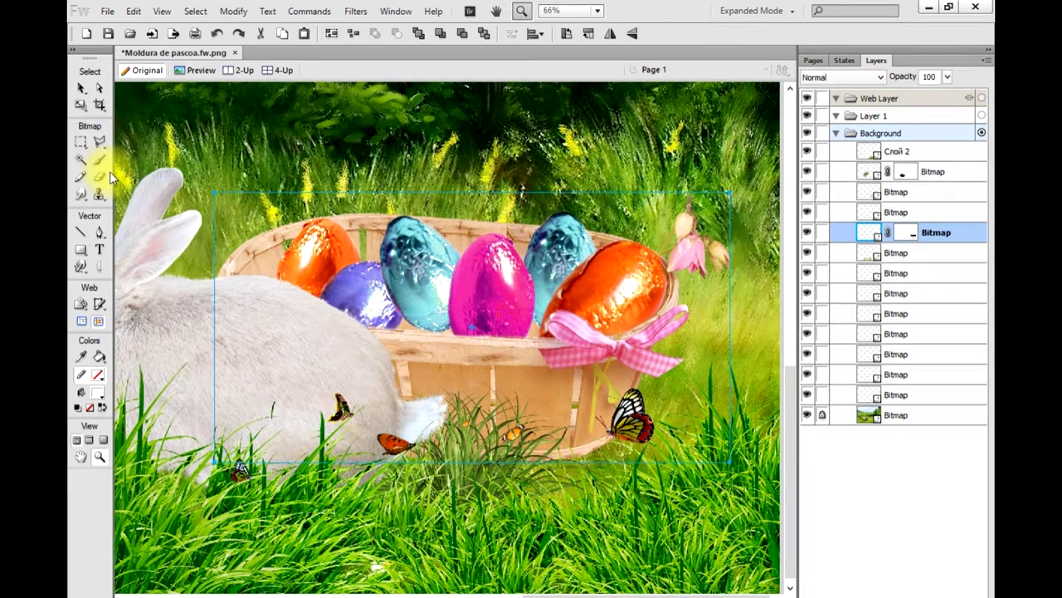
pyautogui.click(94, 91)
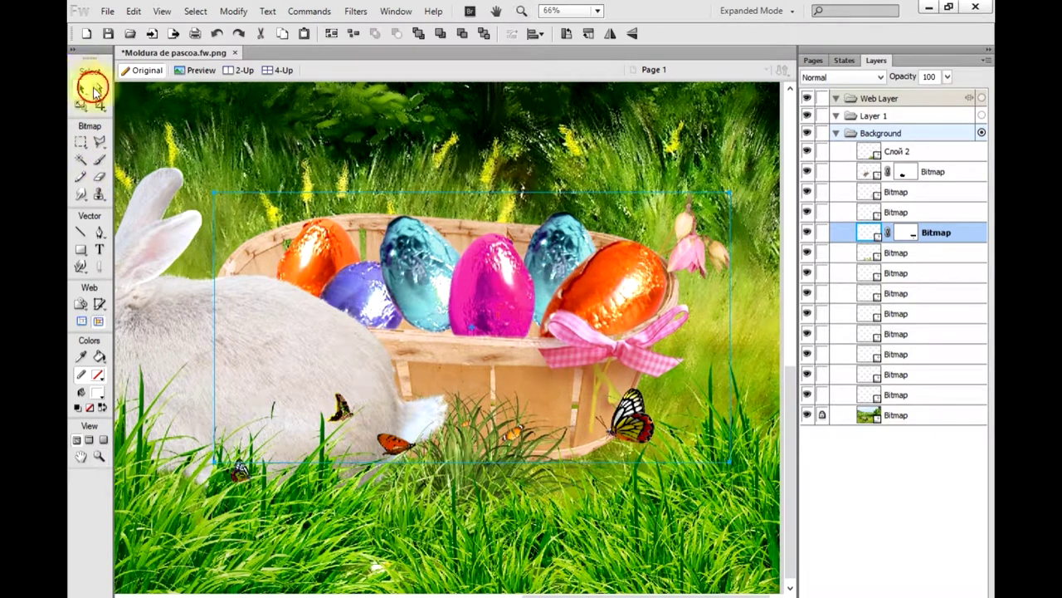
# Copy the purple egg, flip and rotate it, and nestle it between the purple and pink eggs.
pyautogui.click(361, 282)
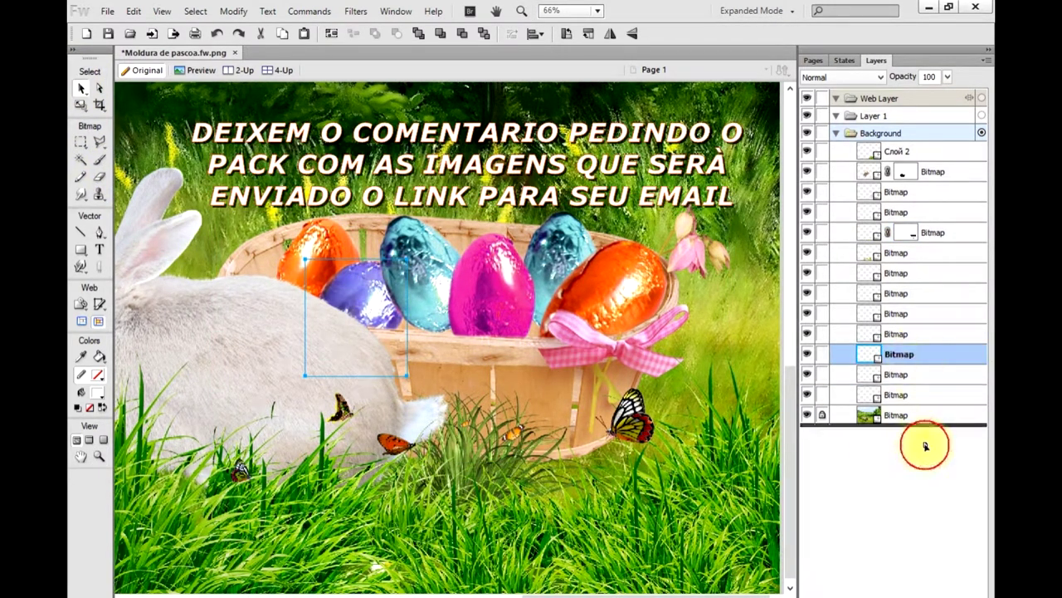
pyautogui.hotkey('ctrl', 'v')
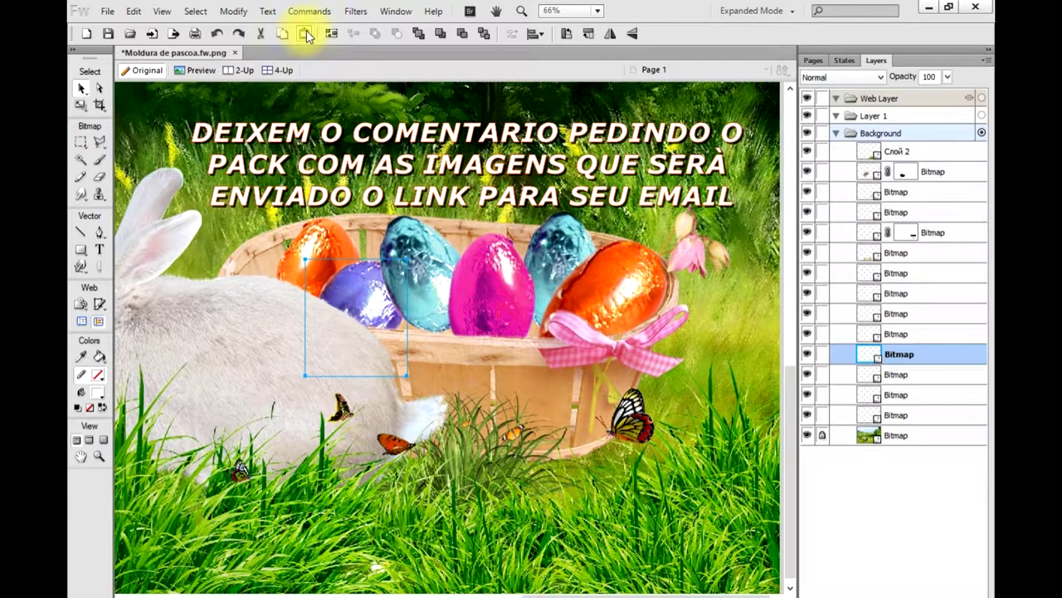
pyautogui.moveTo(863, 358); pyautogui.dragTo(892, 312)
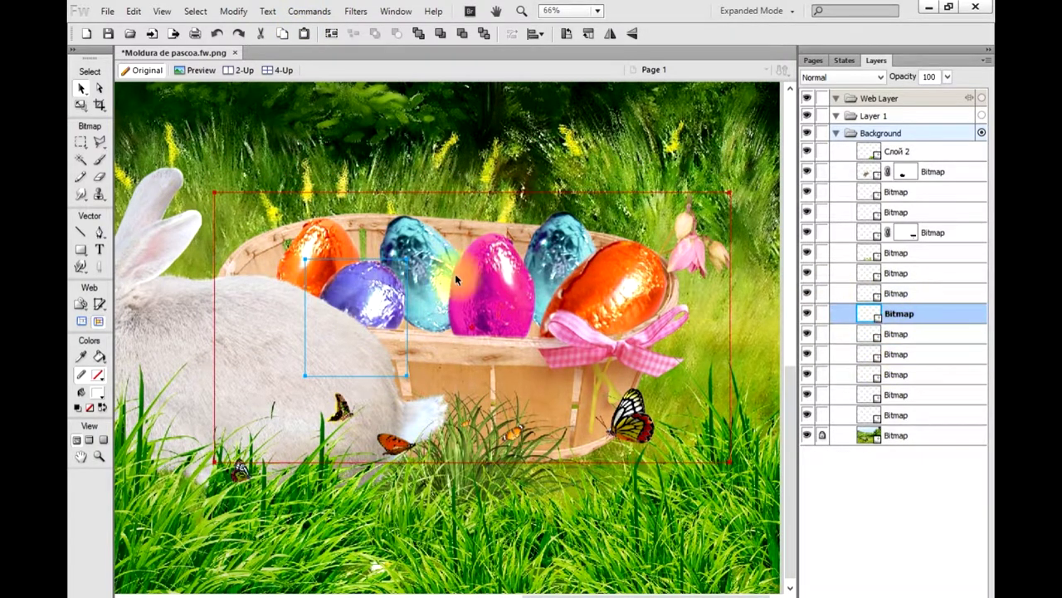
pyautogui.moveTo(374, 296); pyautogui.dragTo(431, 309)
pyautogui.click(611, 35)
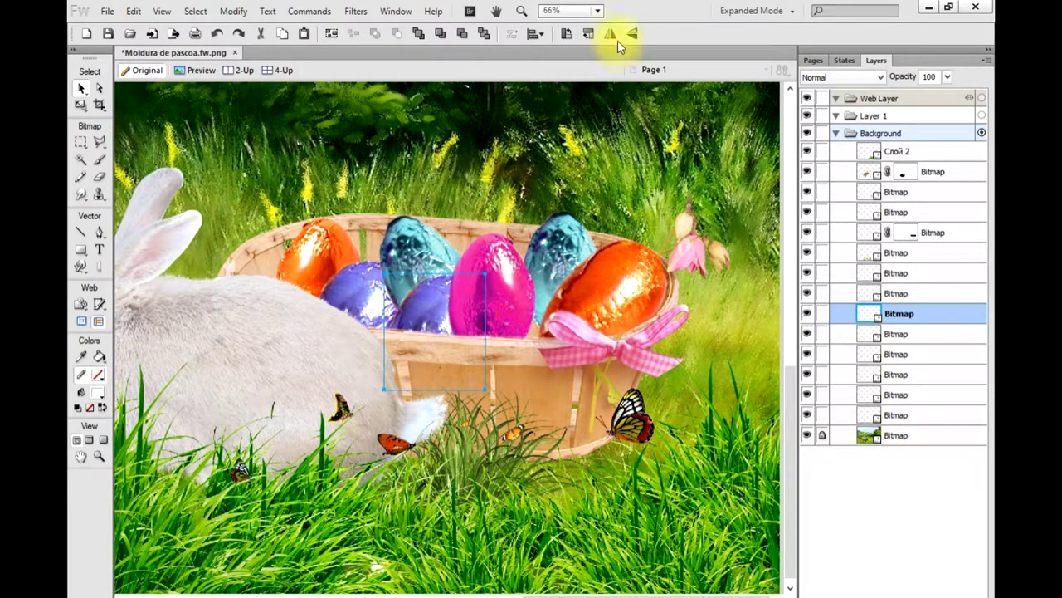
pyautogui.click(614, 34)
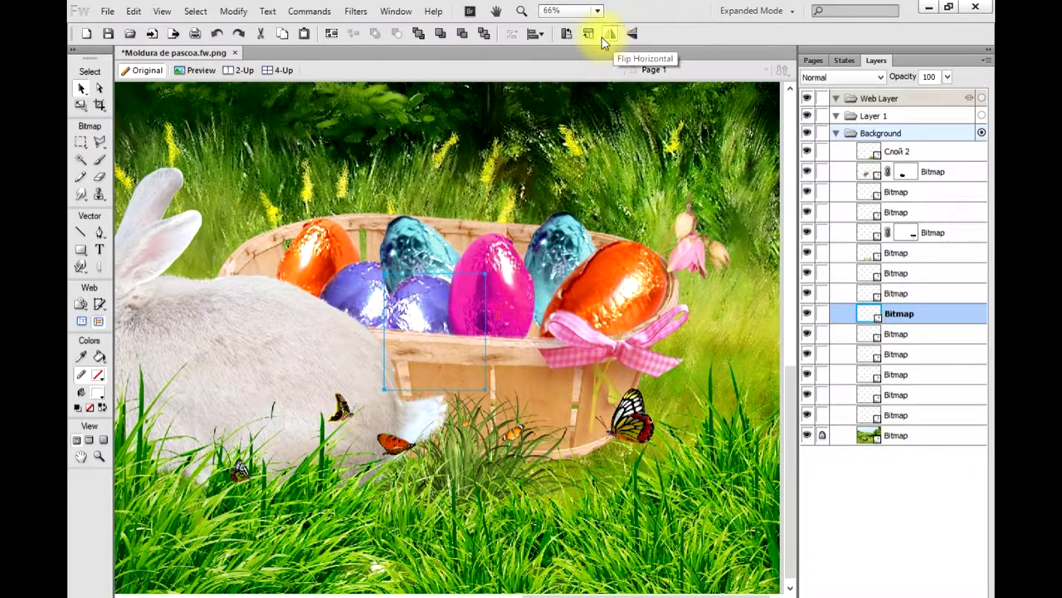
pyautogui.click(588, 35)
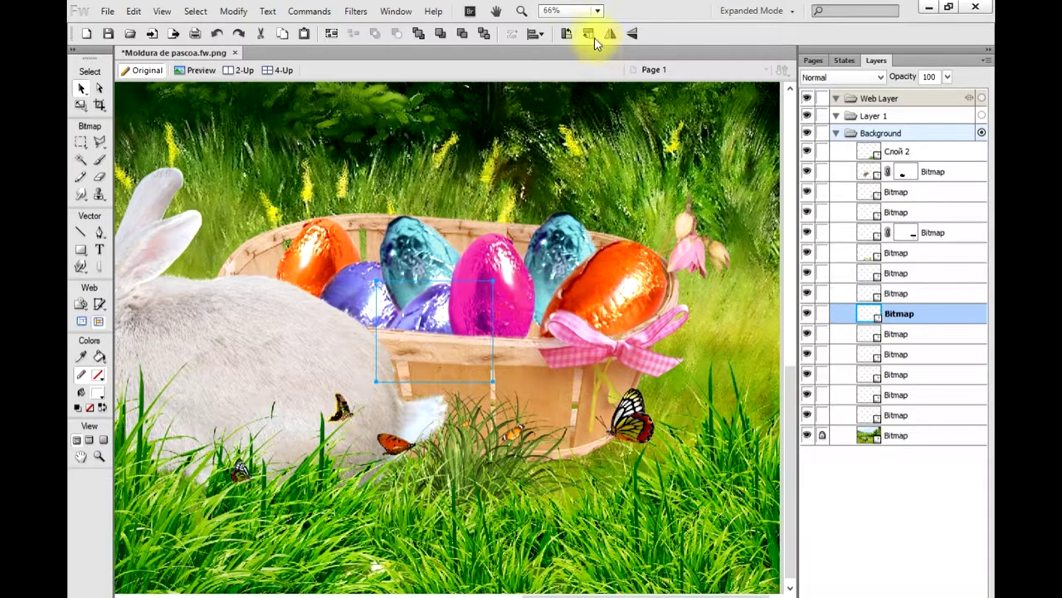
pyautogui.click(588, 35)
pyautogui.moveTo(428, 298); pyautogui.dragTo(446, 300)
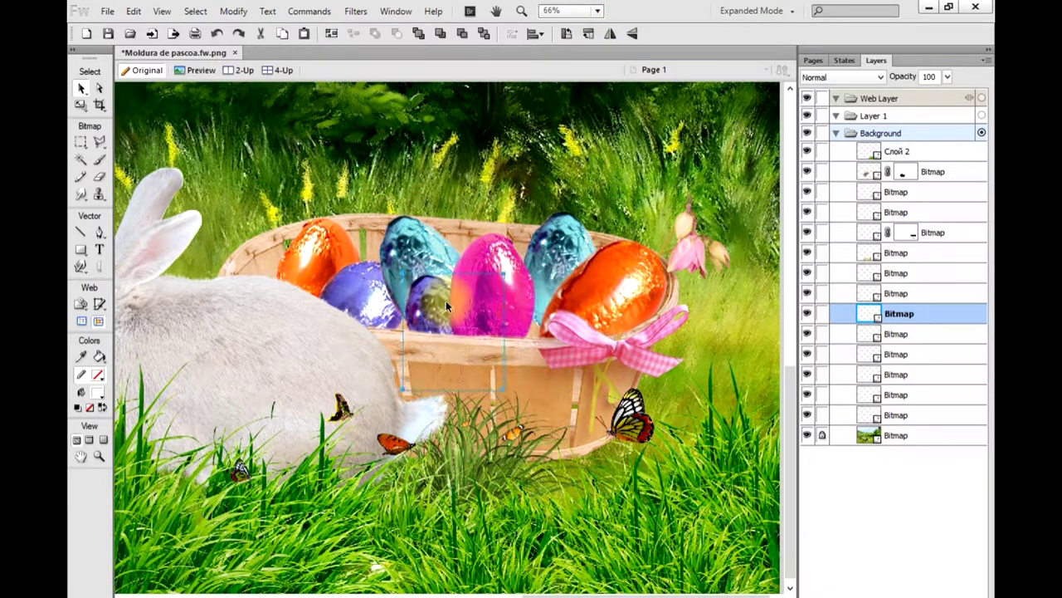
# Select the basket image and lock its layer.
pyautogui.click(548, 257)
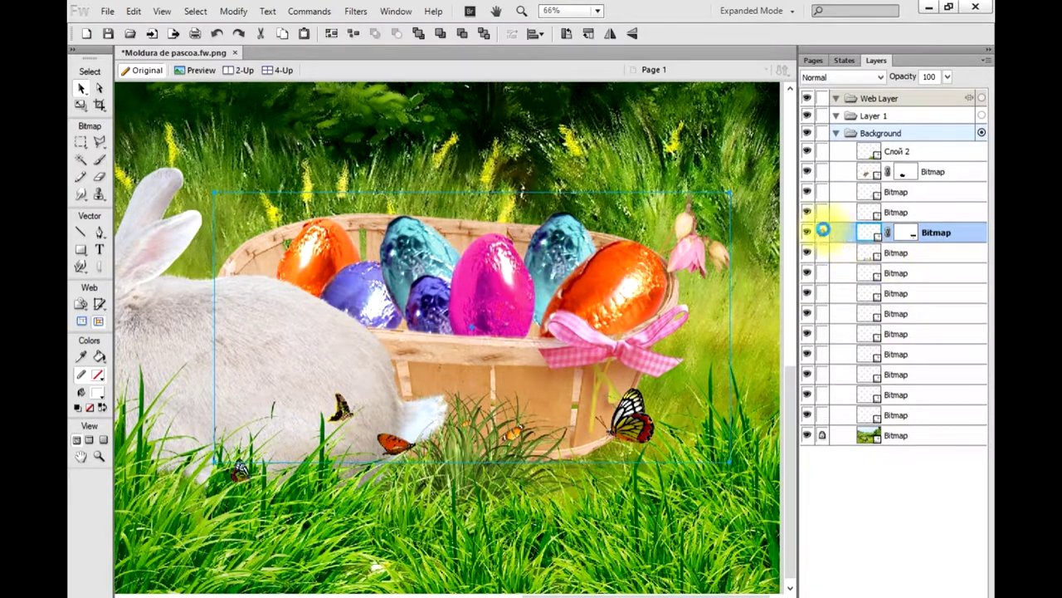
pyautogui.click(822, 232)
pyautogui.click(560, 249)
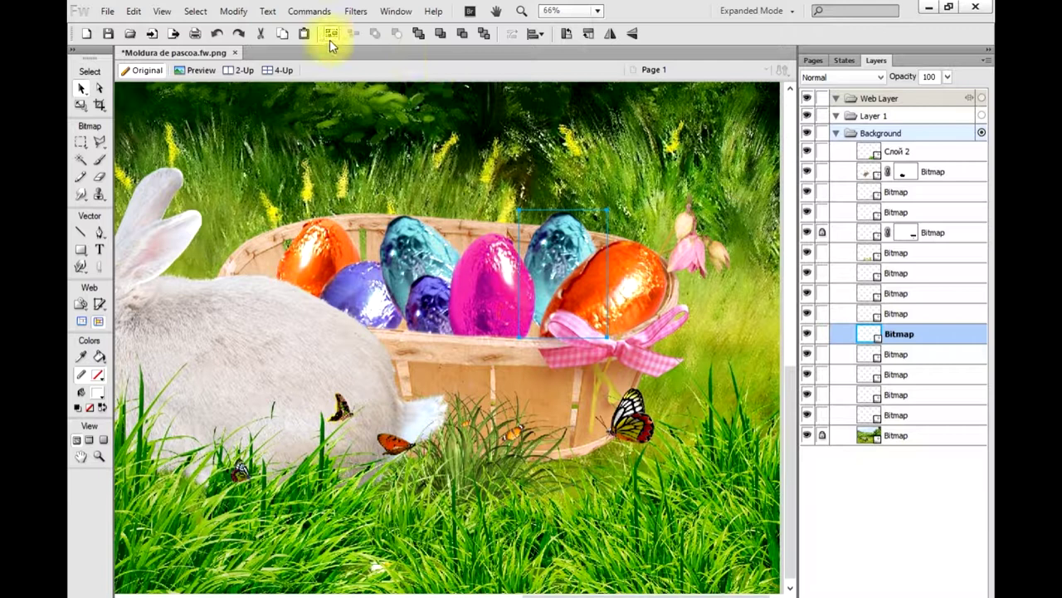
# Duplicate the teal egg and tuck the copy lower left, behind the ribbon and orange egg.
pyautogui.click(282, 33)
pyautogui.click(304, 33)
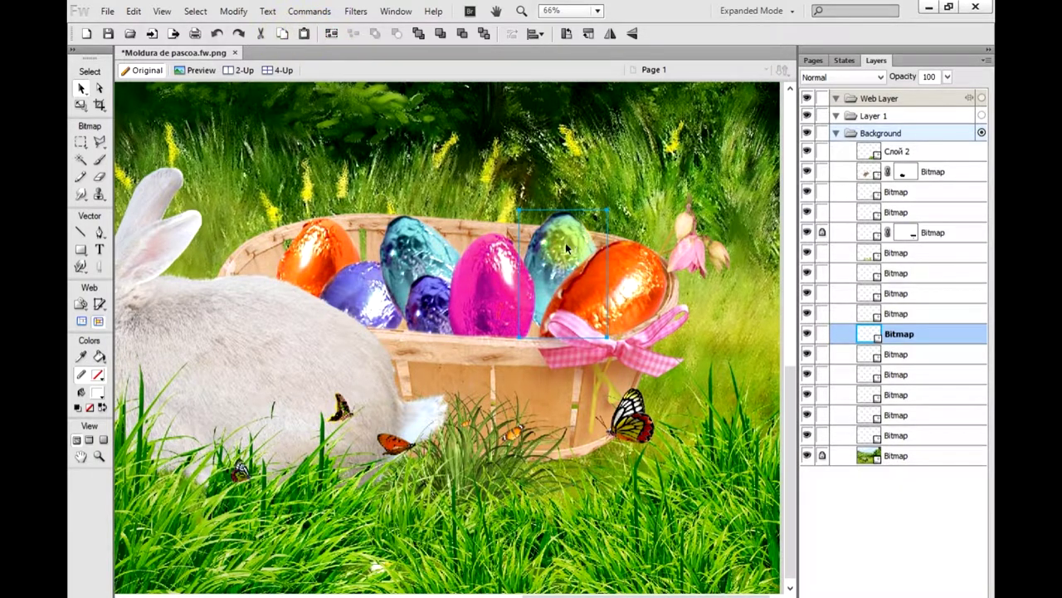
pyautogui.moveTo(882, 334)
pyautogui.mouseDown()
pyautogui.moveTo(899, 293)
pyautogui.moveTo(899, 234)
pyautogui.mouseUp()
pyautogui.moveTo(896, 294)
pyautogui.mouseDown()
pyautogui.moveTo(897, 308)
pyautogui.moveTo(901, 214)
pyautogui.mouseUp()
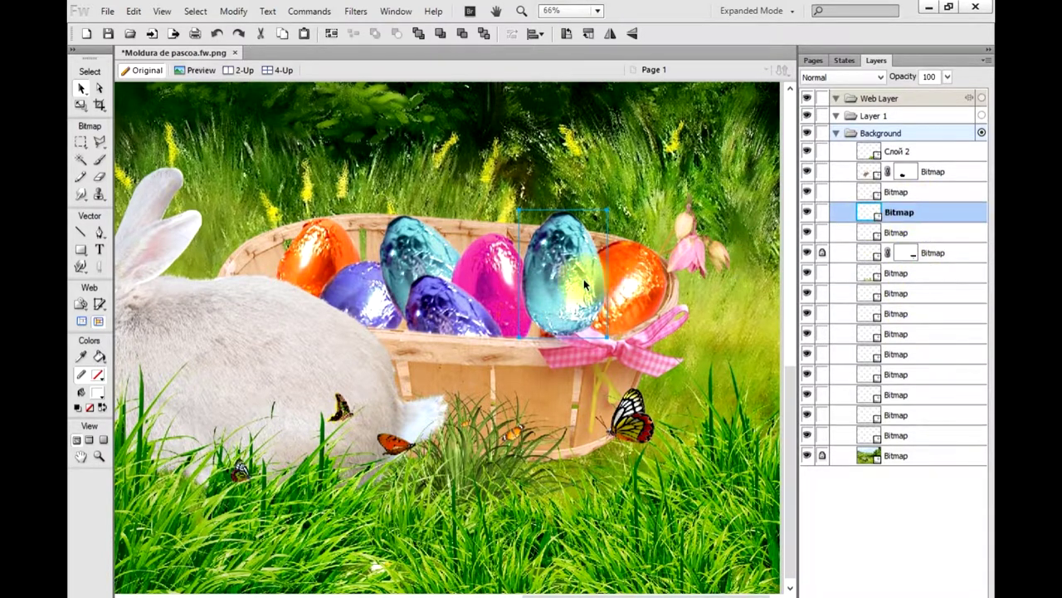
pyautogui.moveTo(584, 284); pyautogui.dragTo(555, 323)
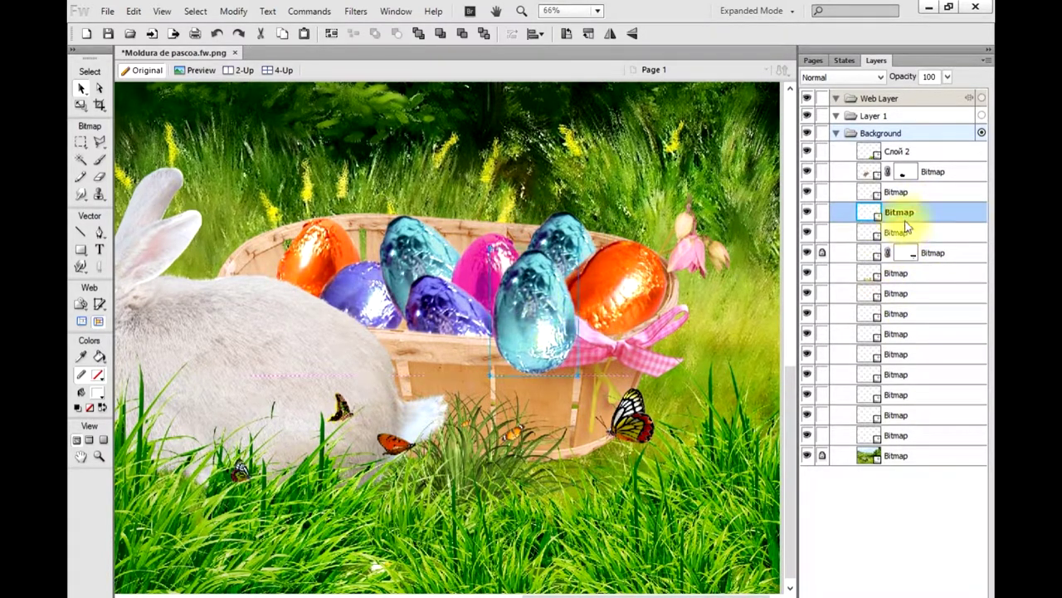
pyautogui.moveTo(907, 226); pyautogui.dragTo(896, 280)
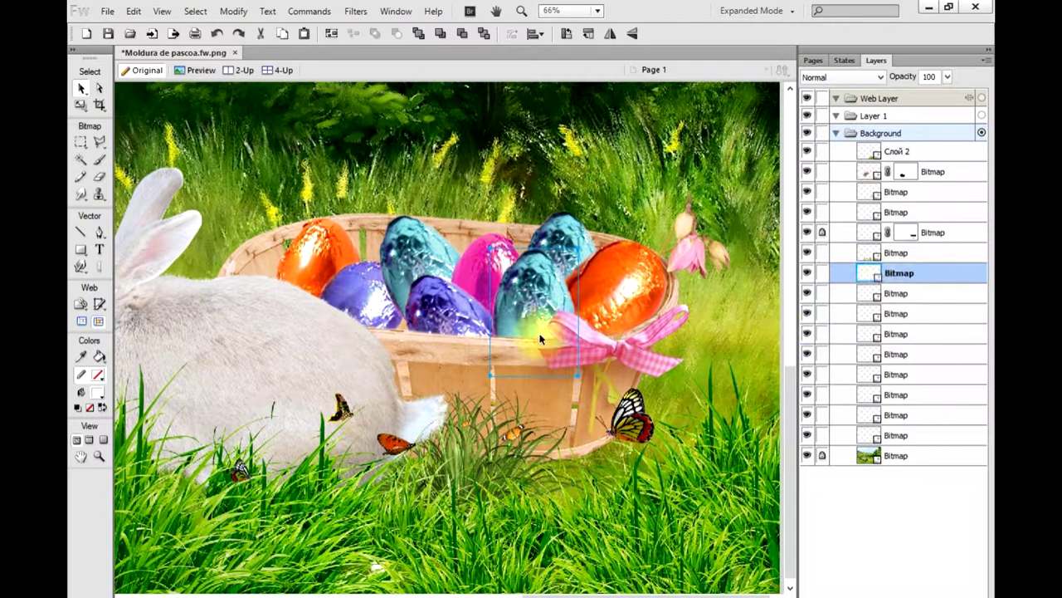
pyautogui.click(540, 310)
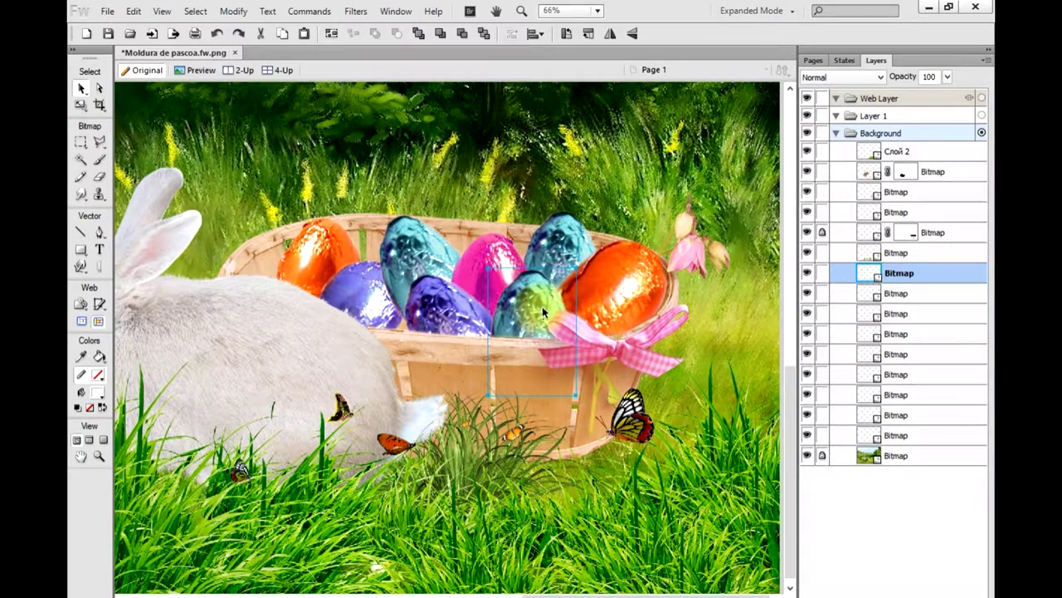
# Paste a mirrored egg copy over the teal egg, stacked behind the purple egg.
pyautogui.click(319, 261)
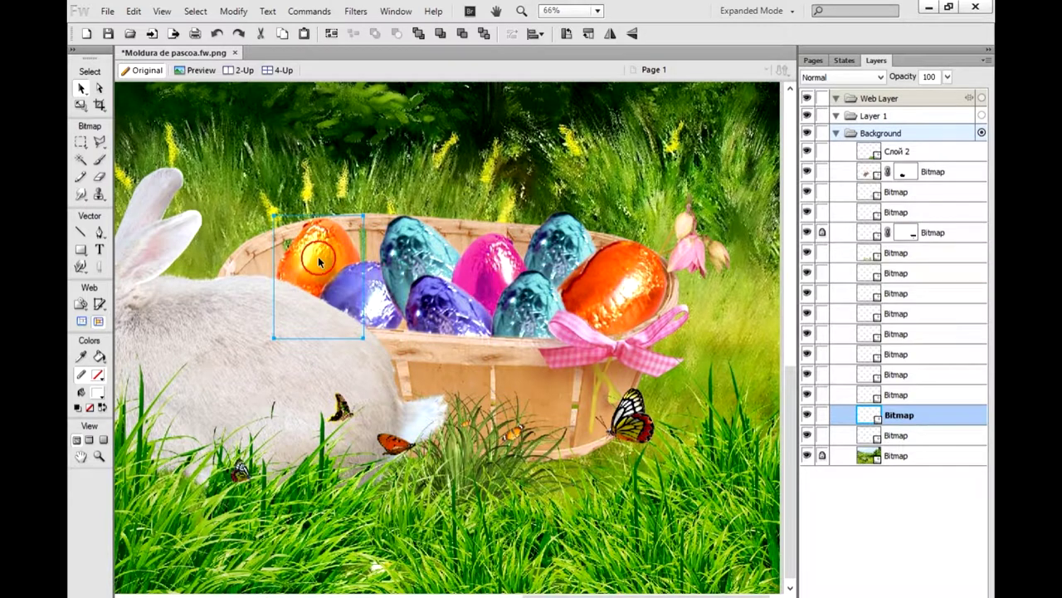
pyautogui.click(302, 33)
pyautogui.click(614, 35)
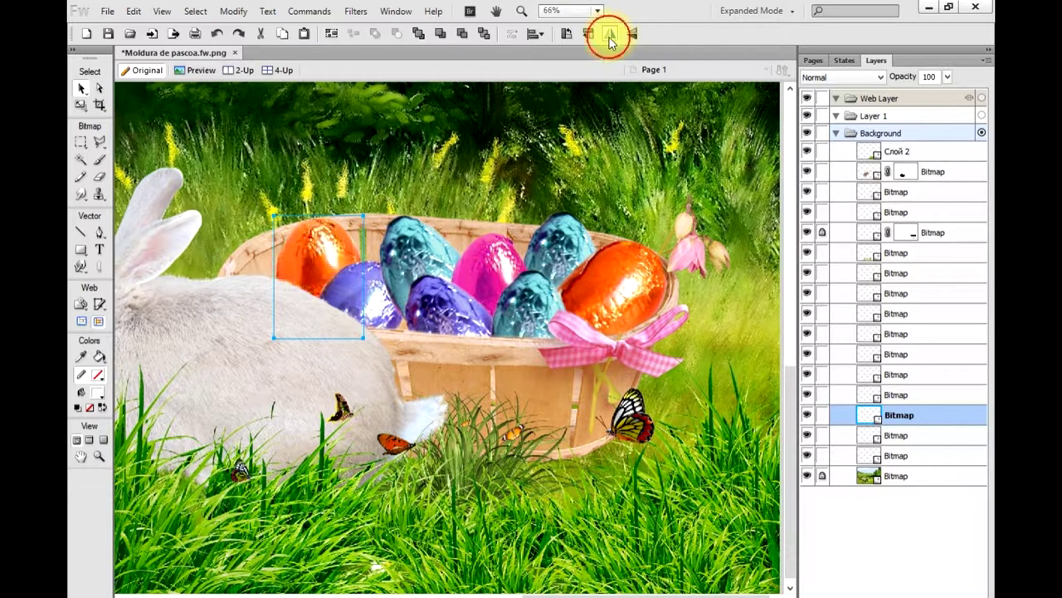
pyautogui.moveTo(340, 246); pyautogui.dragTo(436, 279)
pyautogui.hotkey('ctrl', 'Up')
pyautogui.hotkey('ctrl', 'Up')
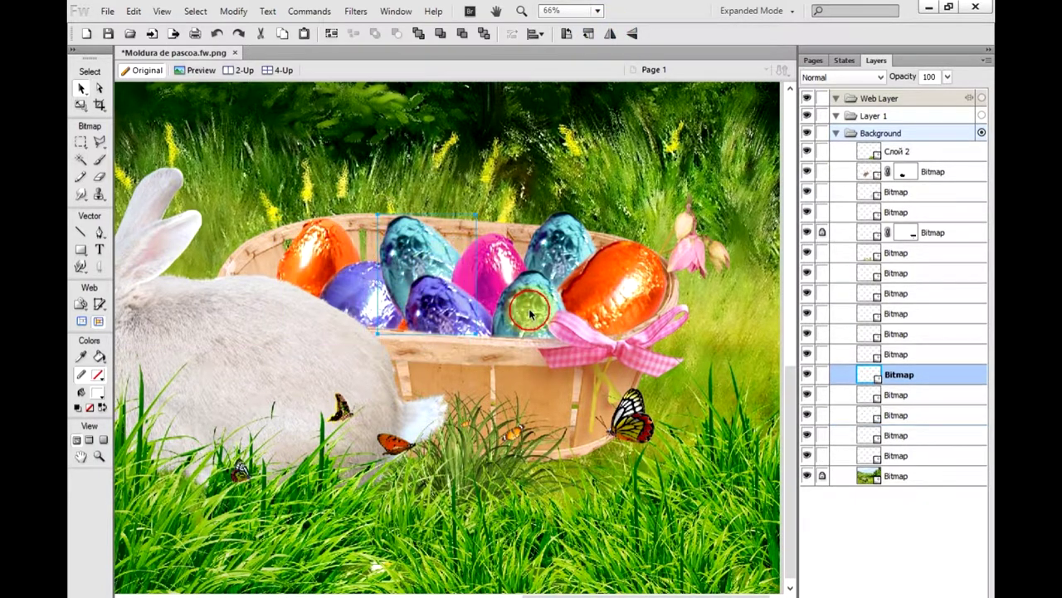
pyautogui.moveTo(855, 379); pyautogui.dragTo(889, 311)
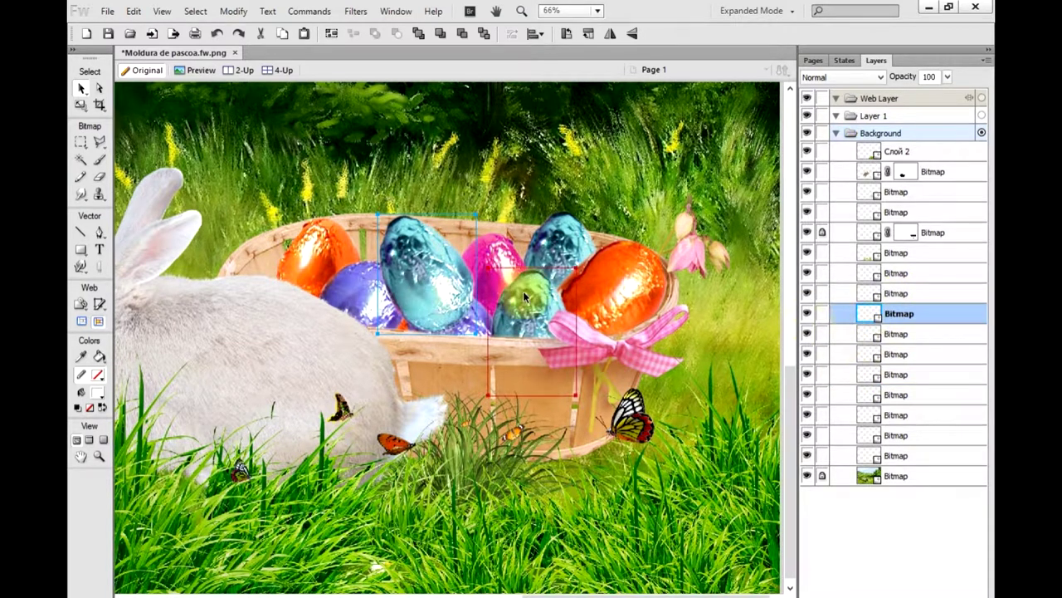
pyautogui.moveTo(942, 323); pyautogui.dragTo(913, 379)
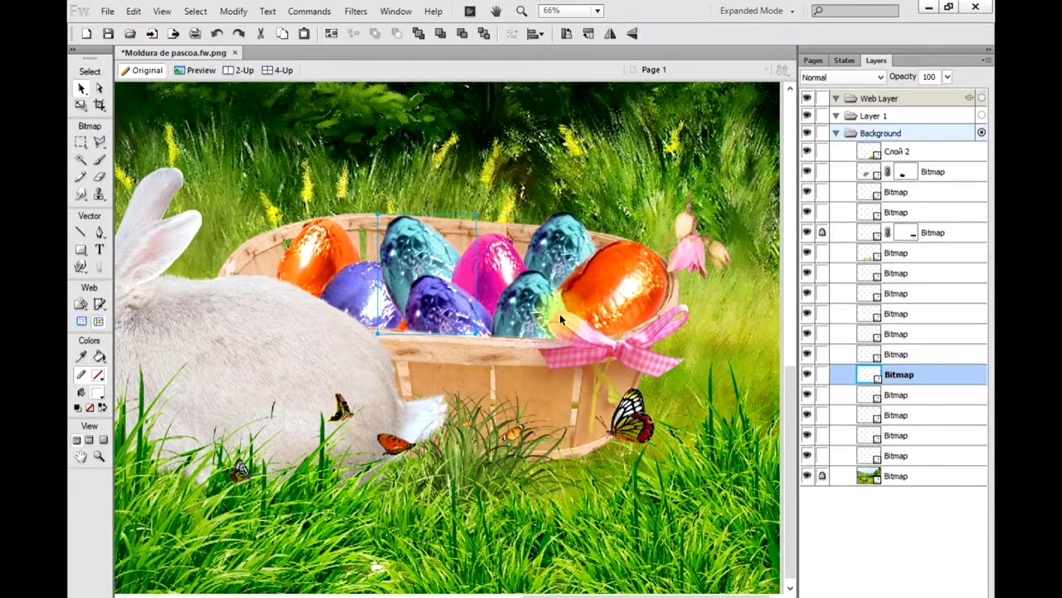
# Adjust the teal eggs' positions and stacking behind the orange egg, and shift the orange centre egg.
pyautogui.click(896, 354)
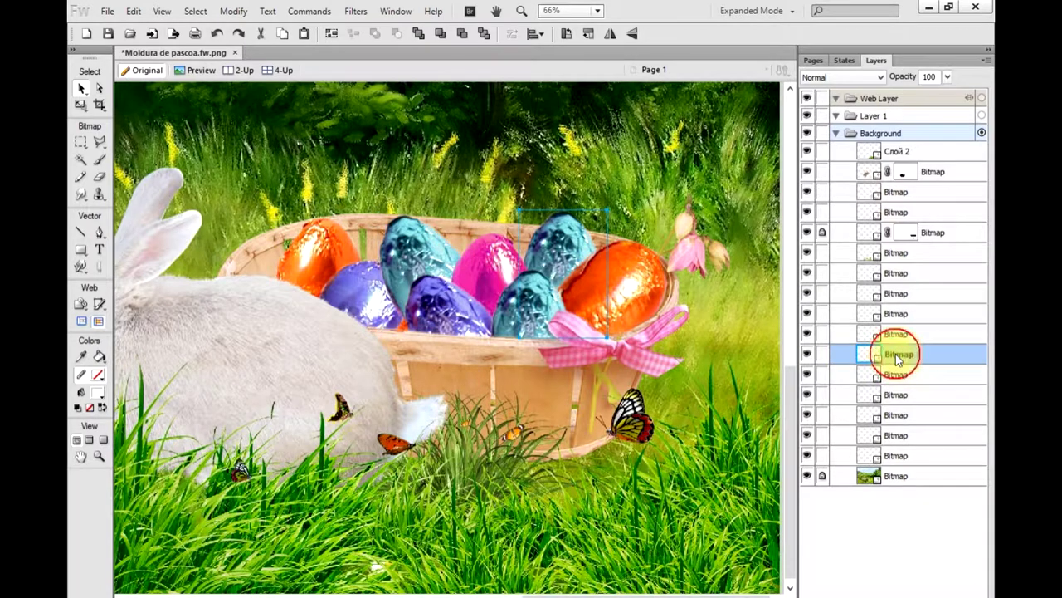
pyautogui.moveTo(429, 249); pyautogui.dragTo(426, 253)
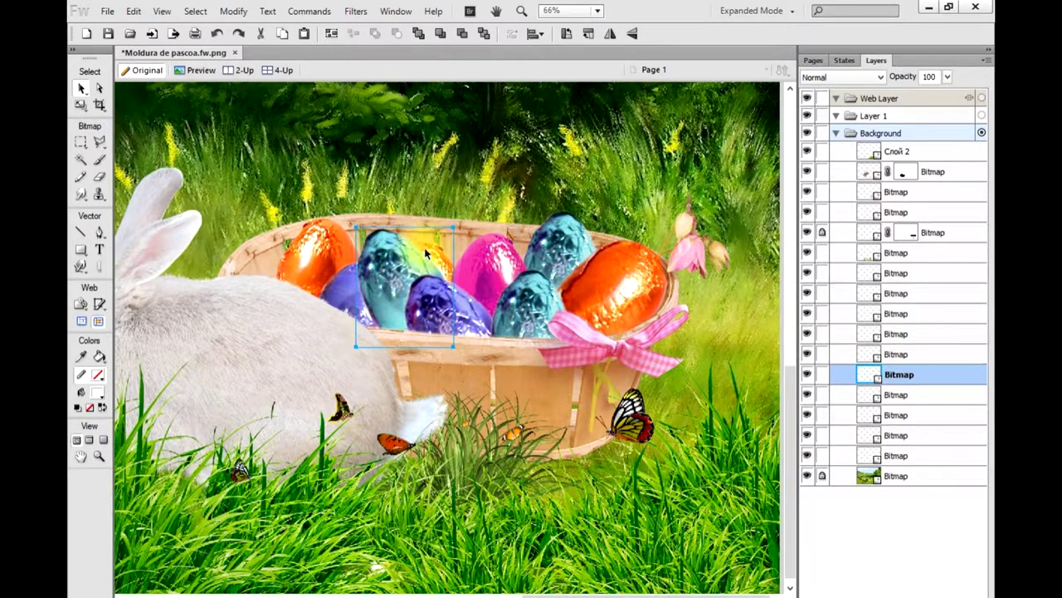
pyautogui.moveTo(901, 374); pyautogui.dragTo(911, 327)
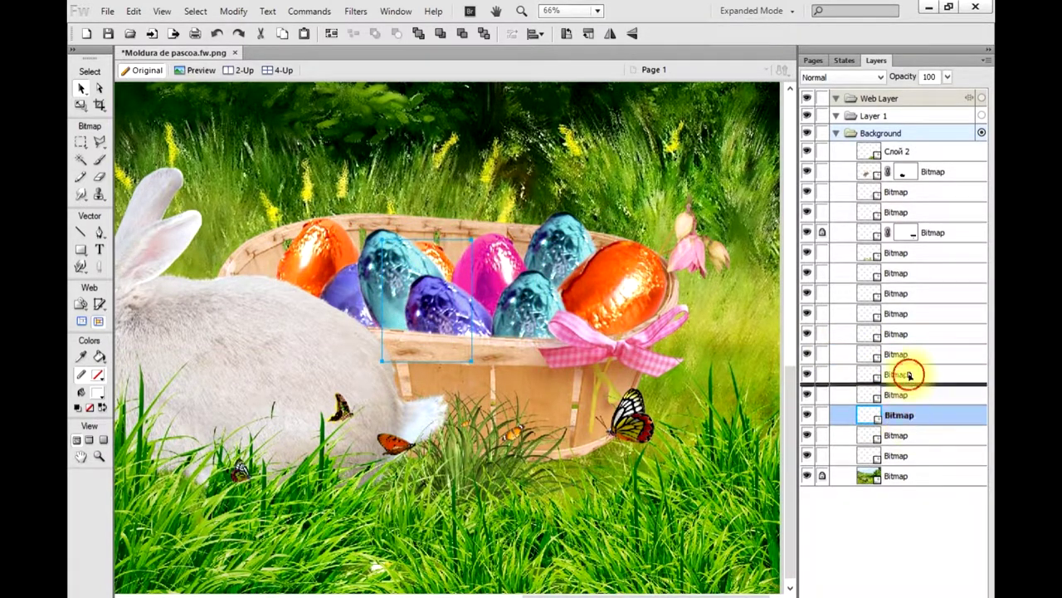
pyautogui.moveTo(366, 249); pyautogui.dragTo(390, 231)
pyautogui.hotkey('ctrl', 'Down')
pyautogui.hotkey('ctrl', 'Down')
pyautogui.hotkey('ctrl', 'Down')
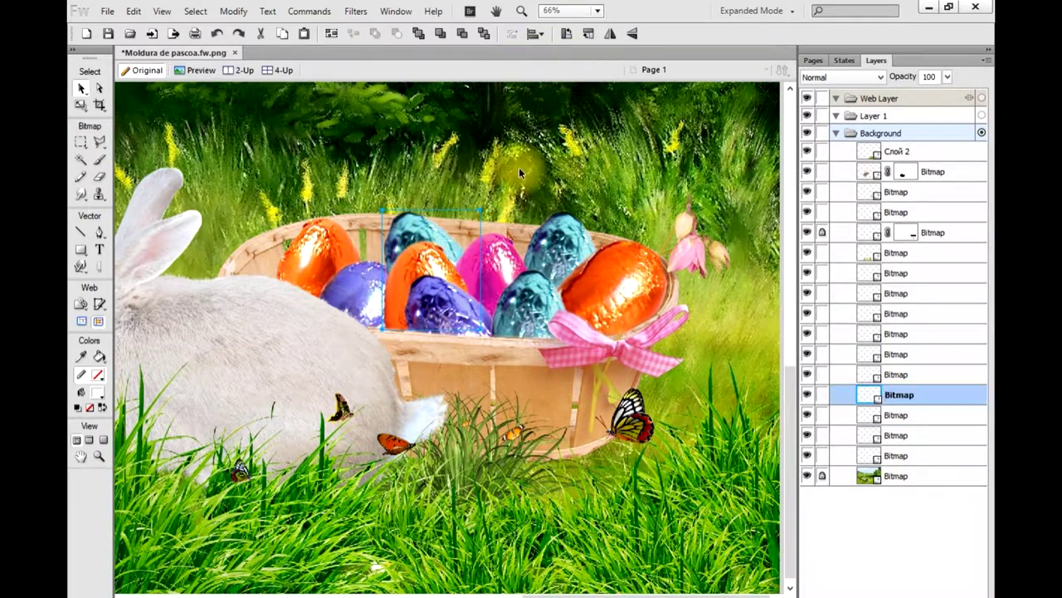
pyautogui.click(609, 33)
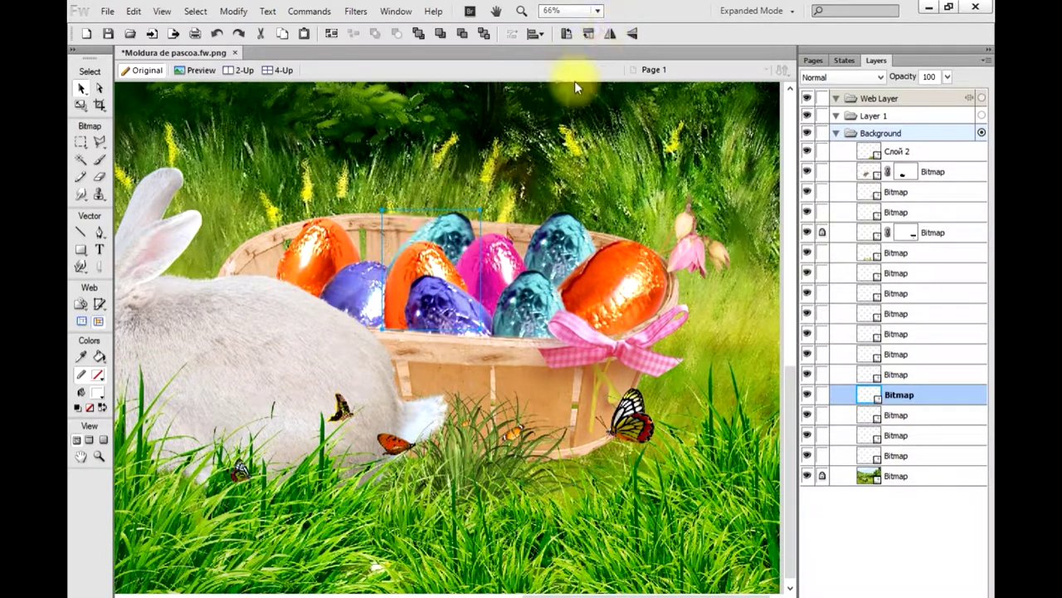
pyautogui.click(609, 33)
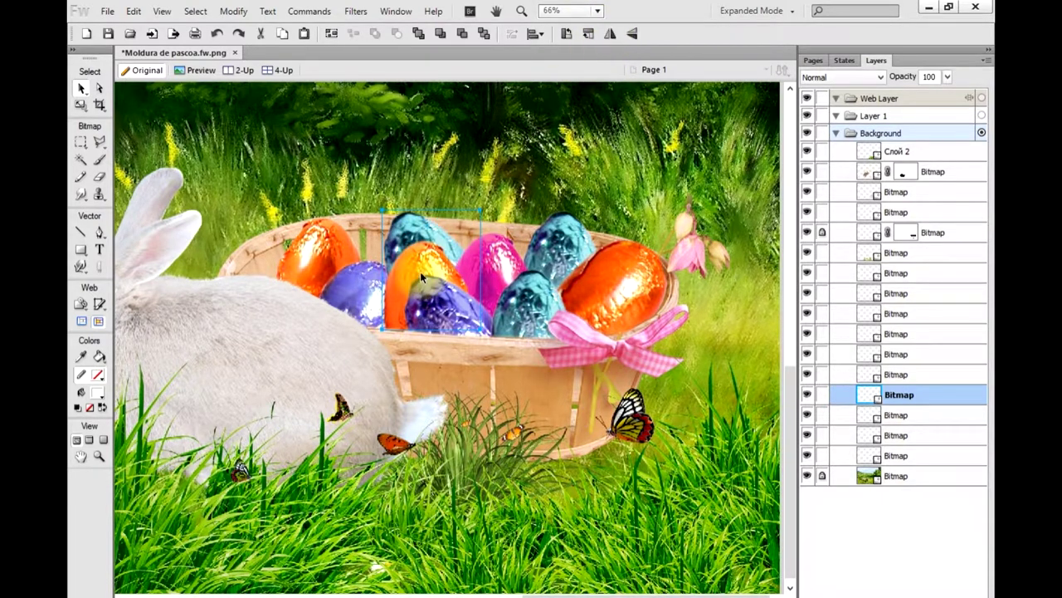
pyautogui.moveTo(421, 270)
pyautogui.mouseDown()
pyautogui.moveTo(467, 281)
pyautogui.moveTo(465, 295)
pyautogui.moveTo(399, 295)
pyautogui.mouseUp()
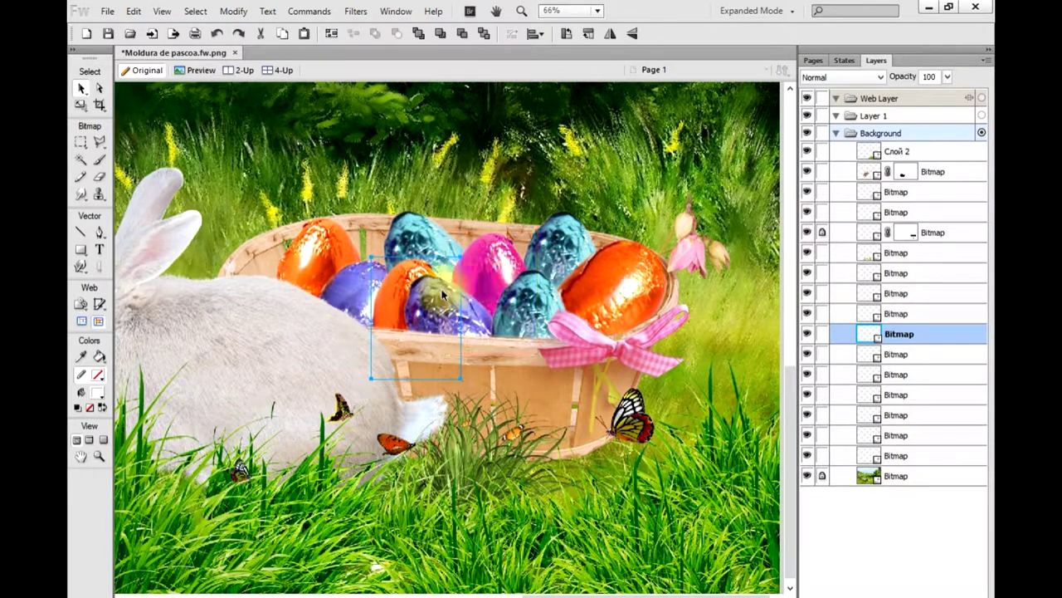
# Duplicate the pink egg, mirror it, and place the copy over the purple egg.
pyautogui.click(497, 264)
pyautogui.click(283, 39)
pyautogui.click(303, 34)
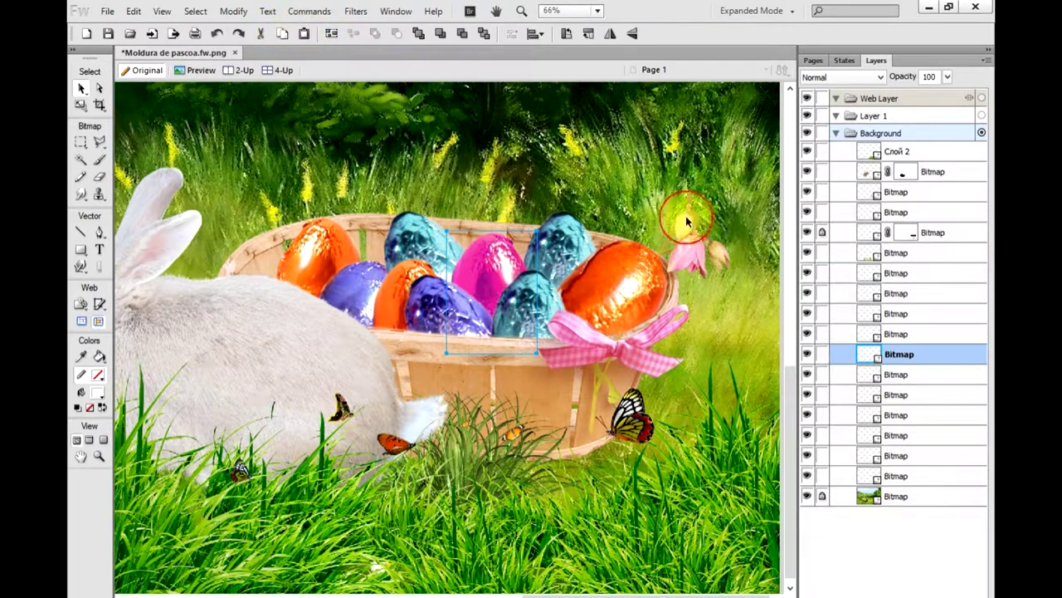
pyautogui.click(610, 34)
pyautogui.moveTo(510, 267)
pyautogui.mouseDown()
pyautogui.moveTo(365, 284)
pyautogui.moveTo(351, 313)
pyautogui.mouseUp()
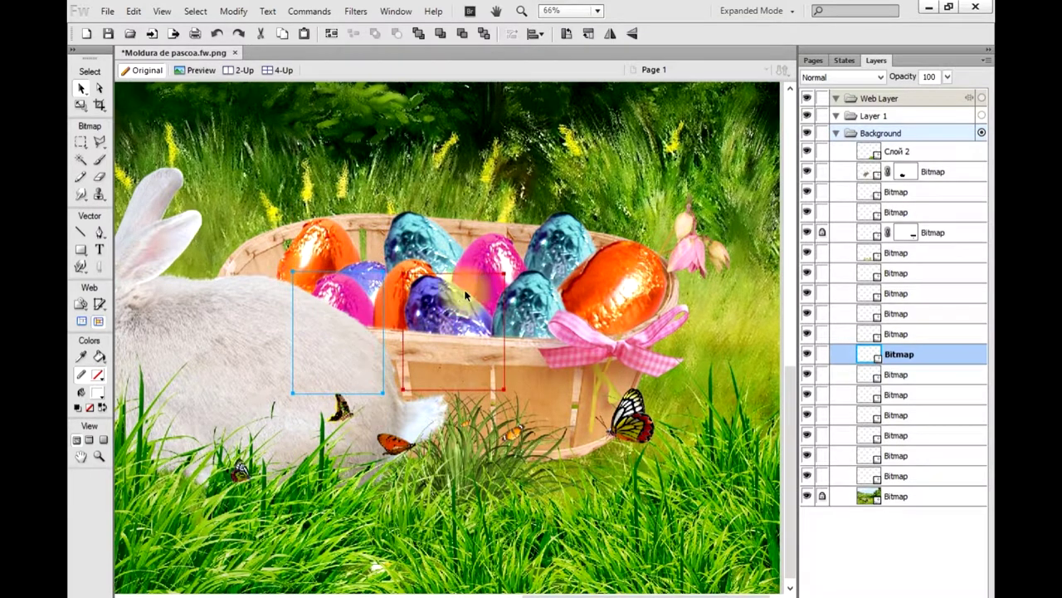
# Fit the whole canvas in the window and pick folhagem 798.fw.png in the Easter images folder.
pyautogui.rightClick(460, 302)
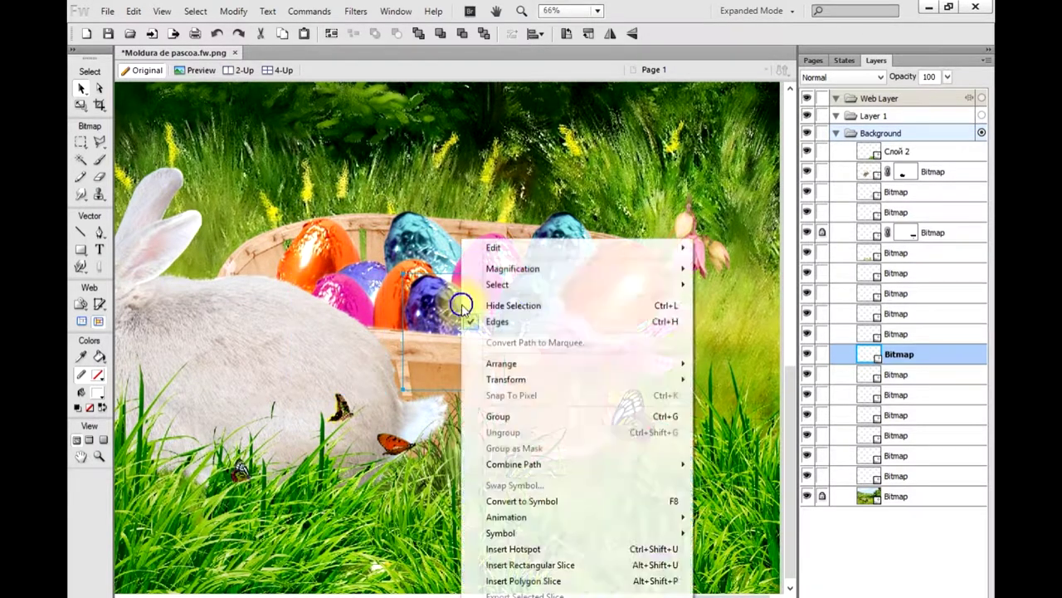
pyautogui.click(723, 286)
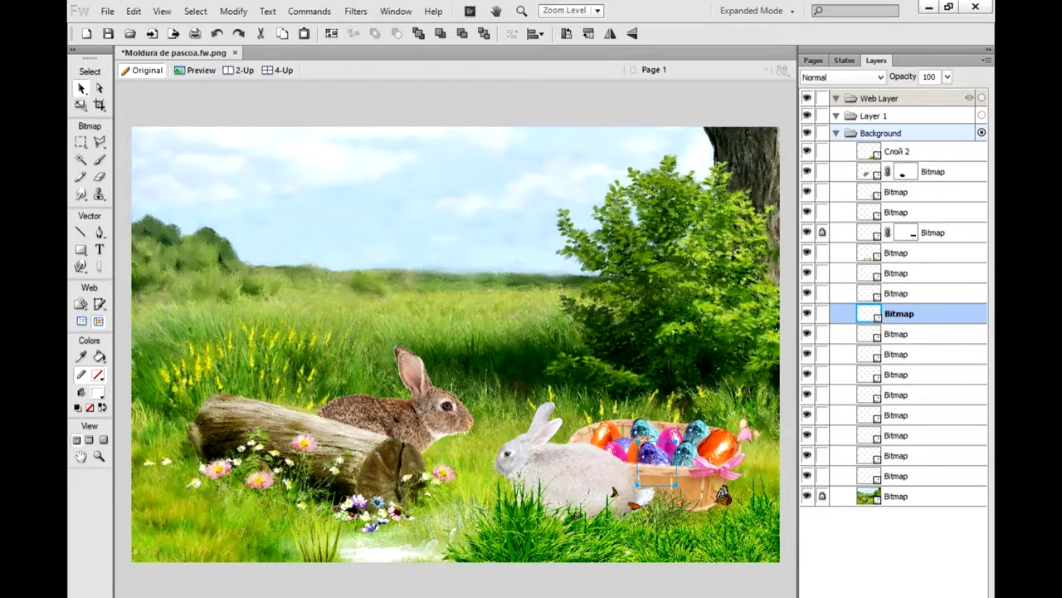
pyautogui.click(166, 577)
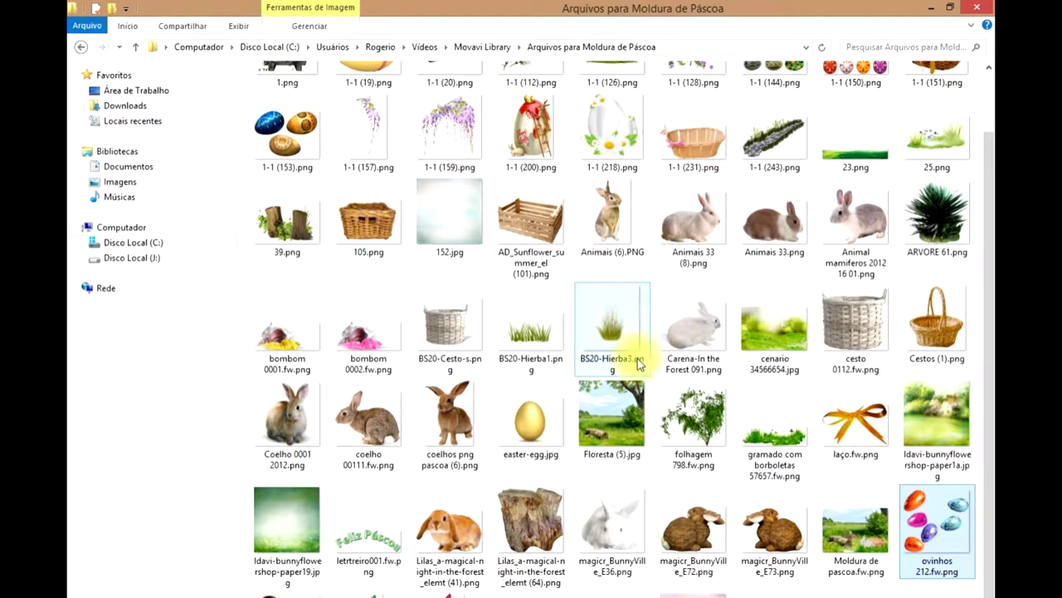
pyautogui.click(714, 407)
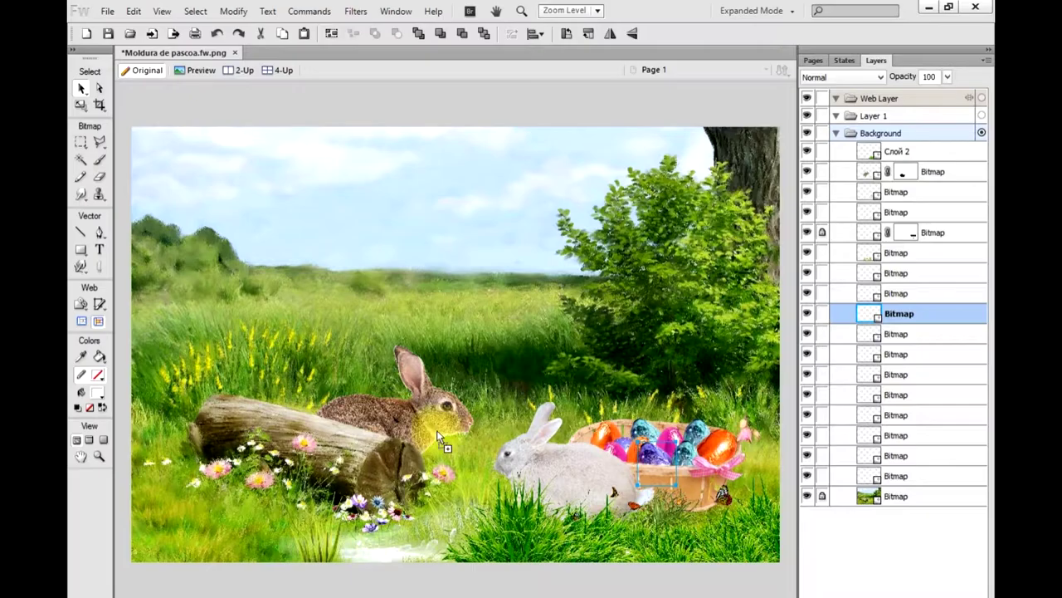
# Drop folhagem 798.fw.png onto the meadow, set it over the right-hand bush, and deselect.
pyautogui.moveTo(599, 328); pyautogui.dragTo(636, 336)
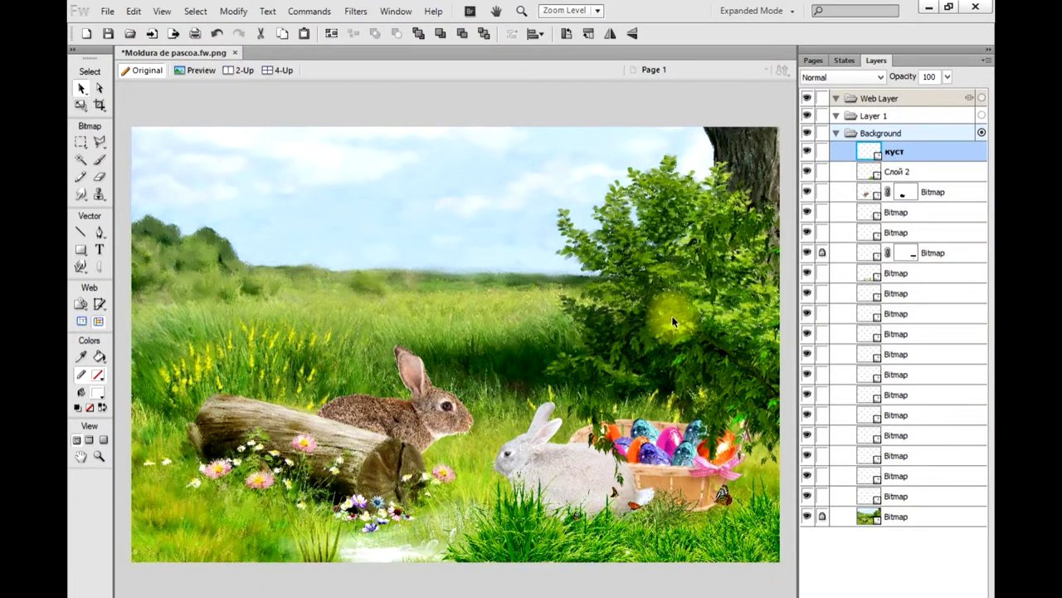
pyautogui.press('m')
pyautogui.moveTo(640, 315)
pyautogui.mouseDown()
pyautogui.moveTo(616, 288)
pyautogui.moveTo(642, 296)
pyautogui.mouseUp()
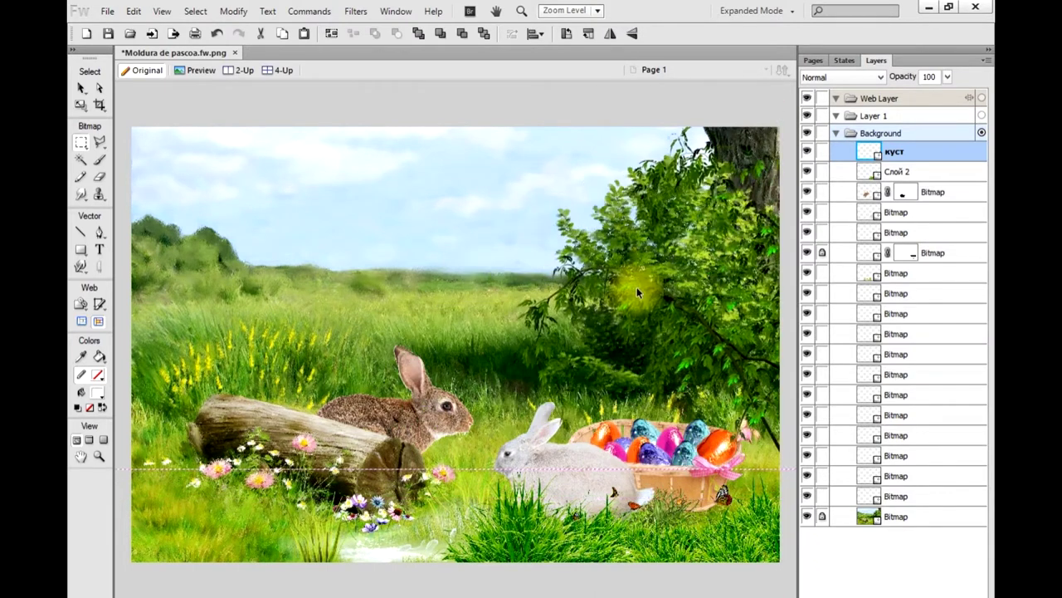
pyautogui.click(605, 297)
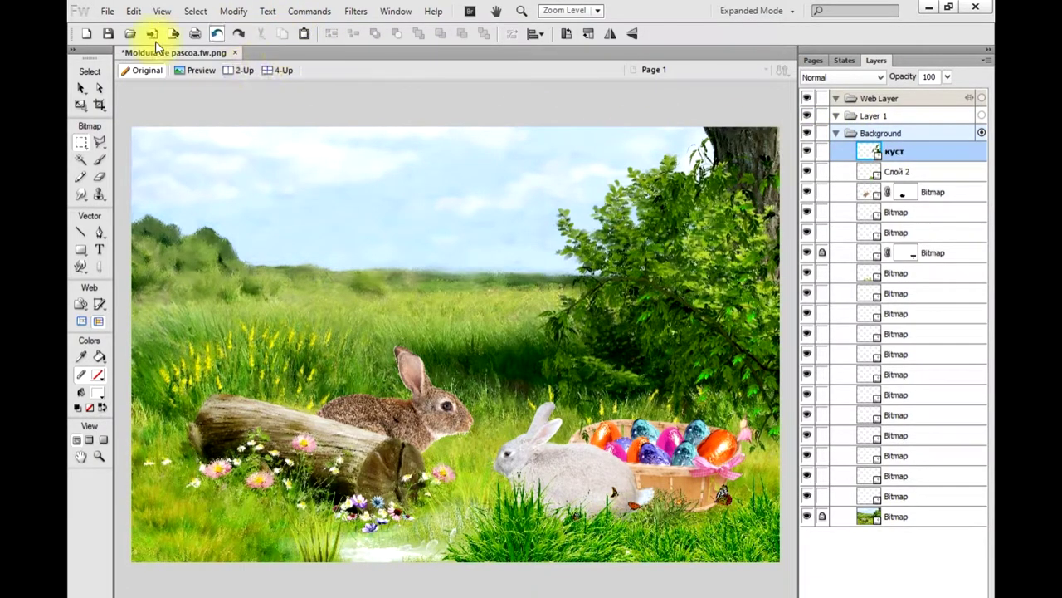
# Duplicate the foliage, mirror it into the top-left corner, and move the yellow flowers beside the log.
pyautogui.click(82, 89)
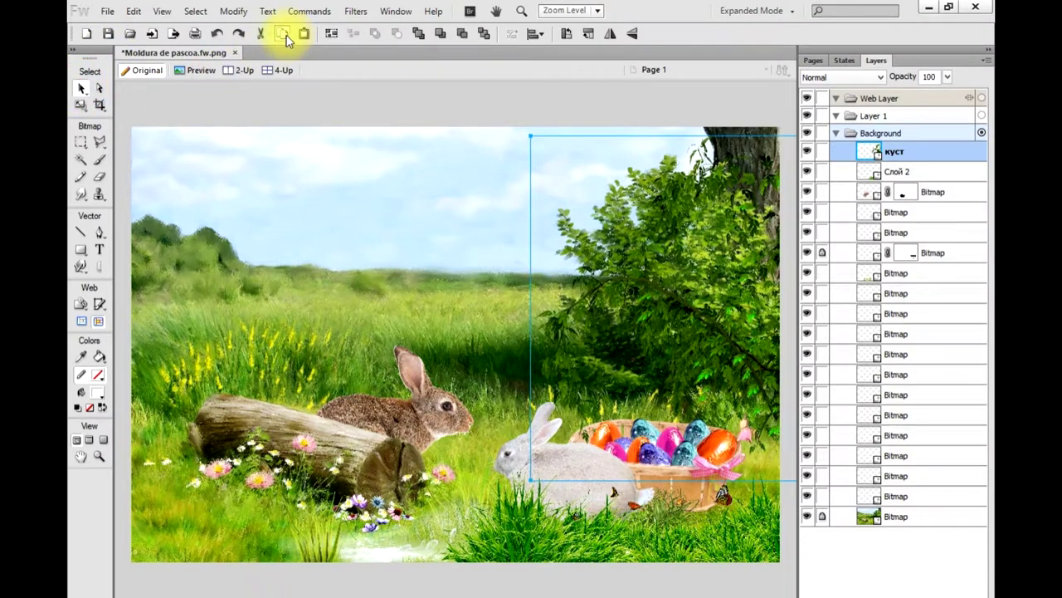
pyautogui.click(304, 35)
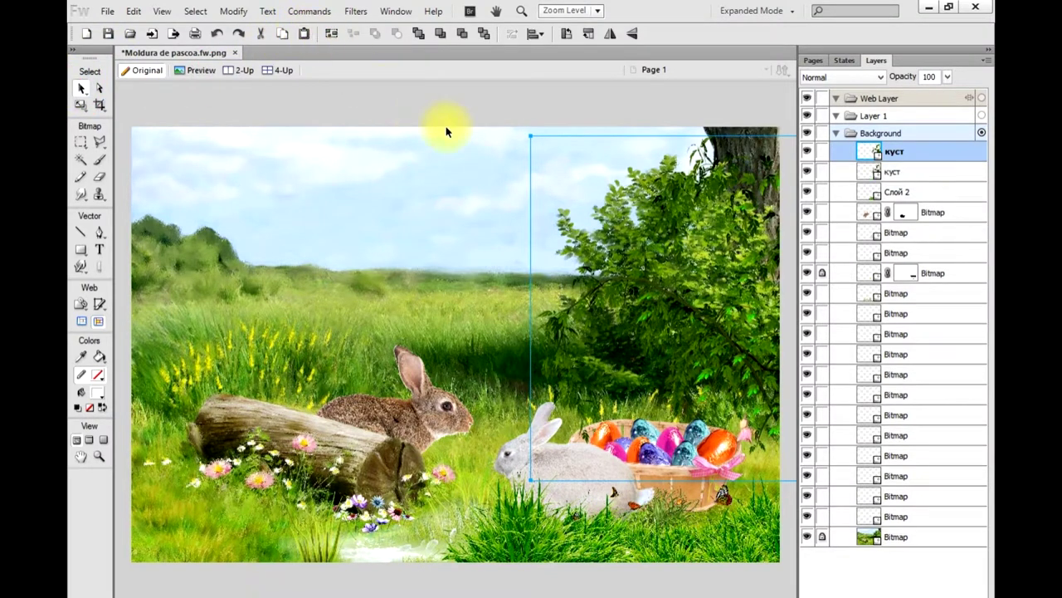
pyautogui.click(610, 35)
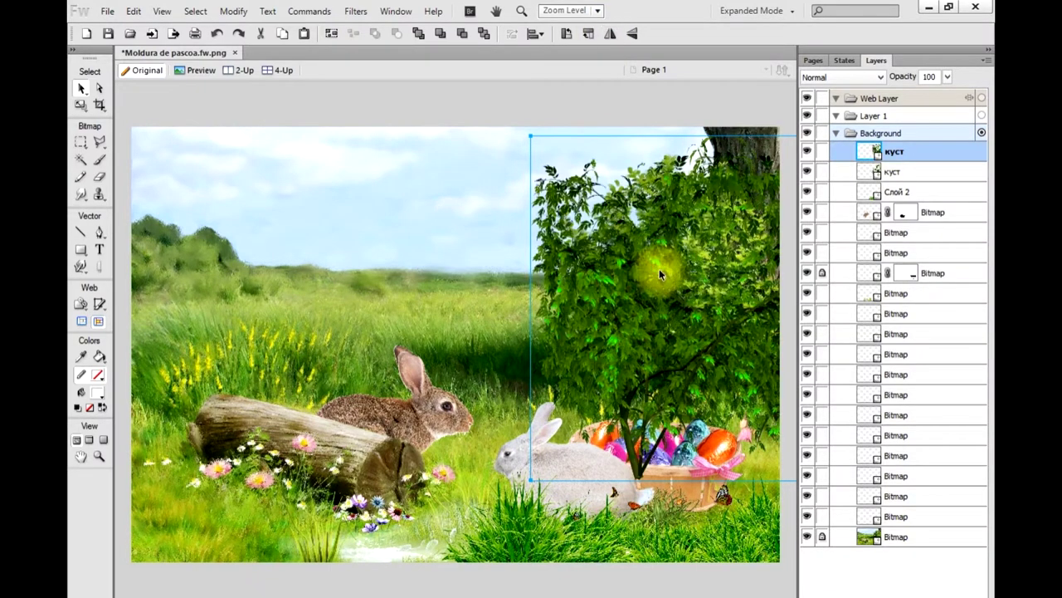
pyautogui.moveTo(687, 271)
pyautogui.mouseDown()
pyautogui.moveTo(246, 307)
pyautogui.moveTo(132, 216)
pyautogui.mouseUp()
pyautogui.moveTo(120, 183); pyautogui.dragTo(124, 189)
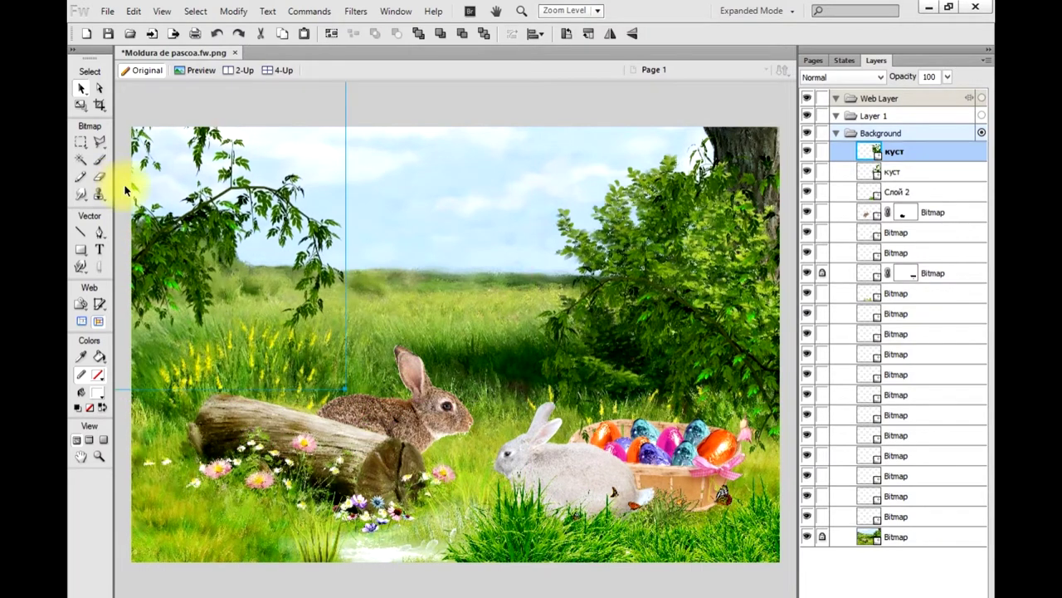
pyautogui.moveTo(204, 223)
pyautogui.mouseDown()
pyautogui.moveTo(127, 198)
pyautogui.moveTo(140, 190)
pyautogui.mouseUp()
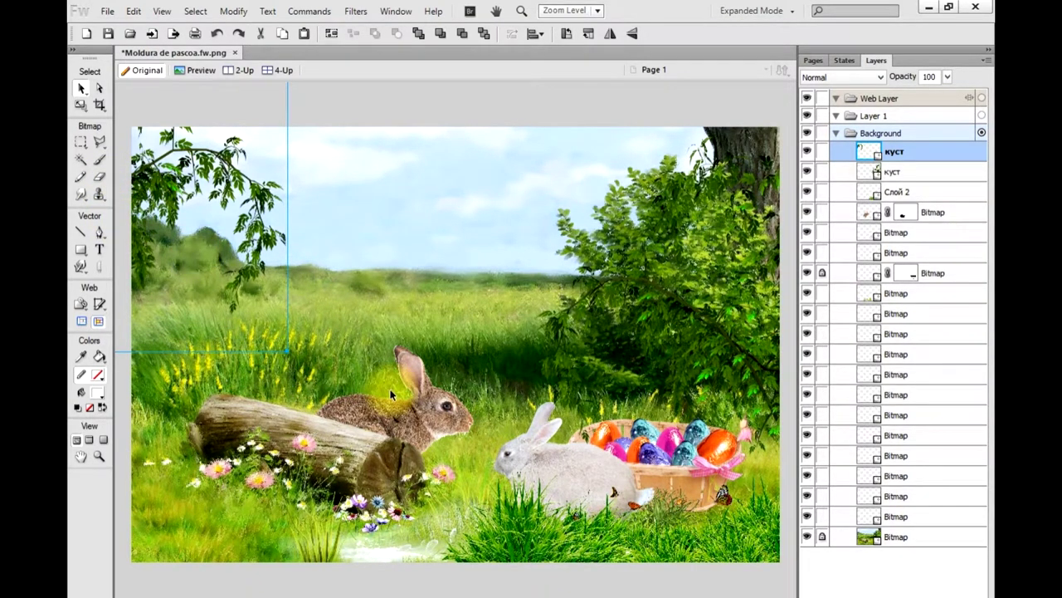
pyautogui.moveTo(423, 504)
pyautogui.mouseDown()
pyautogui.moveTo(351, 504)
pyautogui.moveTo(282, 588)
pyautogui.mouseUp()
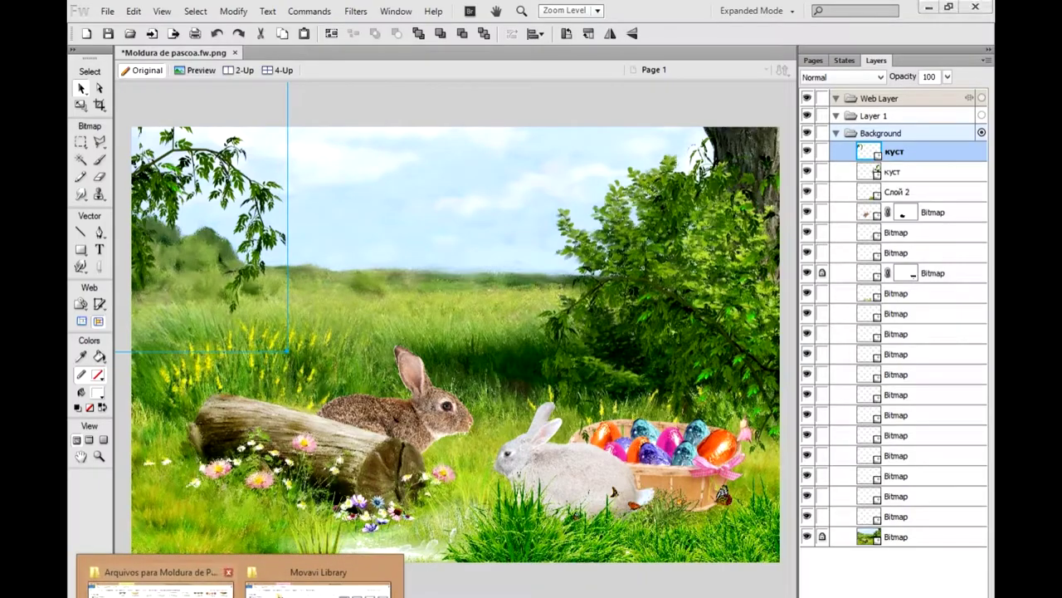
# Pick the next image from the Arquivos para Moldura de Páscoa folder in File Explorer.
pyautogui.click(158, 581)
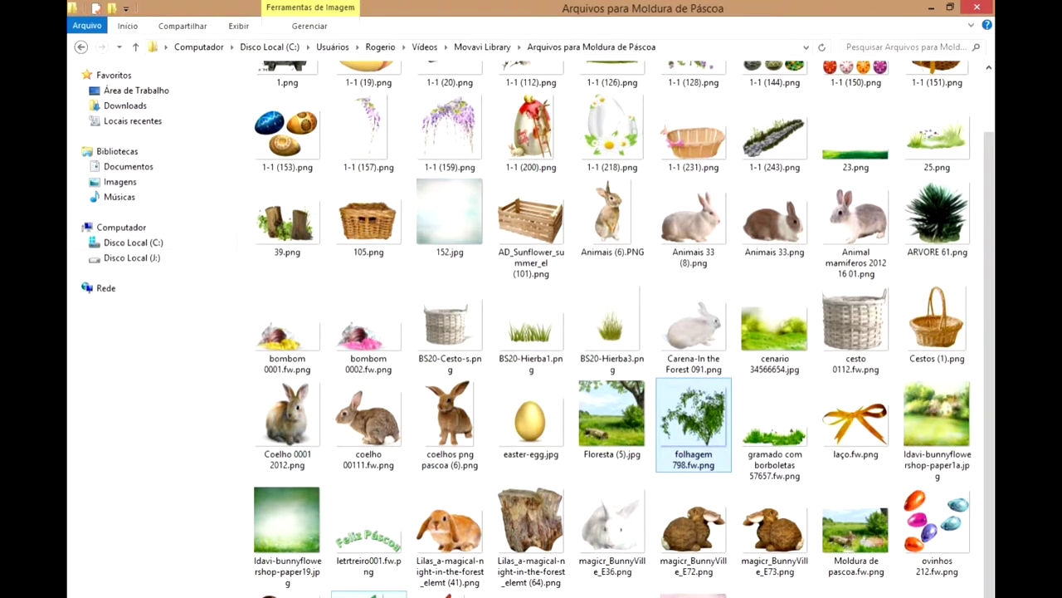
pyautogui.click(288, 595)
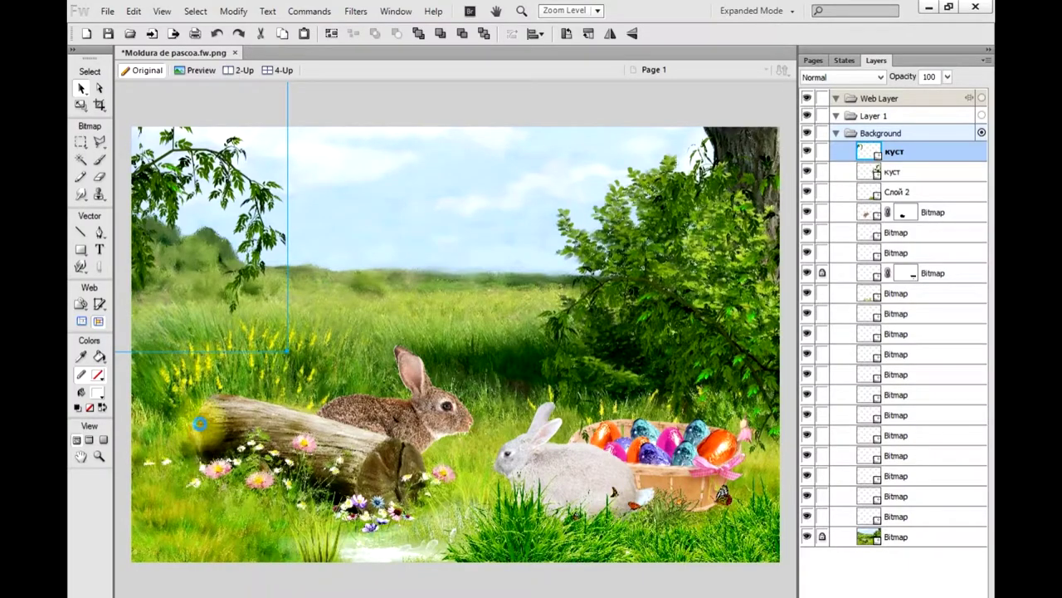
# Place the broken chocolate egg, enlarge it over the log's left end, then paste the next egg image.
pyautogui.click(201, 423)
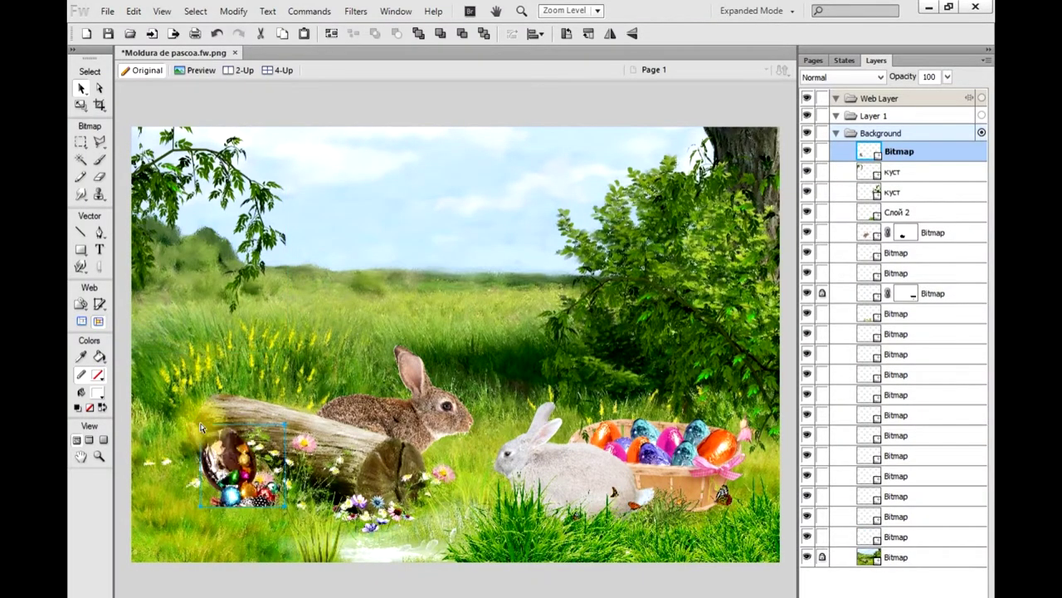
pyautogui.click(79, 106)
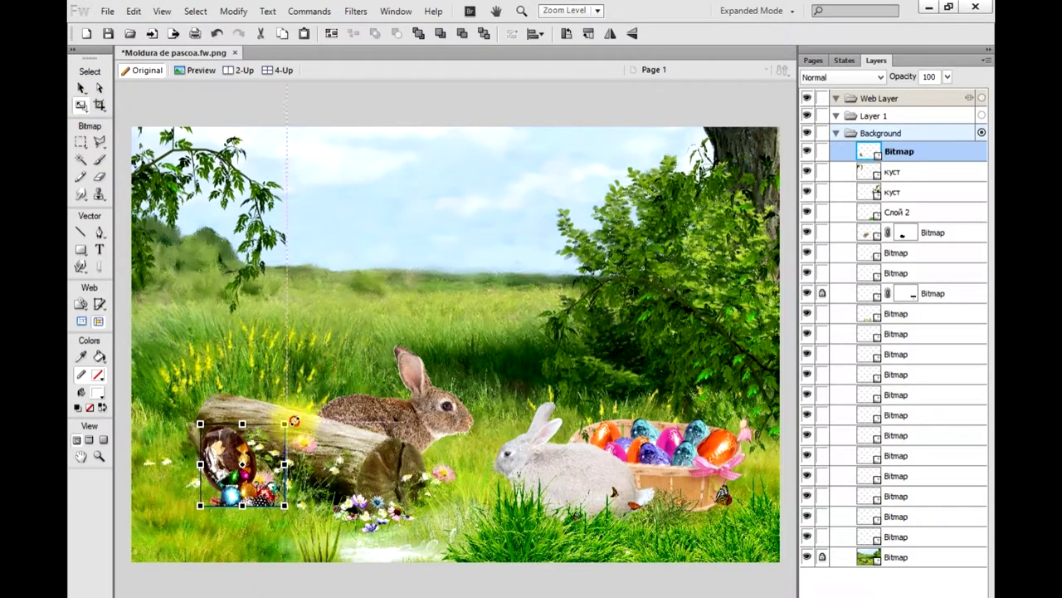
pyautogui.moveTo(293, 421); pyautogui.dragTo(389, 322)
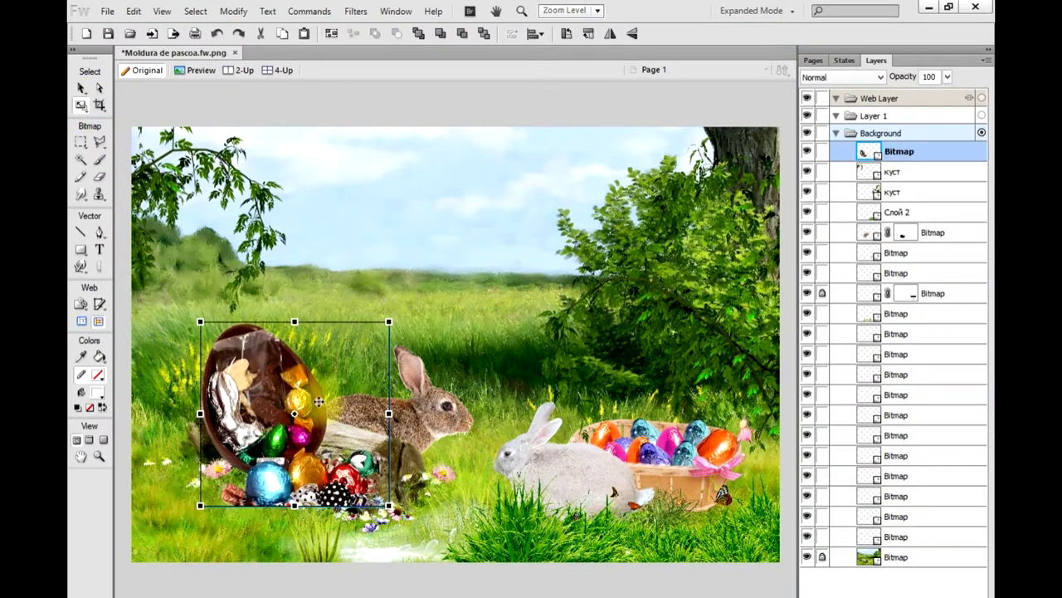
pyautogui.click(80, 88)
pyautogui.moveTo(279, 391)
pyautogui.mouseDown()
pyautogui.moveTo(317, 430)
pyautogui.moveTo(255, 446)
pyautogui.mouseUp()
pyautogui.click(255, 446)
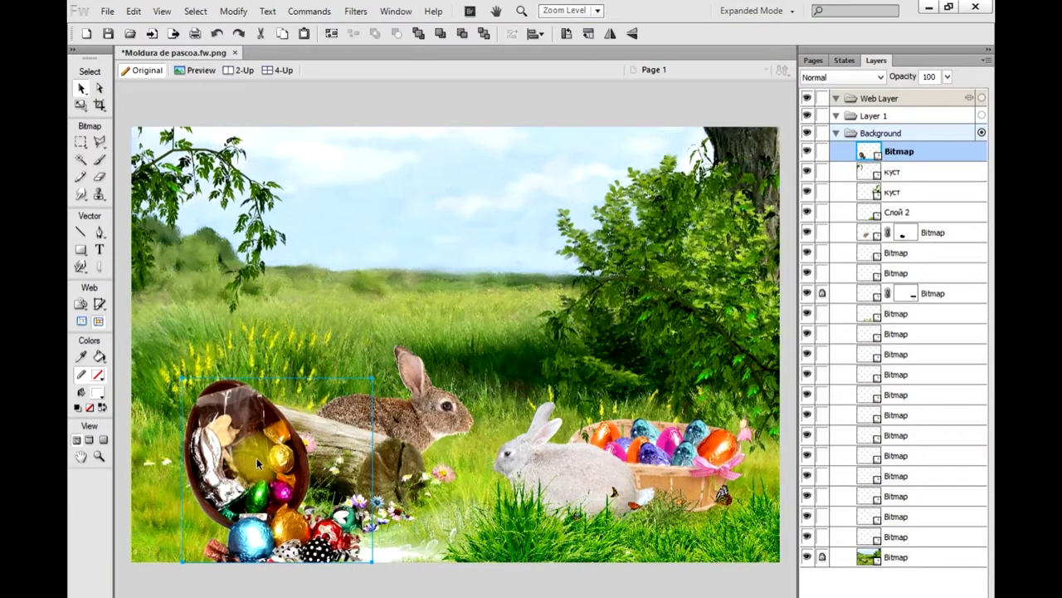
pyautogui.click(161, 579)
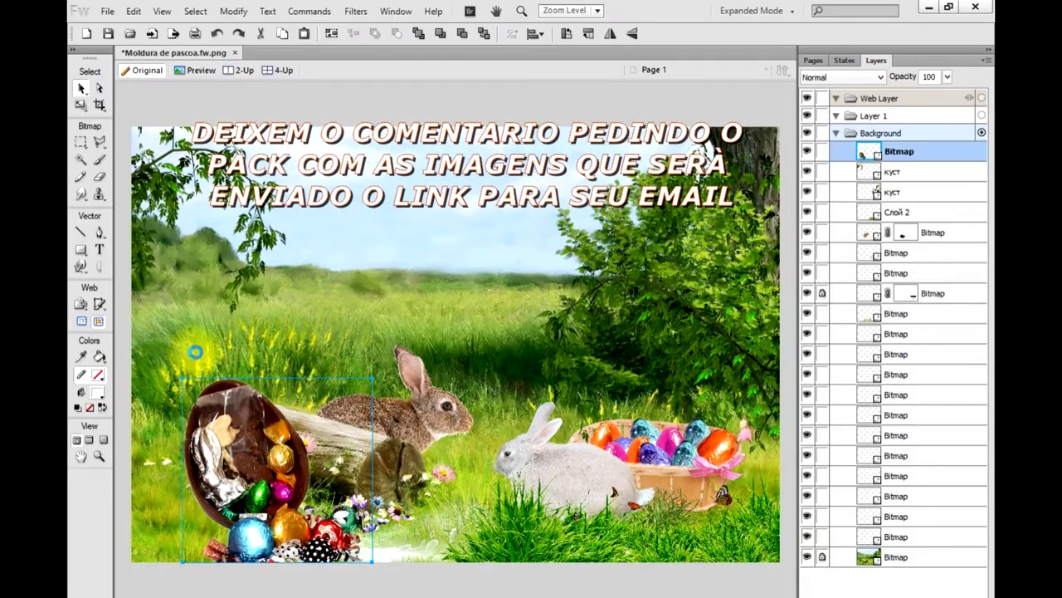
pyautogui.hotkey('ctrl', 'v')
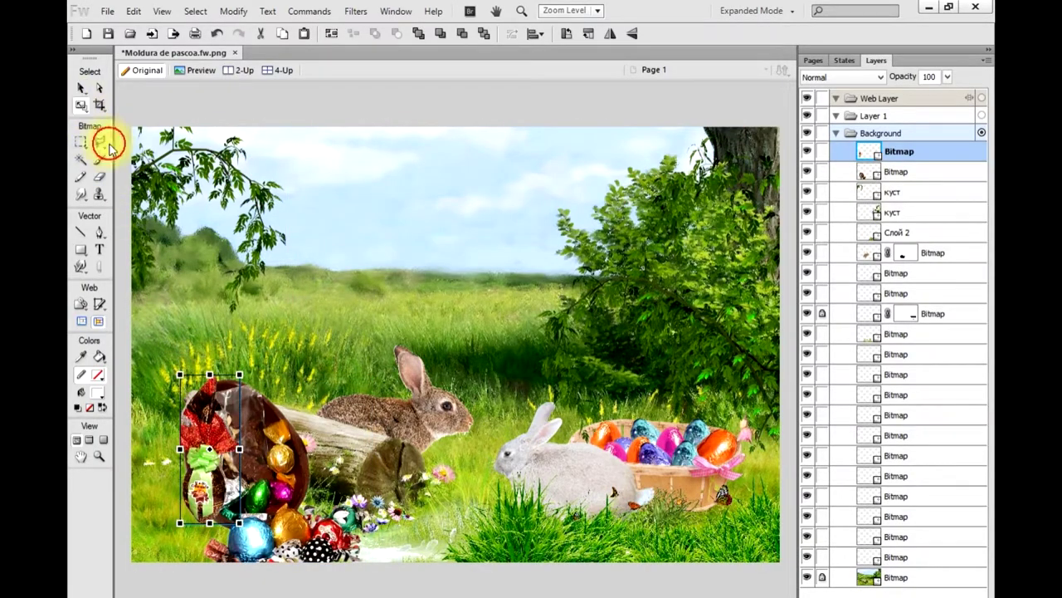
# Enlarge the red Mundo Chocolate egg at the left edge, layered behind the broken chocolate egg.
pyautogui.moveTo(239, 375); pyautogui.dragTo(312, 197)
pyautogui.click(81, 87)
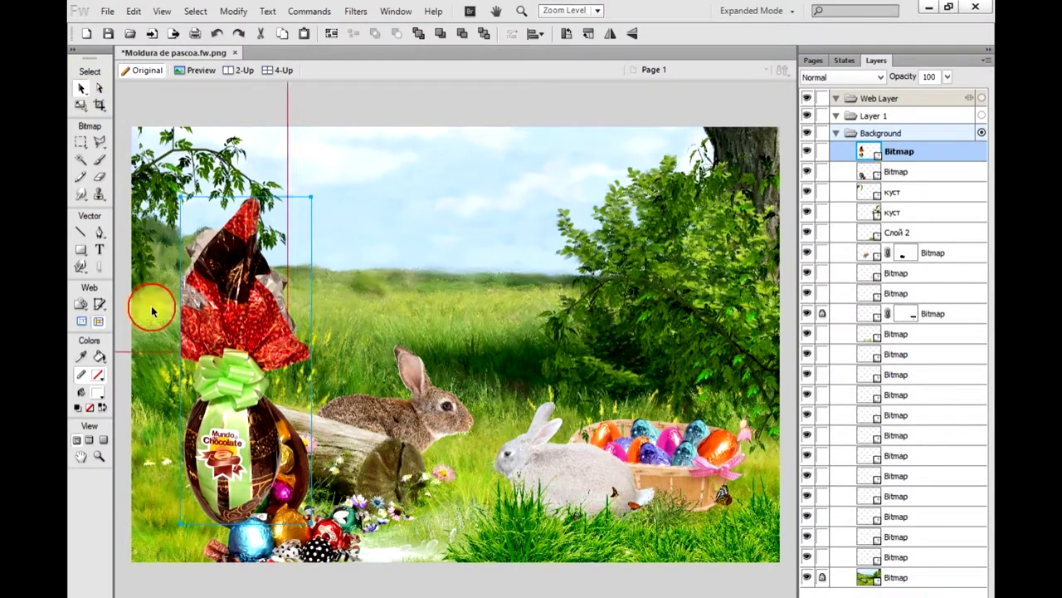
pyautogui.moveTo(214, 444)
pyautogui.mouseDown()
pyautogui.moveTo(162, 459)
pyautogui.moveTo(177, 463)
pyautogui.mouseUp()
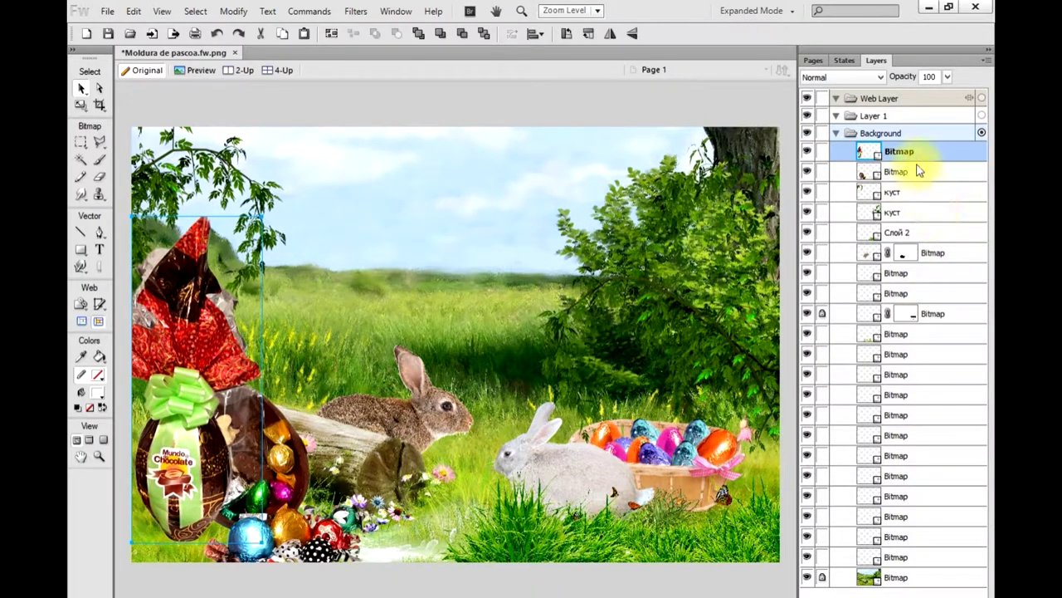
pyautogui.moveTo(920, 170); pyautogui.dragTo(913, 190)
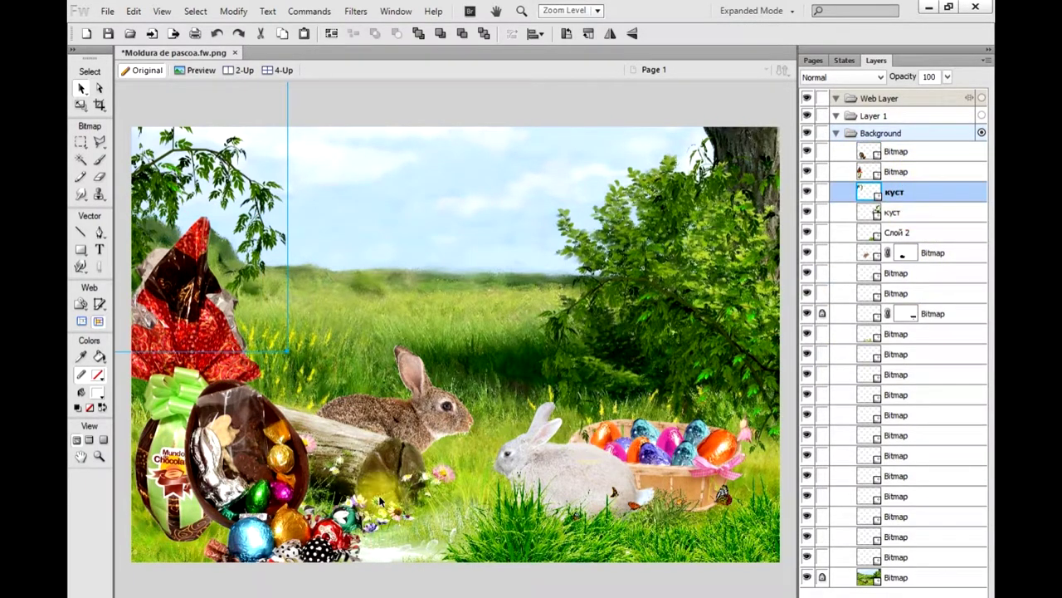
pyautogui.click(151, 469)
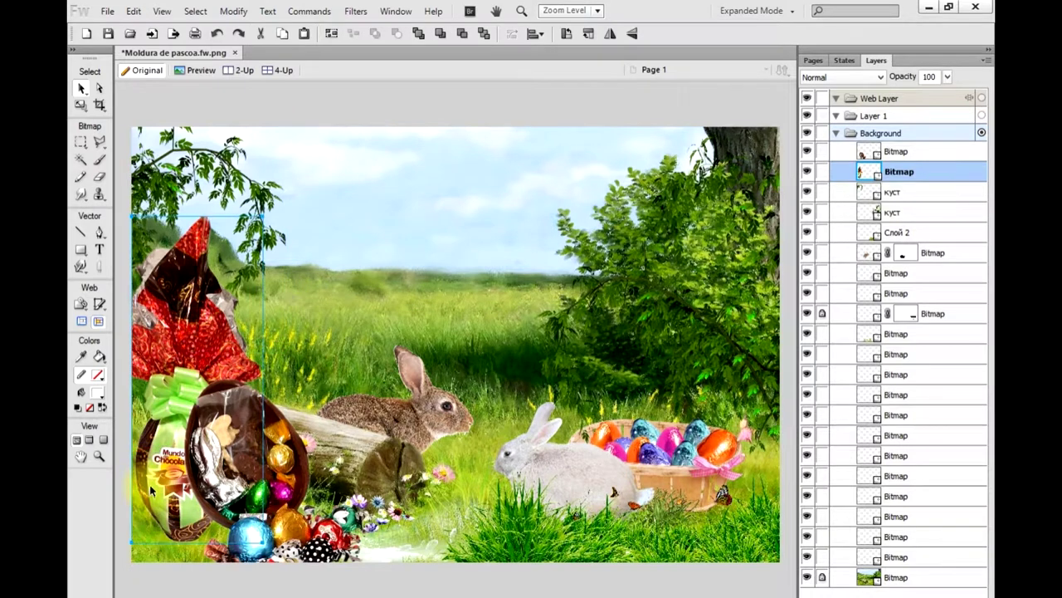
pyautogui.moveTo(174, 453); pyautogui.dragTo(327, 471)
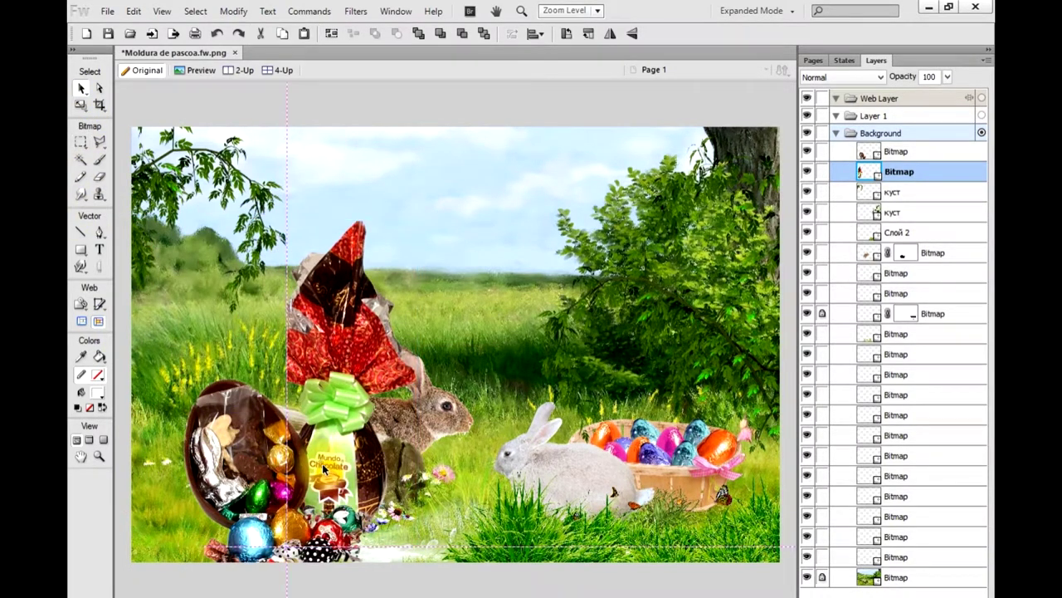
pyautogui.moveTo(327, 471)
pyautogui.mouseDown()
pyautogui.moveTo(161, 465)
pyautogui.moveTo(169, 491)
pyautogui.mouseUp()
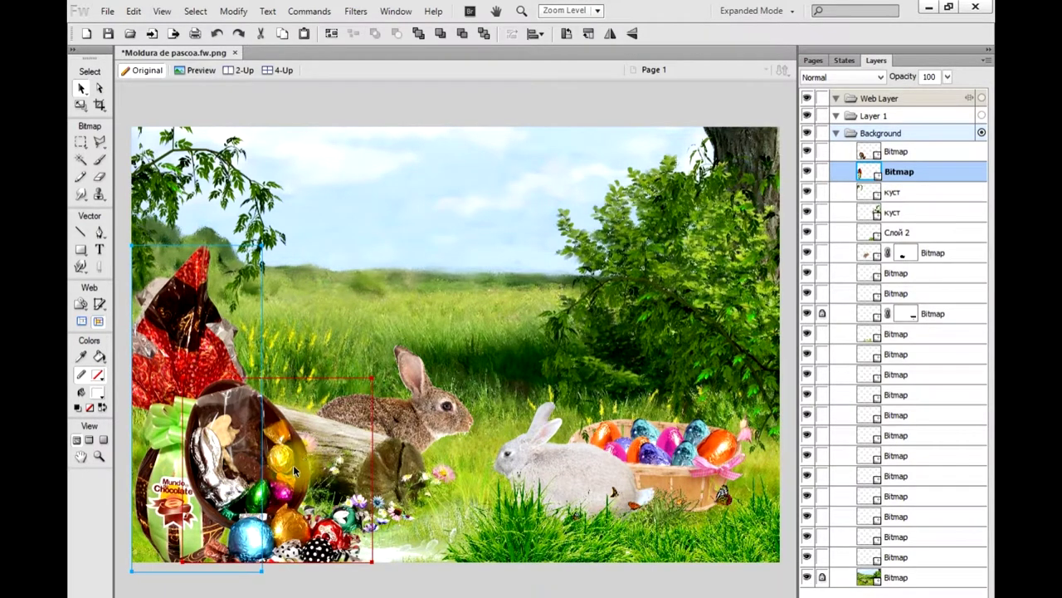
pyautogui.moveTo(293, 464)
pyautogui.mouseDown()
pyautogui.moveTo(307, 463)
pyautogui.moveTo(303, 512)
pyautogui.moveTo(302, 498)
pyautogui.mouseUp()
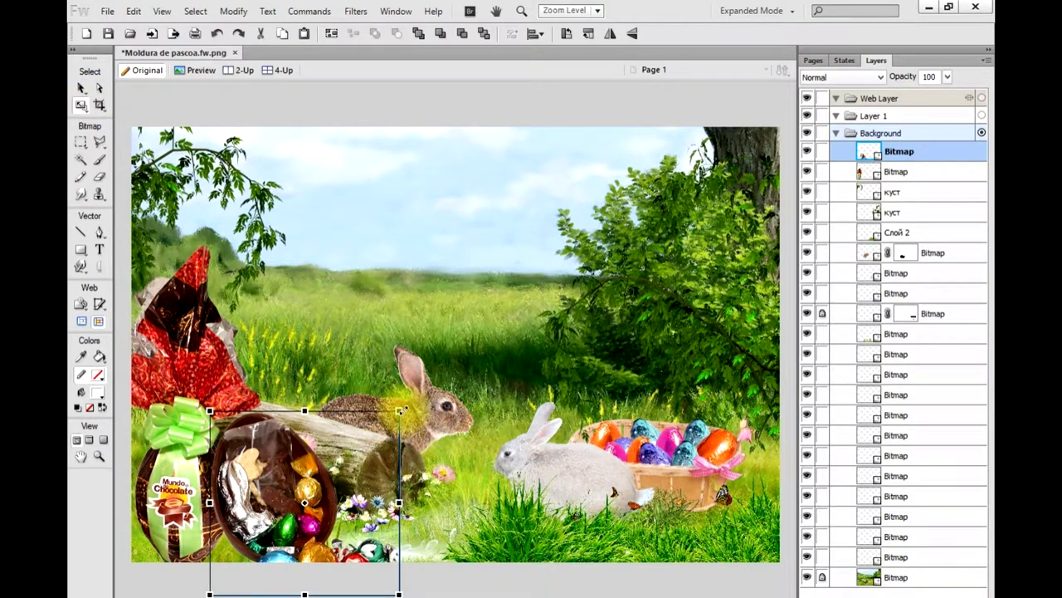
# Scale the broken chocolate egg down slightly beside the ribbon egg.
pyautogui.click(81, 105)
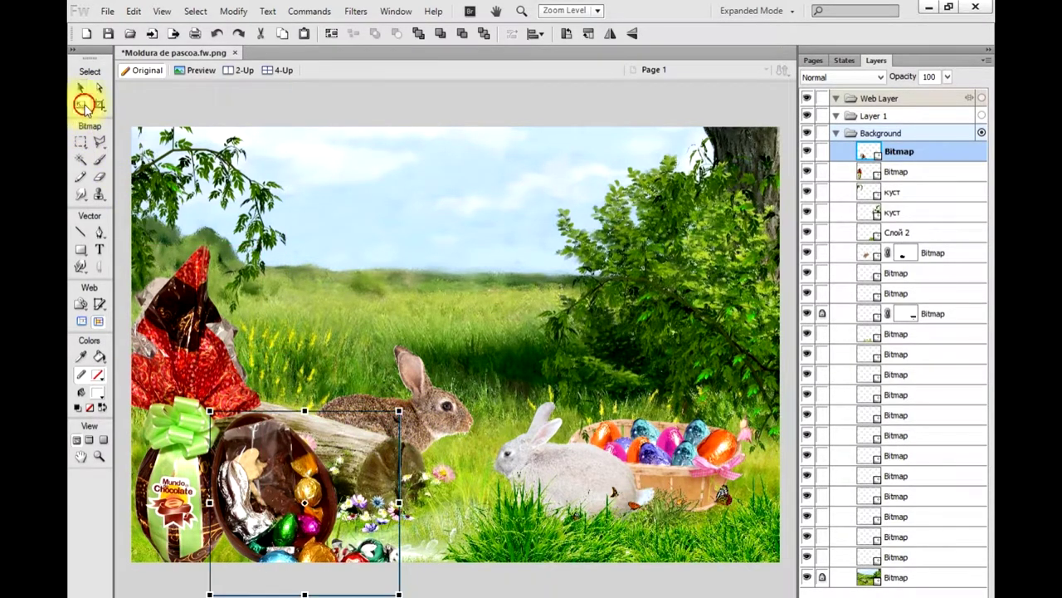
pyautogui.moveTo(399, 410)
pyautogui.mouseDown()
pyautogui.moveTo(381, 435)
pyautogui.moveTo(371, 419)
pyautogui.moveTo(359, 439)
pyautogui.mouseUp()
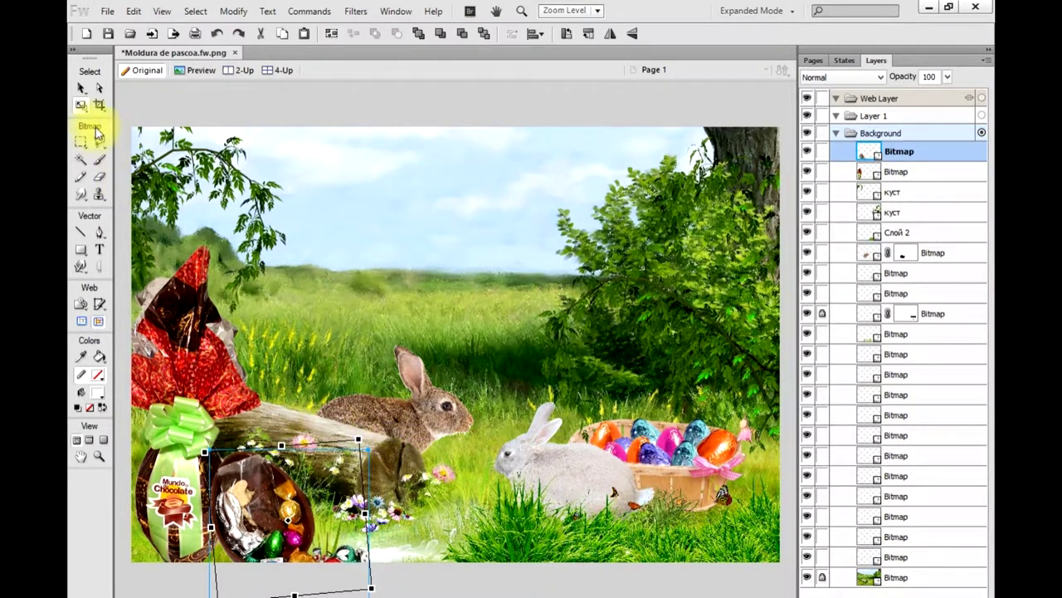
pyautogui.click(82, 92)
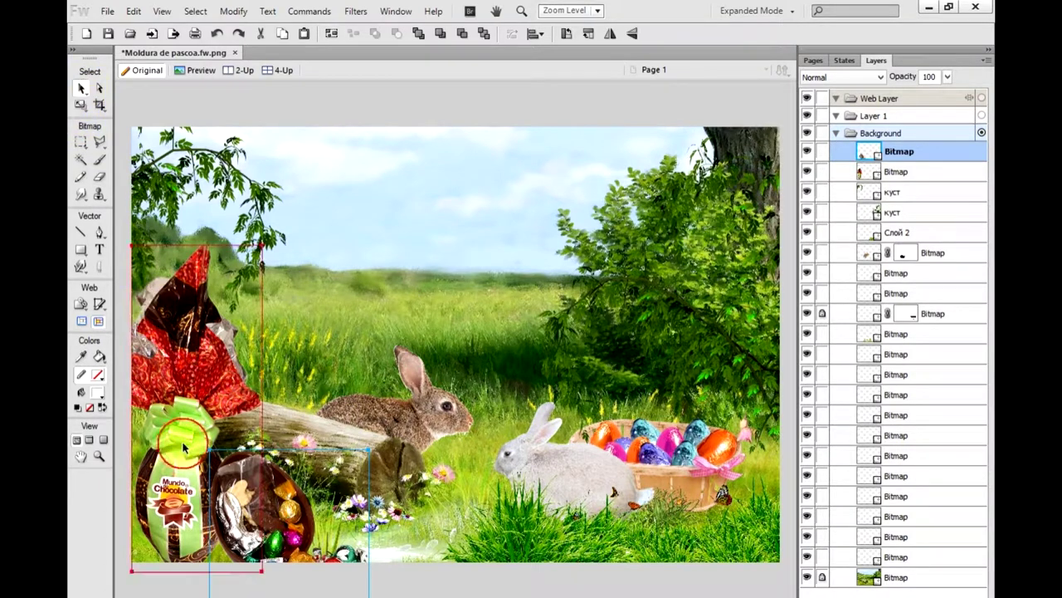
pyautogui.click(262, 485)
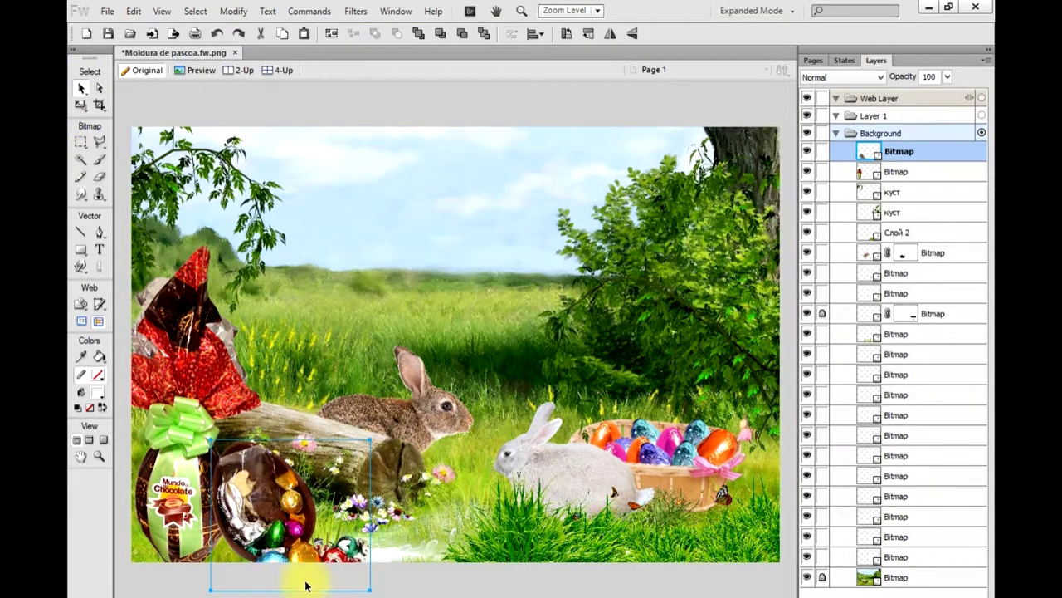
# Bring bombom 0001.fw.png and bombom 0002.fw.png from Explorer onto the canvas bottom.
pyautogui.click(166, 578)
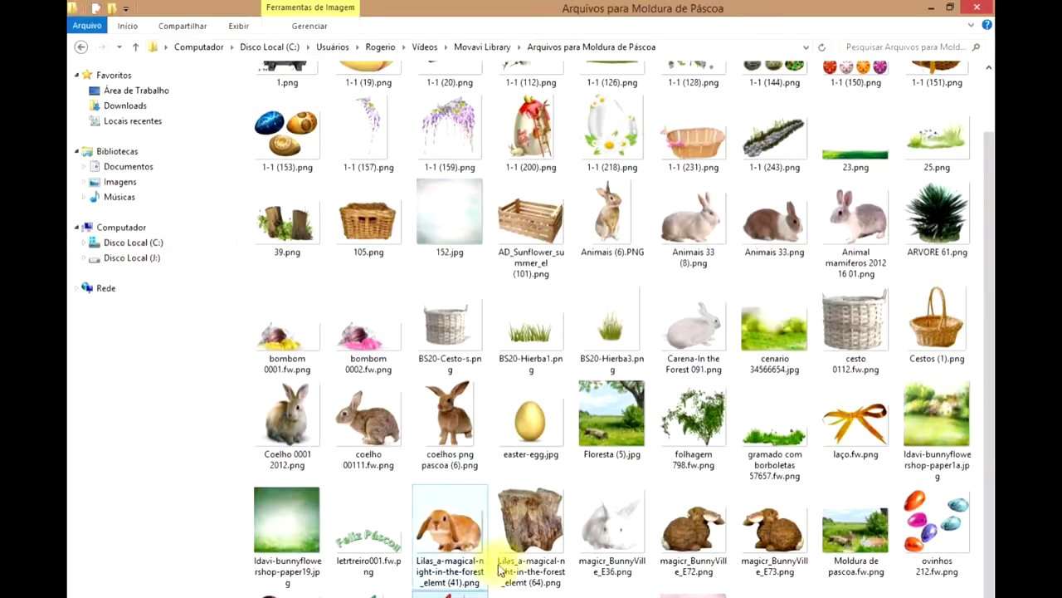
pyautogui.click(560, 455)
pyautogui.scroll(1, 560, 457)
pyautogui.moveTo(611, 413)
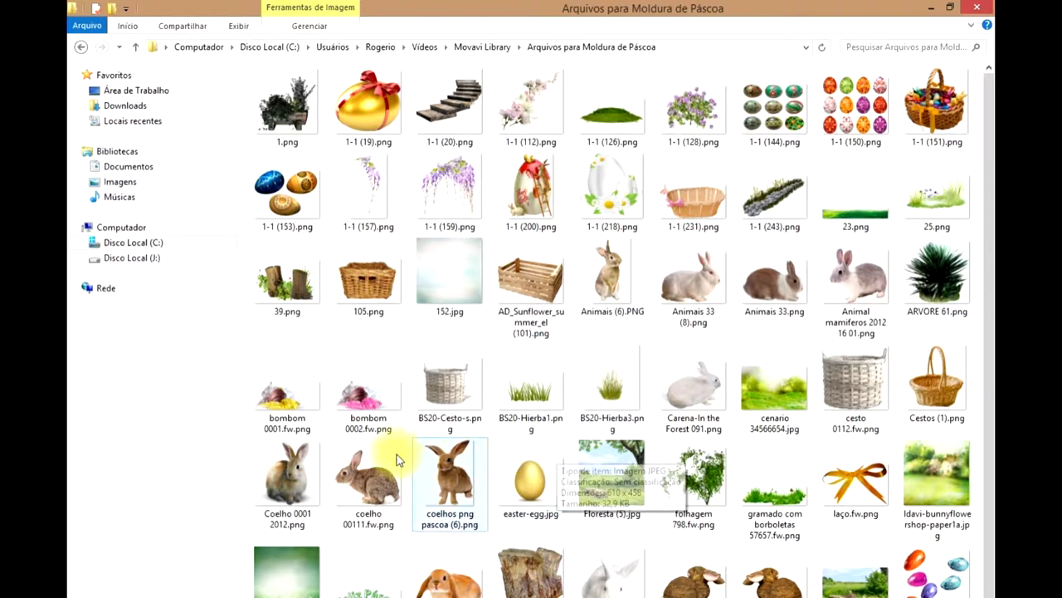
pyautogui.click(287, 390)
pyautogui.scroll(-1, 282, 465)
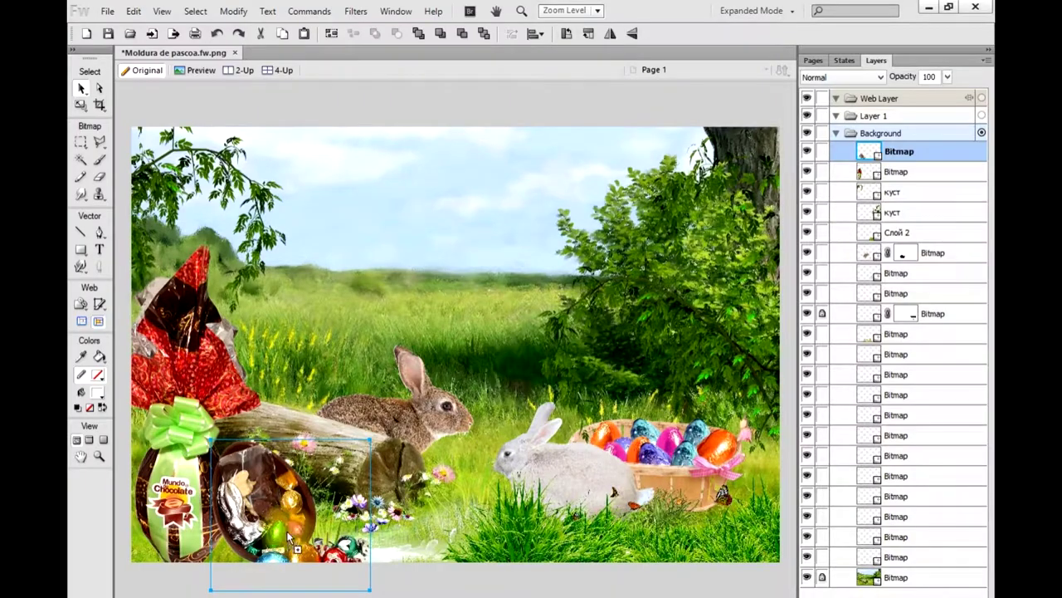
pyautogui.moveTo(287, 531)
pyautogui.mouseDown()
pyautogui.moveTo(324, 489)
pyautogui.moveTo(373, 516)
pyautogui.moveTo(382, 551)
pyautogui.mouseUp()
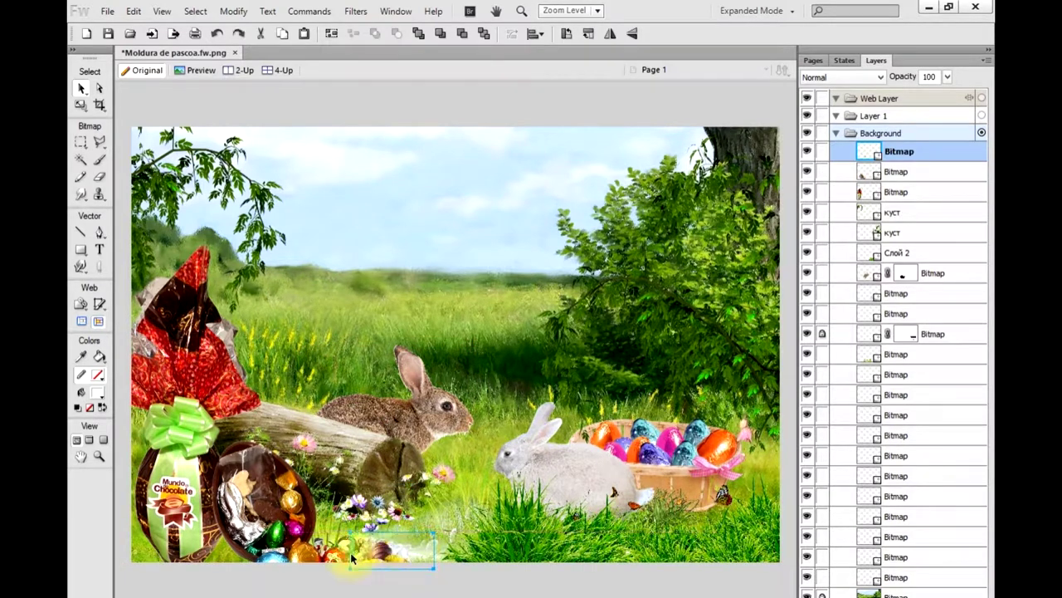
pyautogui.click(175, 581)
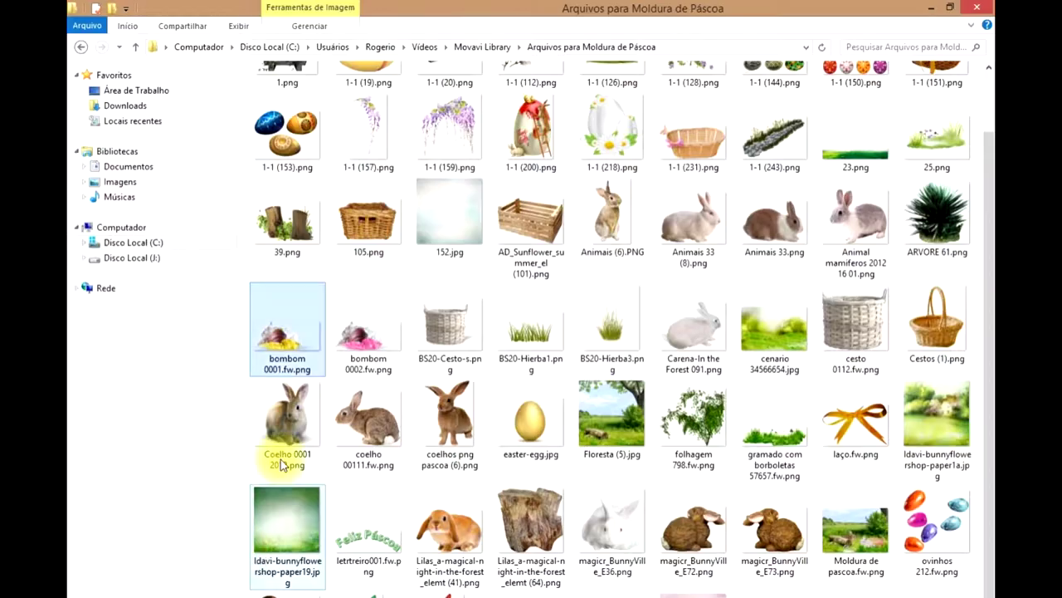
pyautogui.click(379, 332)
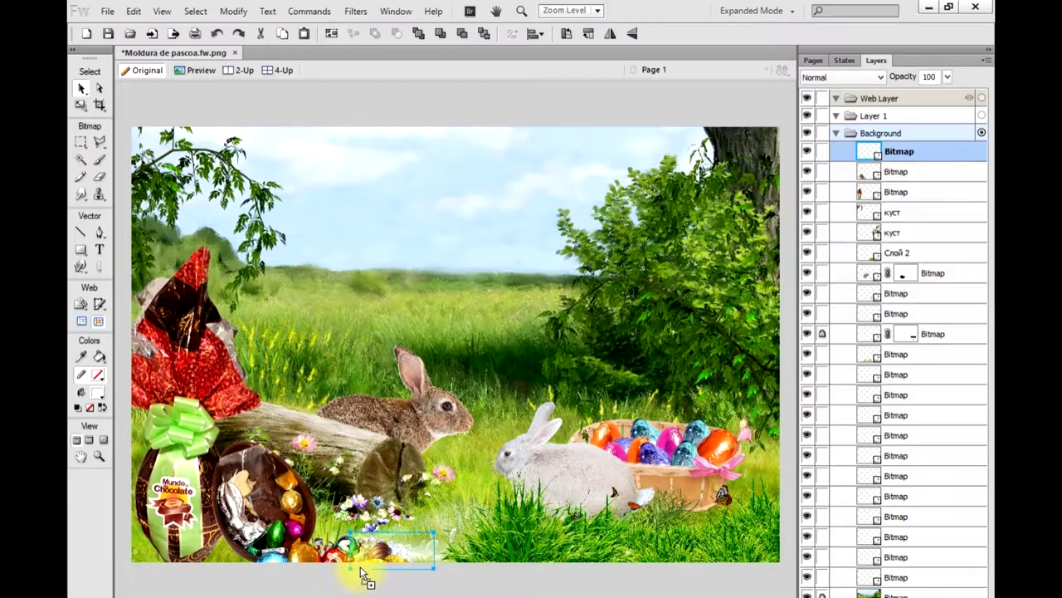
pyautogui.moveTo(368, 332)
pyautogui.mouseDown()
pyautogui.moveTo(377, 549)
pyautogui.moveTo(434, 544)
pyautogui.moveTo(340, 529)
pyautogui.mouseUp()
# Restack the Bitmap layers and place the pasted chocolates in the lower-left corner.
pyautogui.click(873, 154)
pyautogui.moveTo(885, 170); pyautogui.dragTo(892, 211)
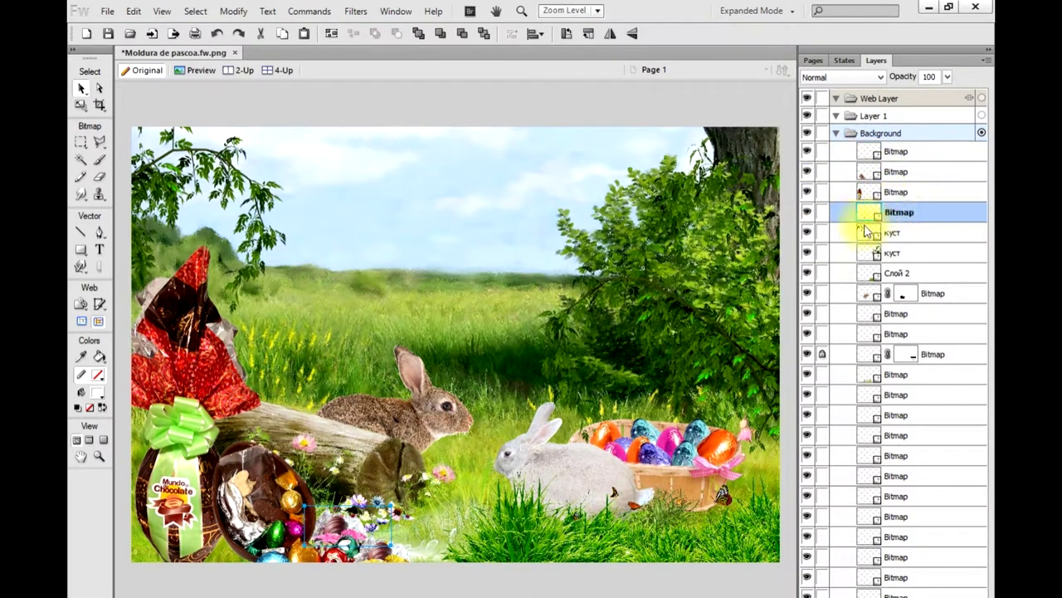
pyautogui.click(306, 33)
pyautogui.moveTo(349, 519); pyautogui.dragTo(227, 566)
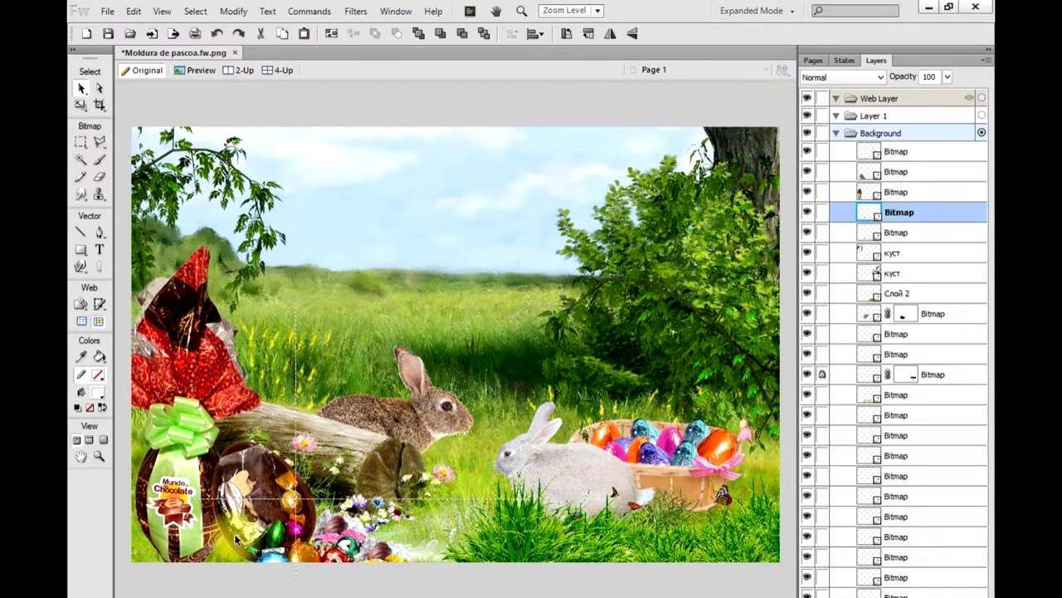
pyautogui.moveTo(899, 212); pyautogui.dragTo(903, 158)
pyautogui.moveTo(219, 553); pyautogui.dragTo(220, 557)
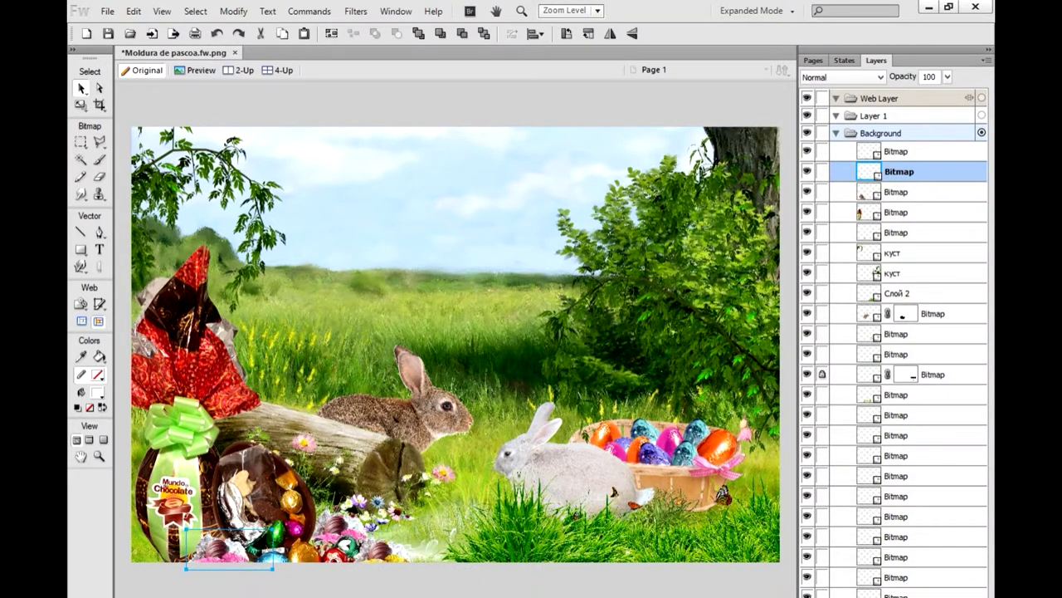
# Pick the Animais (6).PNG rabbit image in the Easter images folder.
pyautogui.click(166, 576)
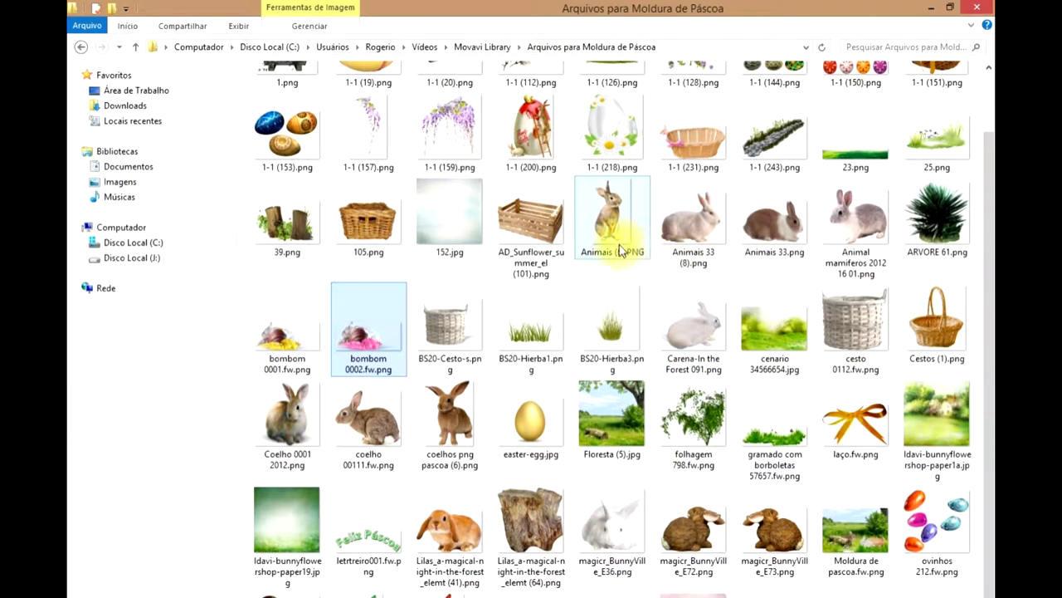
pyautogui.click(581, 250)
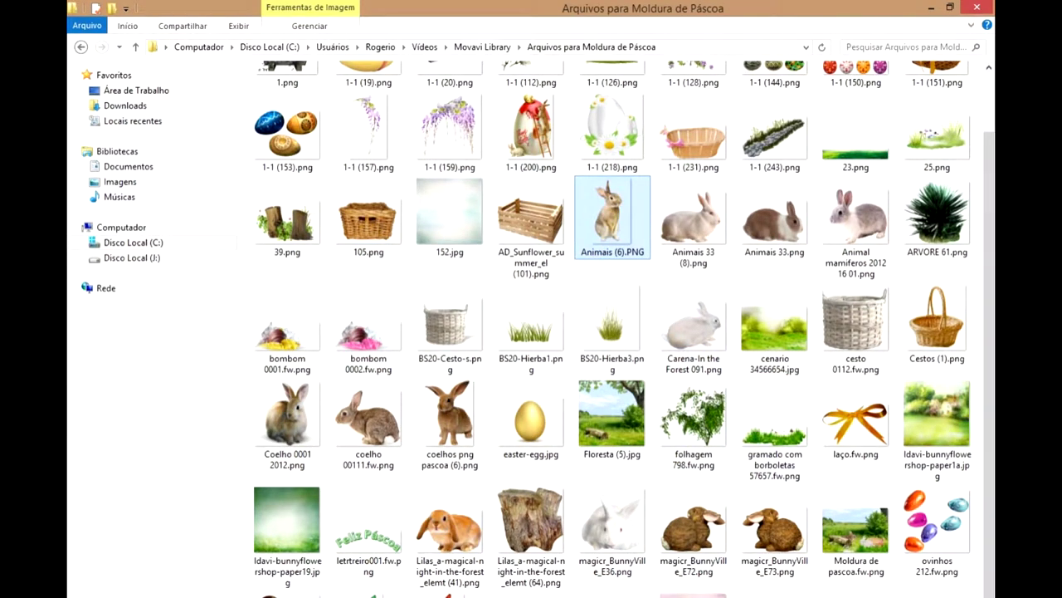
pyautogui.click(380, 581)
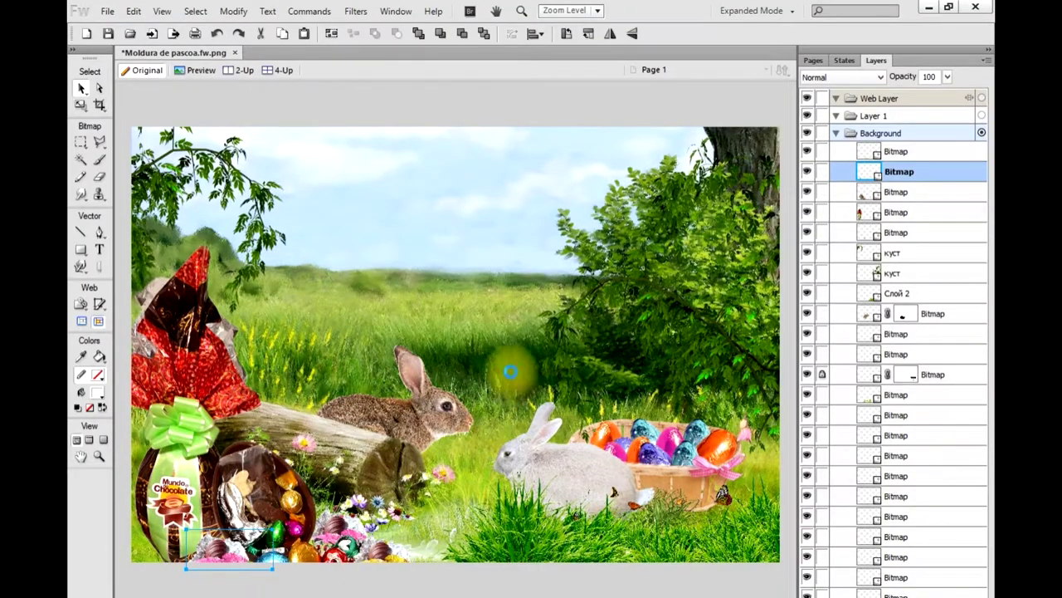
# Add the standing brown rabbit, move its layer above куст, and position it beside the bush.
pyautogui.moveTo(517, 370); pyautogui.dragTo(588, 466)
pyautogui.moveTo(610, 500)
pyautogui.mouseDown()
pyautogui.moveTo(381, 333)
pyautogui.moveTo(335, 330)
pyautogui.mouseUp()
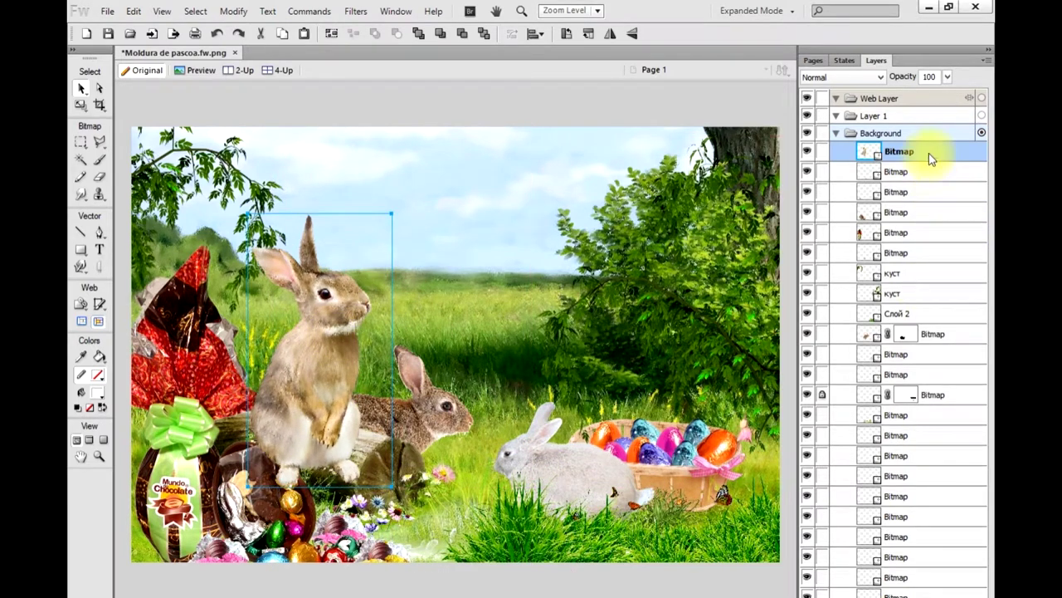
pyautogui.doubleClick(899, 151)
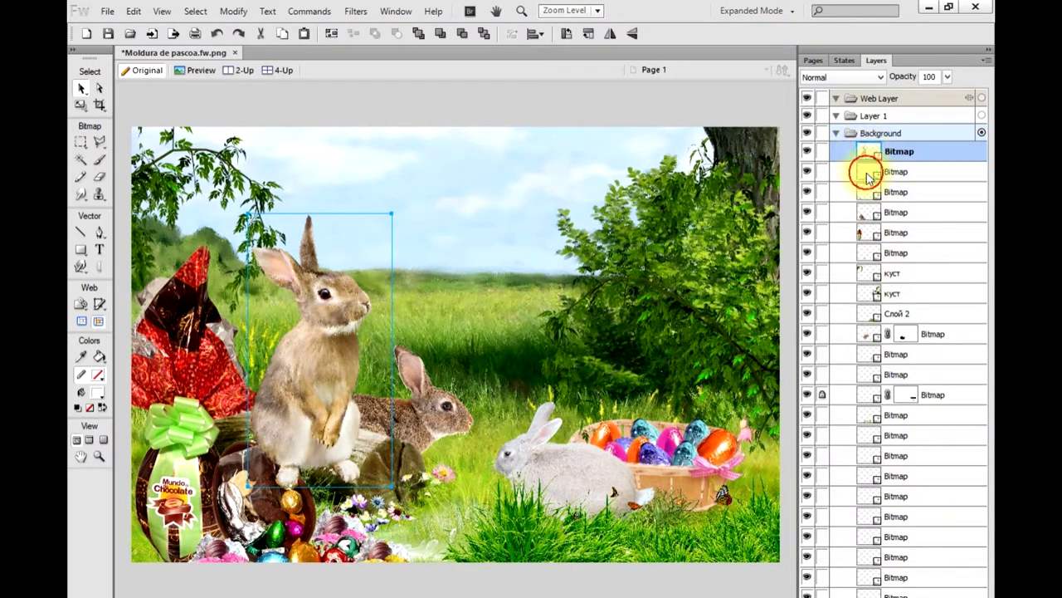
pyautogui.moveTo(865, 151); pyautogui.dragTo(880, 379)
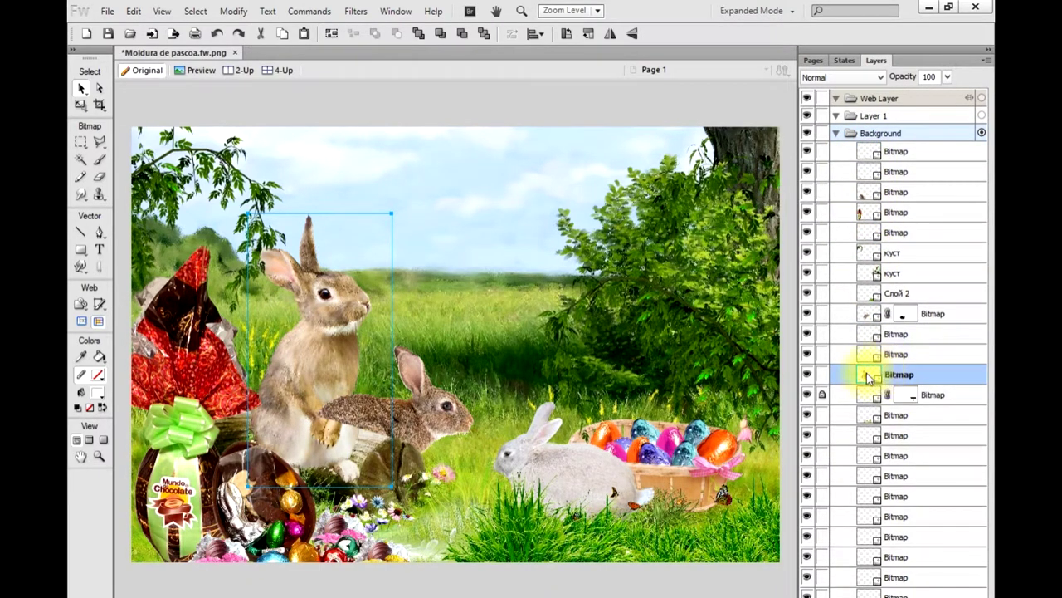
pyautogui.moveTo(314, 345)
pyautogui.mouseDown()
pyautogui.moveTo(563, 335)
pyautogui.moveTo(592, 345)
pyautogui.mouseUp()
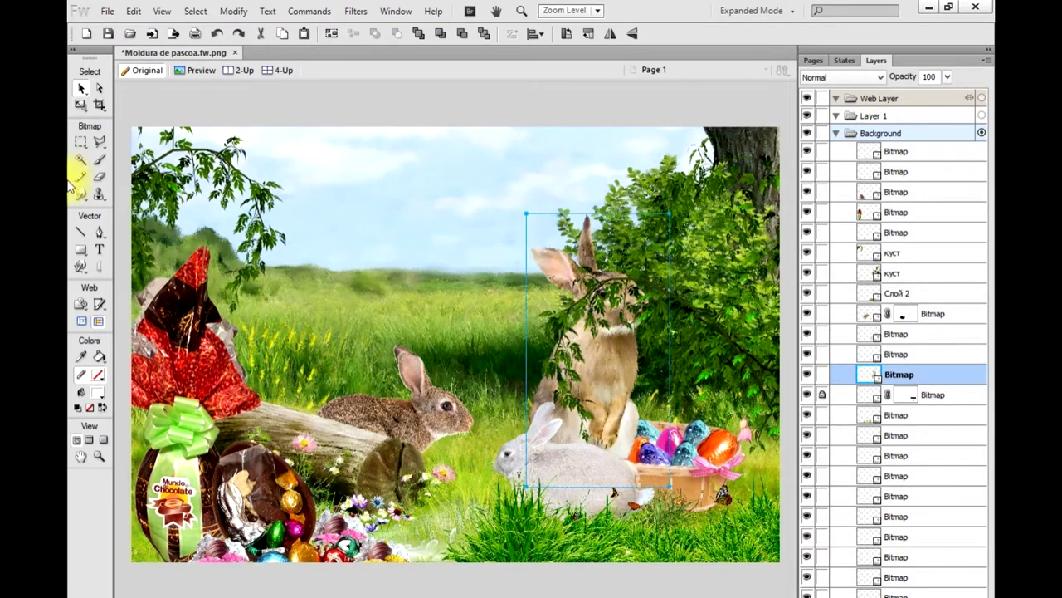
# Shrink the rabbit to fit behind the basket and restack its layer behind the eggs.
pyautogui.click(83, 103)
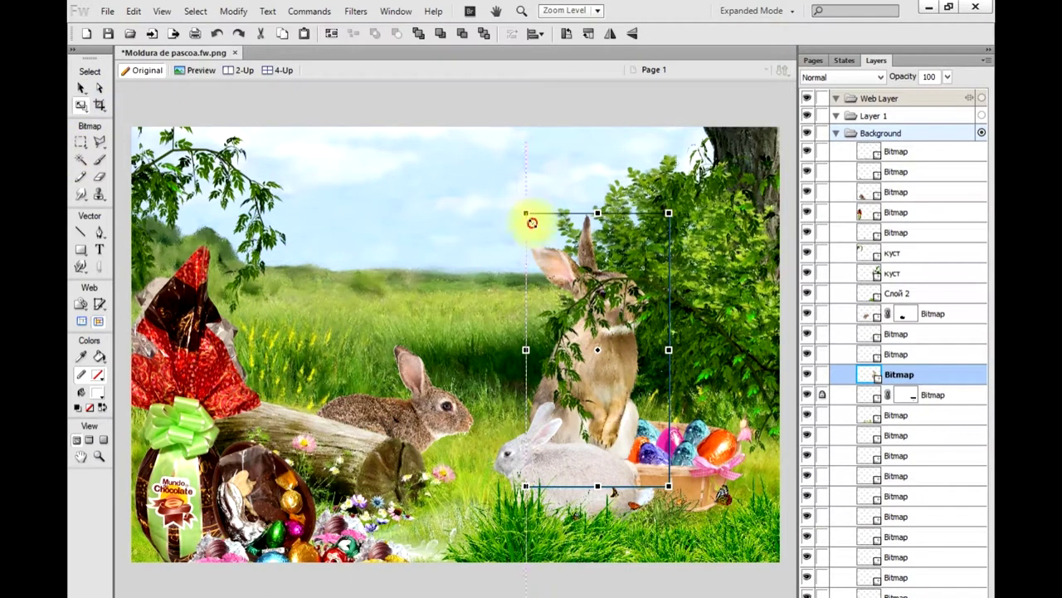
pyautogui.moveTo(527, 213); pyautogui.dragTo(579, 315)
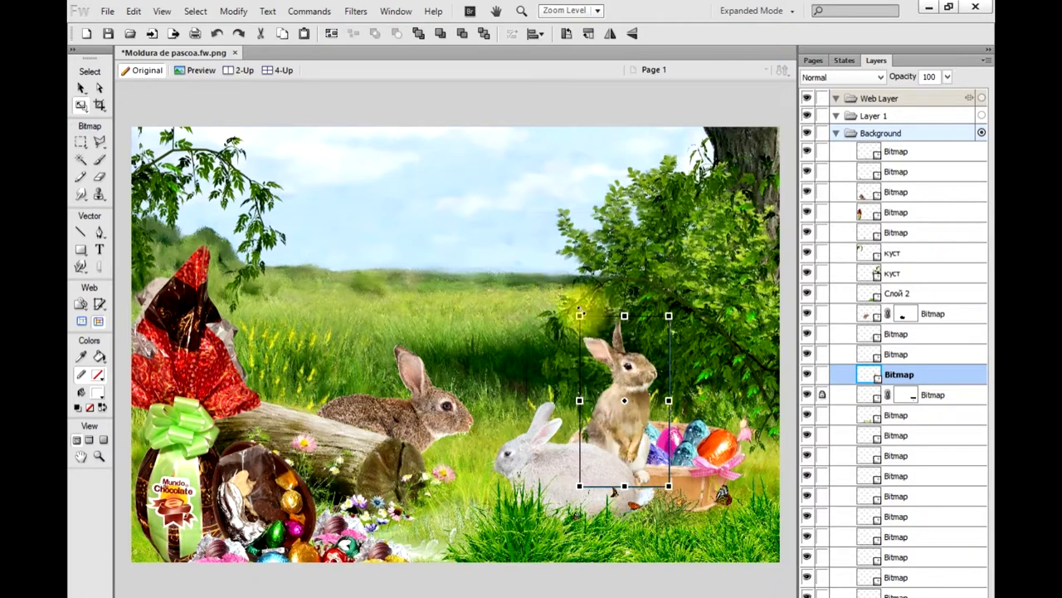
pyautogui.click(82, 89)
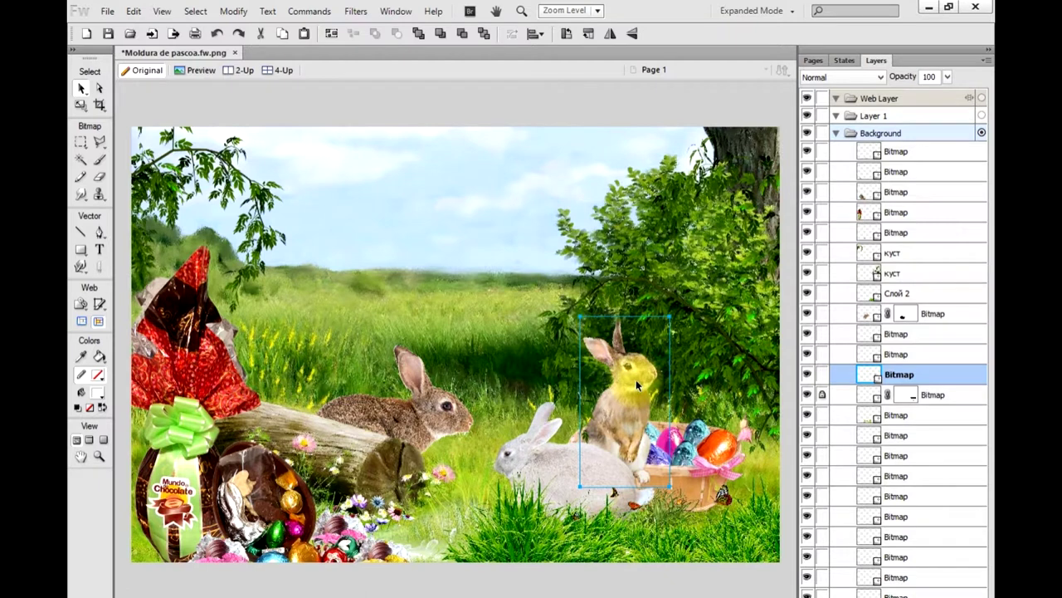
pyautogui.moveTo(878, 373); pyautogui.dragTo(888, 450)
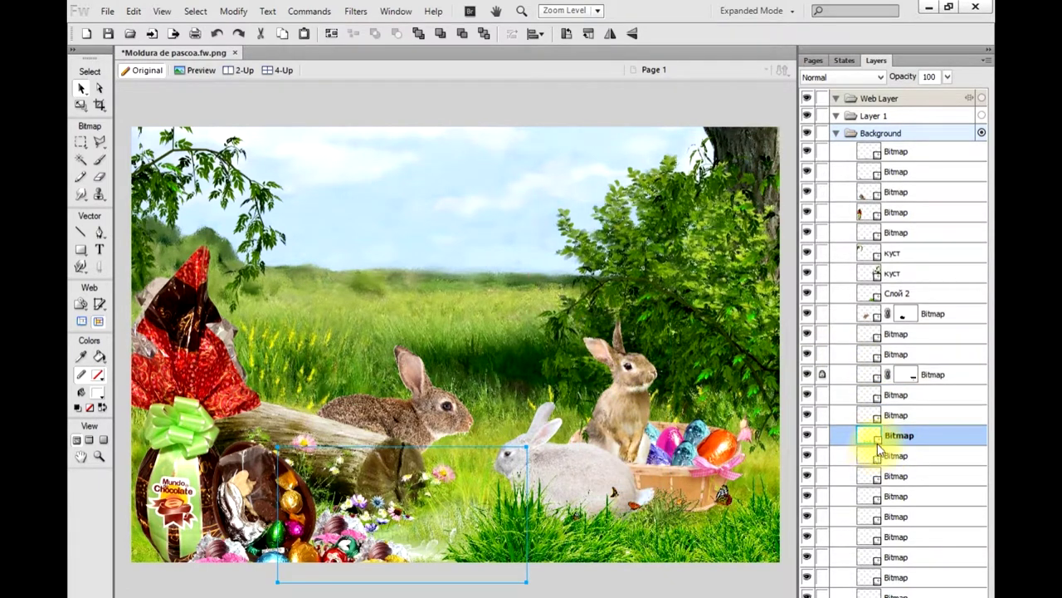
pyautogui.click(622, 391)
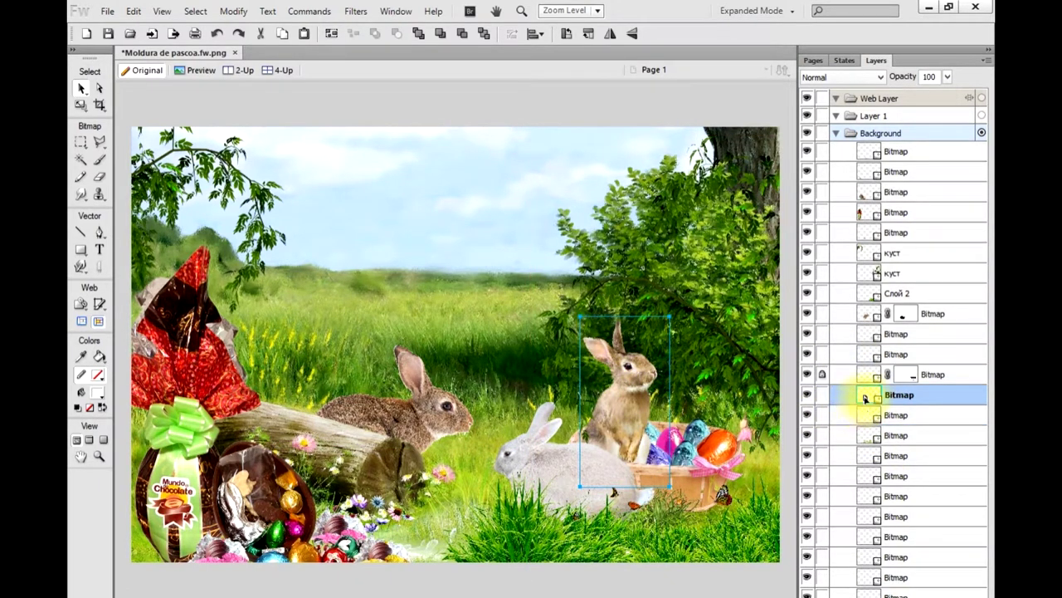
pyautogui.moveTo(865, 397); pyautogui.dragTo(845, 595)
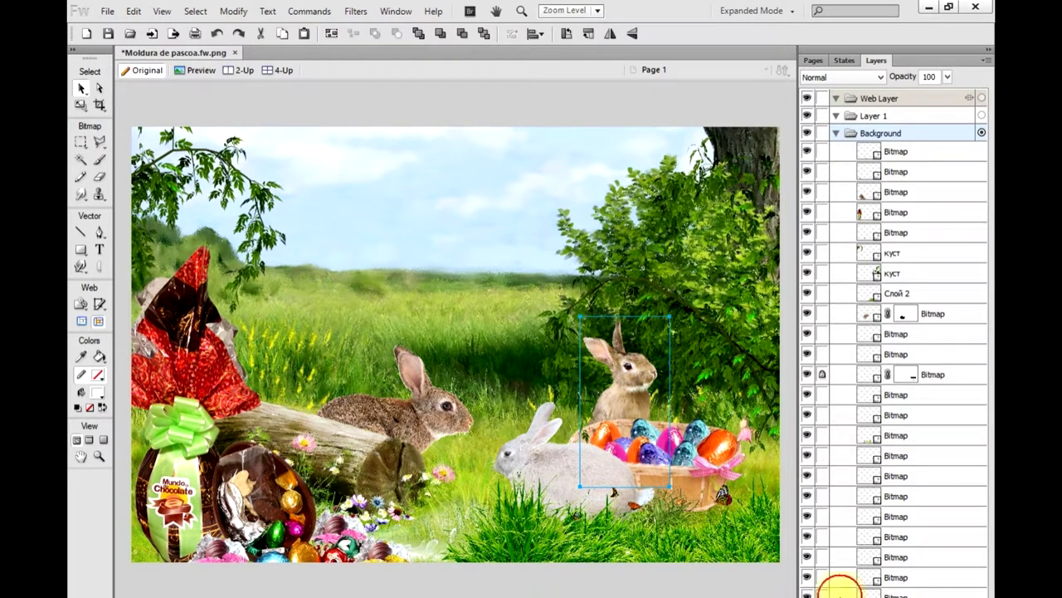
pyautogui.moveTo(844, 594); pyautogui.dragTo(851, 556)
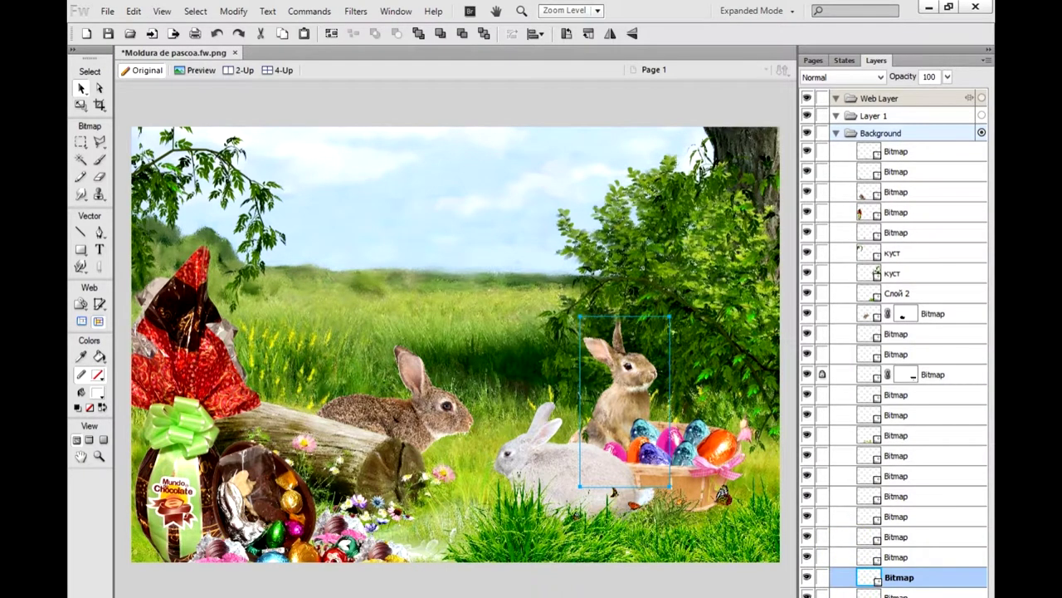
# Zoom in on the egg basket and nudge the seated rabbit up and left behind the eggs.
pyautogui.click(99, 457)
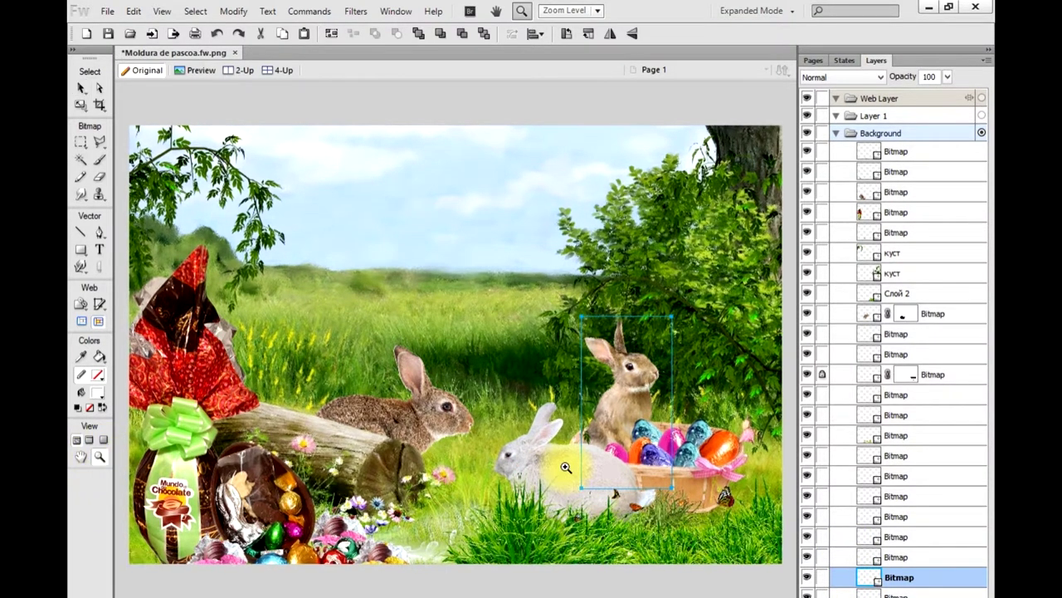
pyautogui.click(562, 467)
pyautogui.click(611, 439)
pyautogui.scroll(5, 268, 202)
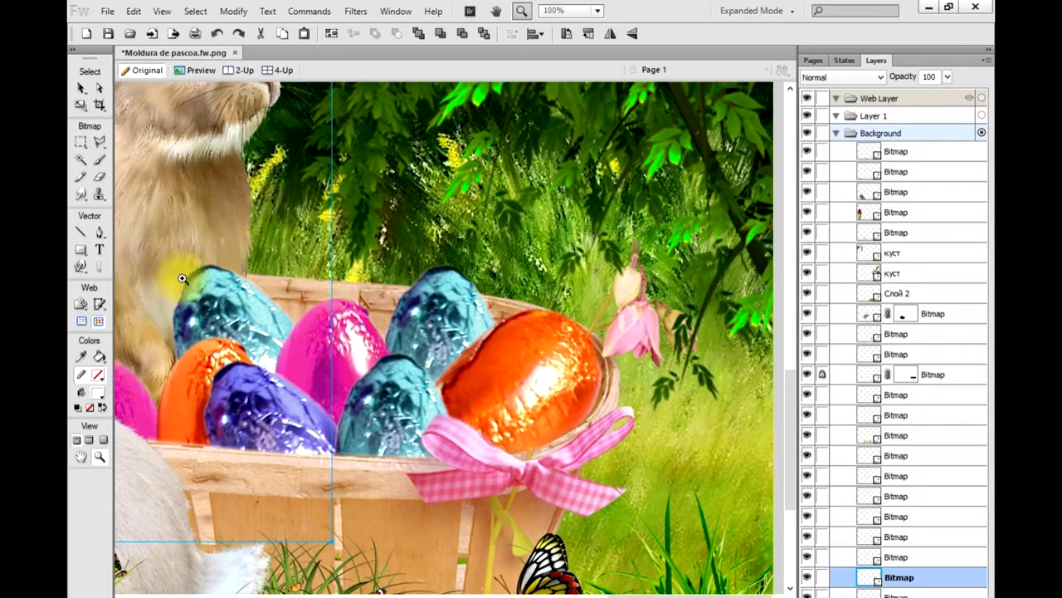
pyautogui.hscroll(-4, 264, 365)
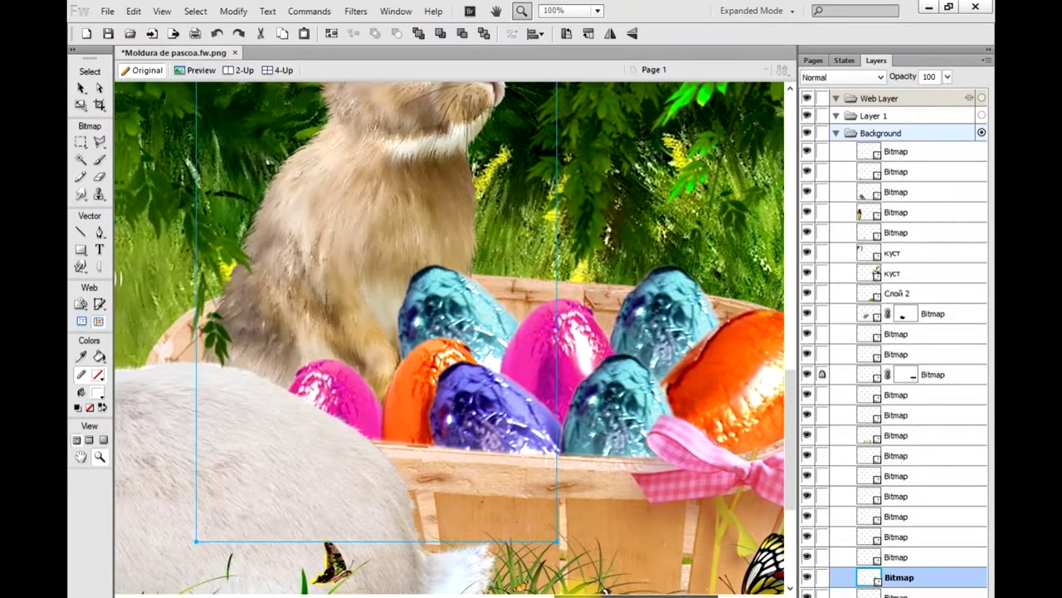
pyautogui.hscroll(-2, 263, 365)
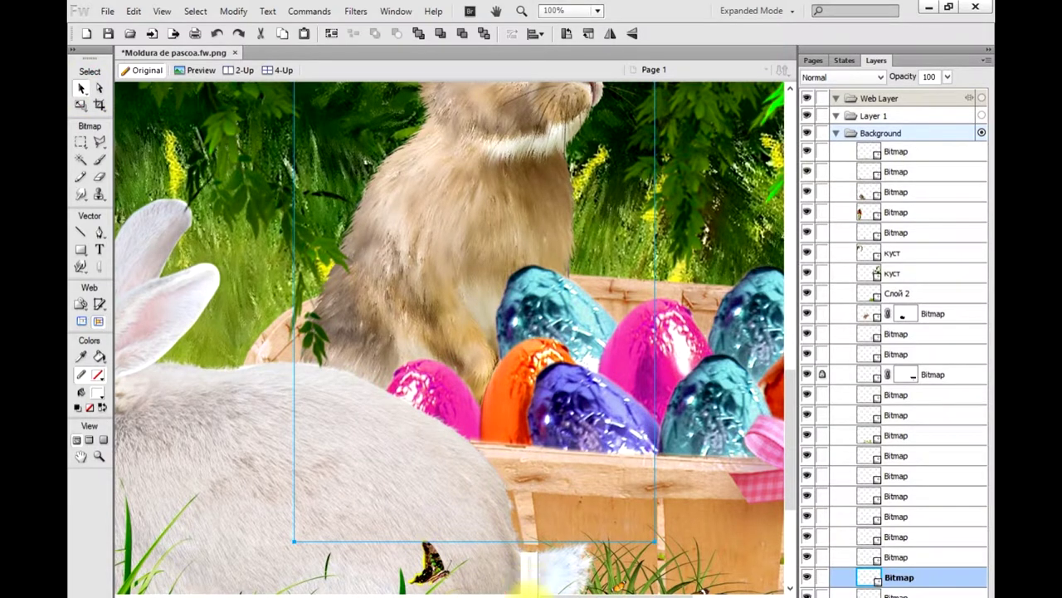
pyautogui.press('6')
pyautogui.press('1')
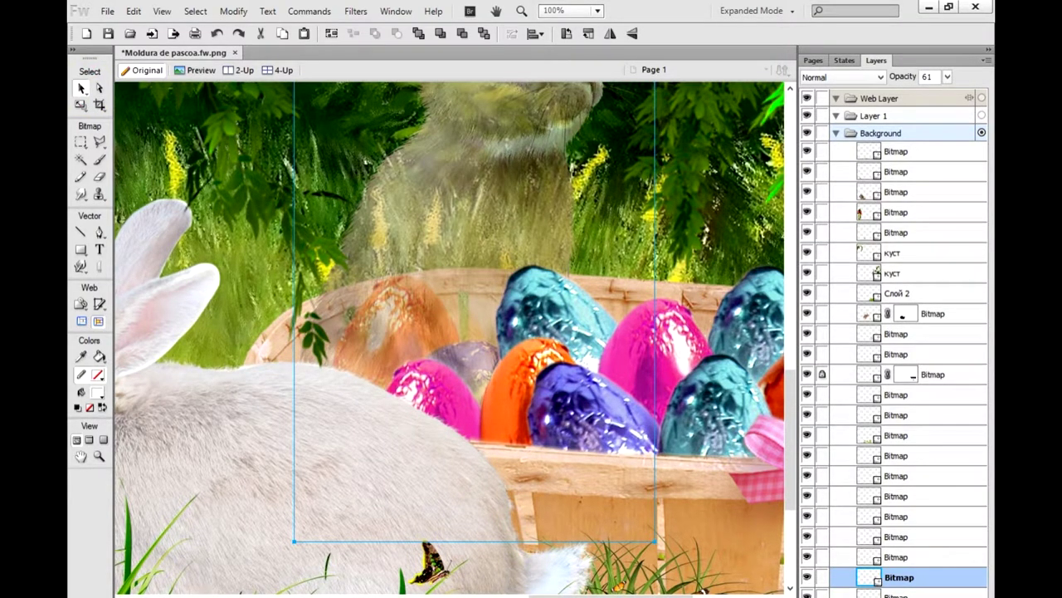
pyautogui.press('0')
pyautogui.moveTo(438, 299)
pyautogui.mouseDown()
pyautogui.moveTo(413, 269)
pyautogui.moveTo(447, 280)
pyautogui.mouseUp()
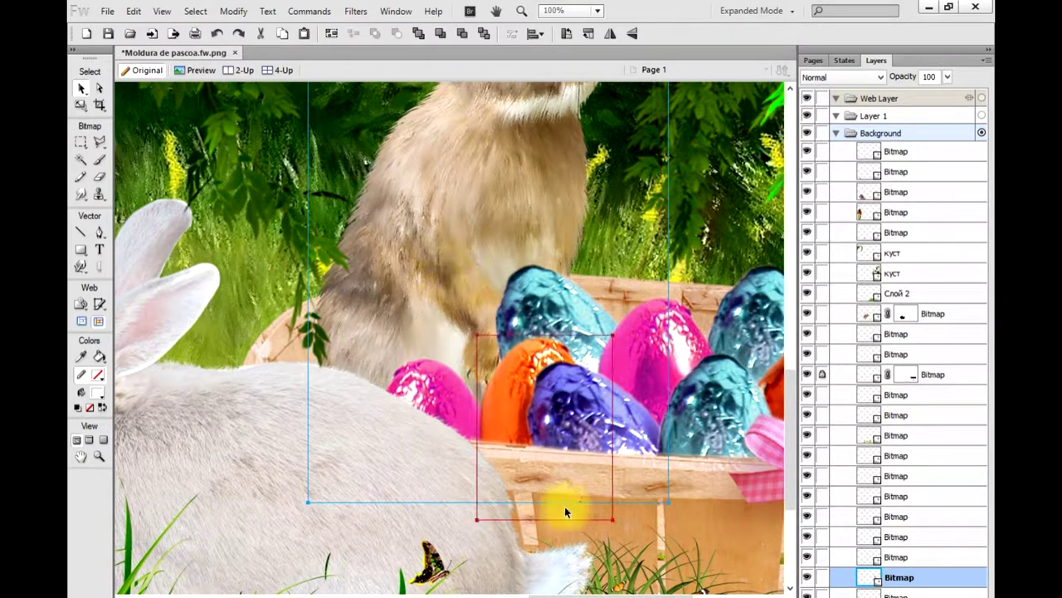
# Test-erase the rabbit fur over the orange egg, undo it, and add a layer mask to the bottom Bitmap layer.
pyautogui.click(100, 177)
pyautogui.hotkey('ctrl', 'd')
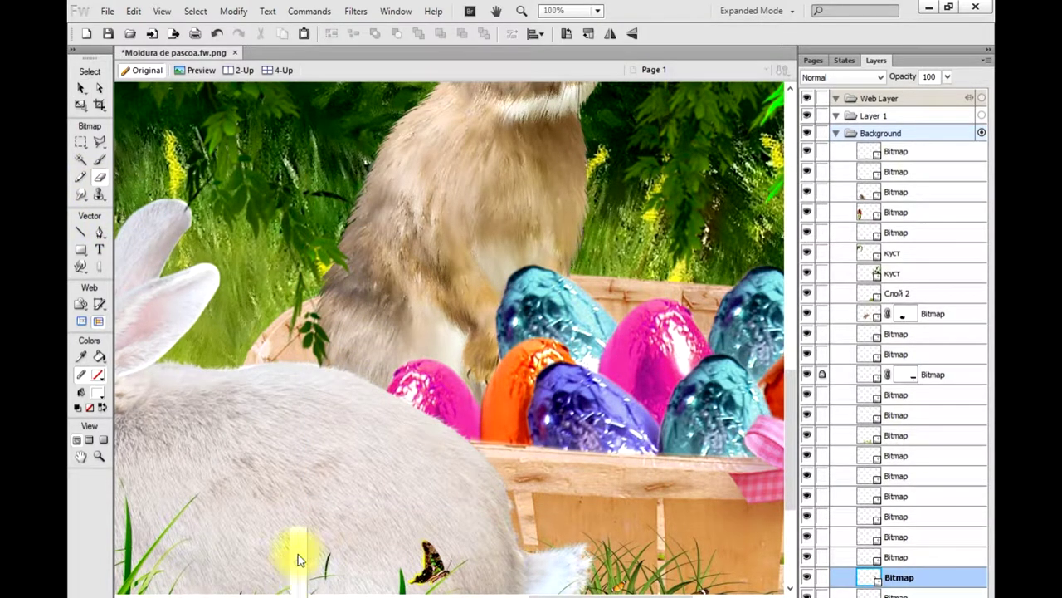
pyautogui.moveTo(368, 368)
pyautogui.mouseDown()
pyautogui.moveTo(343, 351)
pyautogui.moveTo(340, 309)
pyautogui.mouseUp()
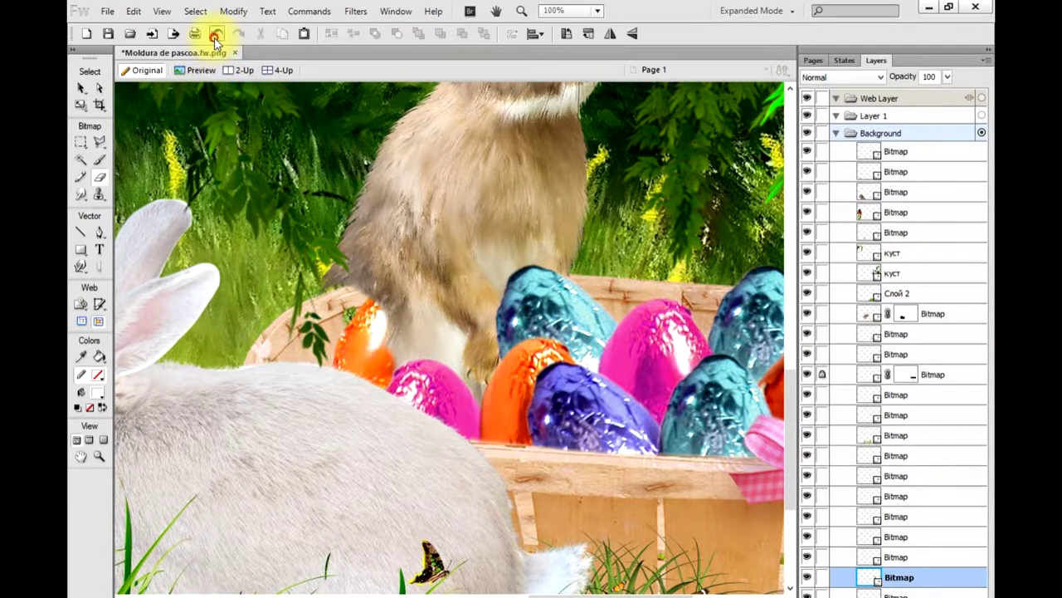
pyautogui.click(215, 36)
pyautogui.click(81, 88)
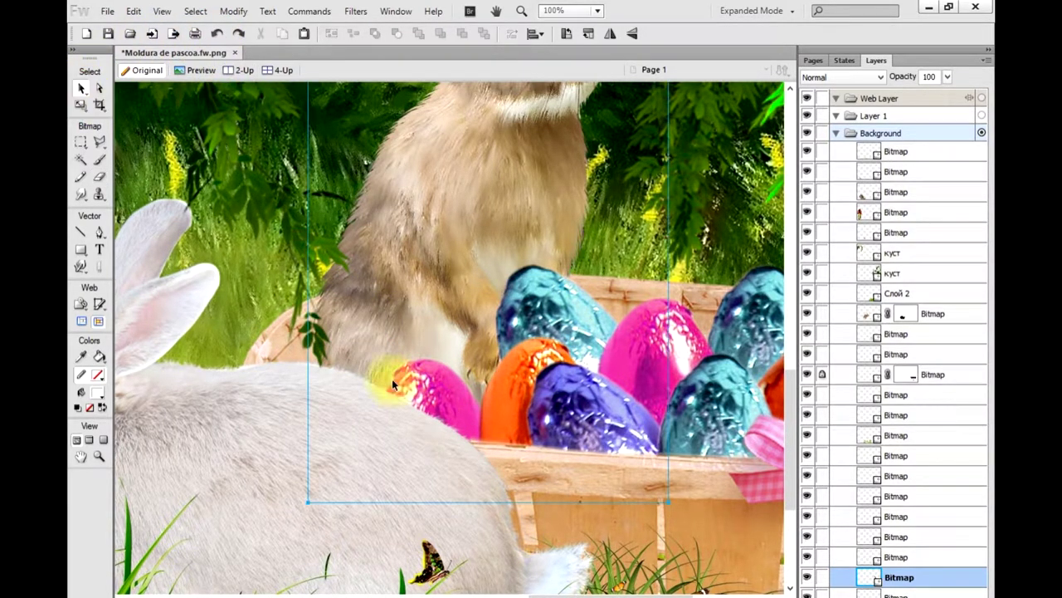
pyautogui.click(830, 596)
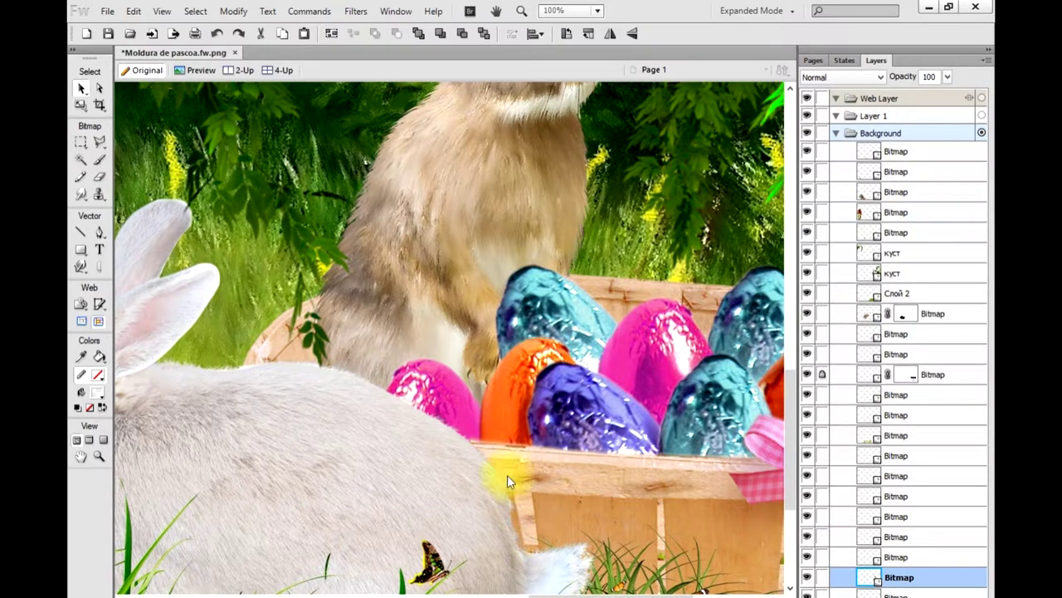
pyautogui.click(99, 177)
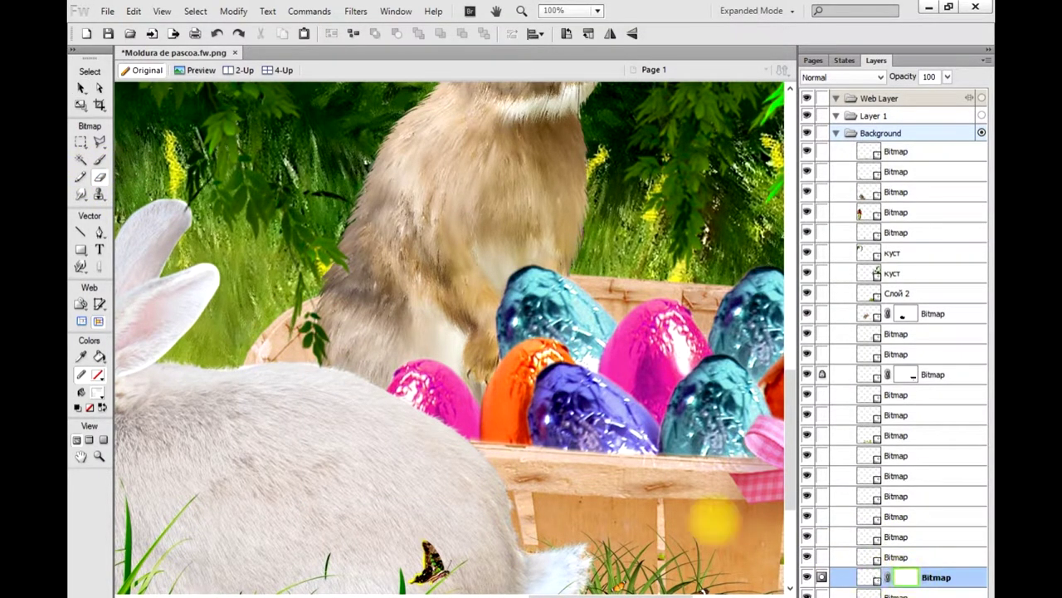
# Erase the mask over the orange egg's top and right side, then zoom in on the basket edge.
pyautogui.moveTo(349, 365)
pyautogui.mouseDown()
pyautogui.moveTo(347, 330)
pyautogui.moveTo(361, 327)
pyautogui.mouseUp()
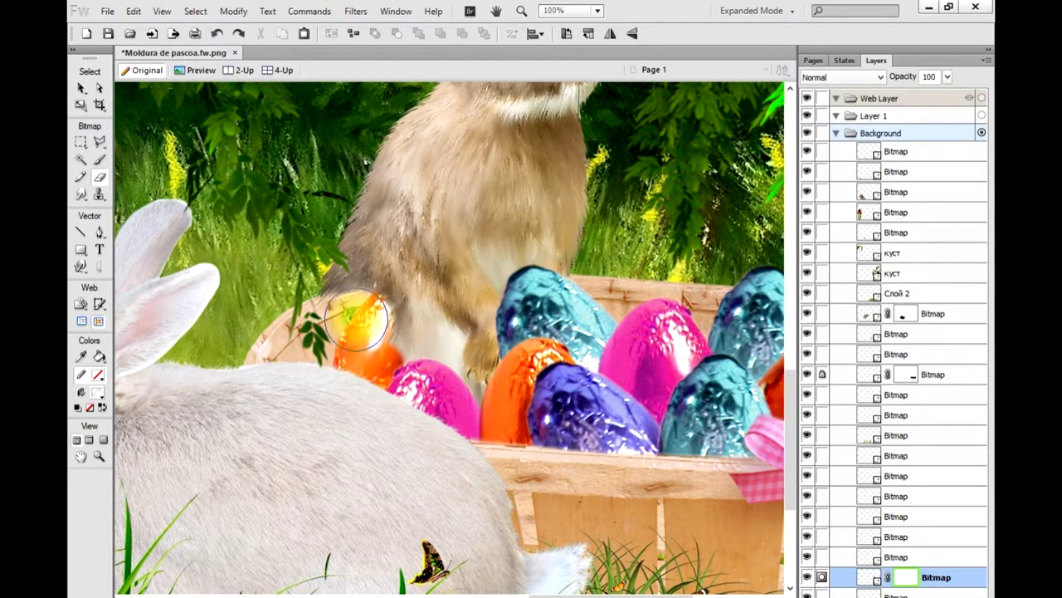
pyautogui.moveTo(354, 319); pyautogui.dragTo(382, 303)
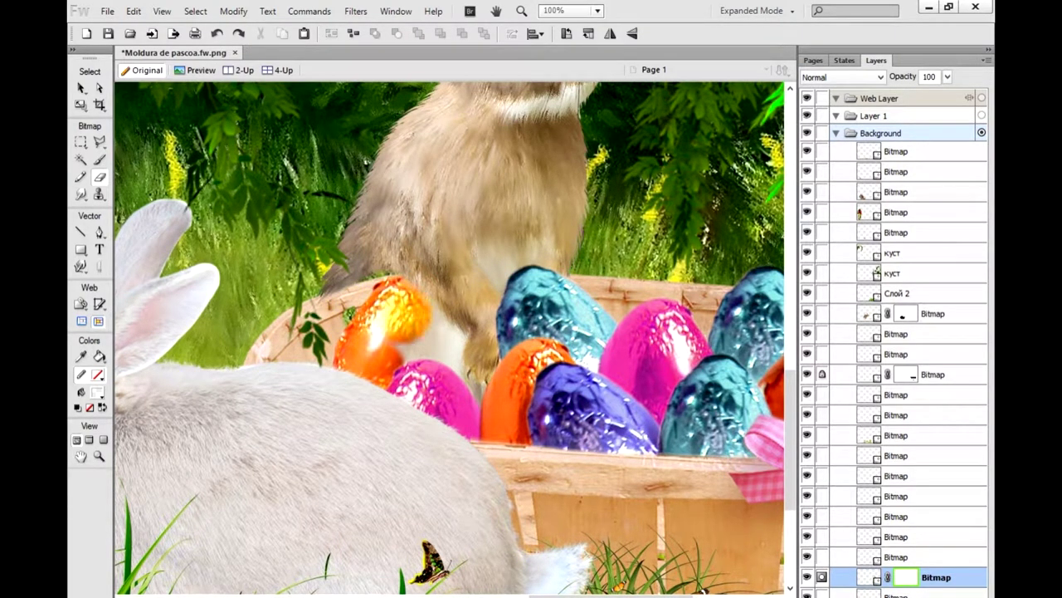
pyautogui.moveTo(405, 314)
pyautogui.mouseDown()
pyautogui.moveTo(434, 339)
pyautogui.moveTo(429, 390)
pyautogui.moveTo(437, 374)
pyautogui.moveTo(444, 419)
pyautogui.moveTo(425, 400)
pyautogui.mouseUp()
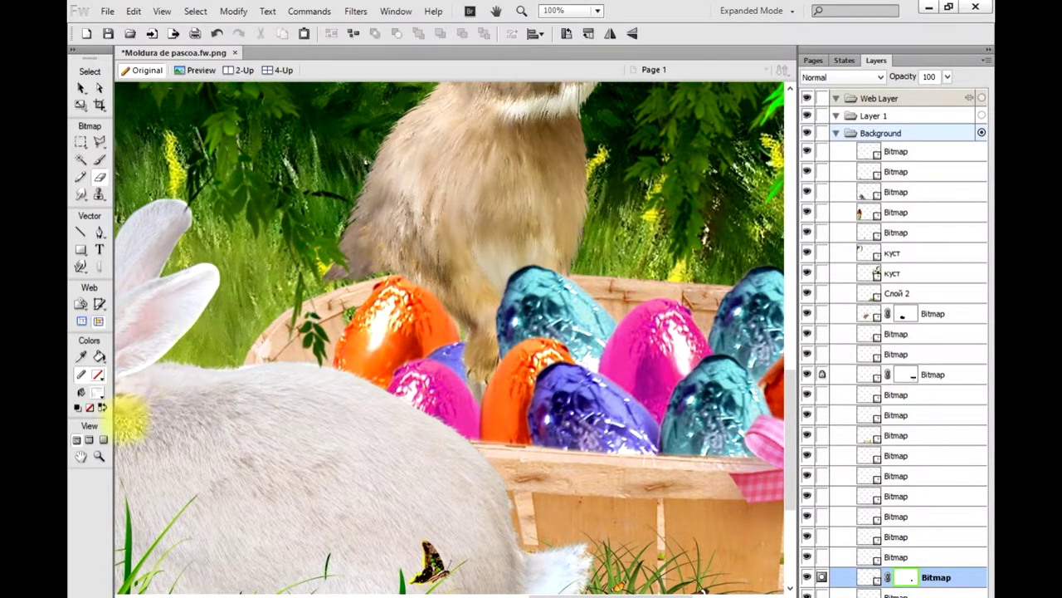
pyautogui.click(99, 456)
pyautogui.click(362, 290)
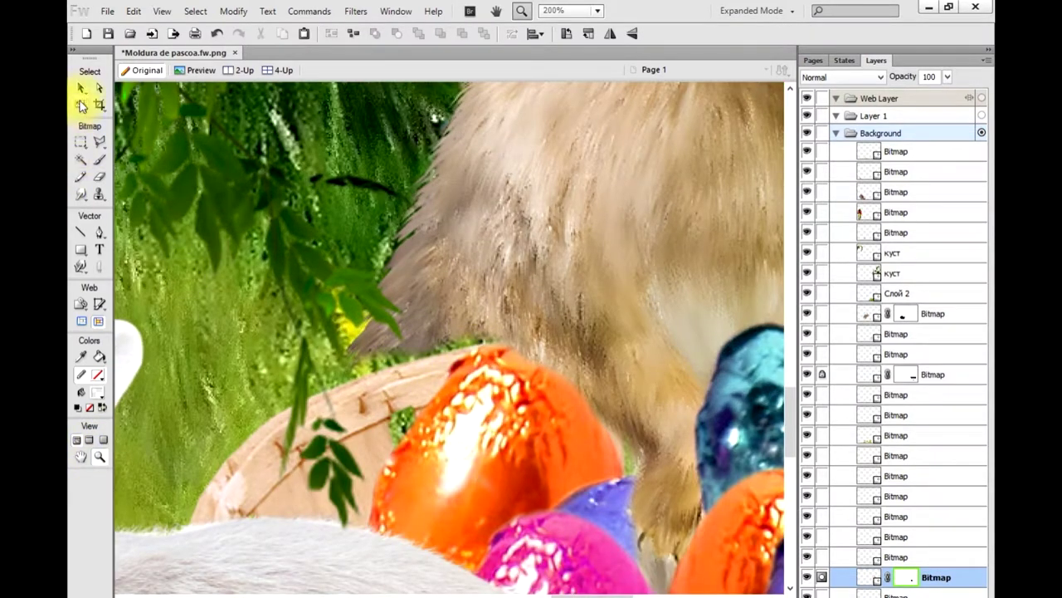
# Set the Brush to a black stroke colour and undo a stray stroke below the orange egg.
pyautogui.click(81, 88)
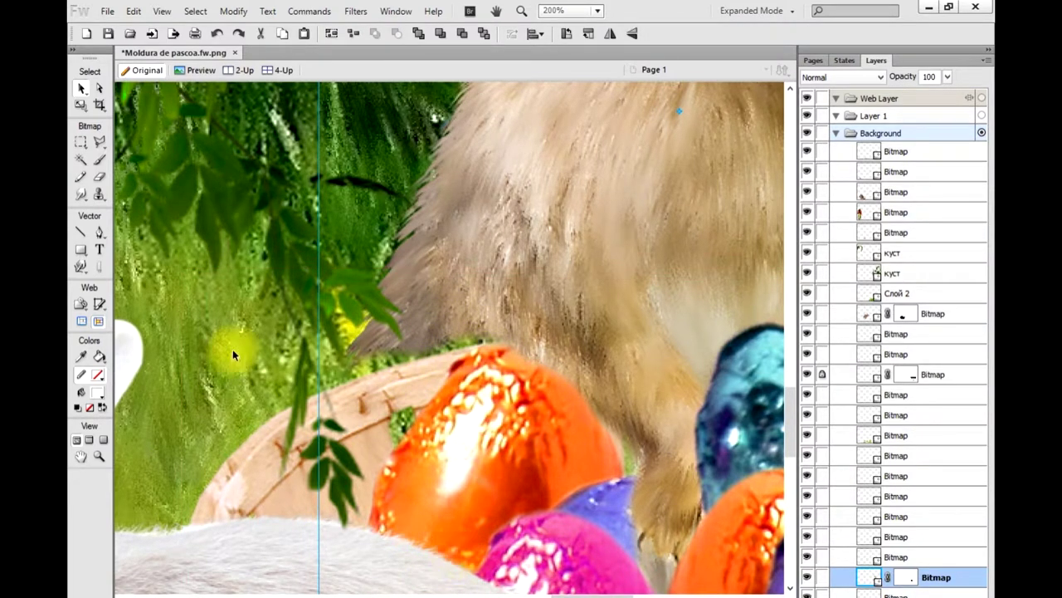
pyautogui.click(912, 579)
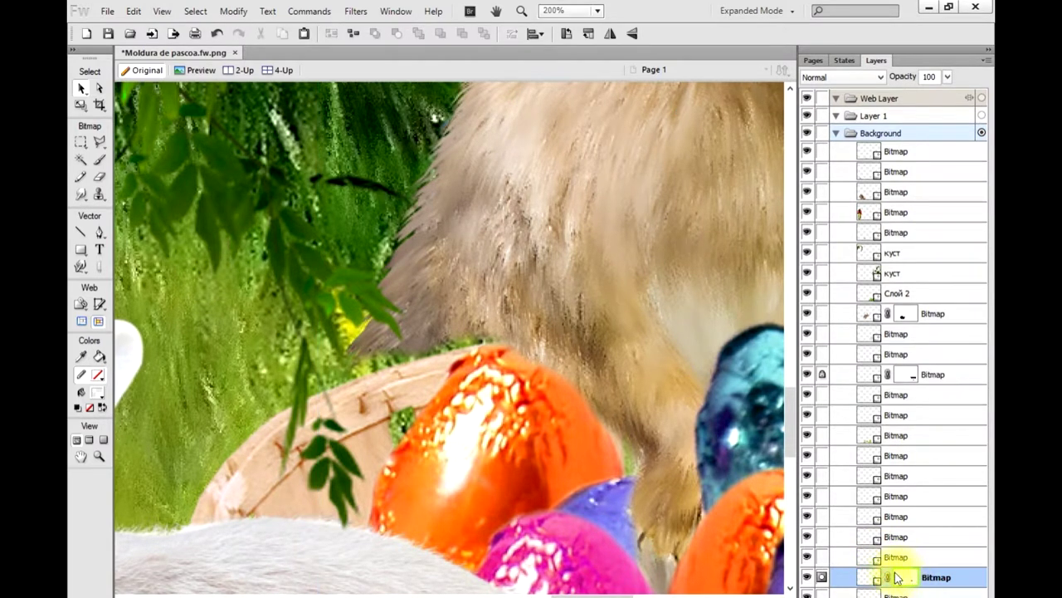
pyautogui.click(98, 158)
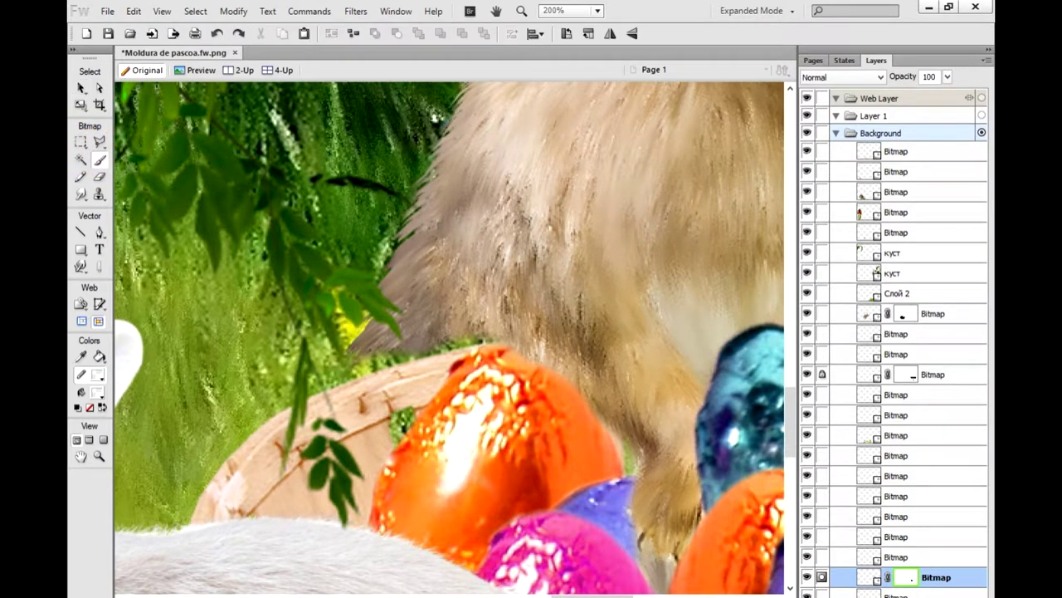
pyautogui.press('d')
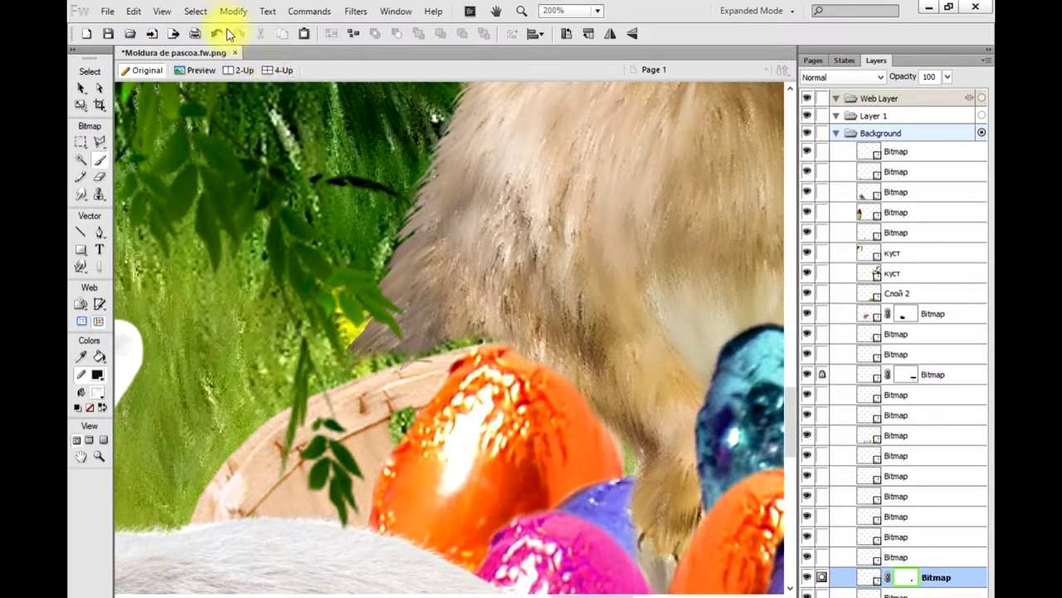
pyautogui.click(213, 32)
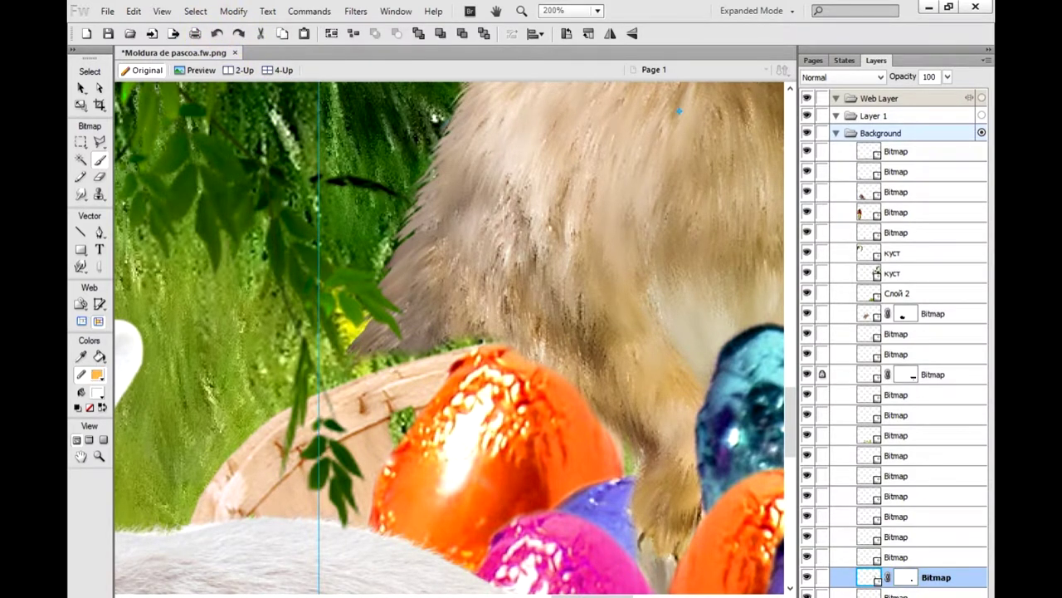
pyautogui.click(97, 374)
pyautogui.click(397, 569)
pyautogui.moveTo(405, 589); pyautogui.dragTo(405, 488)
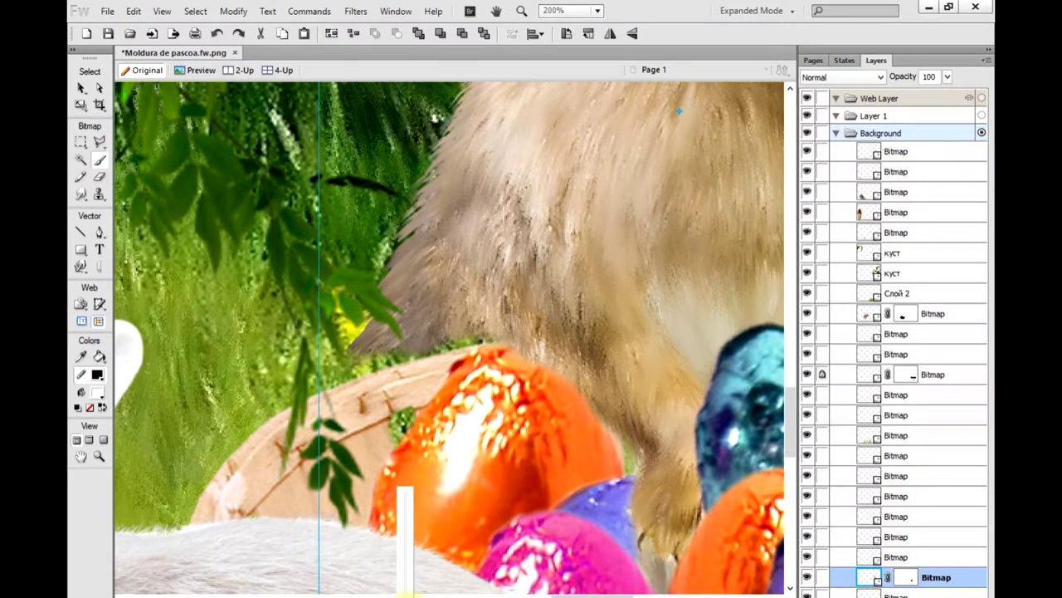
pyautogui.hotkey('ctrl', 'z')
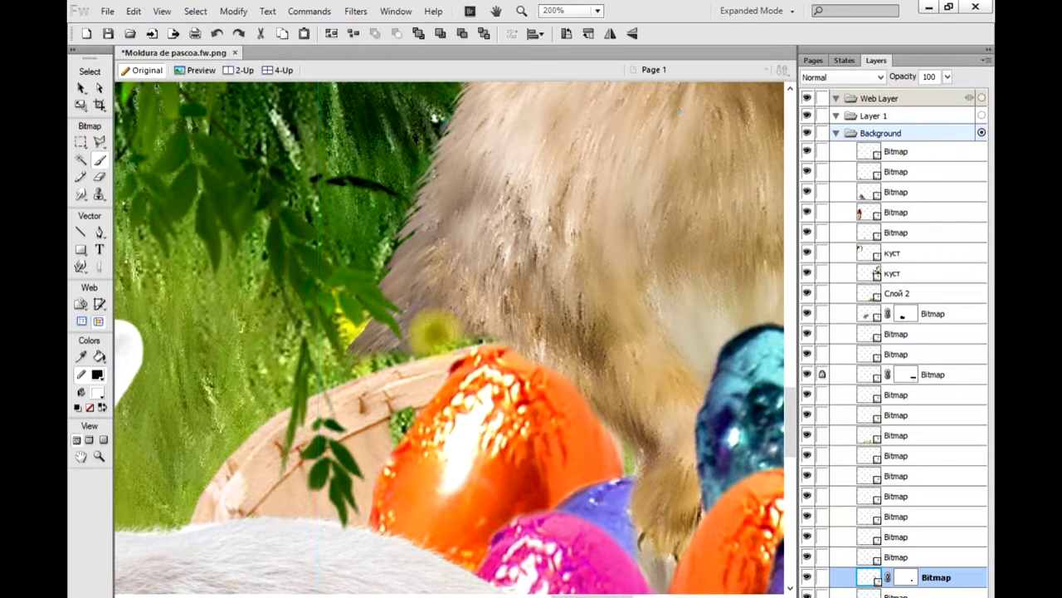
# Target the egg layer's mask and paint black over the leftover spot beside the orange egg.
pyautogui.click(432, 334)
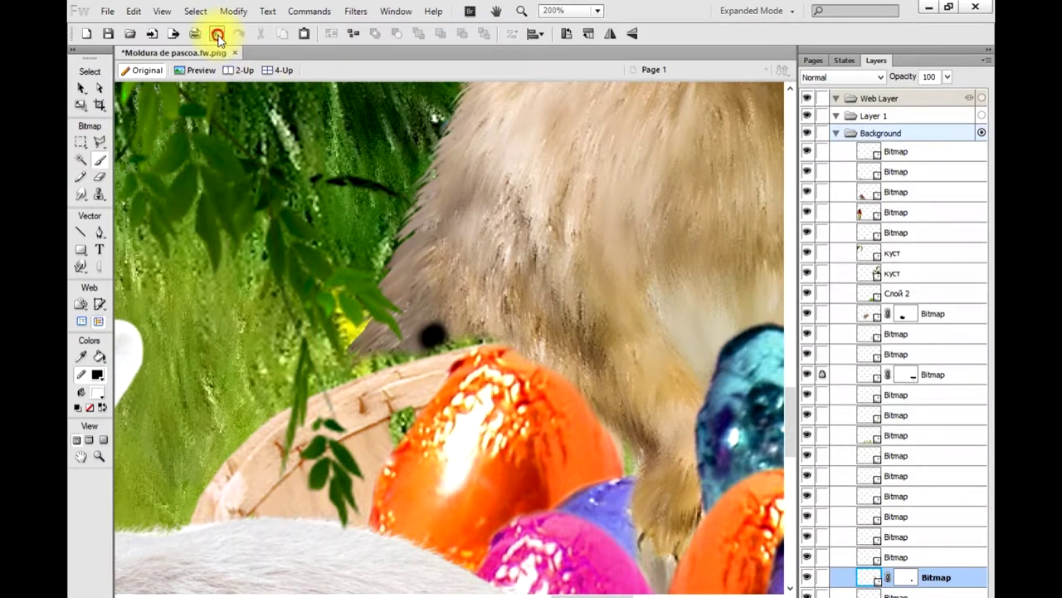
pyautogui.click(907, 581)
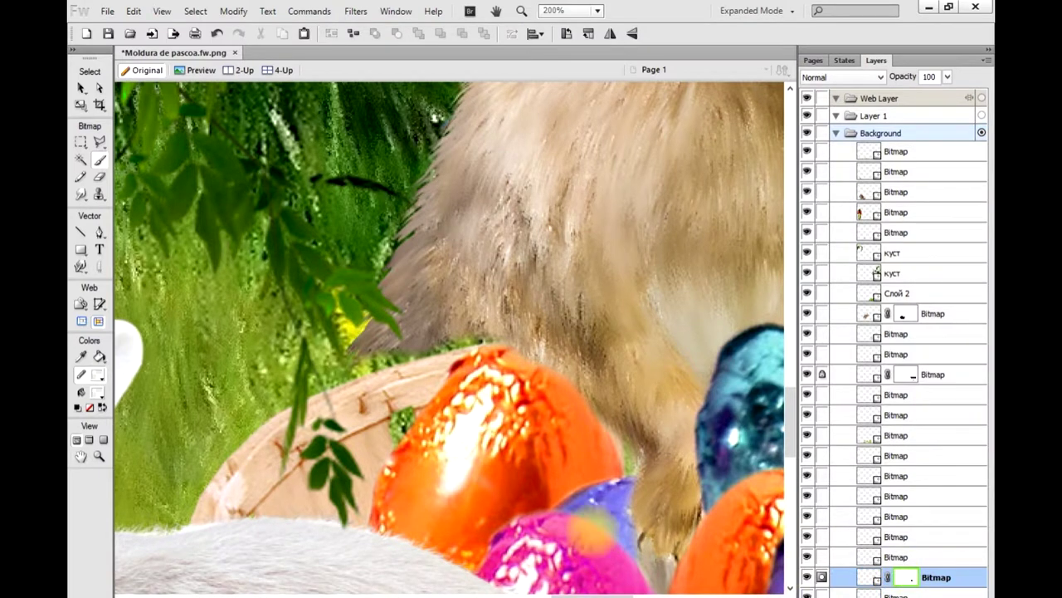
pyautogui.moveTo(423, 355); pyautogui.dragTo(432, 372)
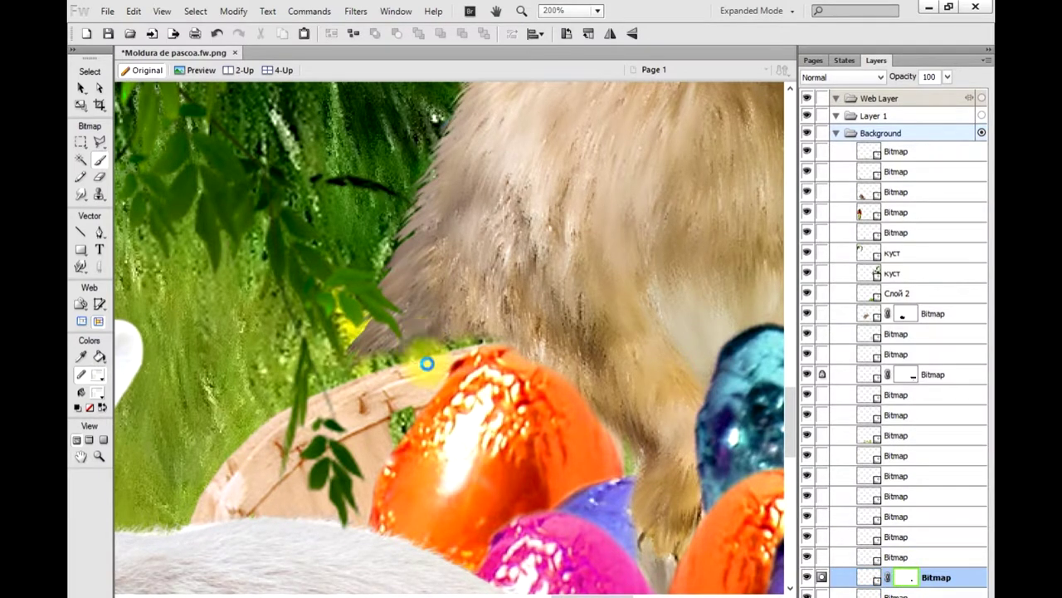
pyautogui.click(373, 593)
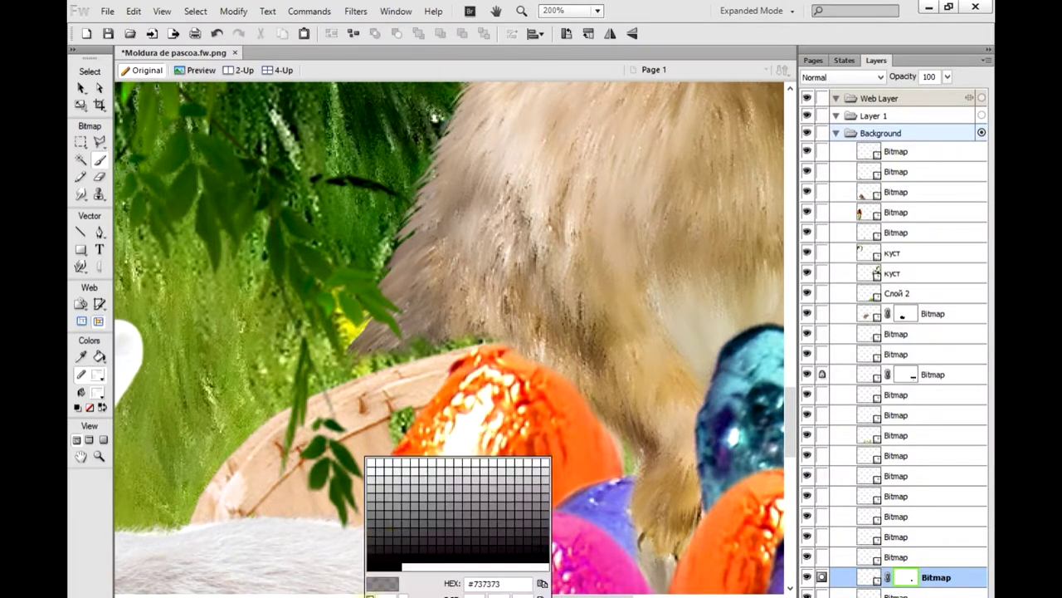
pyautogui.click(374, 456)
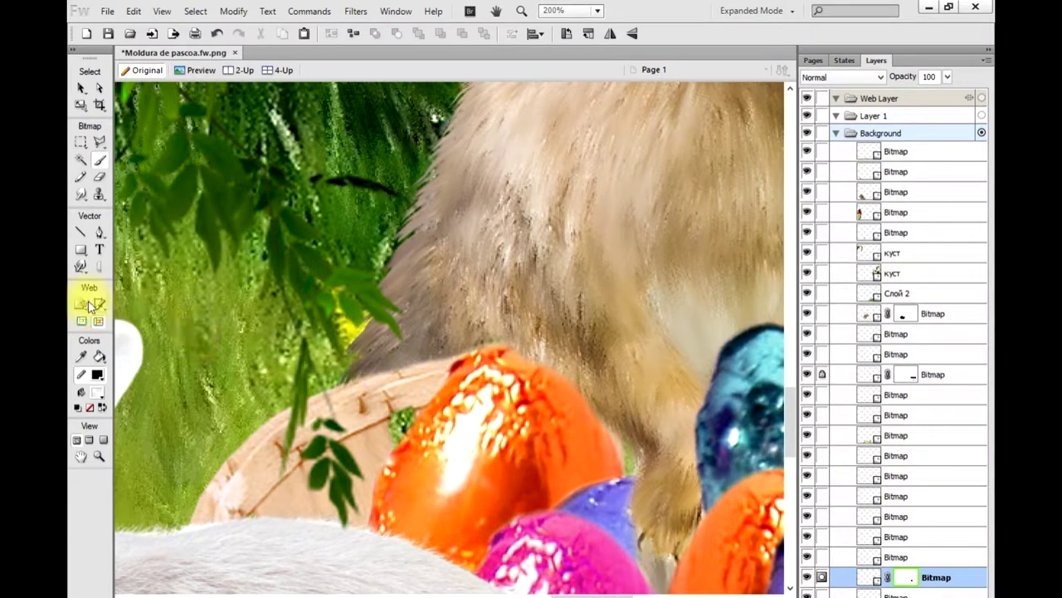
pyautogui.click(100, 175)
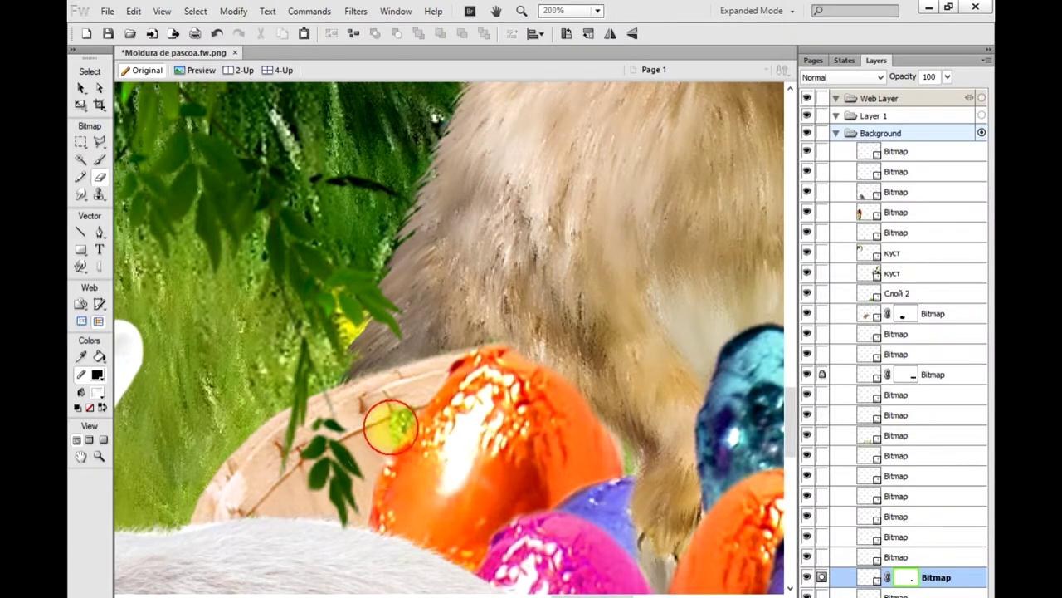
pyautogui.rightClick(449, 423)
pyautogui.moveTo(498, 95)
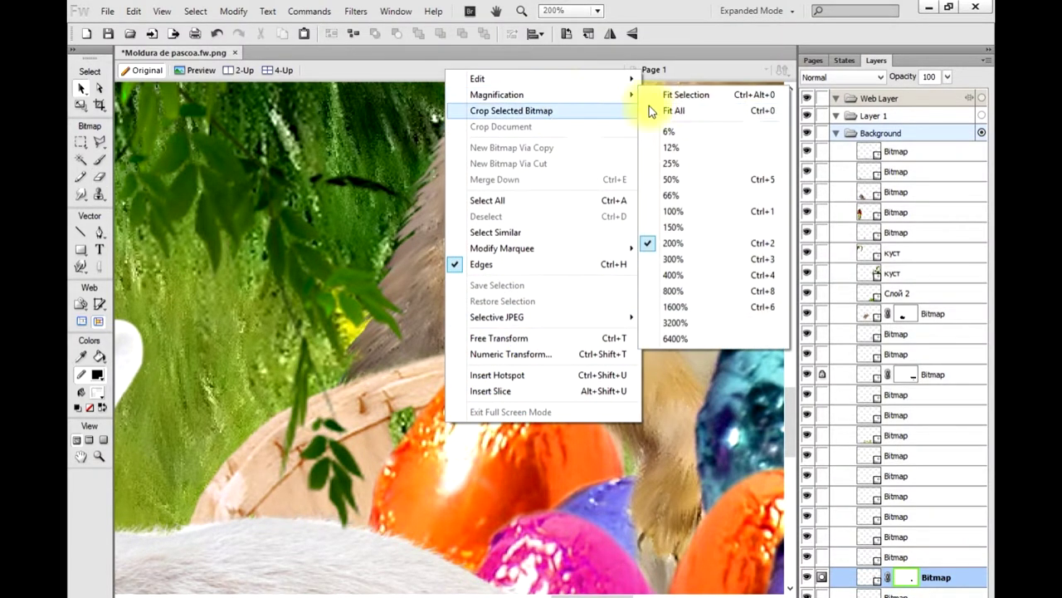
# Fit the whole composition in the window, then zoom in on the basket and bunnies.
pyautogui.click(677, 110)
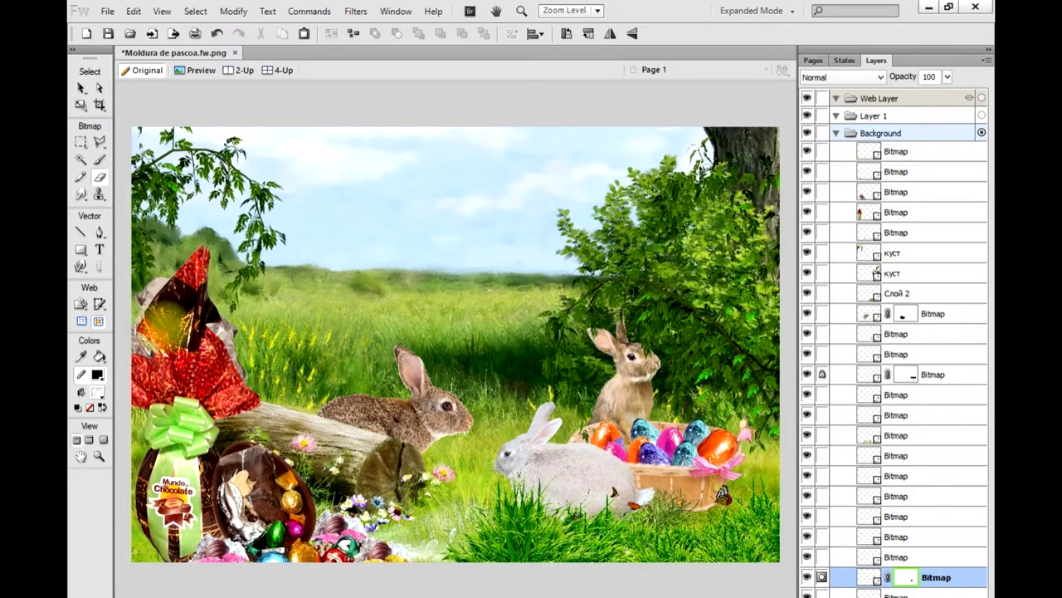
pyautogui.click(82, 87)
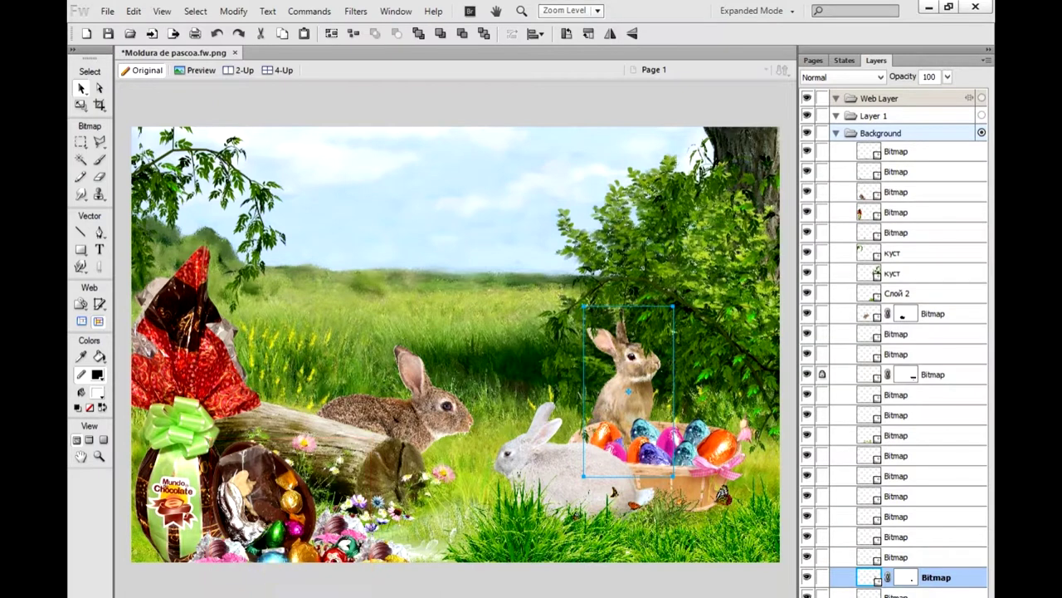
pyautogui.click(98, 455)
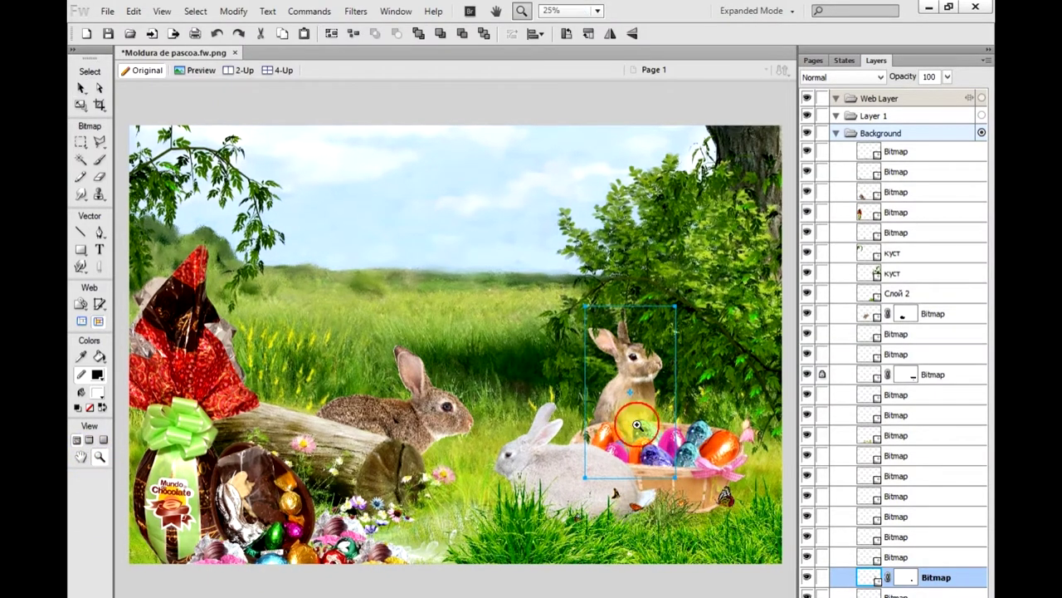
pyautogui.click(635, 426)
pyautogui.click(615, 393)
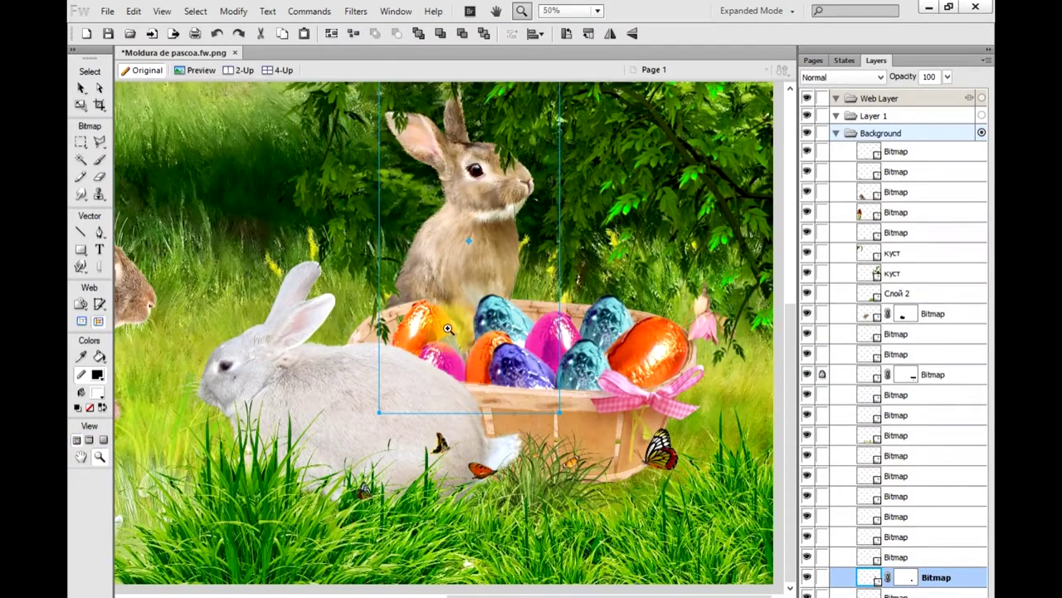
# Fit the view again and import ARVORE 61.png from the Easter images folder.
pyautogui.click(81, 87)
pyautogui.rightClick(391, 416)
pyautogui.moveTo(442, 268)
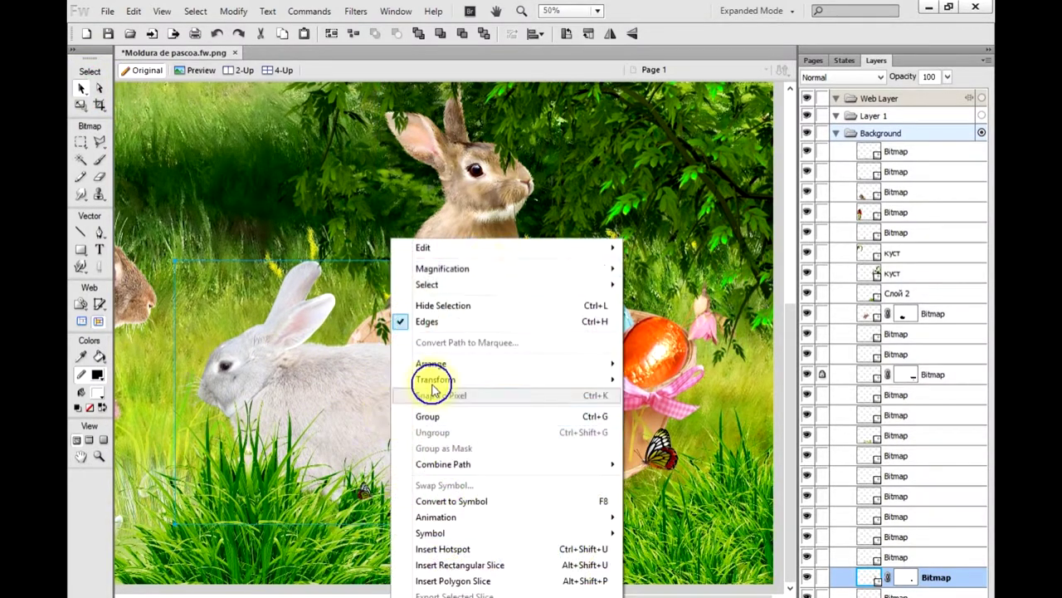
pyautogui.click(660, 286)
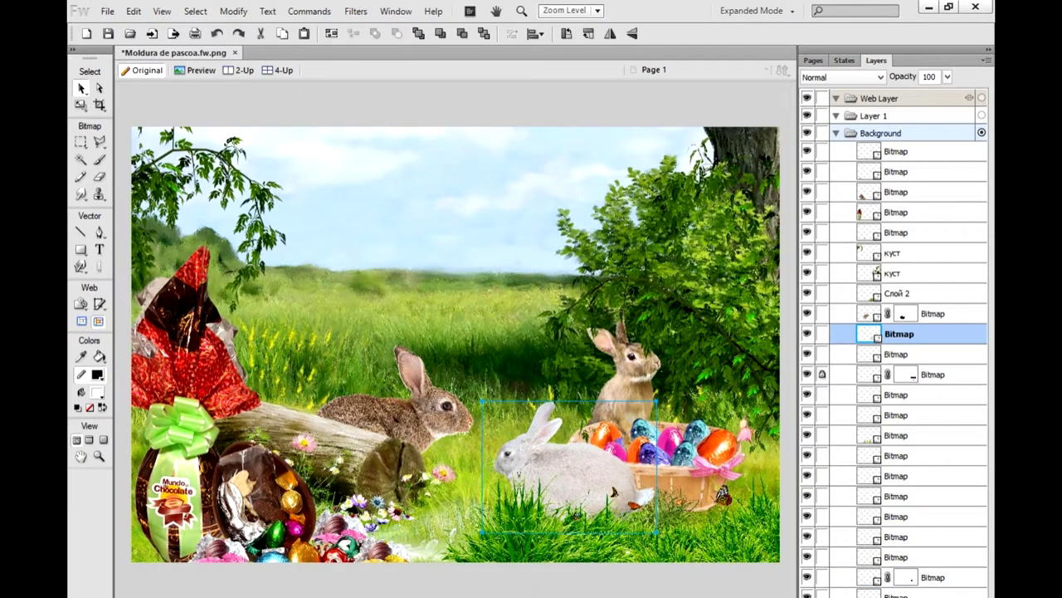
pyautogui.click(157, 577)
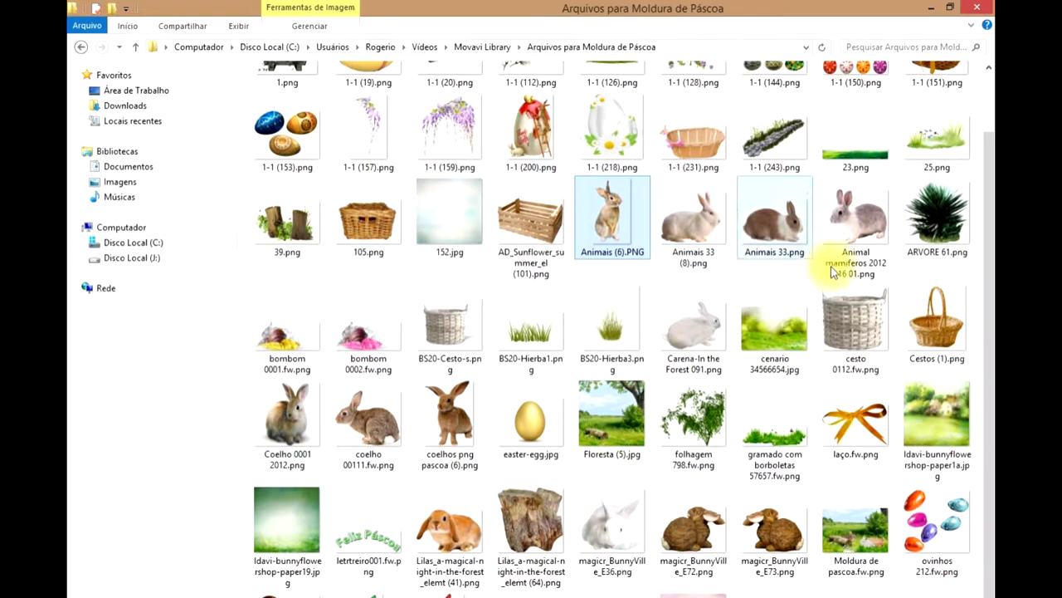
pyautogui.doubleClick(947, 211)
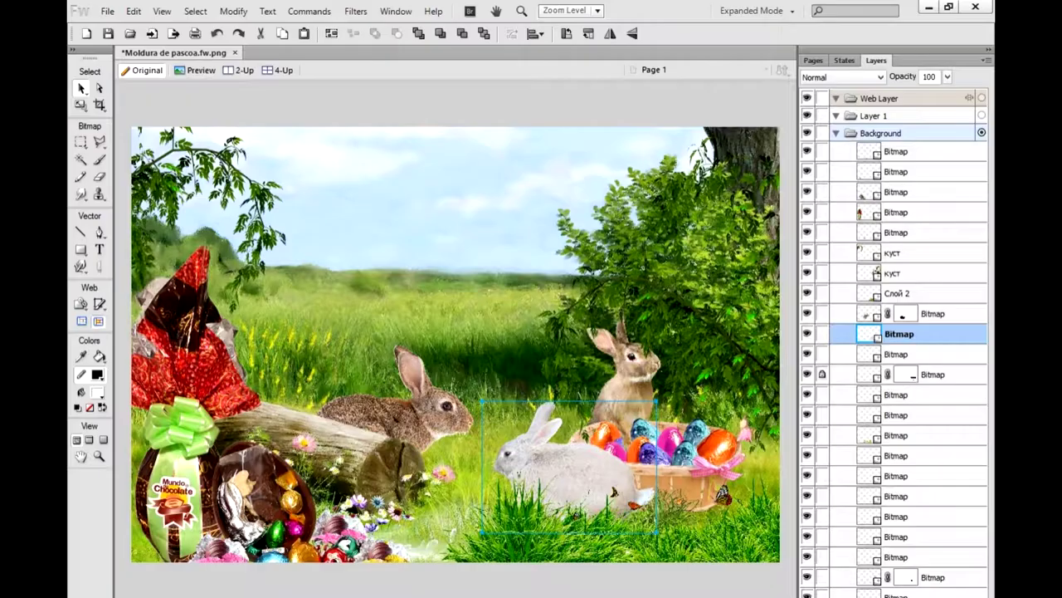
# Place the ARVORE 61.png plant on top of the log and move its layer below the Bitmap layers.
pyautogui.click(234, 407)
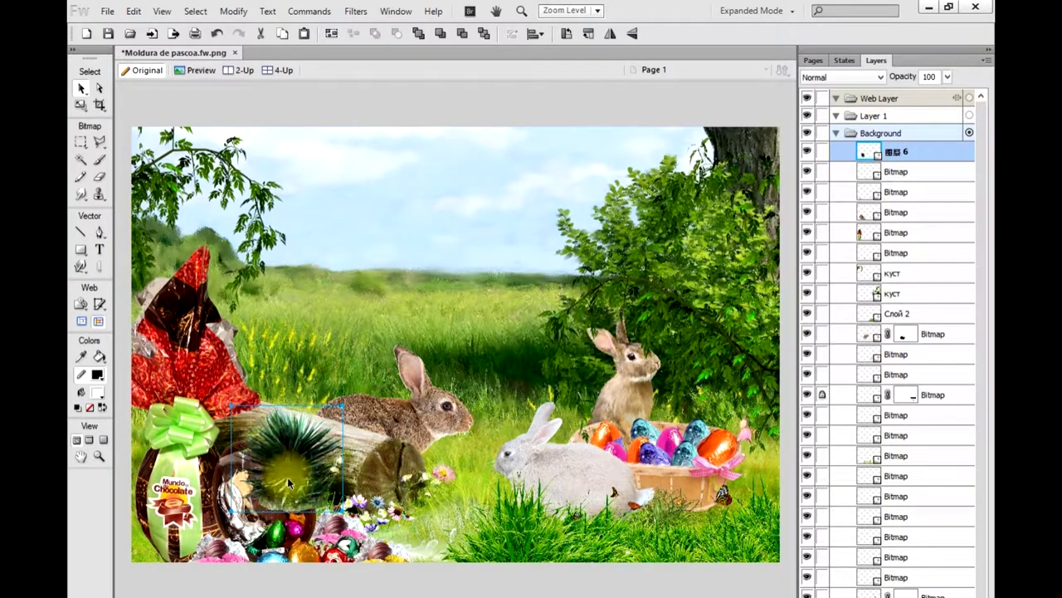
pyautogui.moveTo(287, 477); pyautogui.dragTo(282, 414)
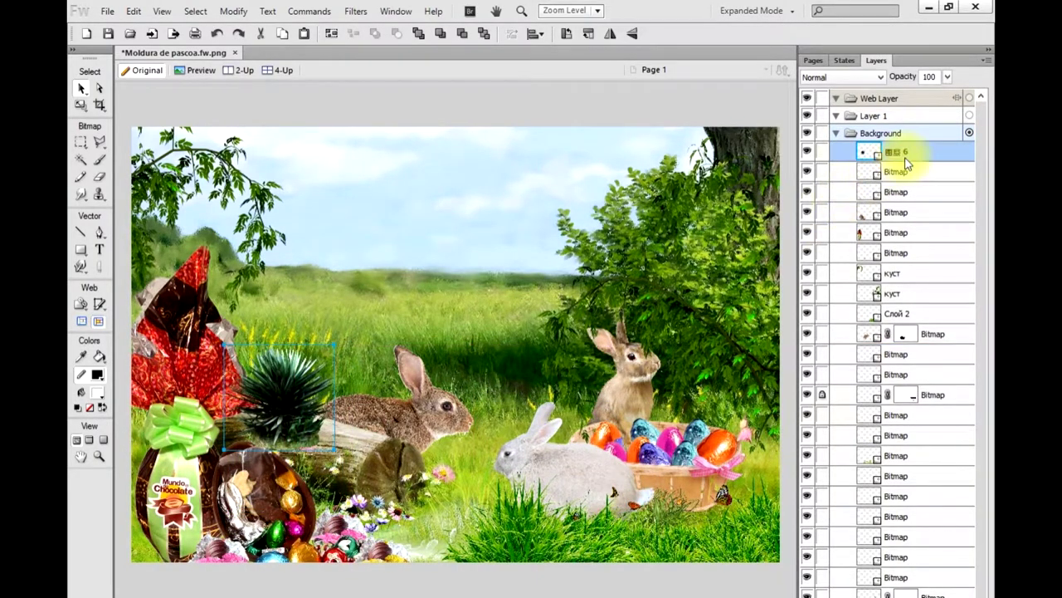
pyautogui.moveTo(905, 162); pyautogui.dragTo(871, 357)
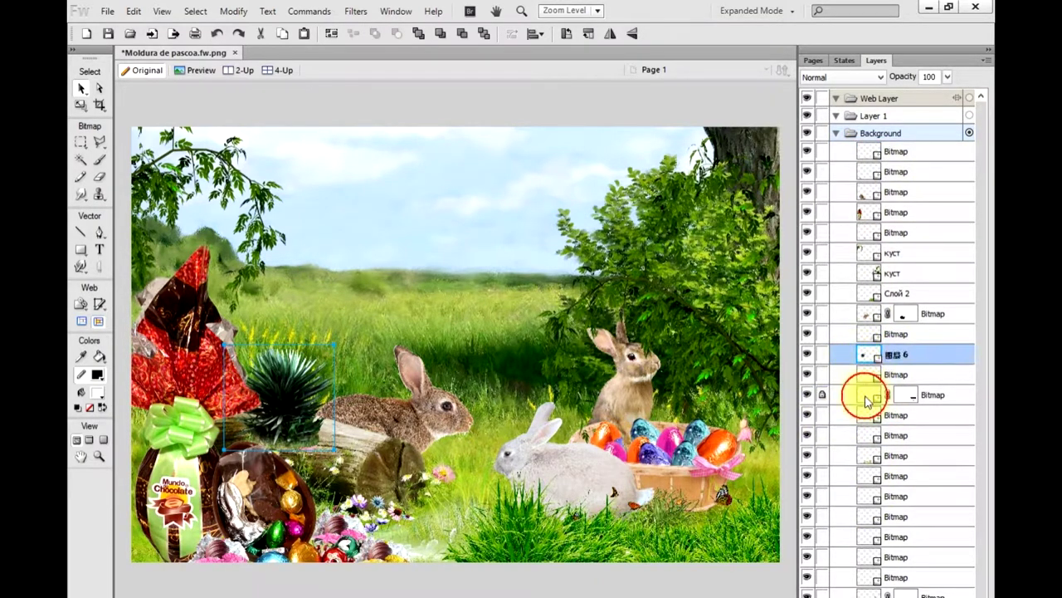
pyautogui.moveTo(868, 354)
pyautogui.mouseDown()
pyautogui.moveTo(859, 519)
pyautogui.moveTo(876, 587)
pyautogui.mouseUp()
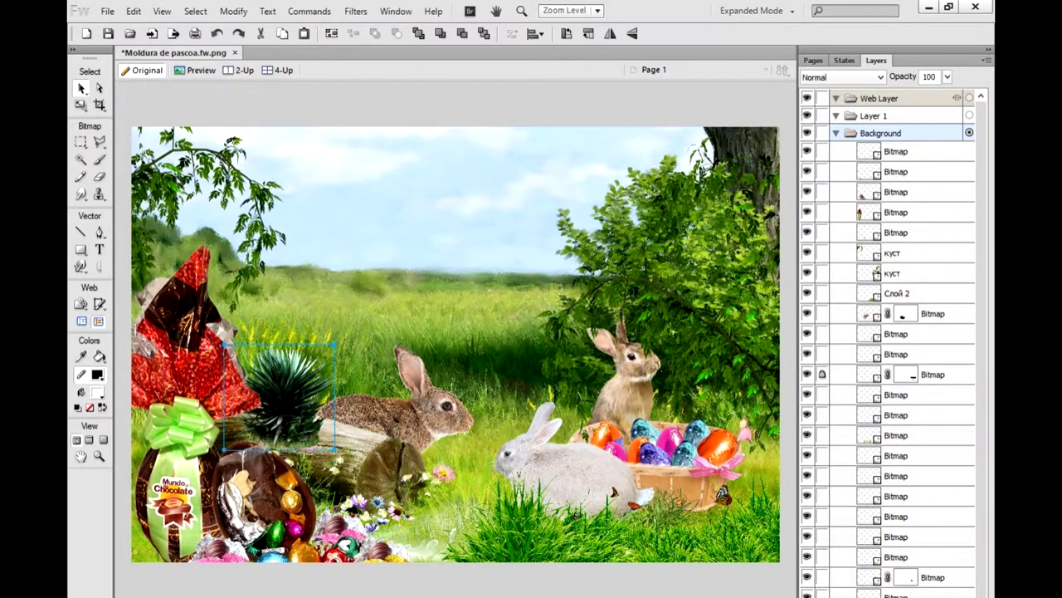
pyautogui.moveTo(887, 552); pyautogui.dragTo(870, 591)
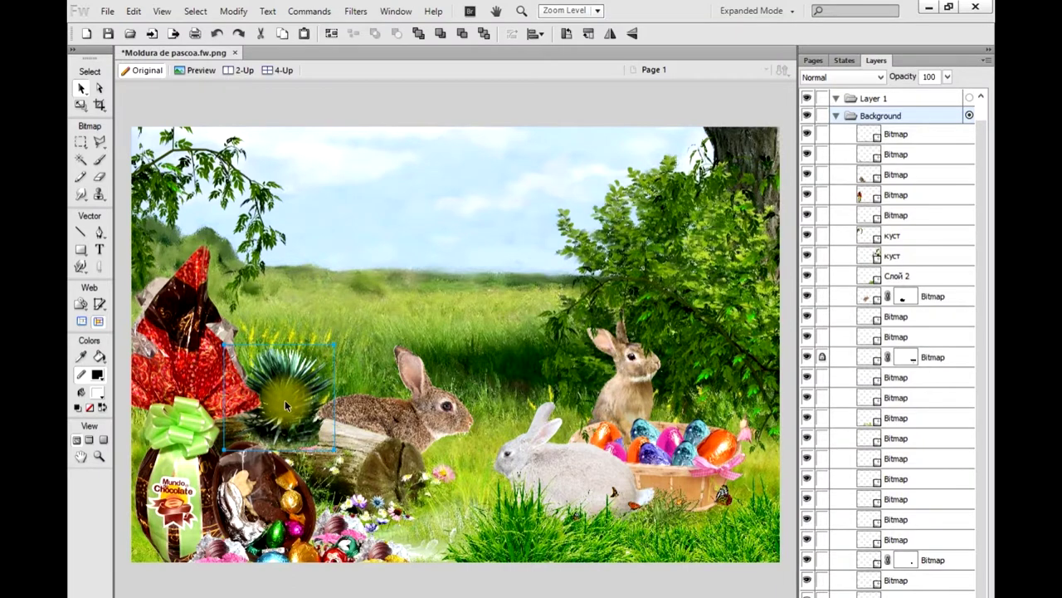
# Zoom in on the spiky plant, drop its opacity to 13 and erase its lower leaves.
pyautogui.click(99, 452)
pyautogui.click(241, 415)
pyautogui.click(316, 394)
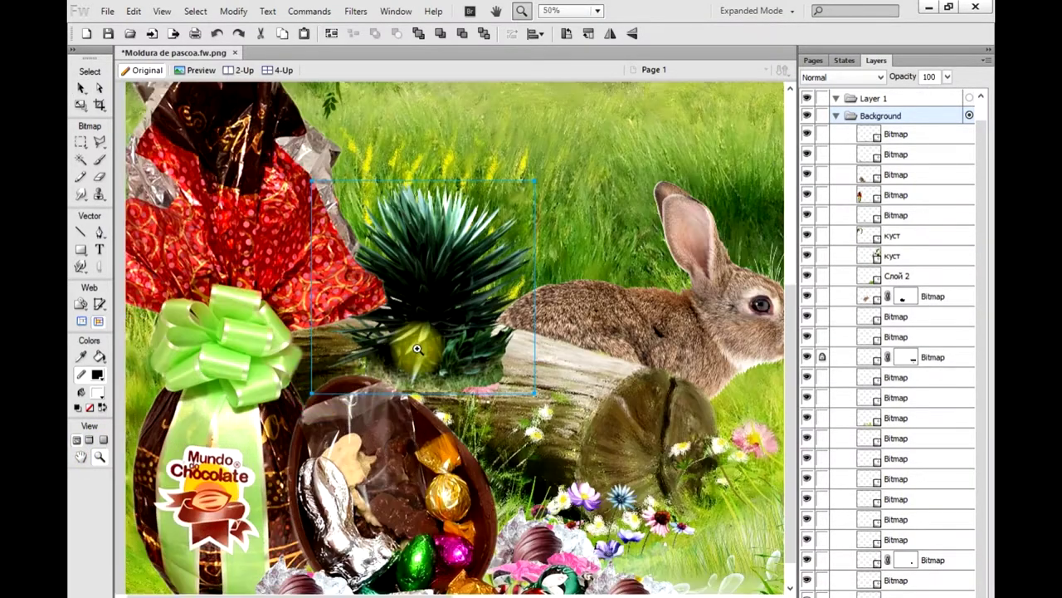
pyautogui.click(418, 348)
pyautogui.click(88, 89)
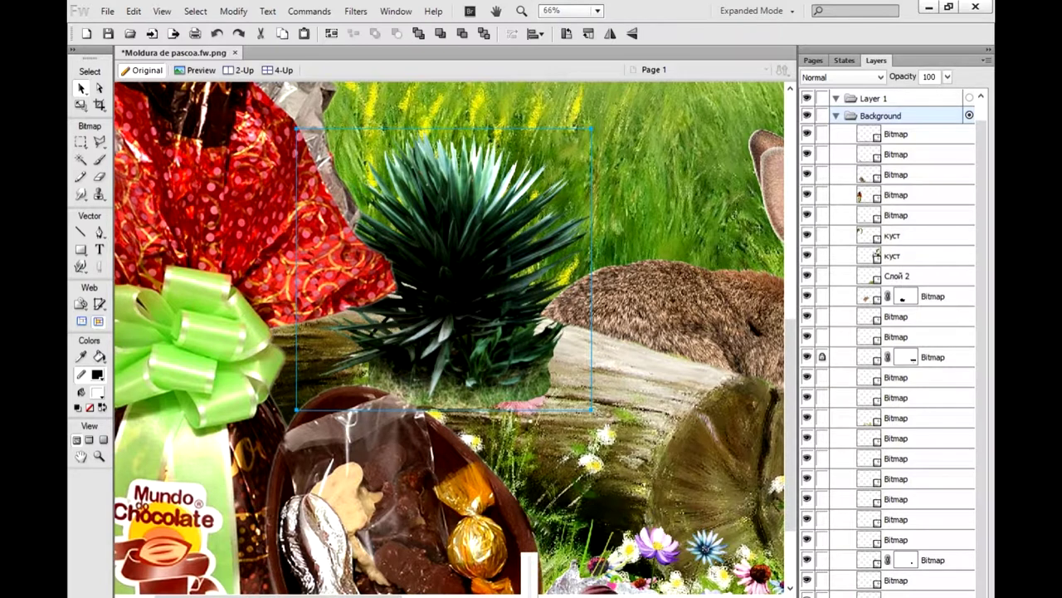
pyautogui.write('13')
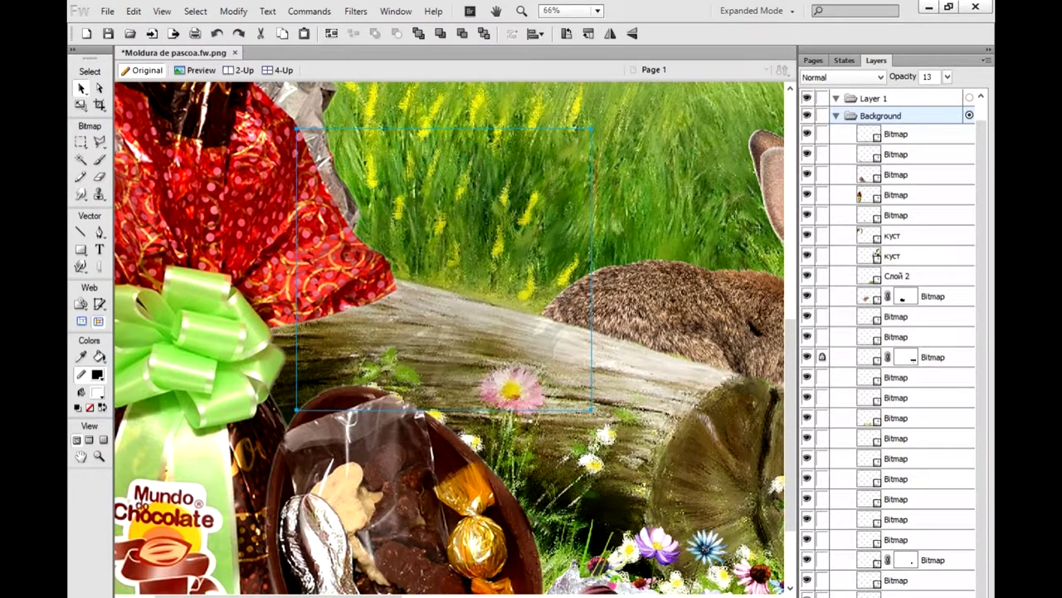
pyautogui.click(337, 367)
pyautogui.click(99, 182)
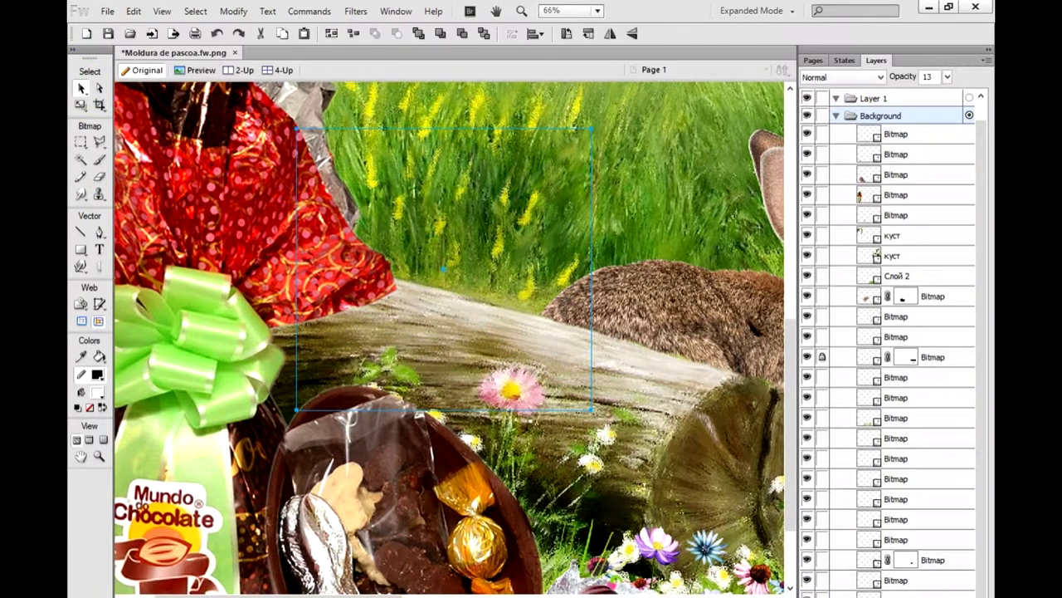
# Restore the plant to 100% opacity and fit the composition in the window.
pyautogui.press('0')
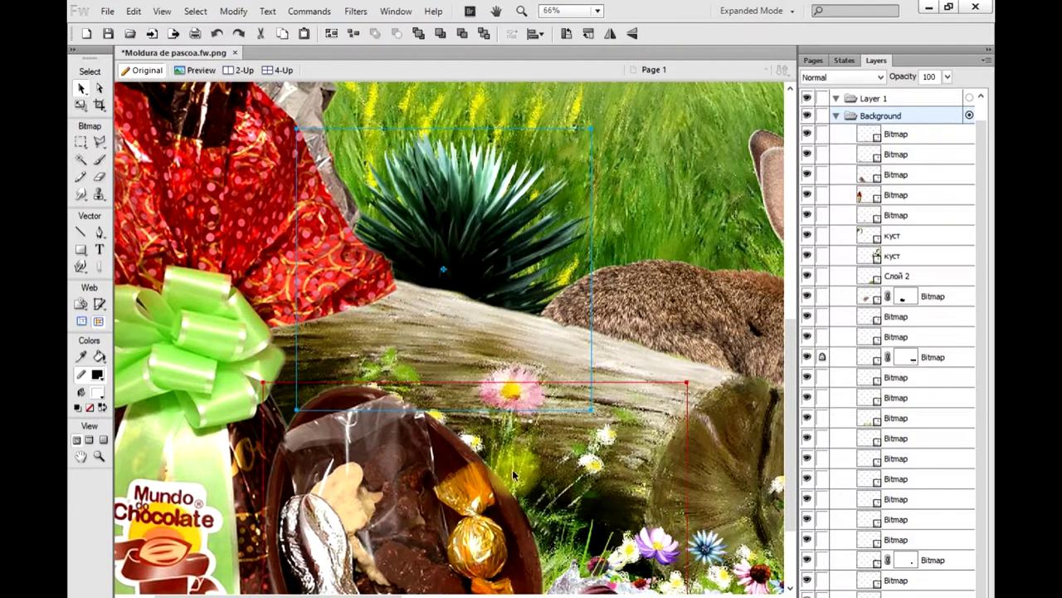
pyautogui.click(452, 317)
pyautogui.rightClick(452, 318)
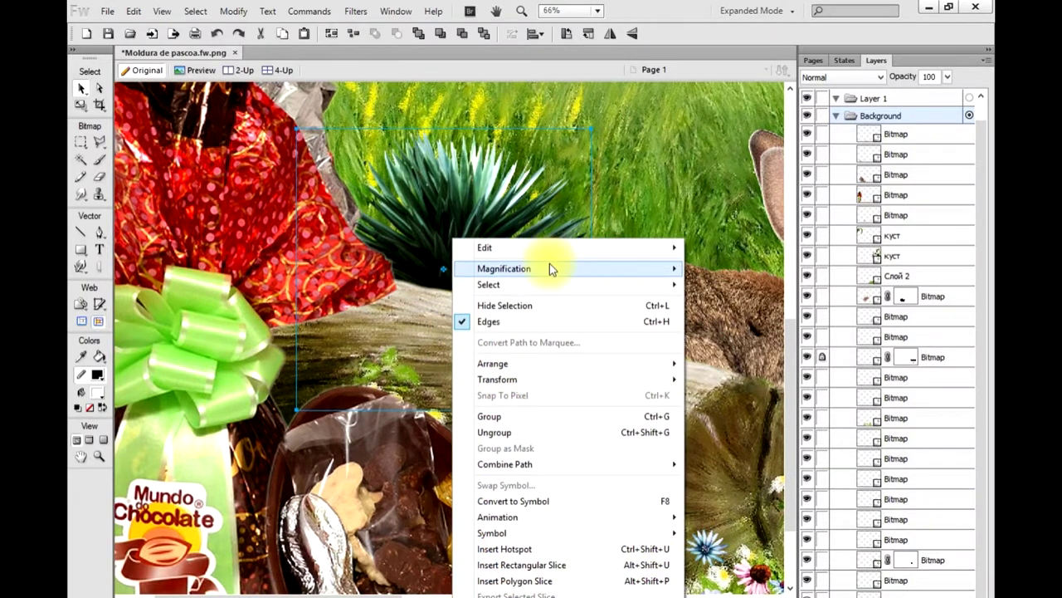
pyautogui.click(716, 284)
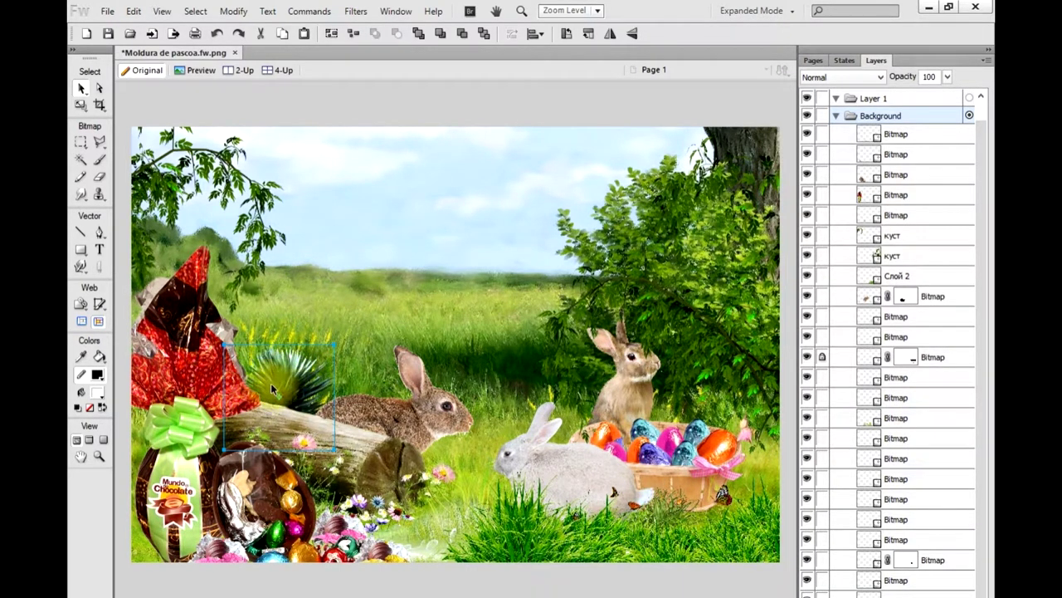
# Sample the bow's light green #8ADF4B as the brush stroke colour, paint a test stroke and undo it.
pyautogui.click(99, 159)
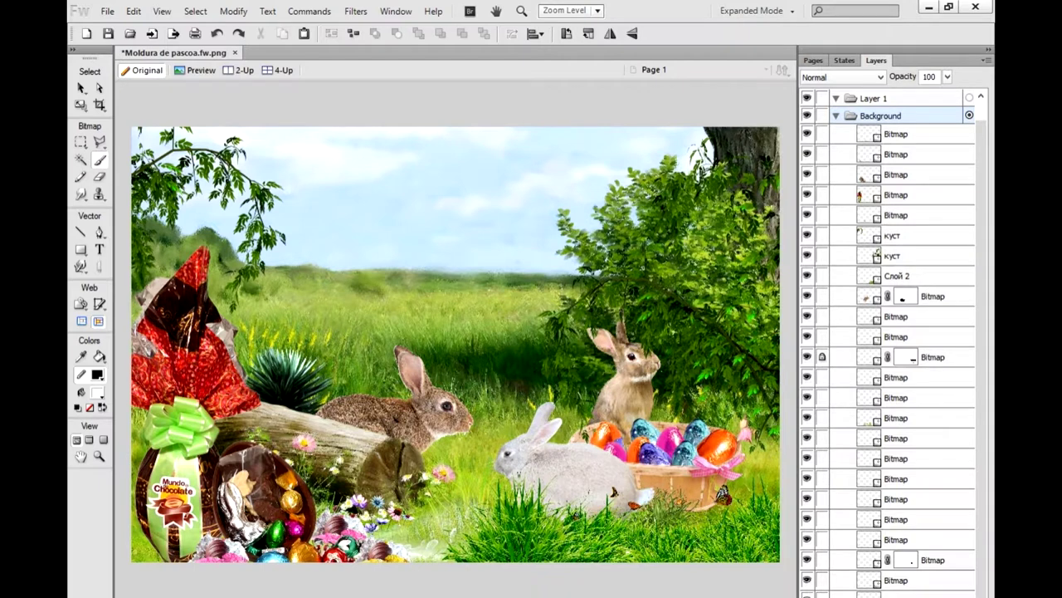
pyautogui.click(369, 595)
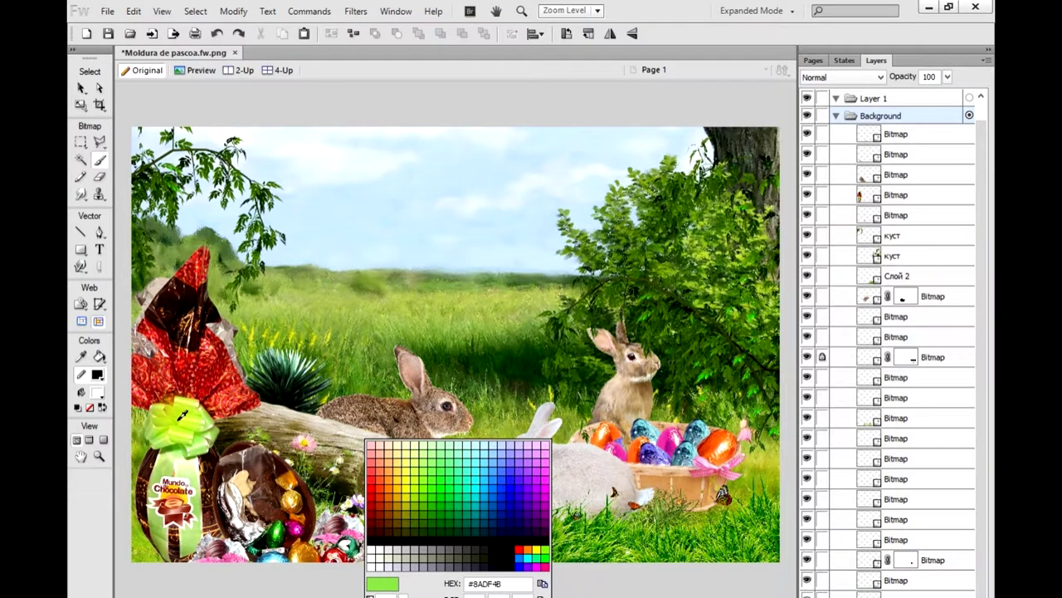
pyautogui.click(177, 419)
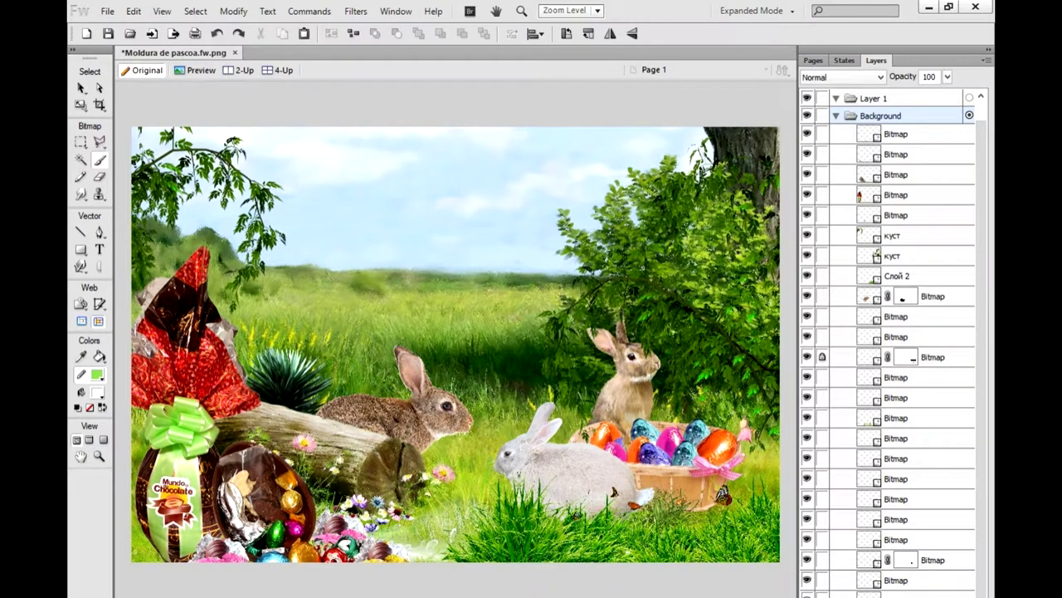
pyautogui.rightClick(410, 403)
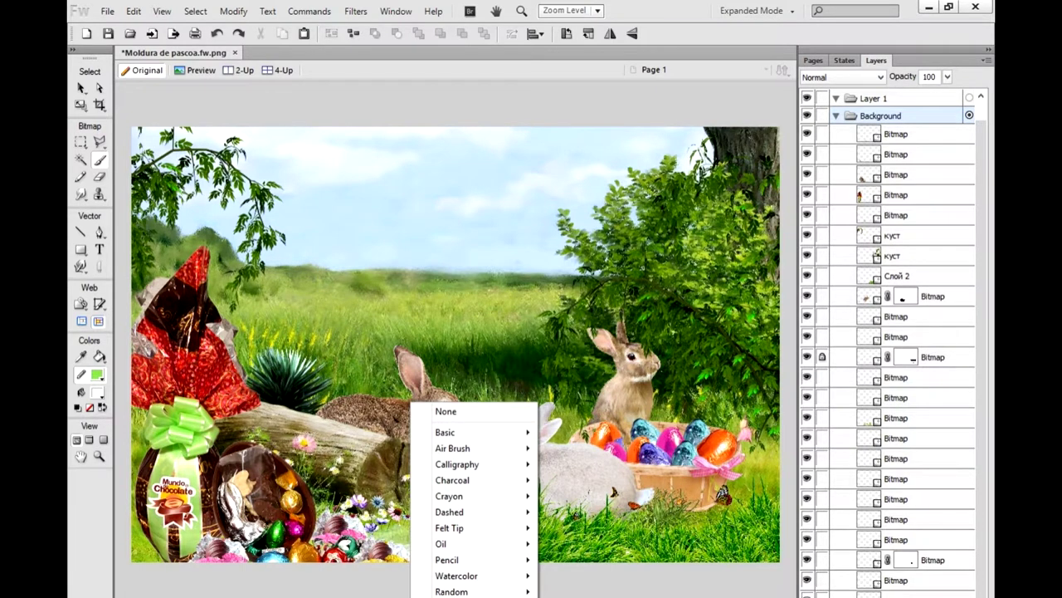
pyautogui.press('Escape')
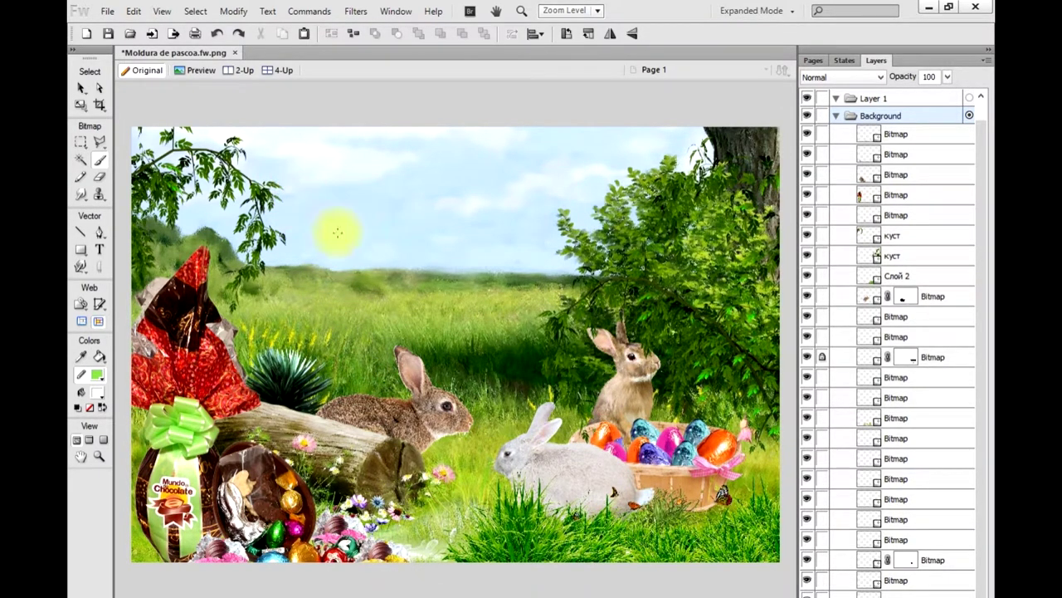
pyautogui.moveTo(295, 192); pyautogui.dragTo(425, 288)
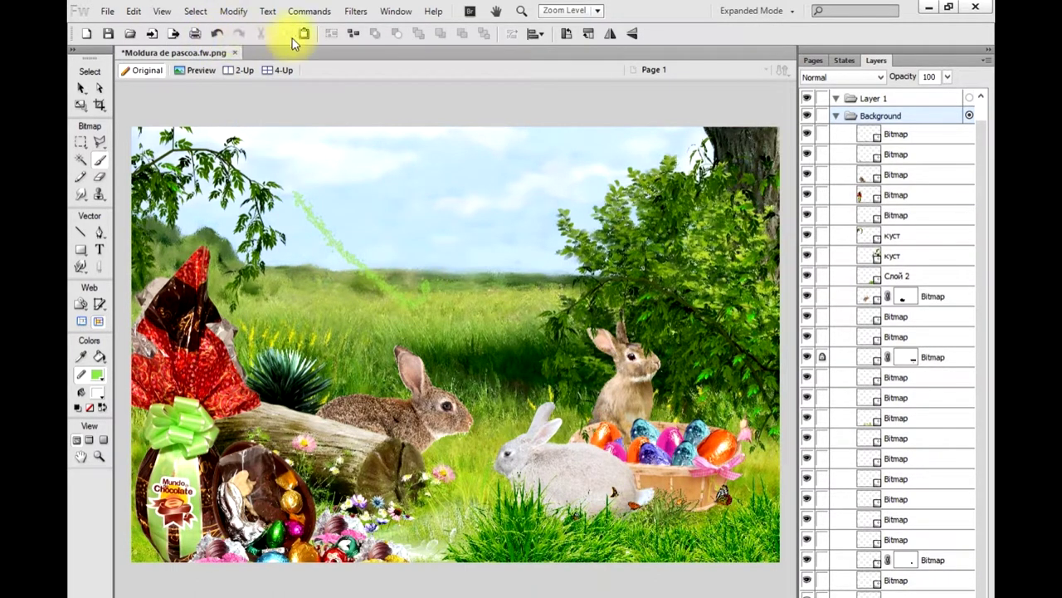
pyautogui.click(214, 33)
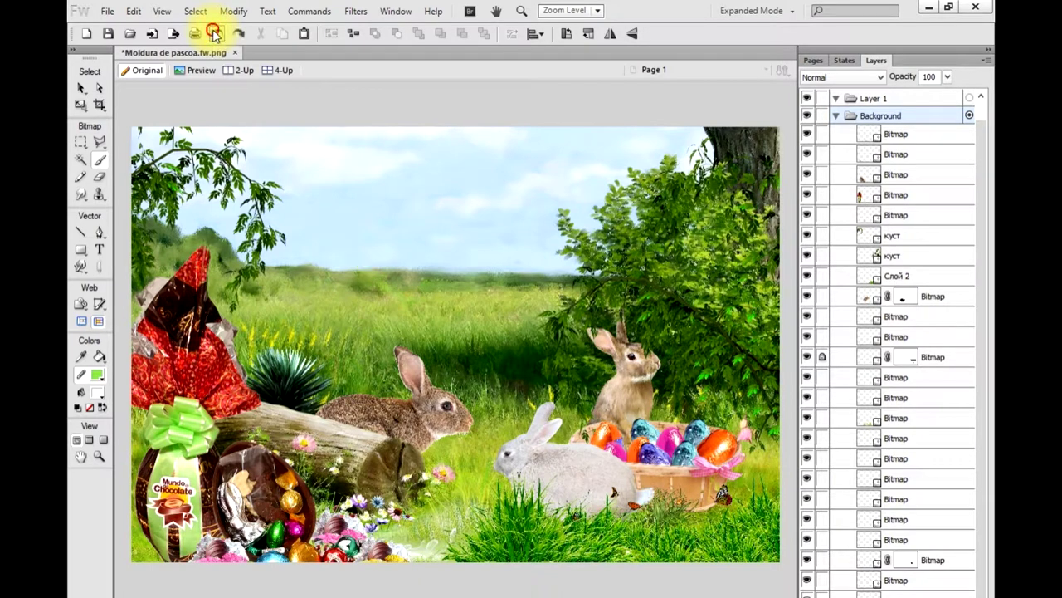
pyautogui.click(214, 32)
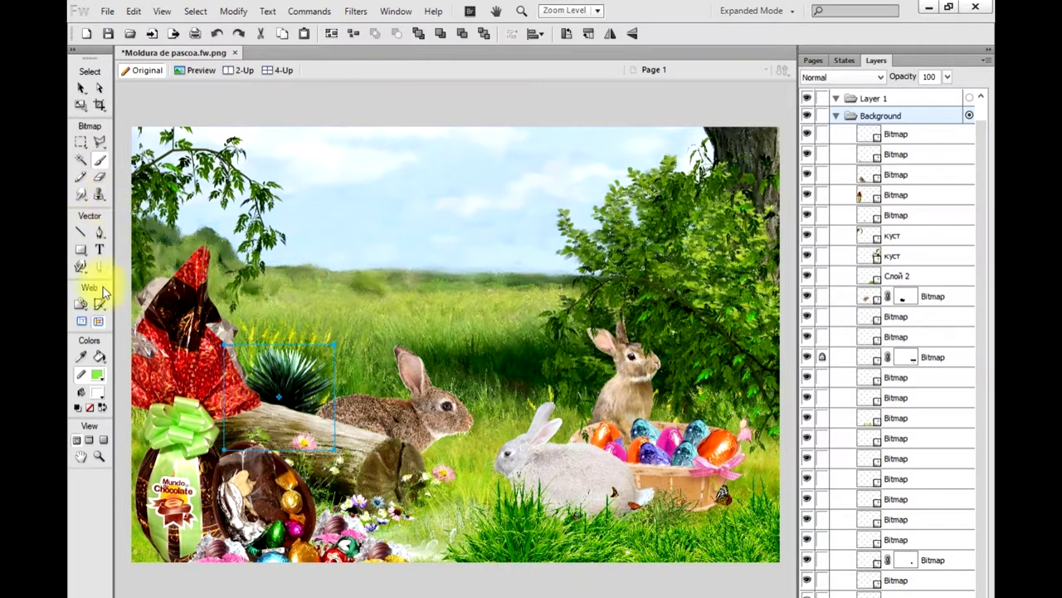
pyautogui.hotkey('ctrl', 'd')
pyautogui.click(80, 249)
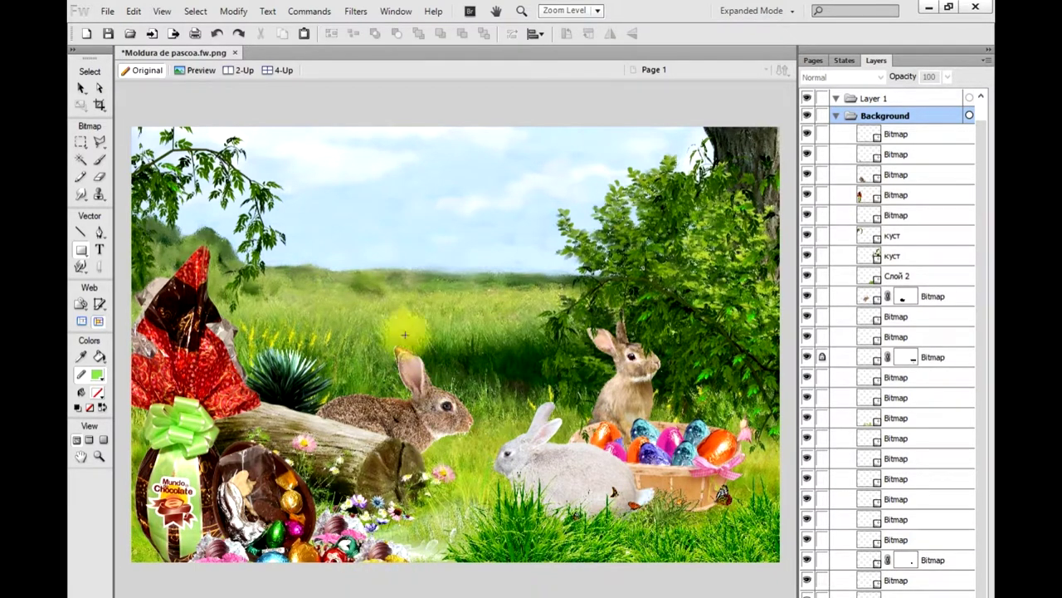
# Draw a rectangle around the sky and first bunny with its 25 px Fluid Splatter stroke centred on the edges.
pyautogui.moveTo(304, 178); pyautogui.dragTo(596, 438)
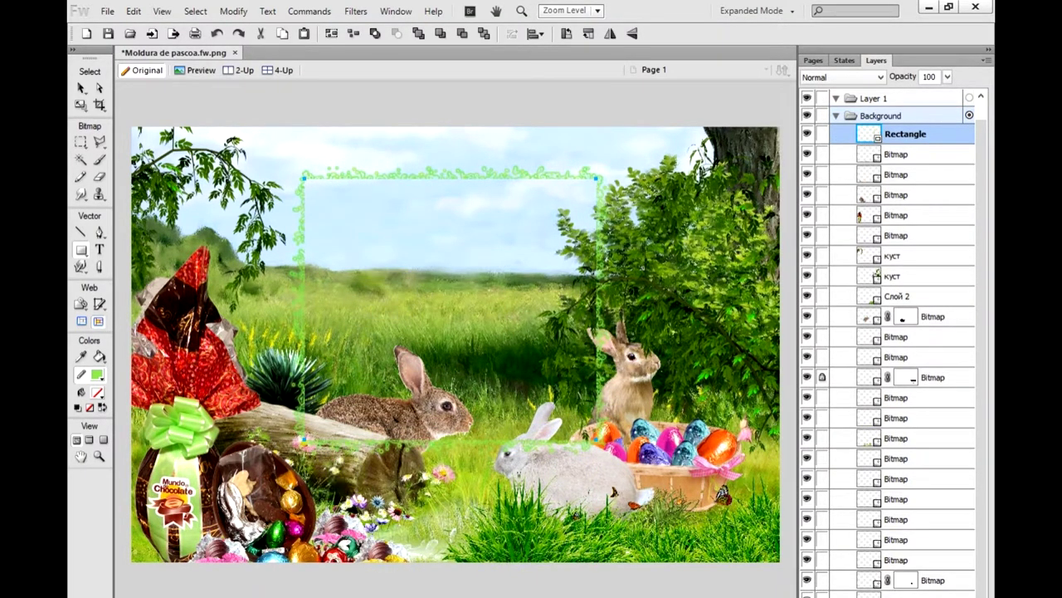
pyautogui.click(949, 6)
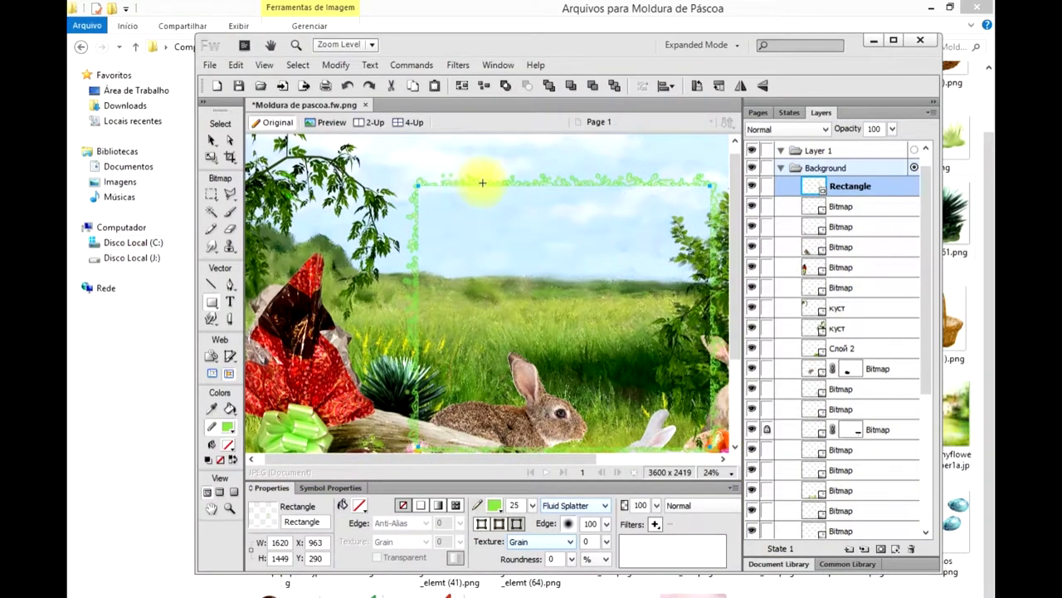
pyautogui.click(481, 524)
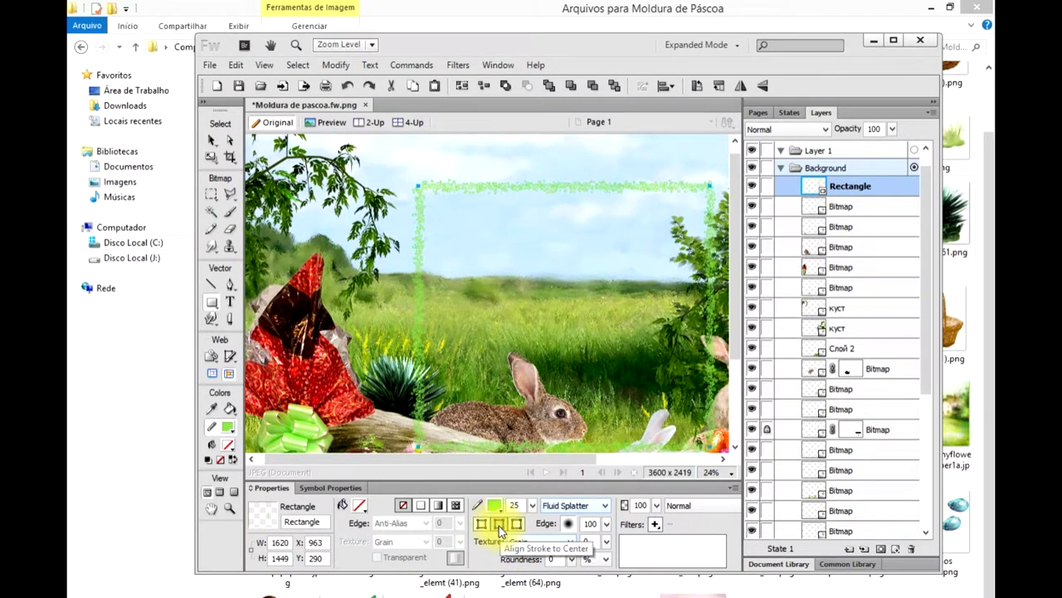
pyautogui.click(499, 526)
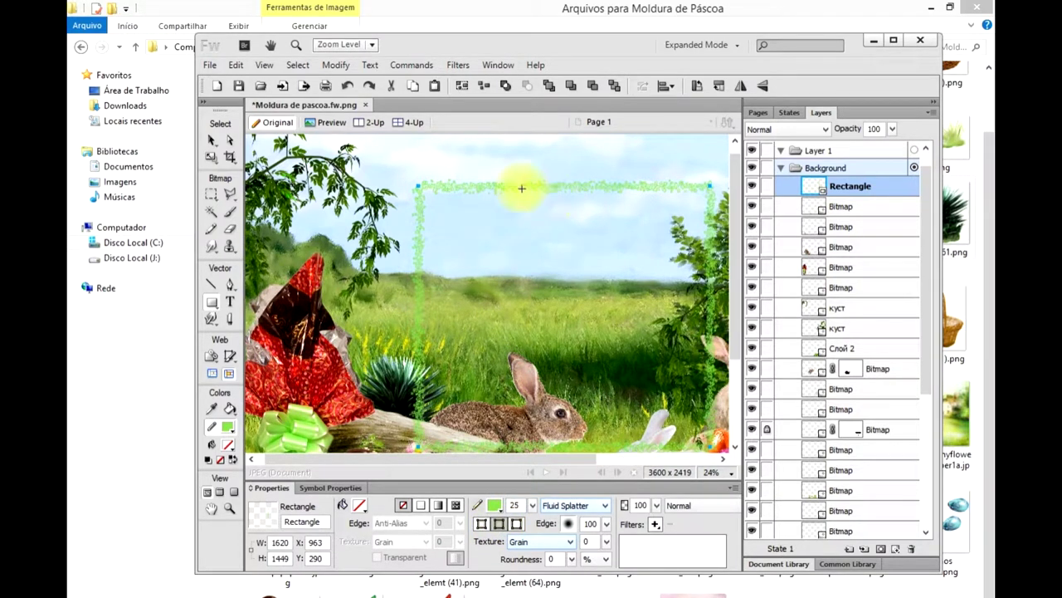
pyautogui.click(896, 43)
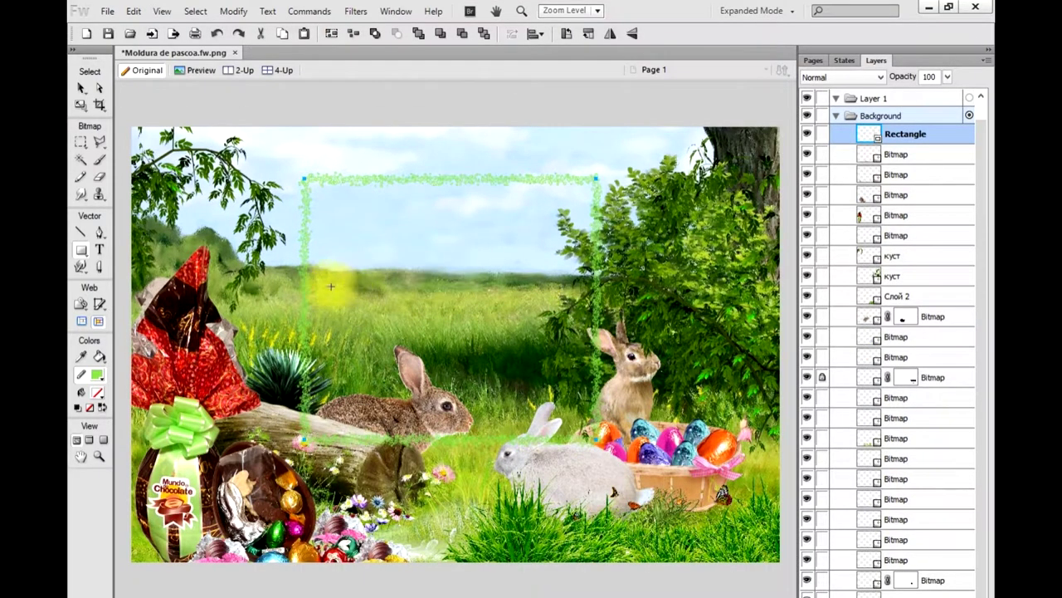
# Scale the frame's top and right edges inward and shift it up and to the right.
pyautogui.click(81, 108)
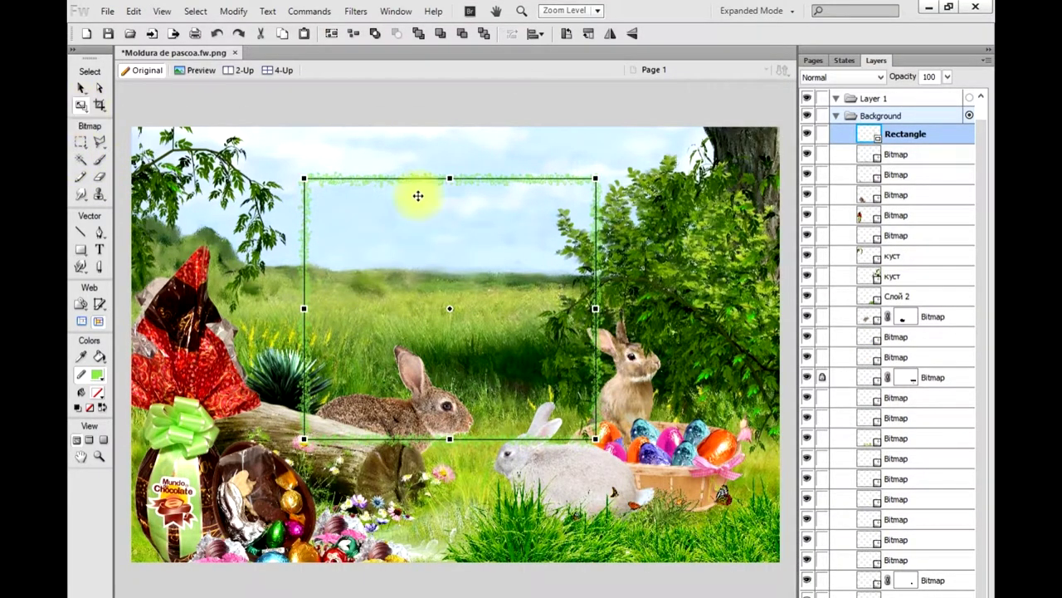
pyautogui.moveTo(450, 178); pyautogui.dragTo(450, 184)
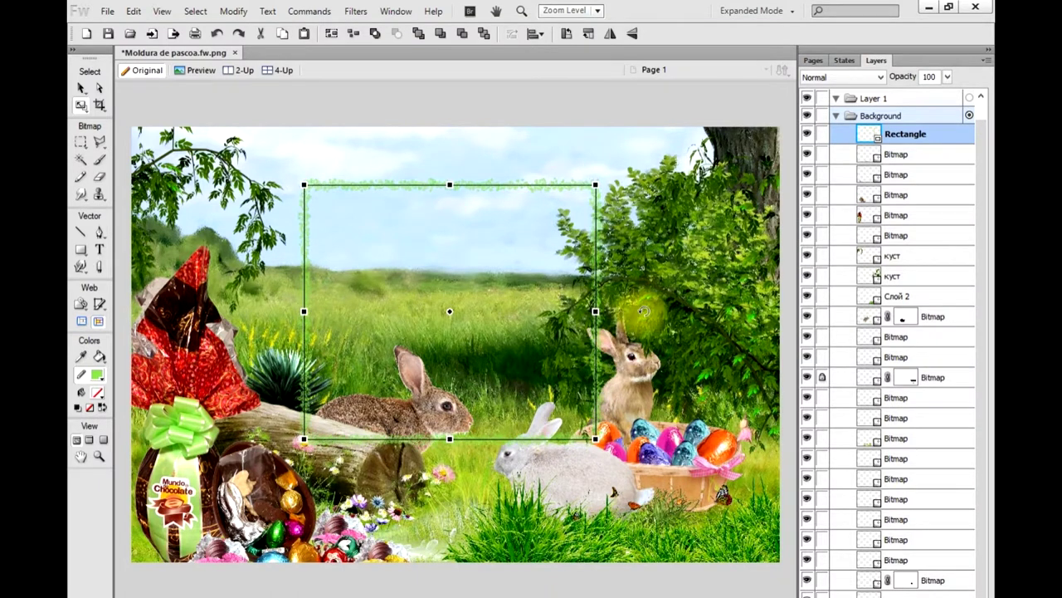
pyautogui.moveTo(596, 311); pyautogui.dragTo(583, 311)
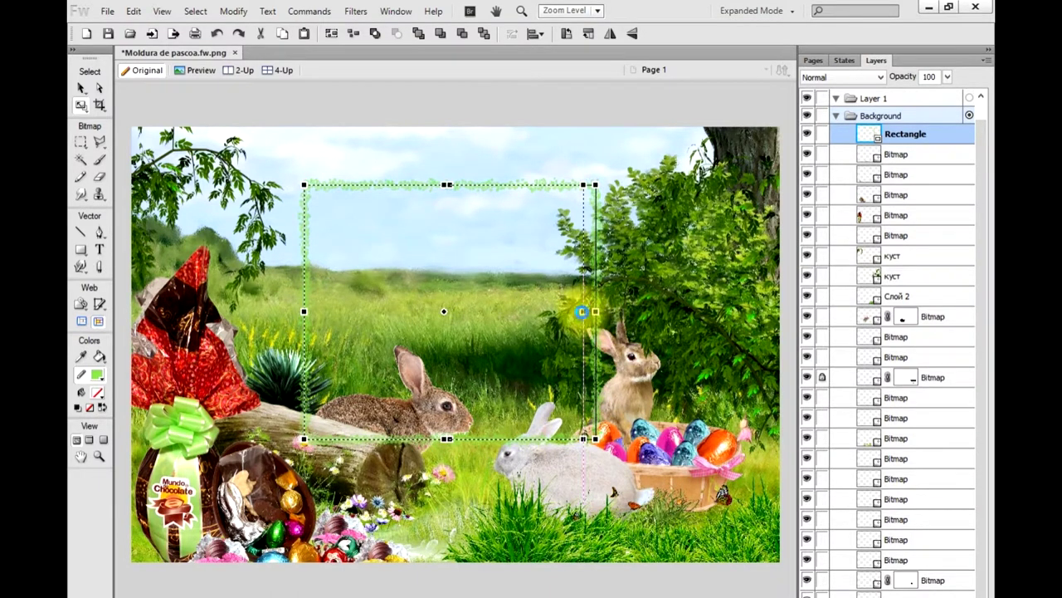
pyautogui.moveTo(407, 332)
pyautogui.mouseDown()
pyautogui.moveTo(425, 326)
pyautogui.moveTo(393, 334)
pyautogui.mouseUp()
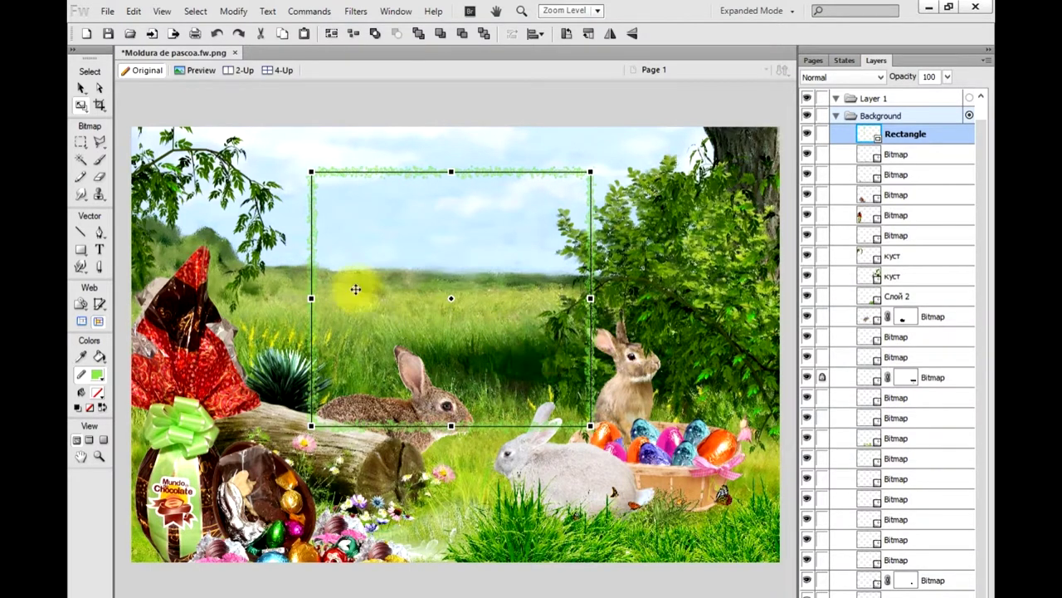
pyautogui.click(81, 89)
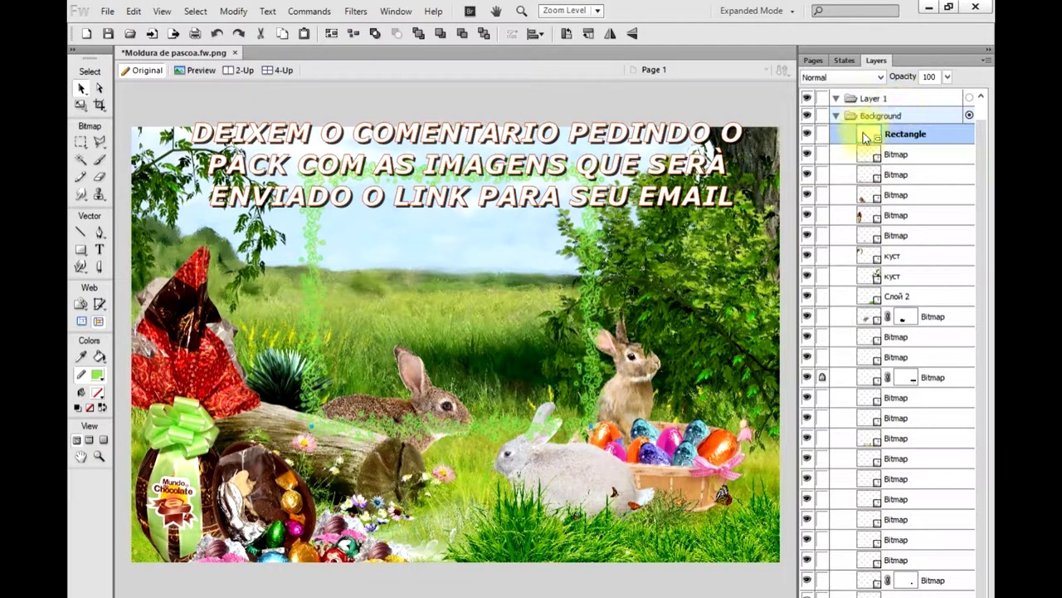
# Drag the Rectangle layer down below the bunny and foreground bitmaps, then drag items on the canvas.
pyautogui.moveTo(841, 136); pyautogui.dragTo(836, 581)
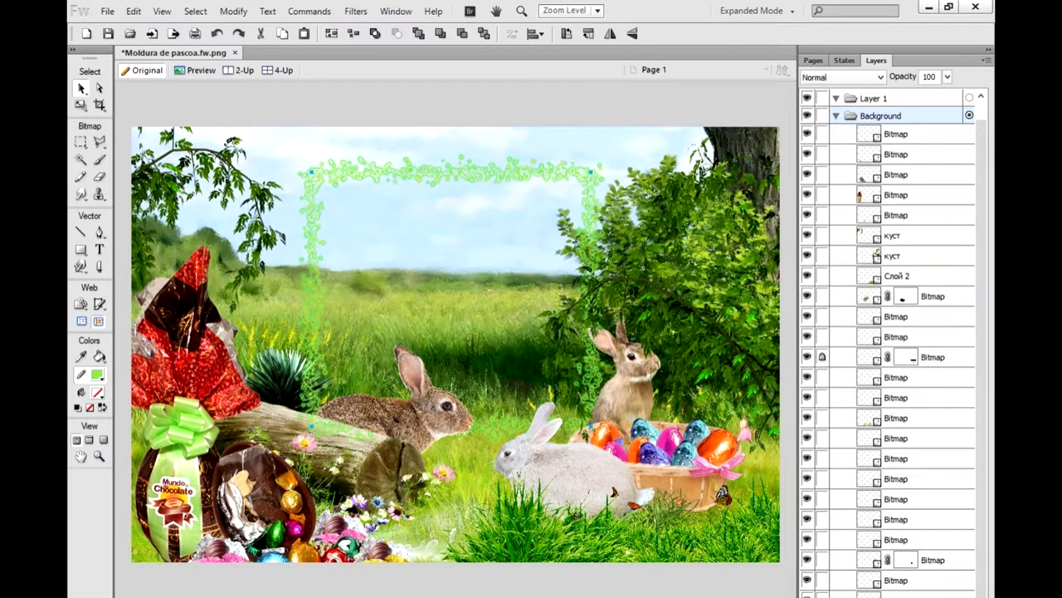
pyautogui.scroll(-1, 888, 340)
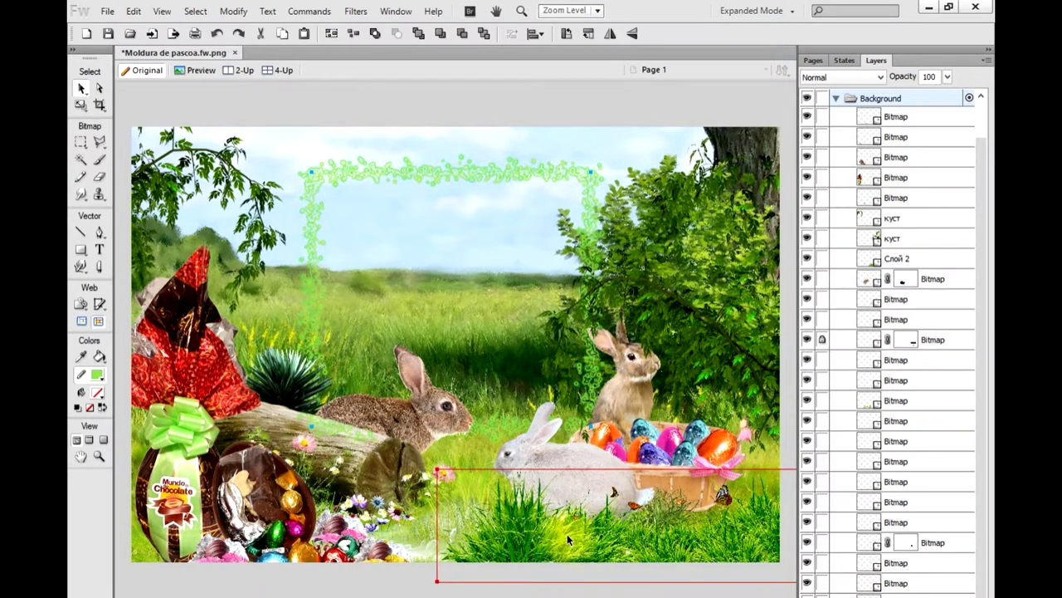
pyautogui.moveTo(375, 461); pyautogui.dragTo(414, 459)
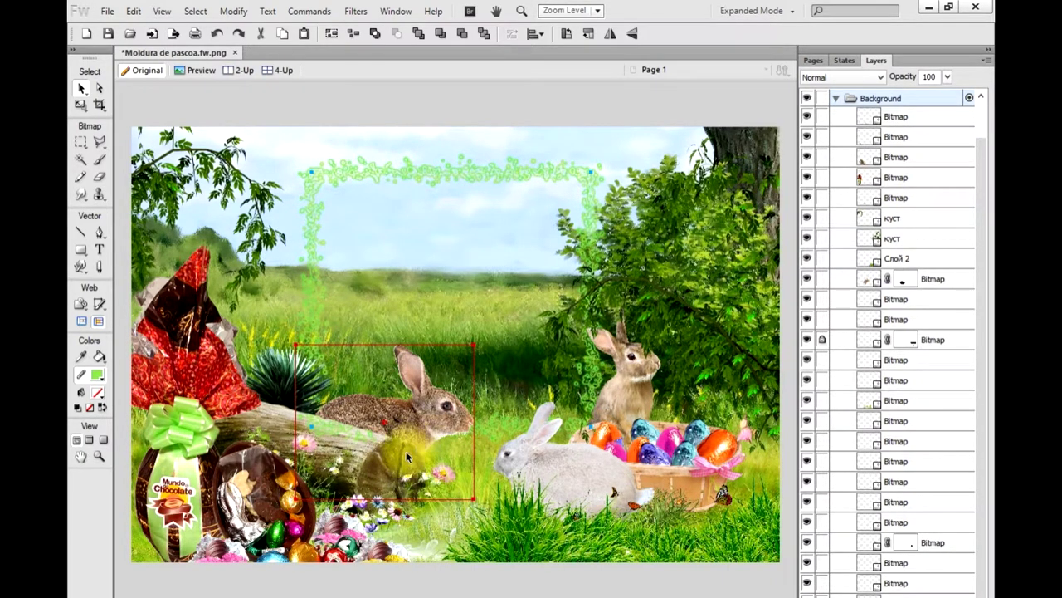
pyautogui.moveTo(405, 455); pyautogui.dragTo(386, 589)
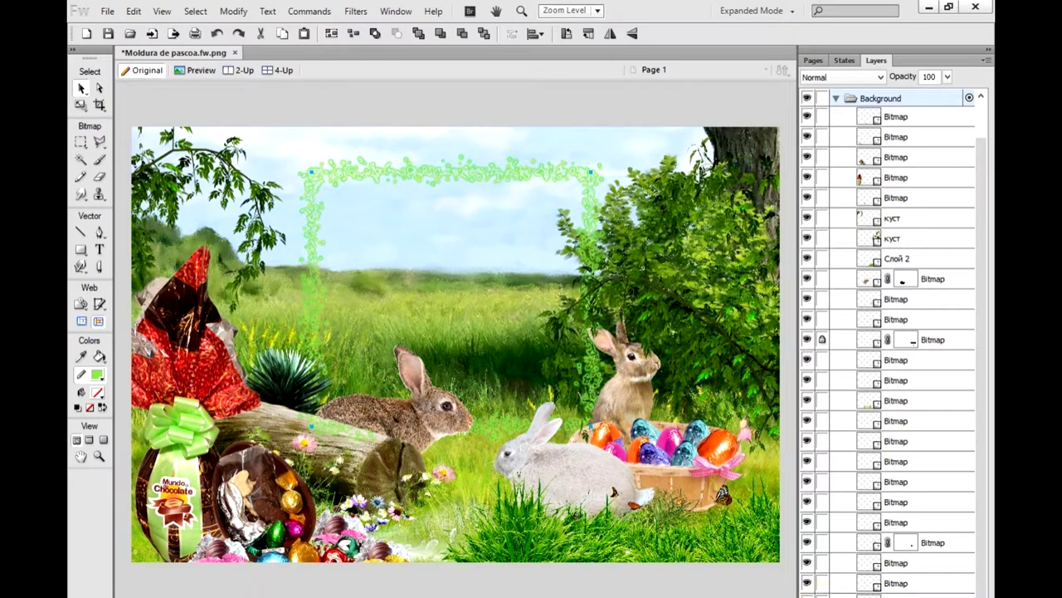
pyautogui.moveTo(350, 359); pyautogui.dragTo(367, 201)
pyautogui.moveTo(332, 178)
pyautogui.mouseDown()
pyautogui.moveTo(402, 173)
pyautogui.moveTo(426, 392)
pyautogui.moveTo(378, 514)
pyautogui.mouseUp()
# Duplicate the light green splatter frame and recolour the copy's stroke dark green #008C23.
pyautogui.click(282, 35)
pyautogui.click(304, 35)
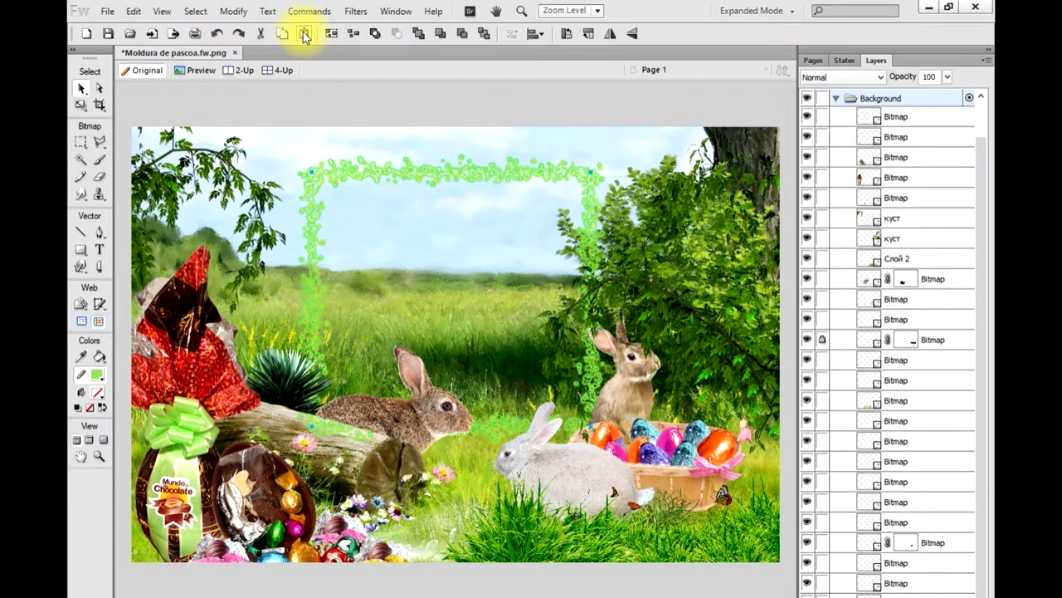
pyautogui.click(97, 376)
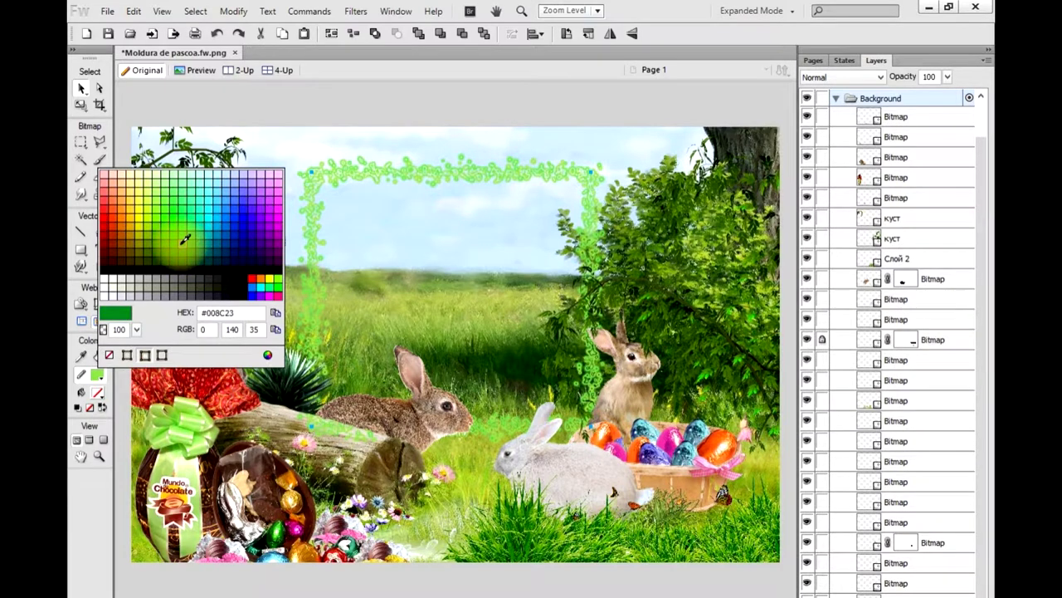
pyautogui.click(180, 243)
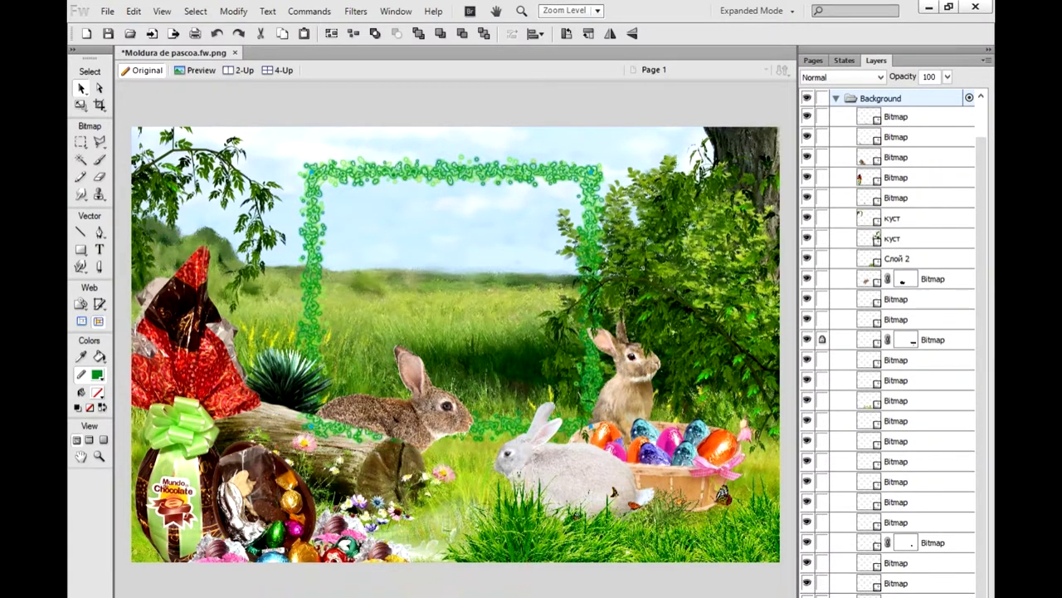
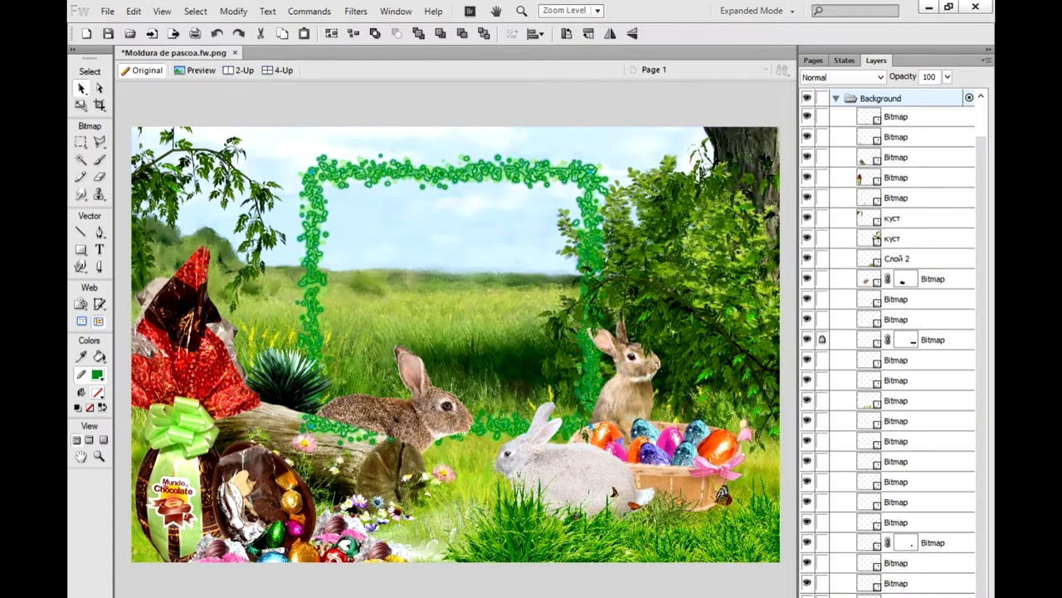
# Try recolouring the vine frame yellow (#FFFF26), then undo the changes.
pyautogui.click(498, 594)
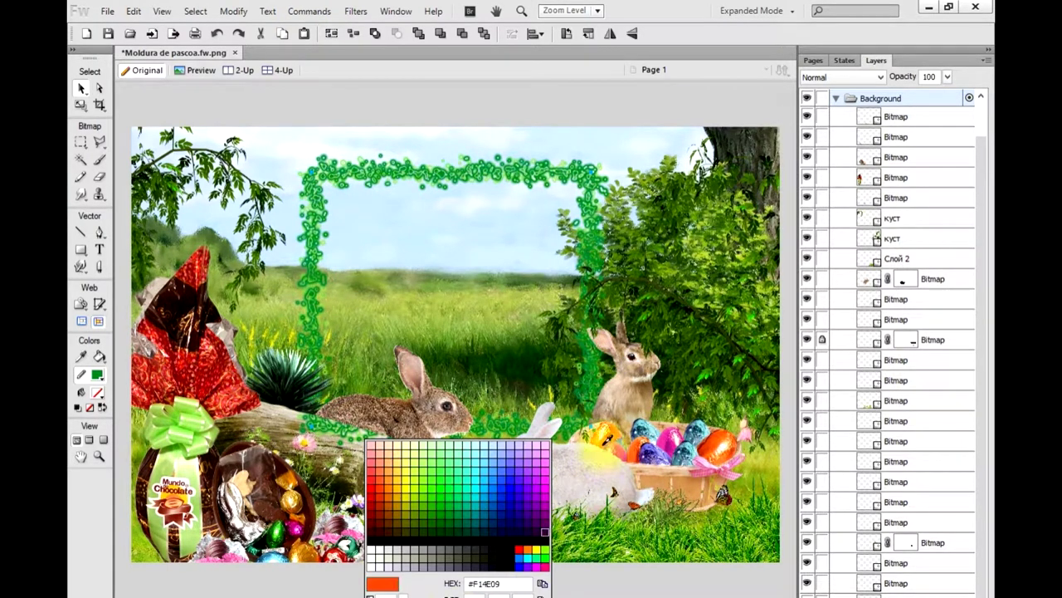
pyautogui.click(408, 479)
pyautogui.hotkey('ctrl', 'z')
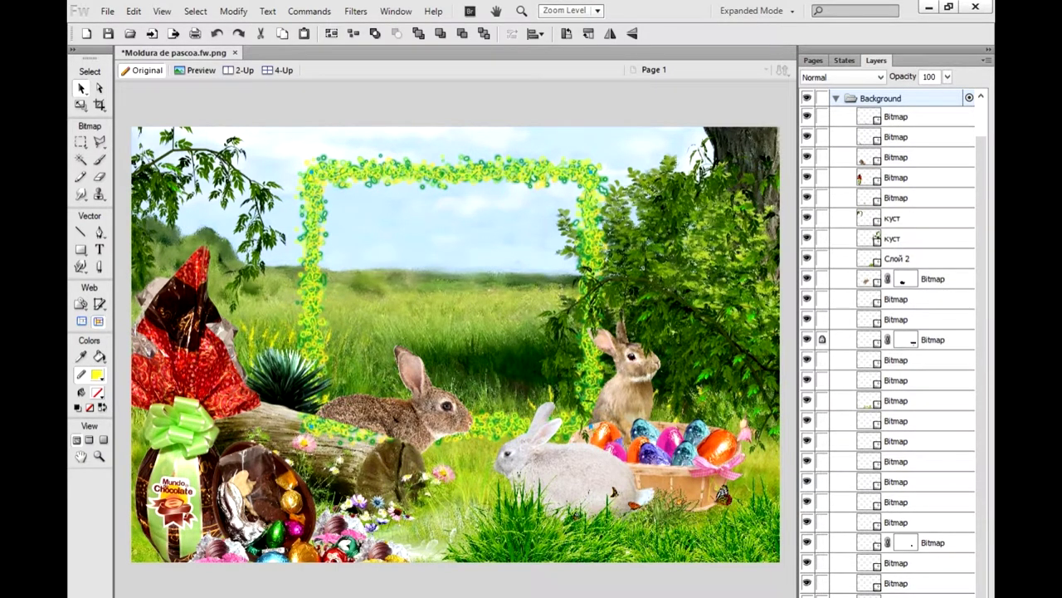
pyautogui.hotkey('ctrl', 'z')
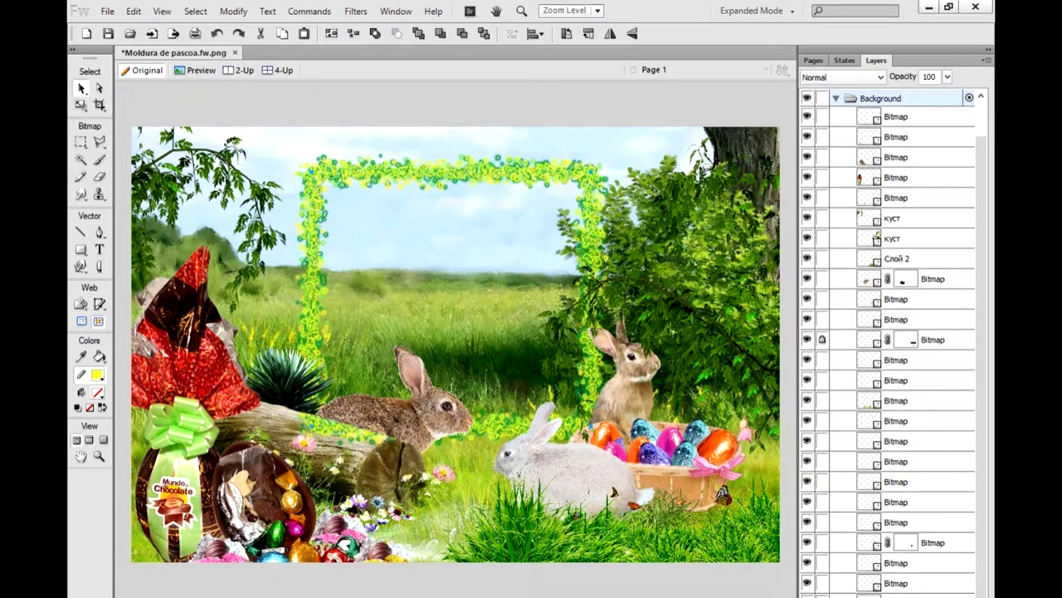
pyautogui.hotkey('ctrl', 'z')
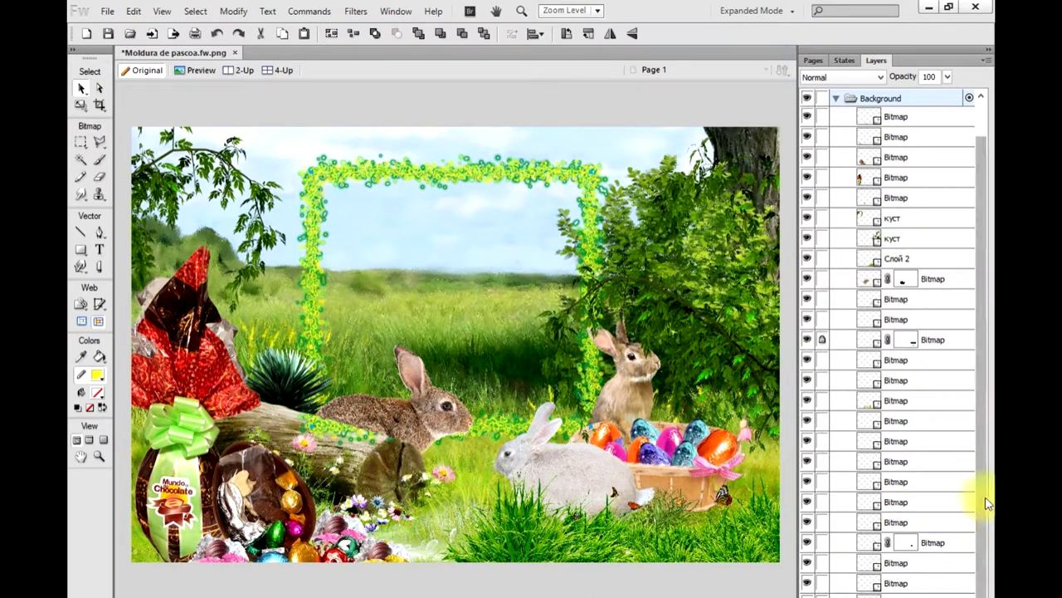
pyautogui.scroll(-2, 988, 502)
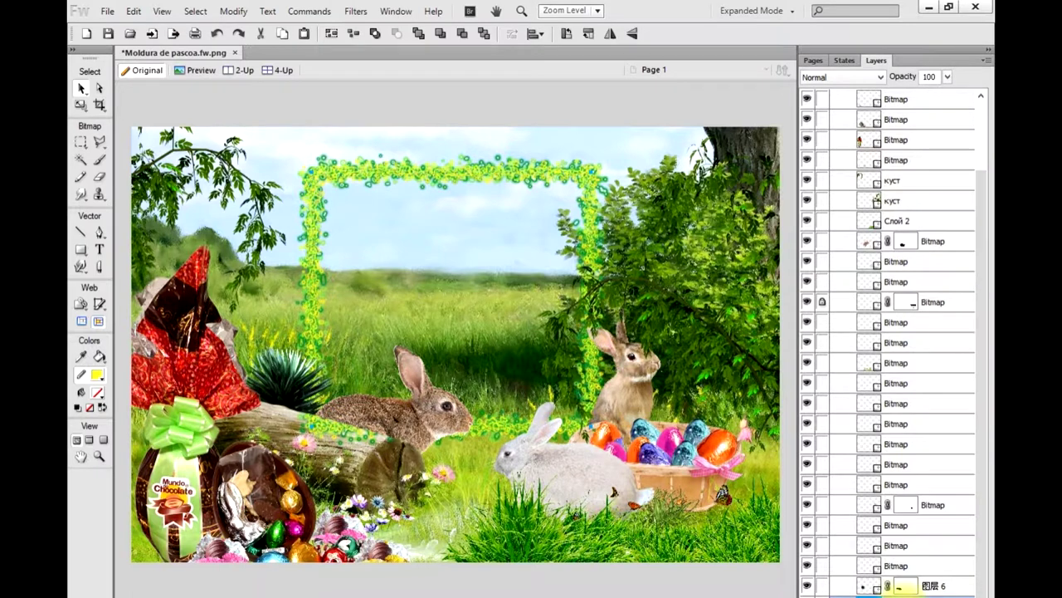
# Group the layers into one folder and briefly delete and restore the frame to check it.
pyautogui.hotkey('ctrl', 'd')
pyautogui.click(328, 32)
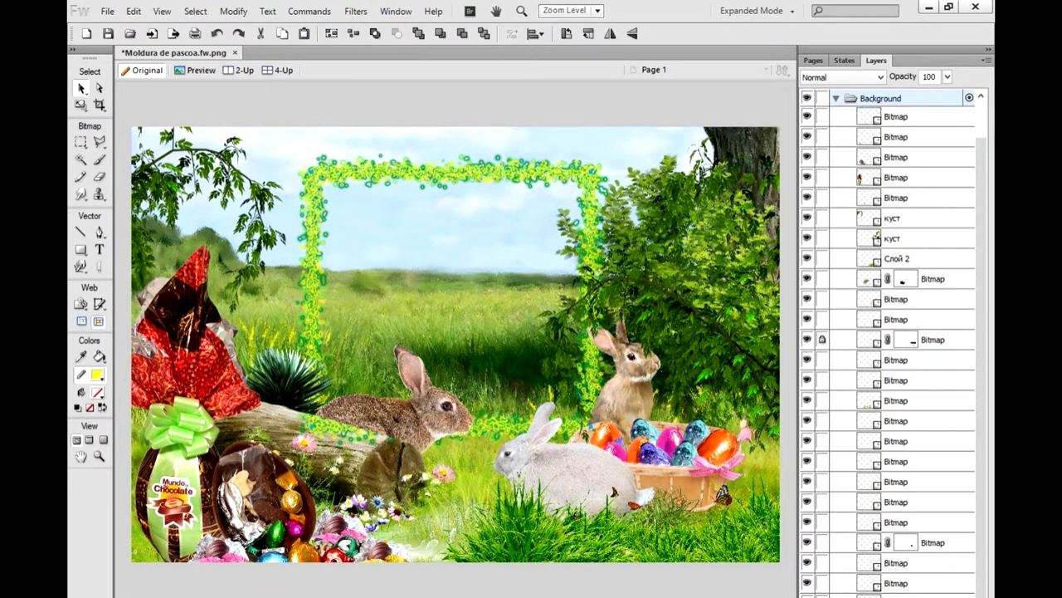
pyautogui.press('Delete')
pyautogui.hotkey('ctrl', 'd')
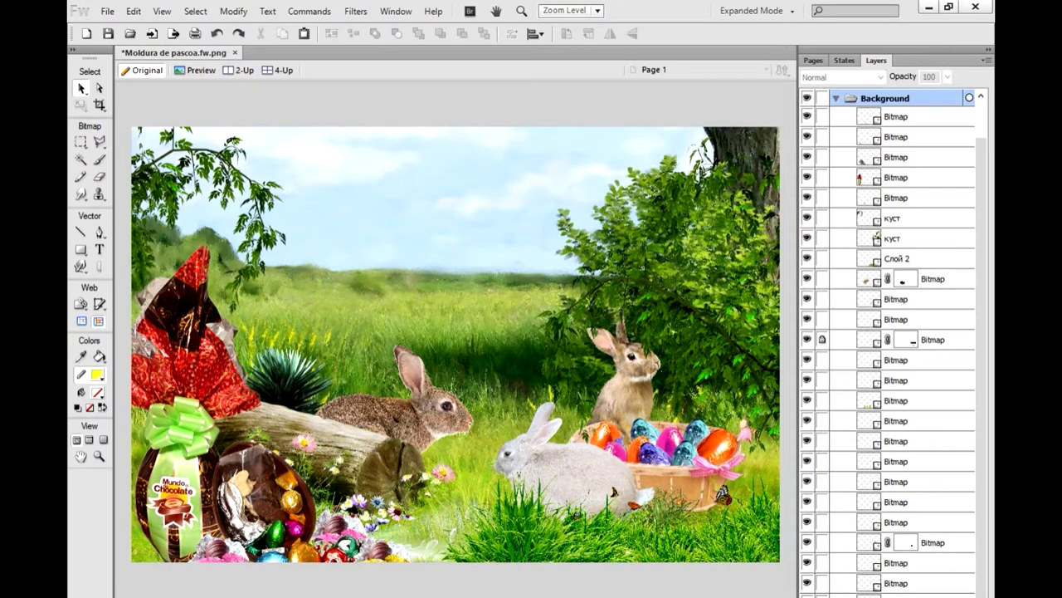
pyautogui.hotkey('ctrl', 'z')
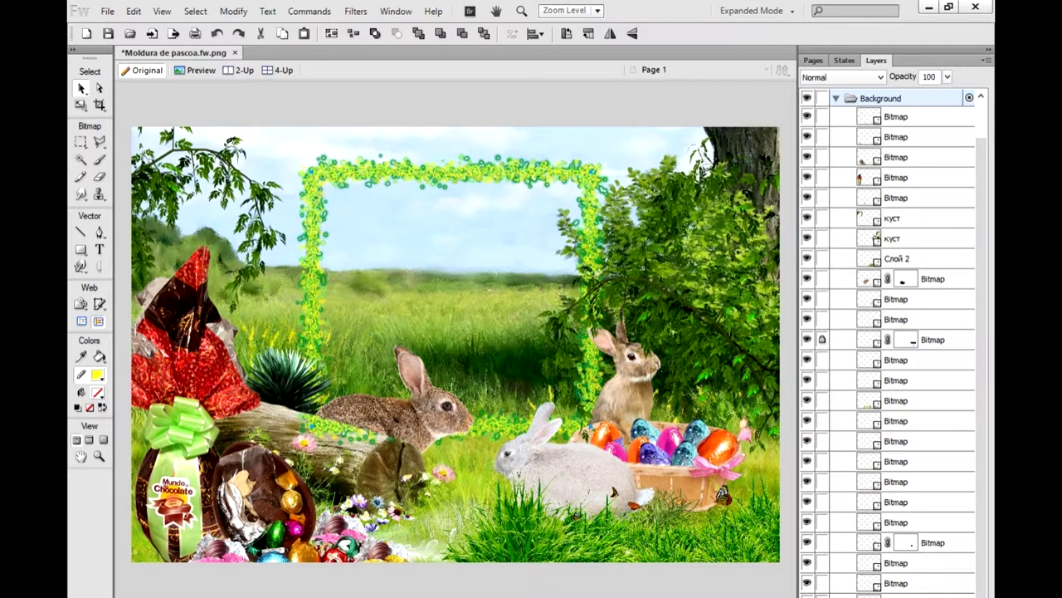
# Recolour the vine frame orange (#FF8000) and fill its interior with white (#FFFFFF).
pyautogui.click(305, 32)
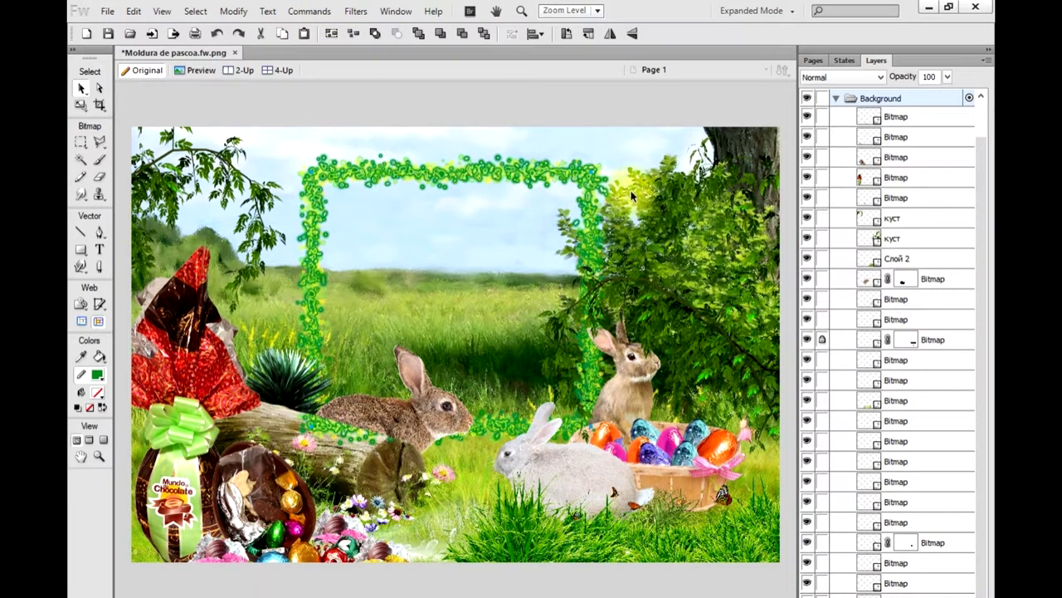
pyautogui.click(426, 585)
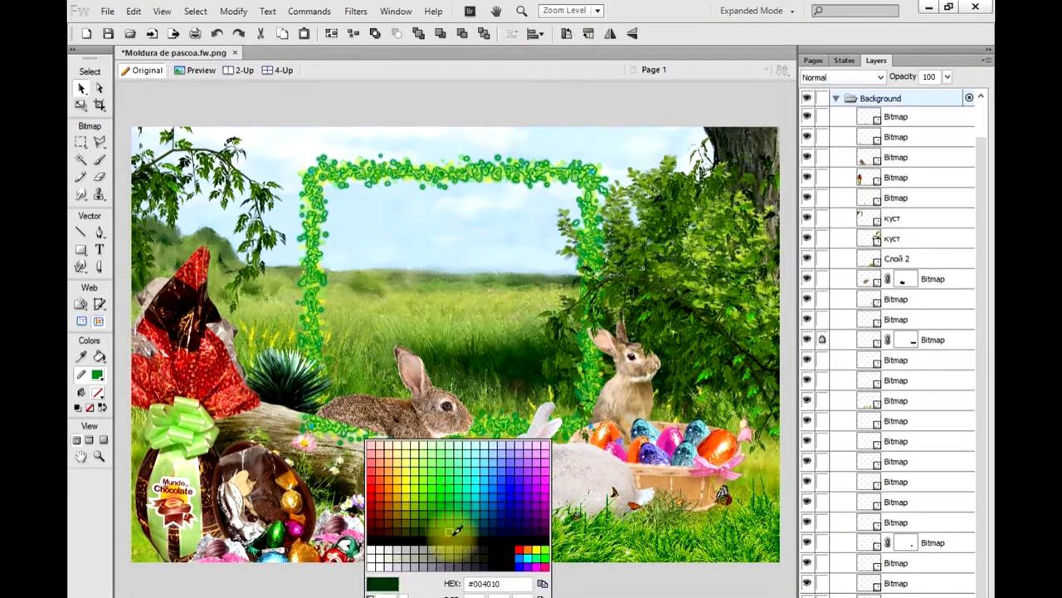
pyautogui.click(396, 485)
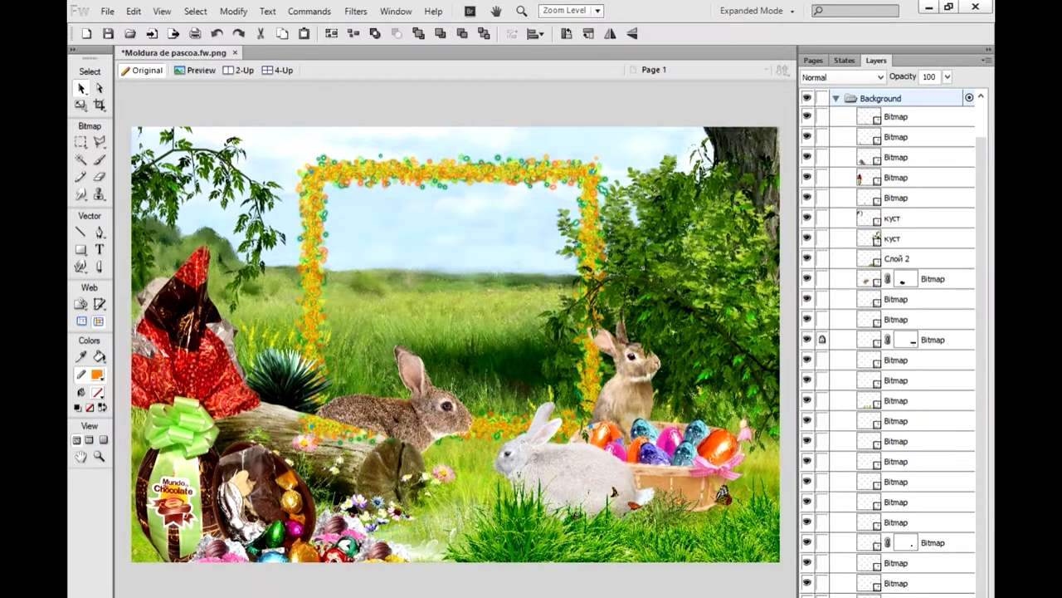
pyautogui.click(236, 592)
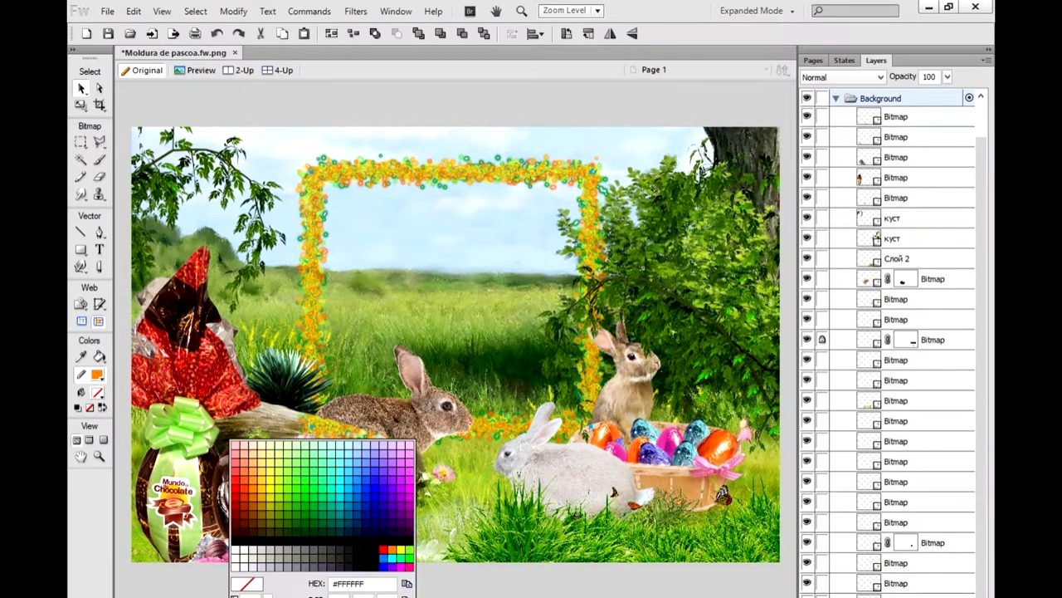
pyautogui.click(237, 550)
pyautogui.click(269, 503)
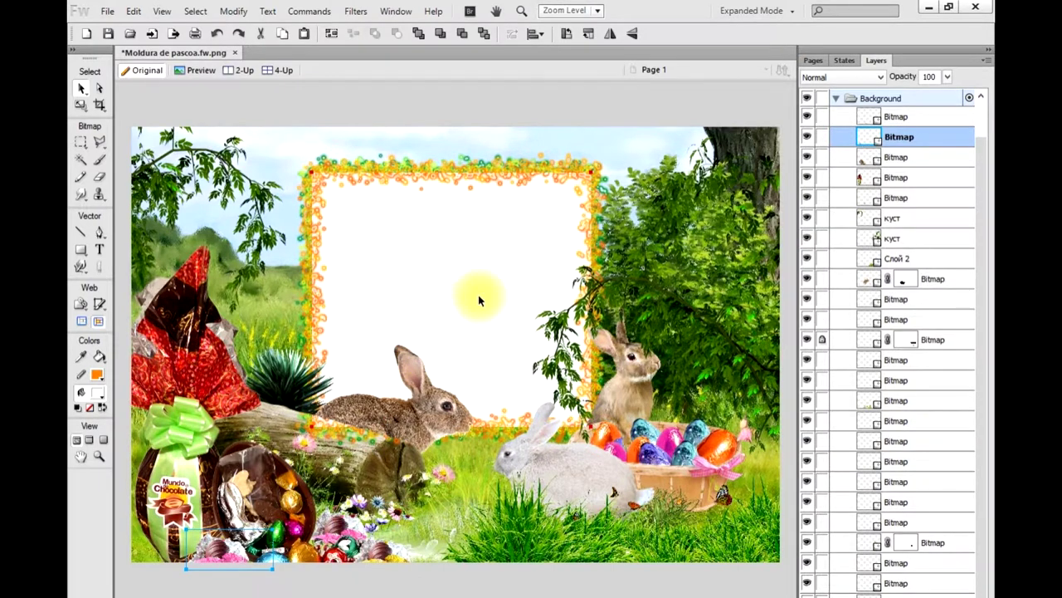
# Paste and undo several changes, leaving the frame's centre filled solid white.
pyautogui.click(517, 180)
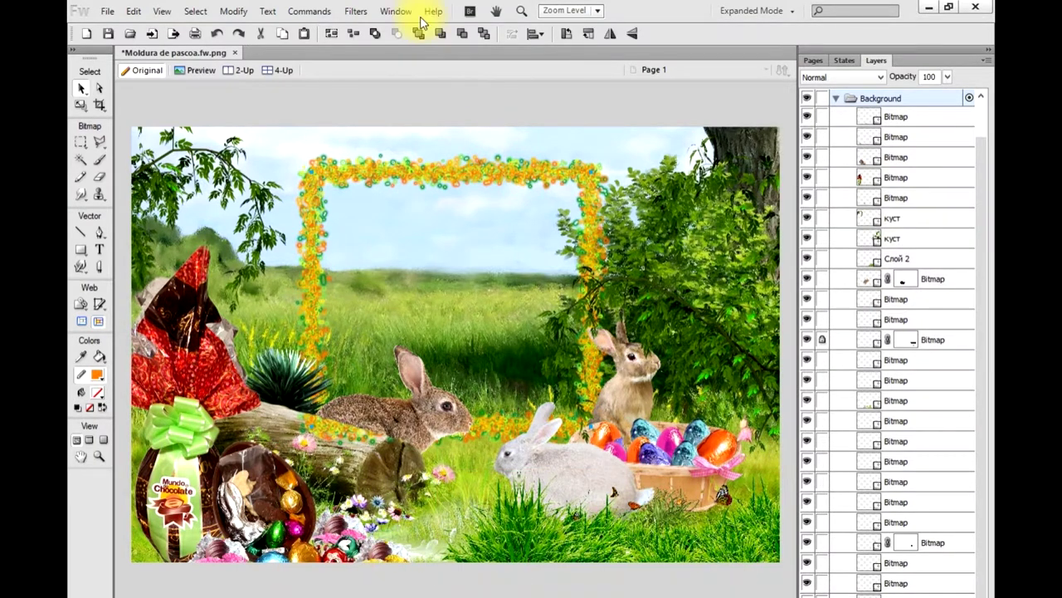
pyautogui.click(305, 33)
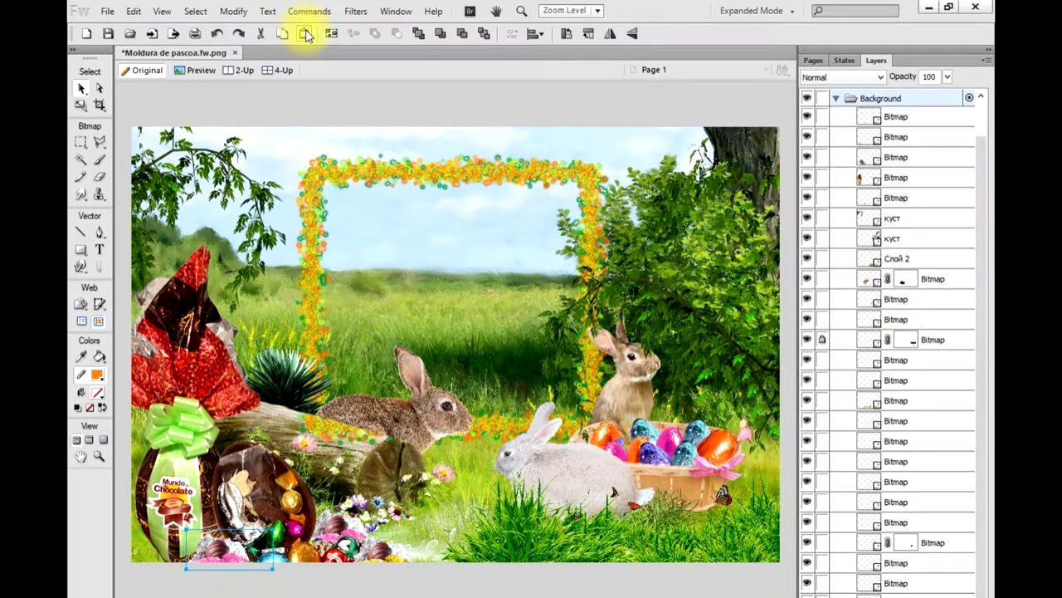
pyautogui.click(305, 35)
pyautogui.click(218, 33)
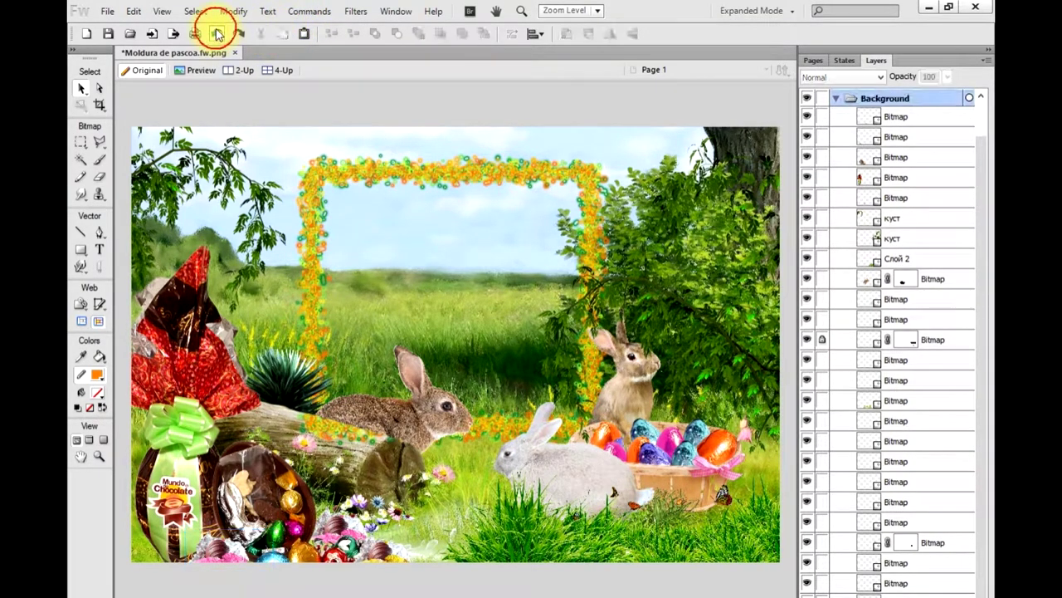
pyautogui.click(217, 33)
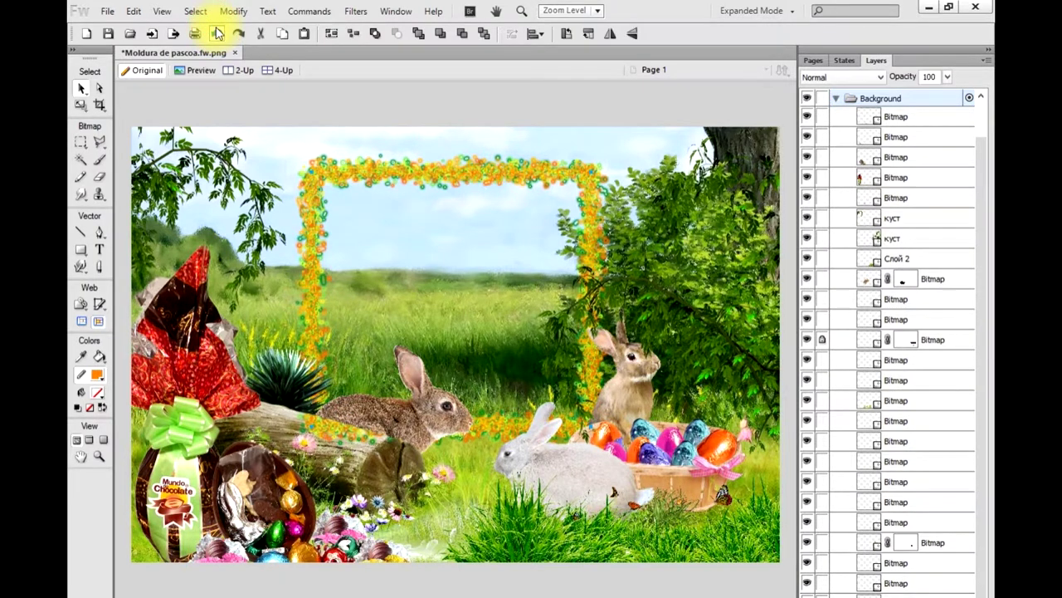
pyautogui.click(217, 33)
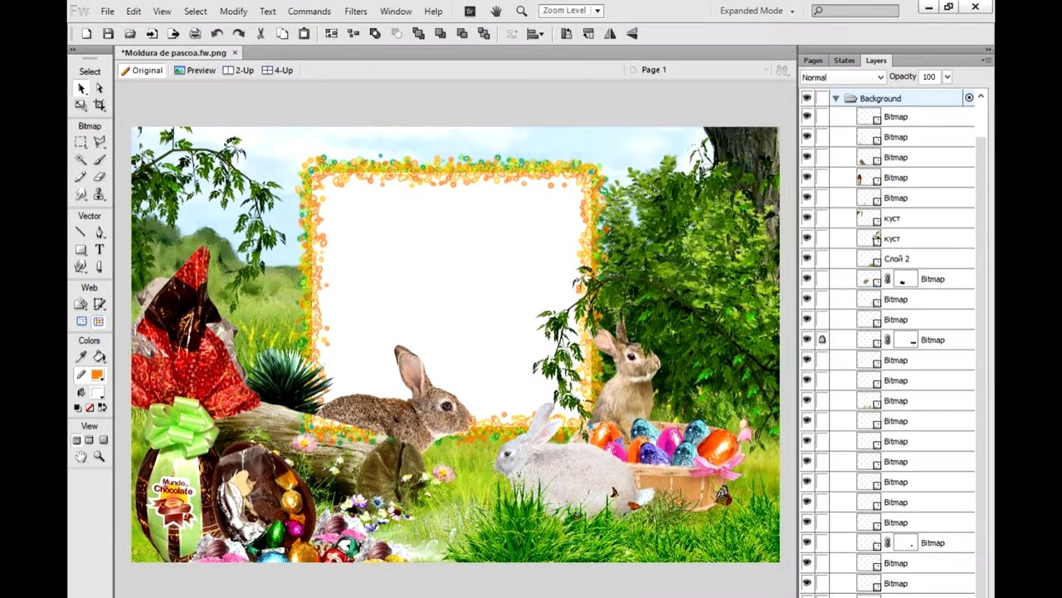
pyautogui.hotkey('ctrl', 'y')
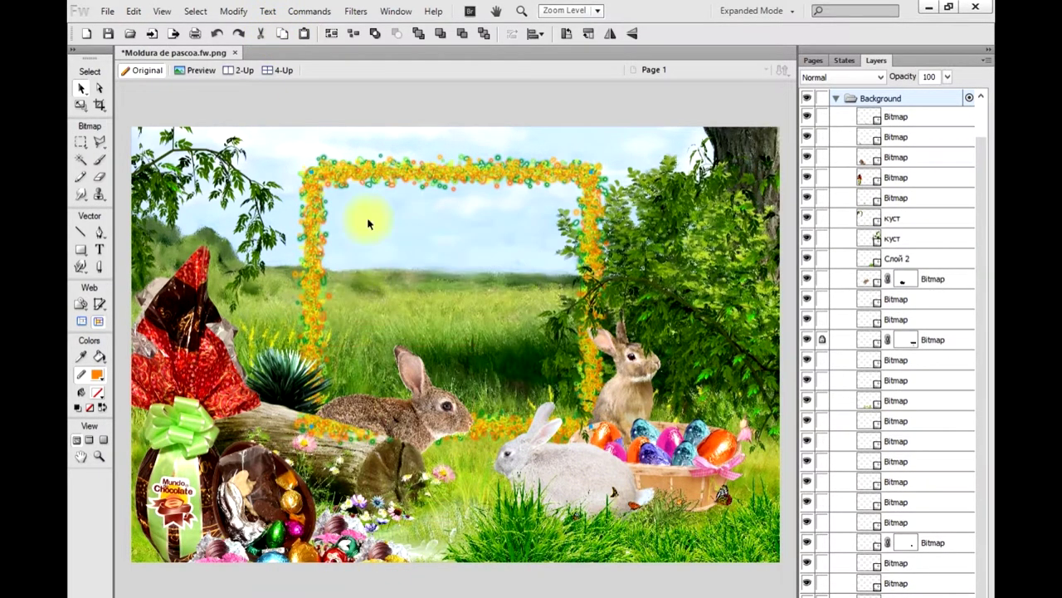
pyautogui.click(304, 33)
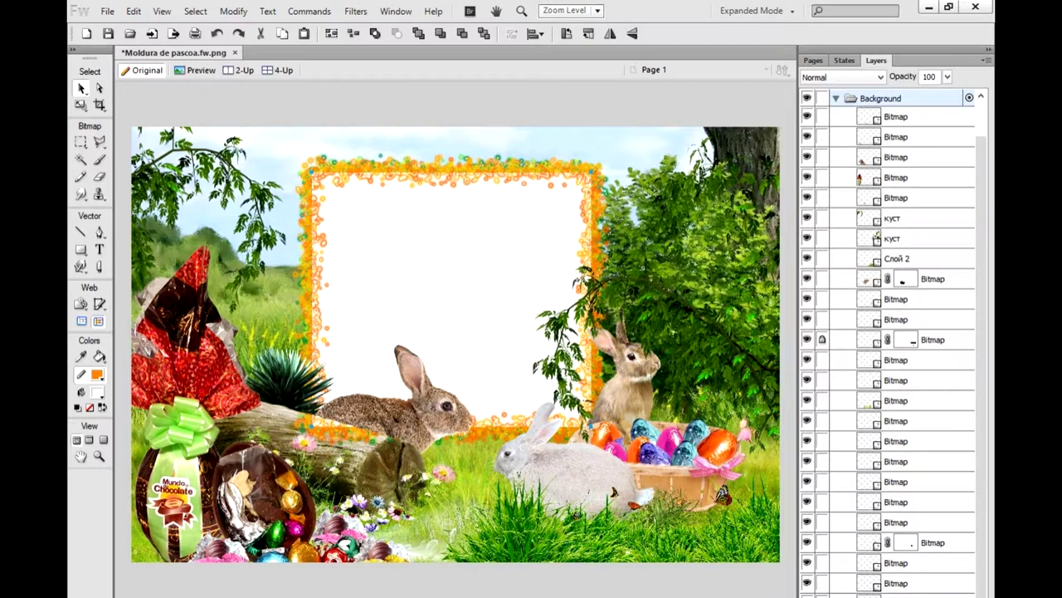
# Set the frame's stroke colour to None, removing the orange stroke.
pyautogui.click(372, 594)
pyautogui.click(384, 583)
pyautogui.click(531, 459)
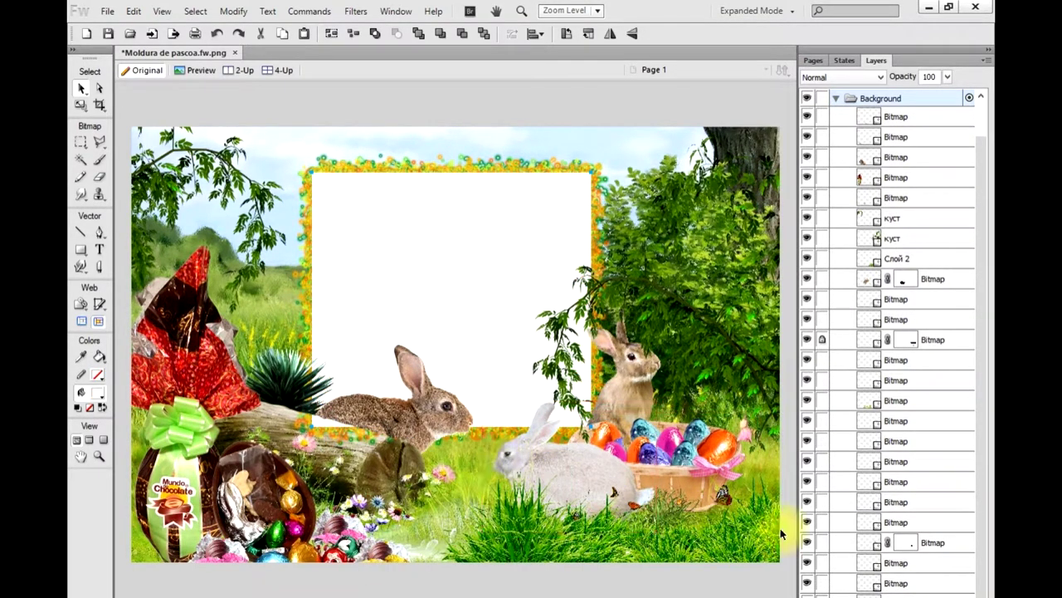
pyautogui.moveTo(979, 348); pyautogui.dragTo(974, 427)
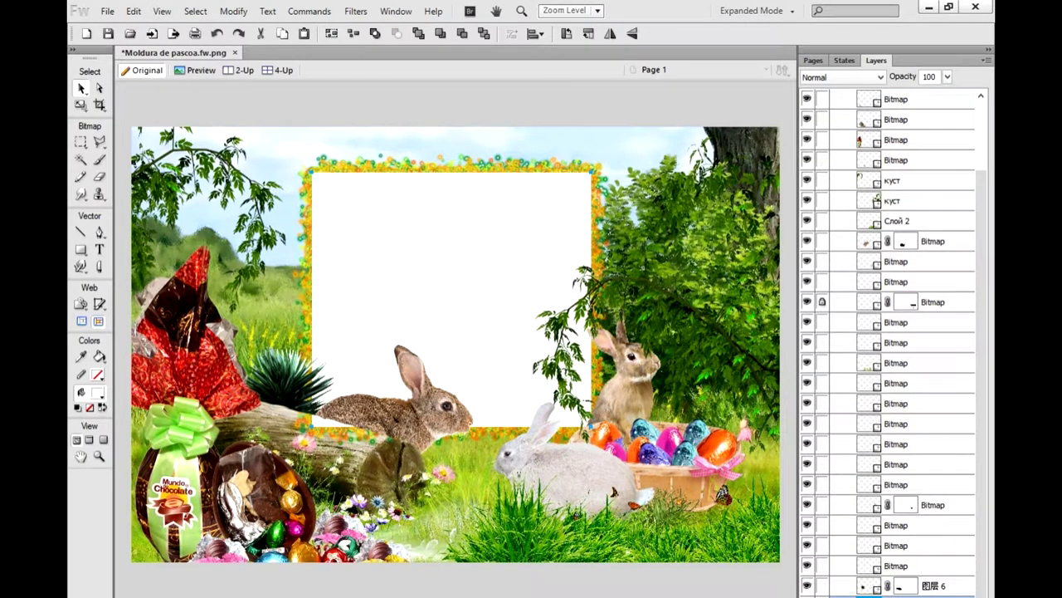
pyautogui.hotkey('ctrl', 'z')
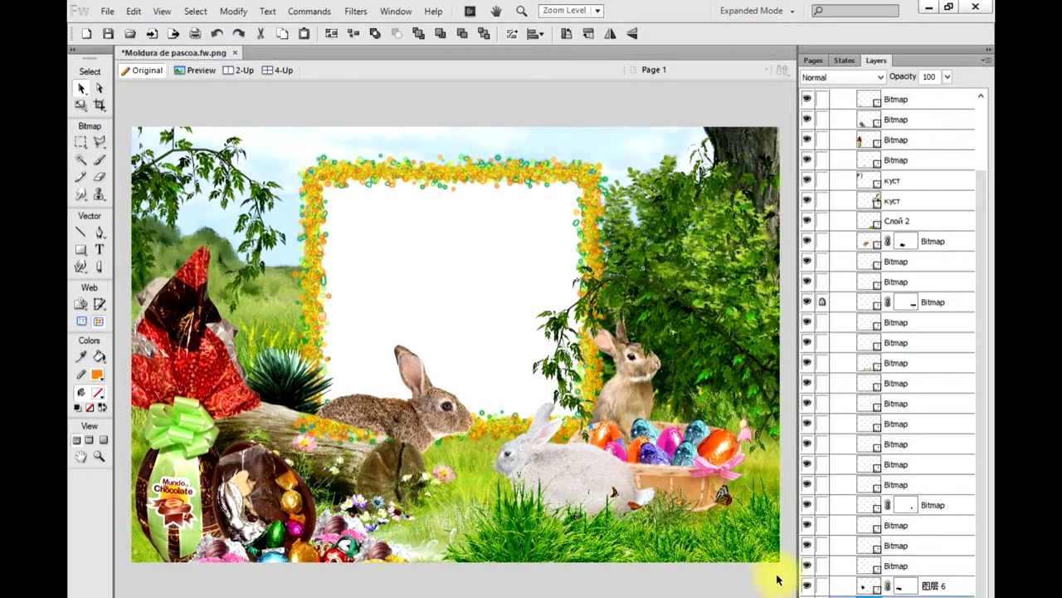
pyautogui.click(81, 374)
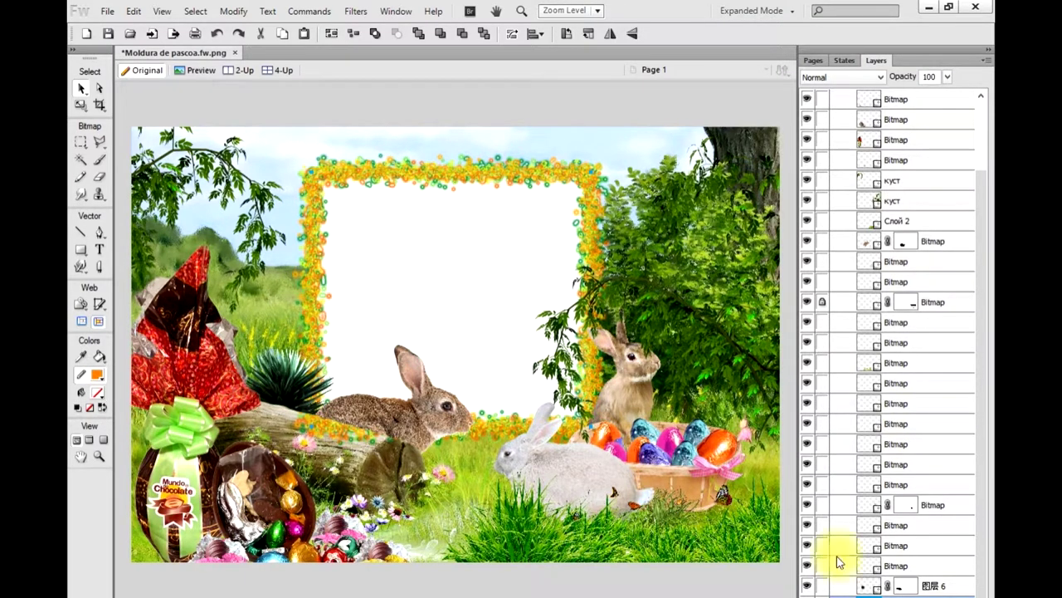
pyautogui.click(330, 34)
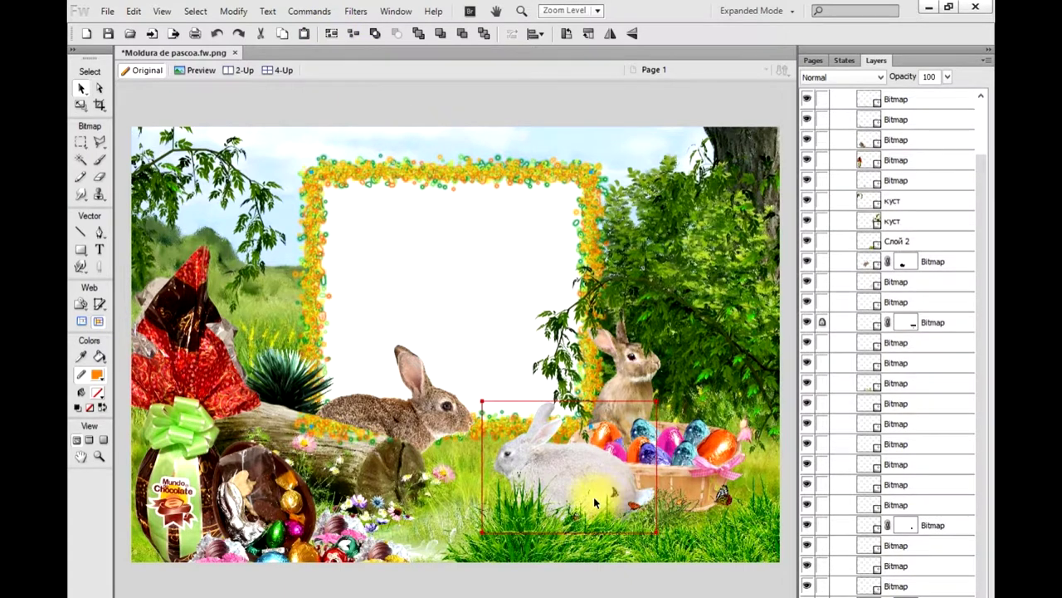
pyautogui.click(571, 488)
pyautogui.click(770, 591)
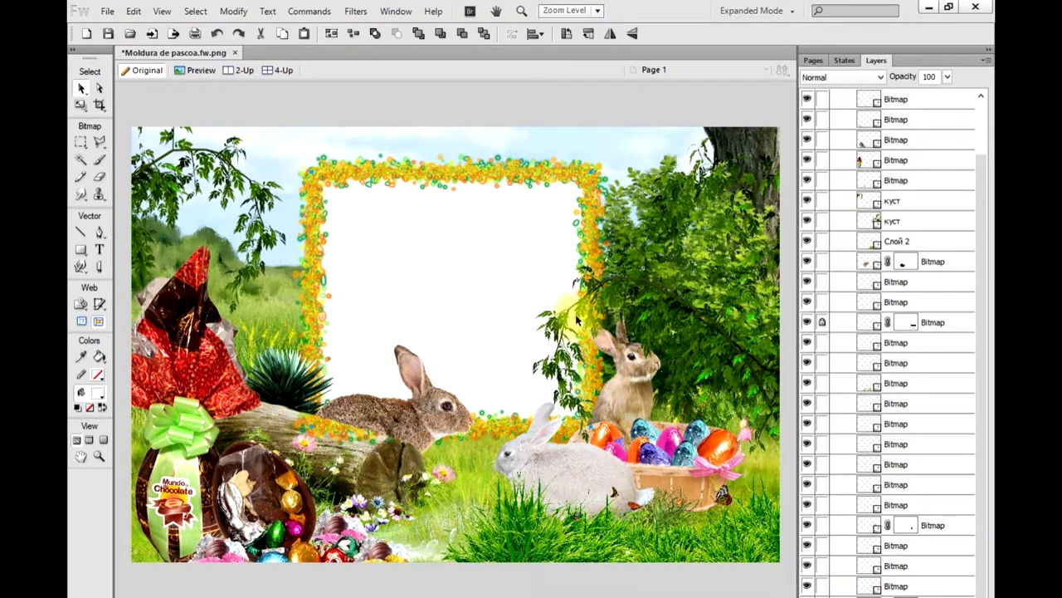
# Maximize the Fireworks window and select the decorative frame bitmap with the Pointer tool.
pyautogui.rightClick(402, 249)
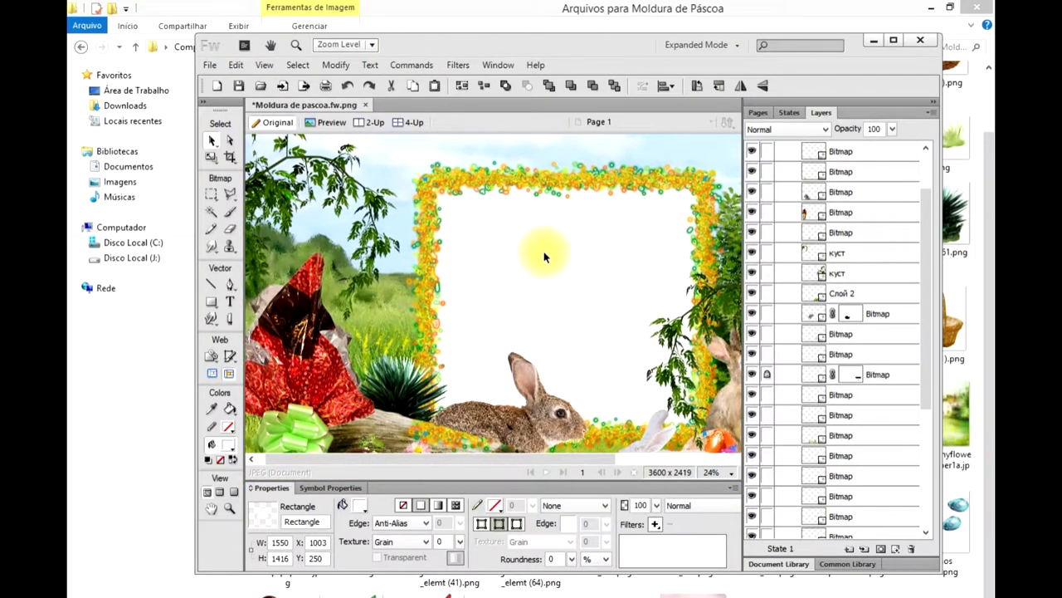
pyautogui.rightClick(547, 249)
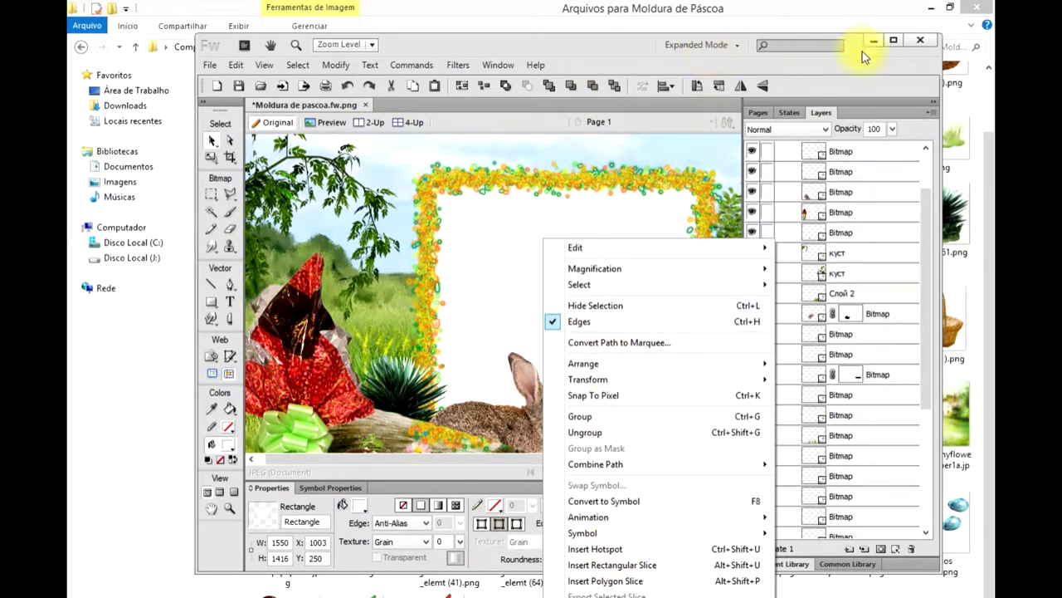
pyautogui.click(893, 40)
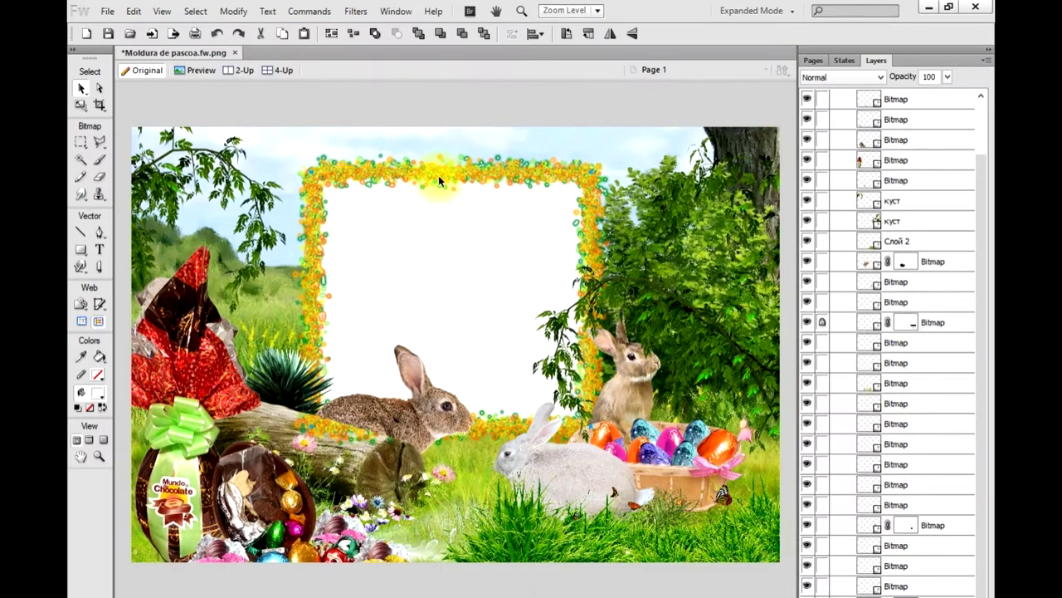
pyautogui.rightClick(430, 207)
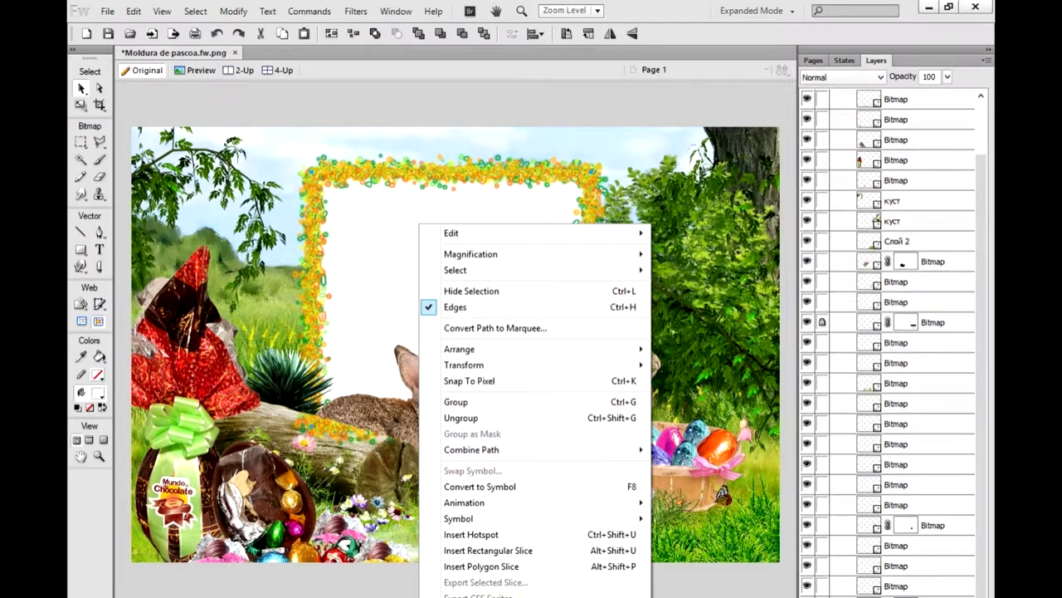
pyautogui.click(378, 216)
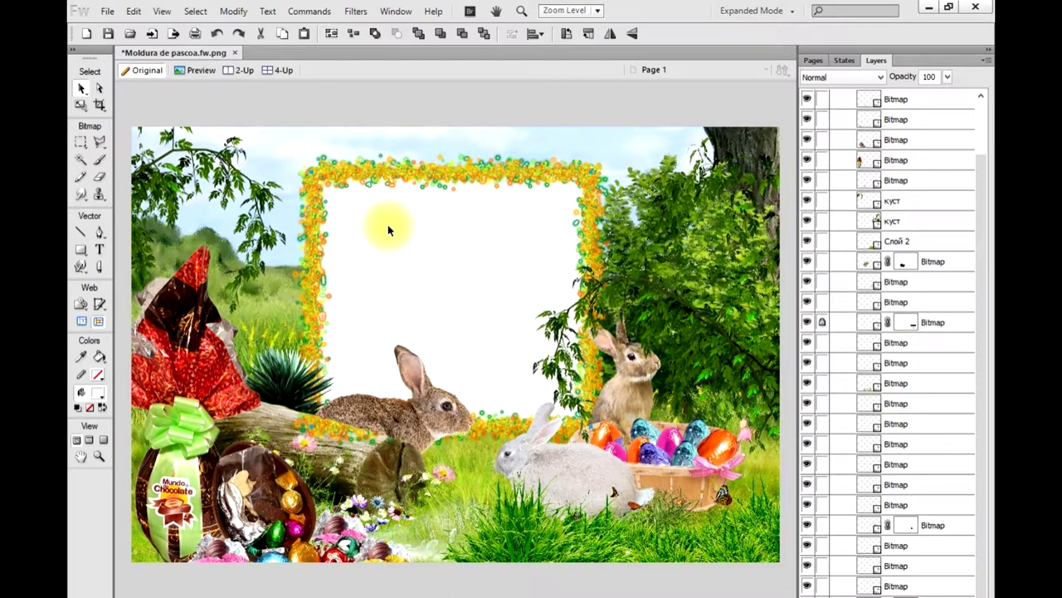
pyautogui.click(388, 224)
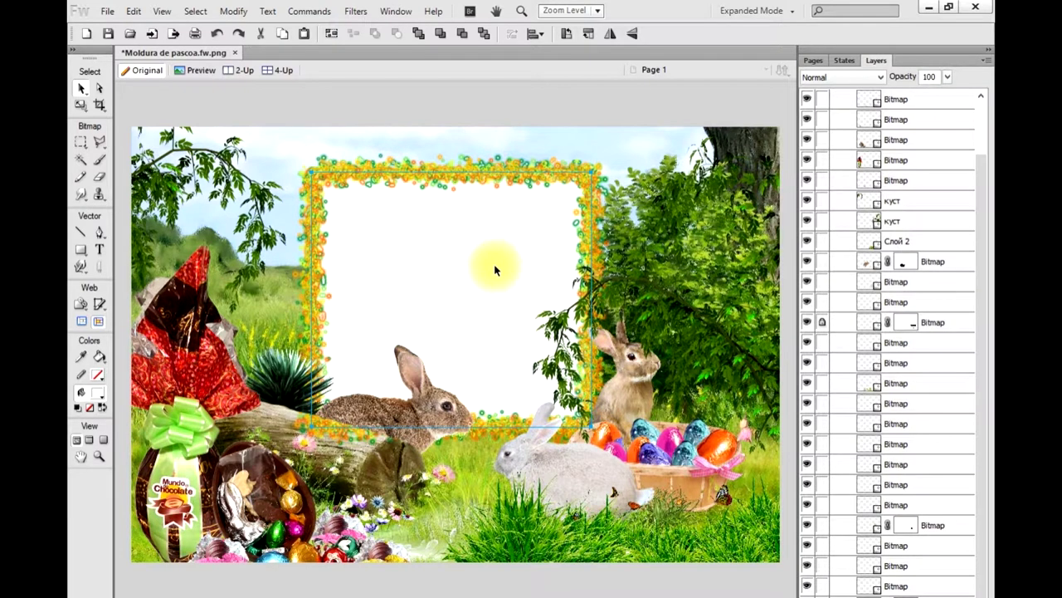
# Try a Magic Wand selection of the frame's white interior, then select the frame and background bitmaps.
pyautogui.click(81, 160)
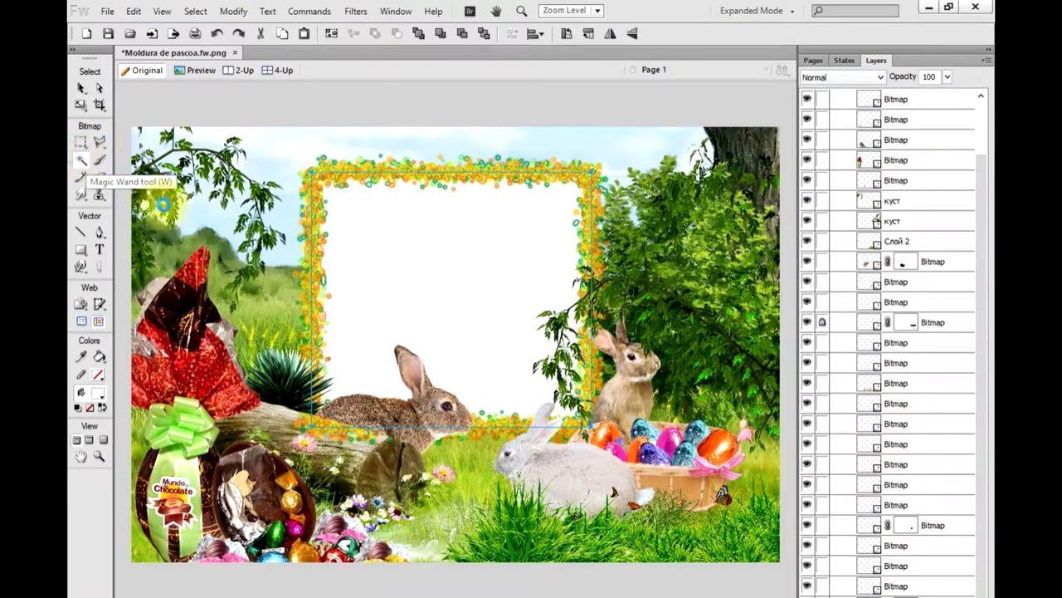
pyautogui.hotkey('ctrl', 'd')
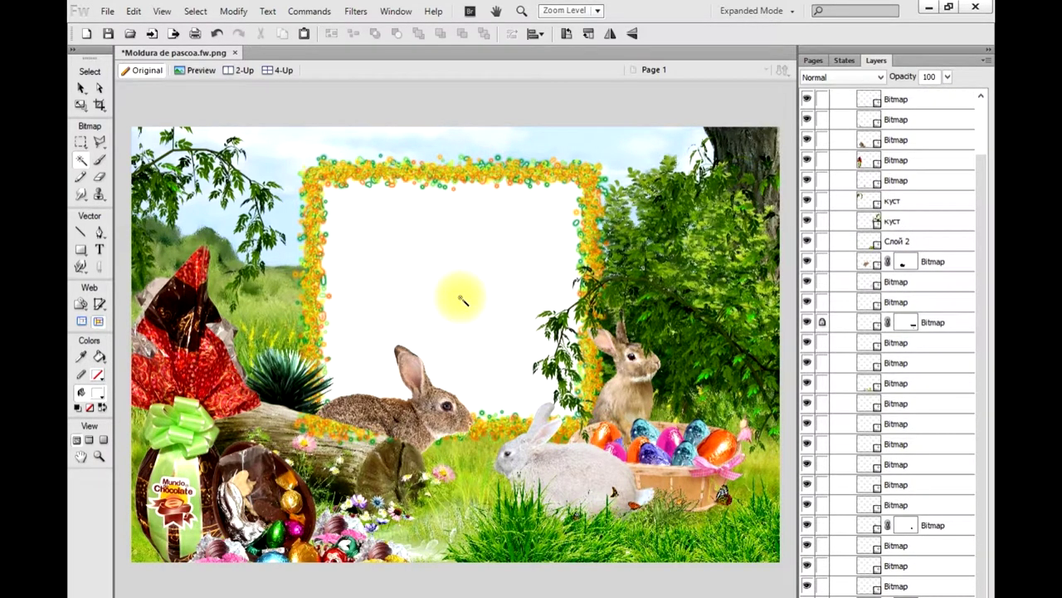
pyautogui.click(462, 300)
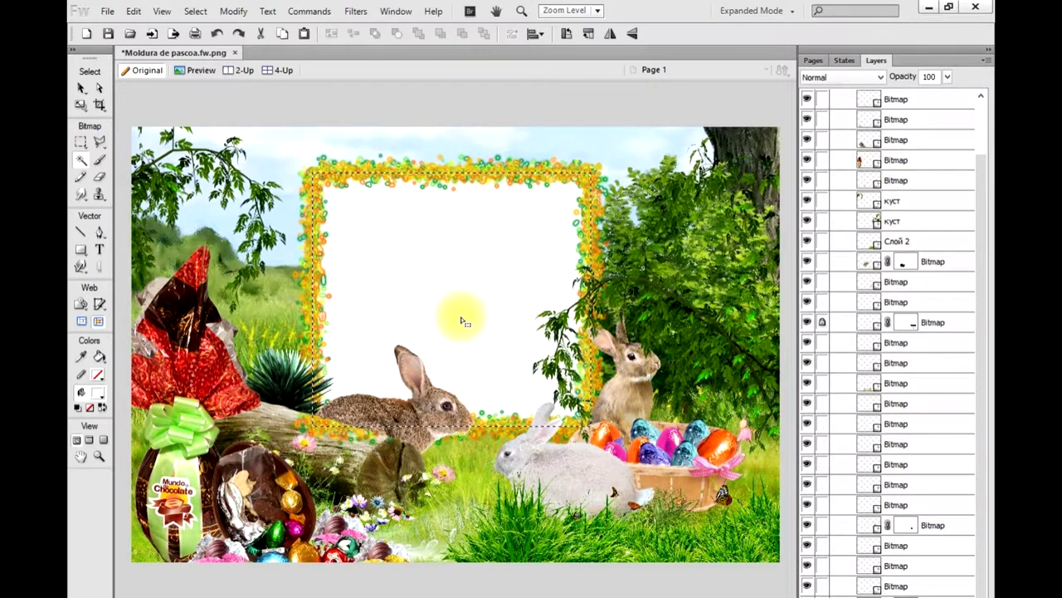
pyautogui.click(456, 315)
pyautogui.click(80, 87)
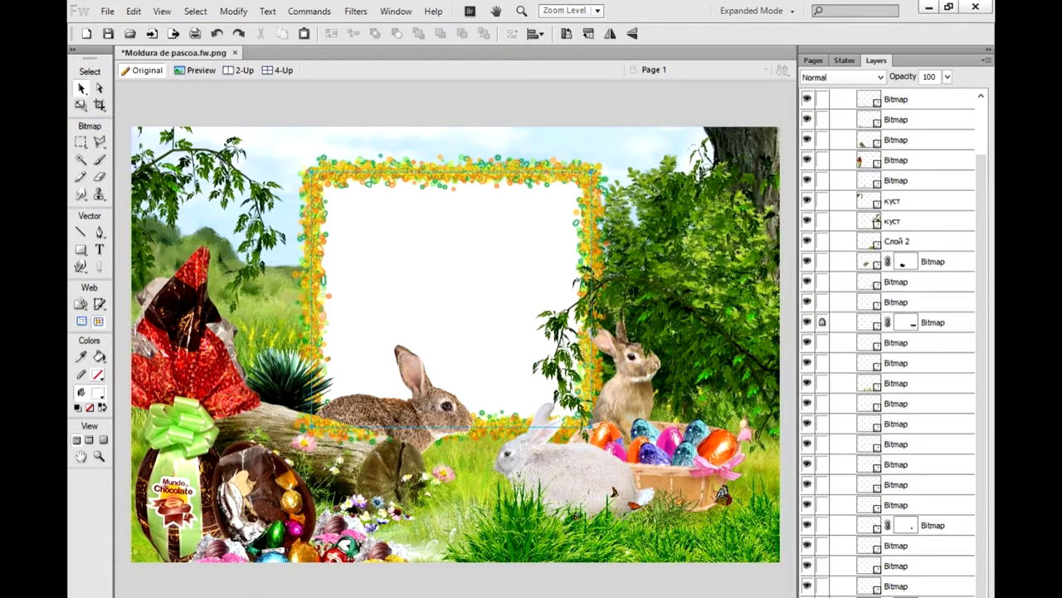
pyautogui.click(747, 531)
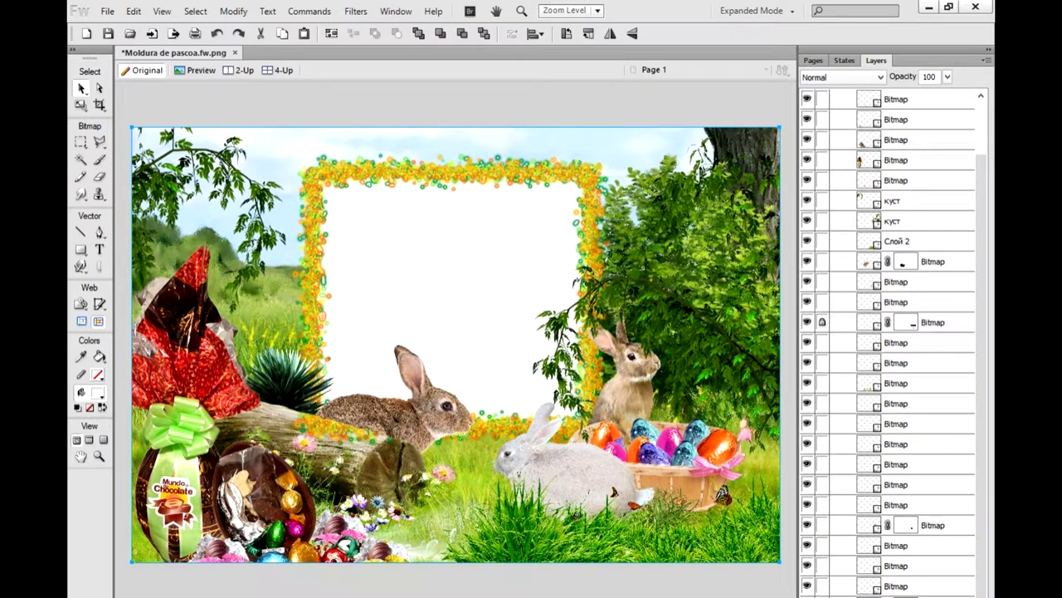
# Lasso a small canvas area, paste a copy and nudge it near the log.
pyautogui.click(99, 141)
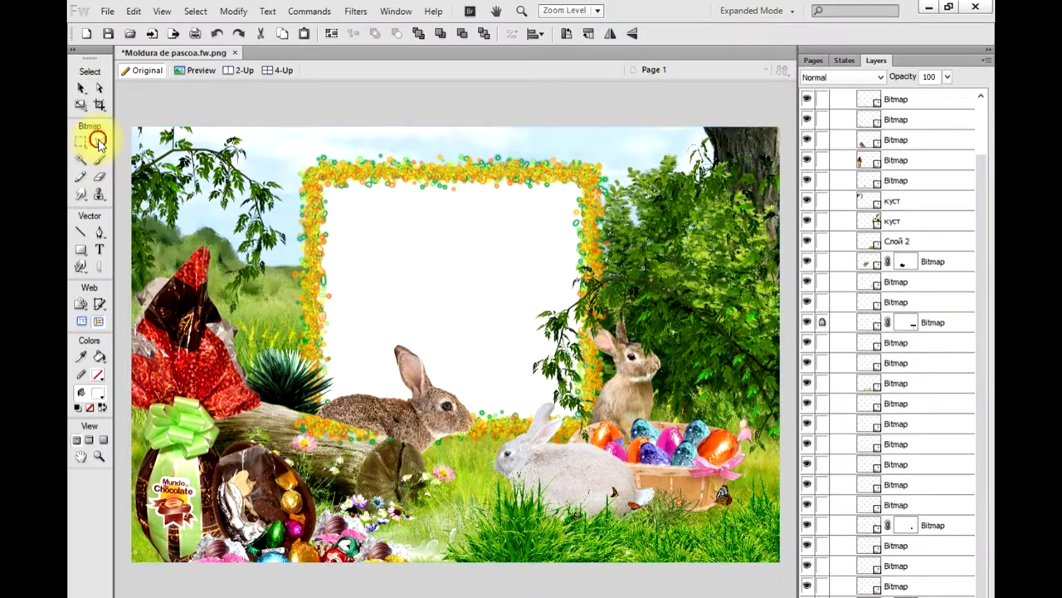
pyautogui.moveTo(283, 398)
pyautogui.mouseDown()
pyautogui.moveTo(409, 436)
pyautogui.moveTo(415, 448)
pyautogui.moveTo(390, 498)
pyautogui.moveTo(282, 515)
pyautogui.moveTo(223, 425)
pyautogui.moveTo(282, 390)
pyautogui.mouseUp()
pyautogui.click(303, 33)
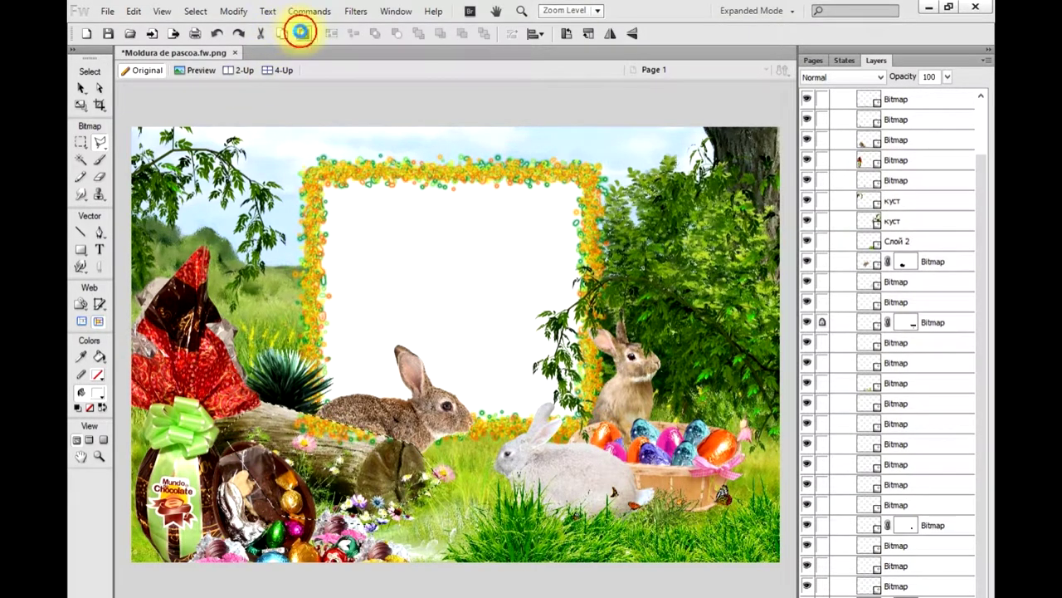
pyautogui.moveTo(327, 470); pyautogui.dragTo(319, 456)
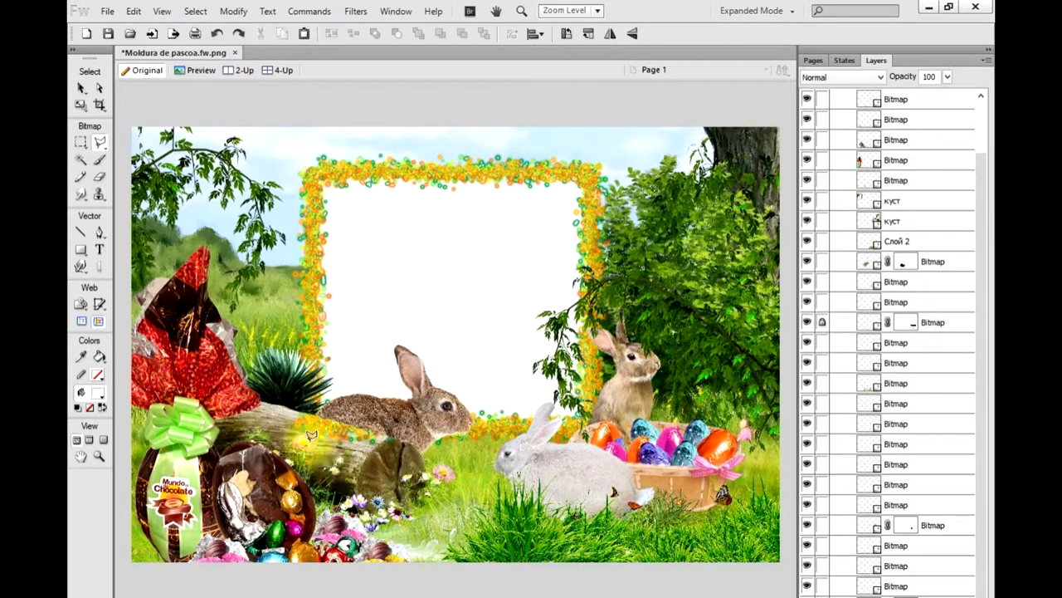
pyautogui.click(81, 87)
pyautogui.click(451, 302)
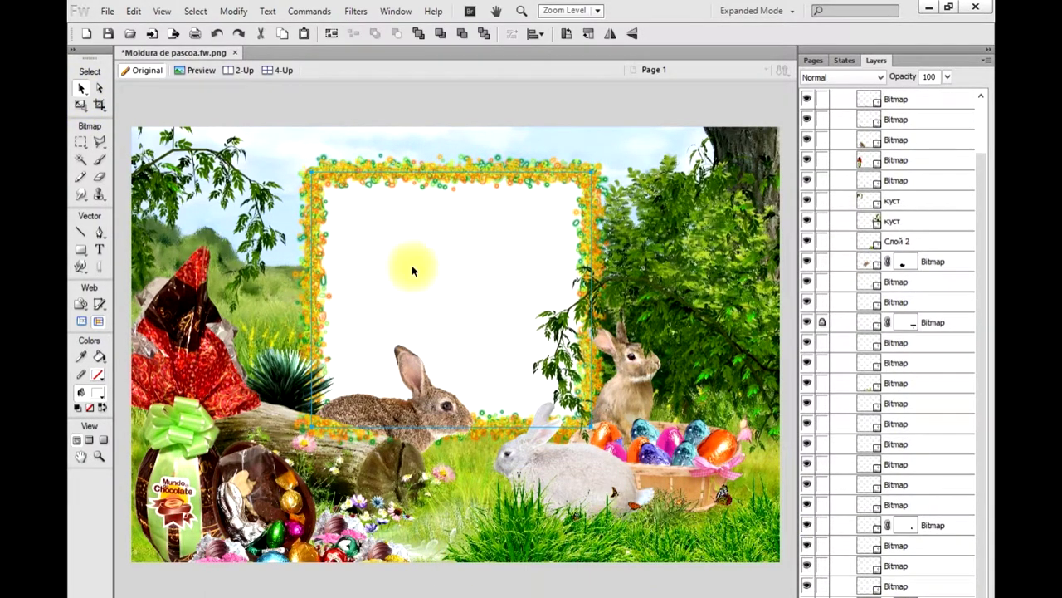
# Magic Wand the white frame interior and delete it, leaving a transparent checkerboard centre.
pyautogui.click(80, 158)
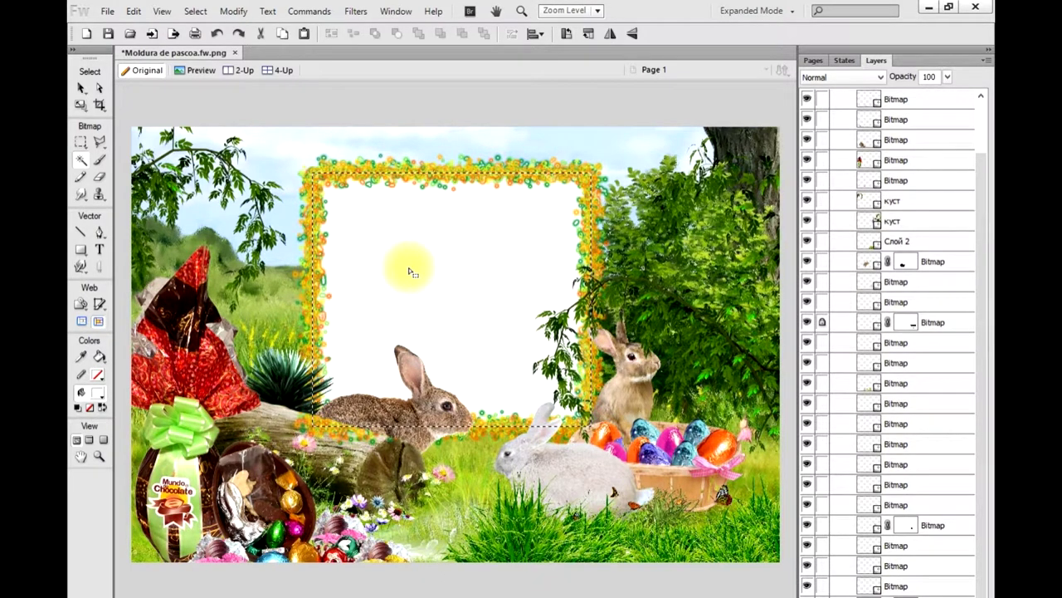
pyautogui.moveTo(982, 452); pyautogui.dragTo(982, 469)
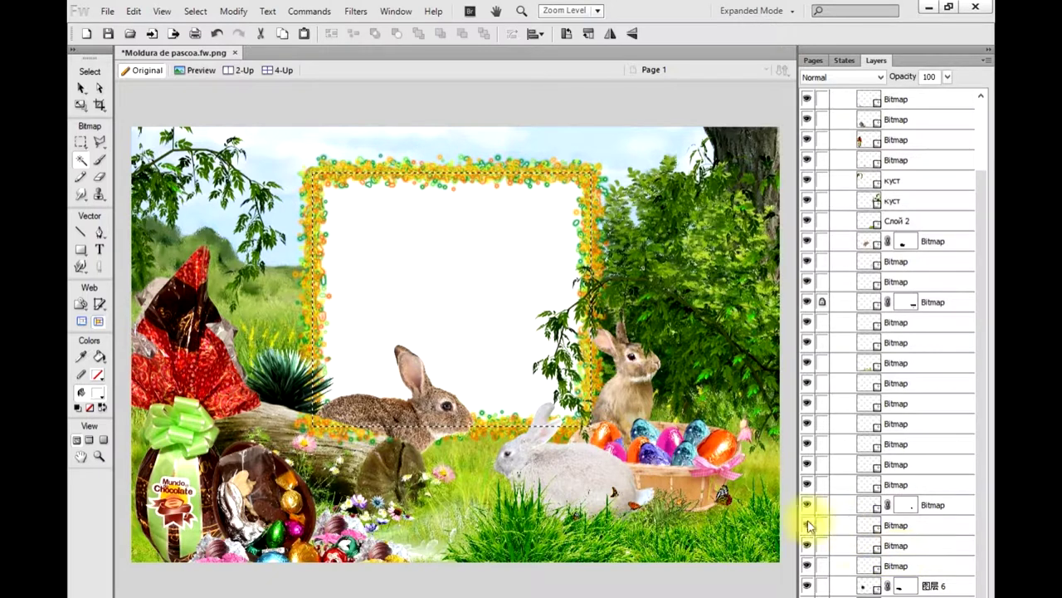
pyautogui.click(438, 351)
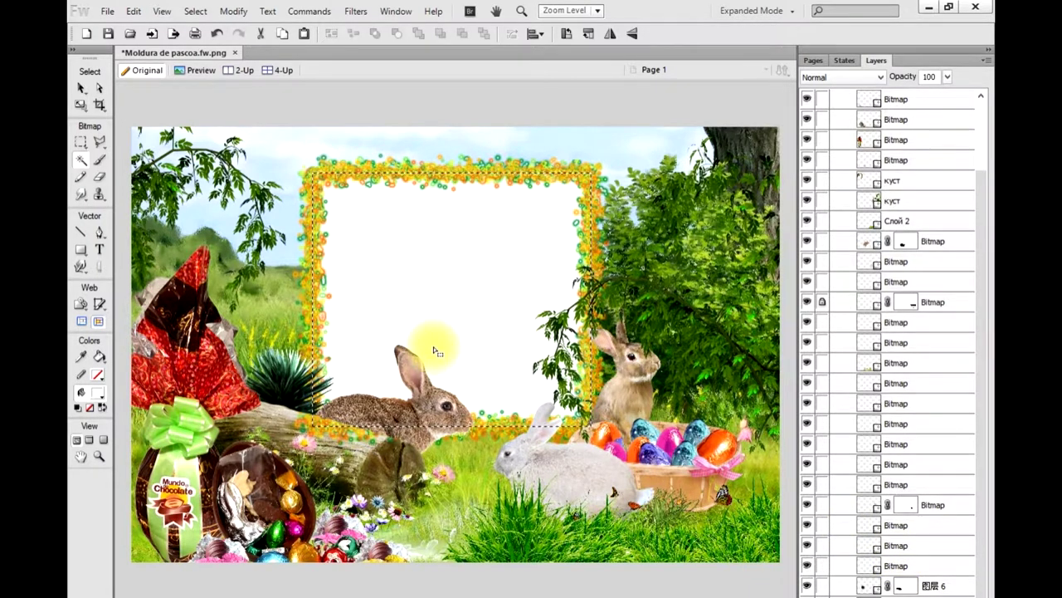
pyautogui.click(434, 310)
pyautogui.click(81, 87)
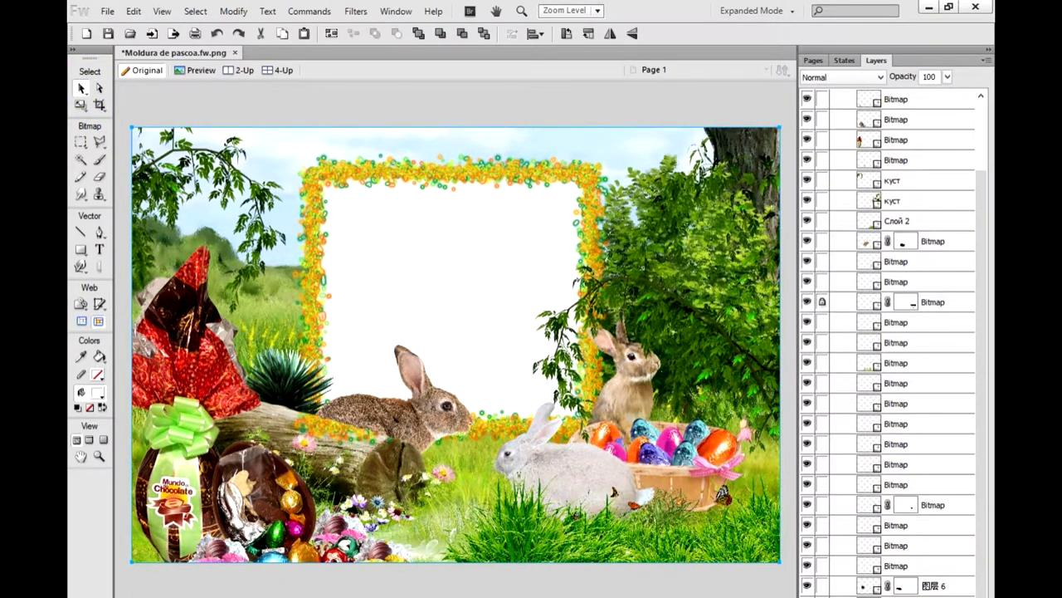
pyautogui.press('Delete')
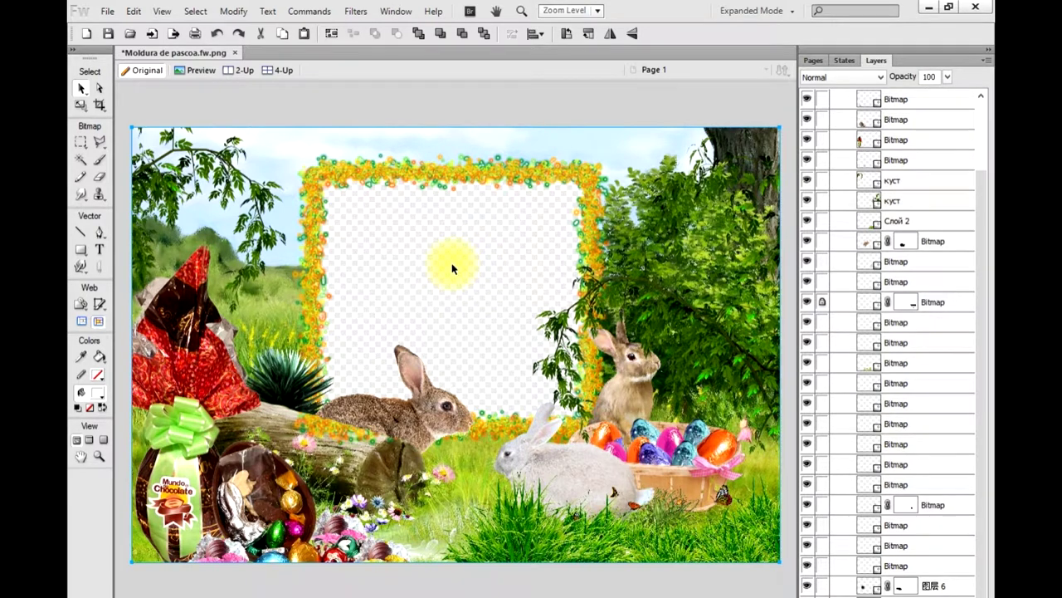
pyautogui.click(398, 221)
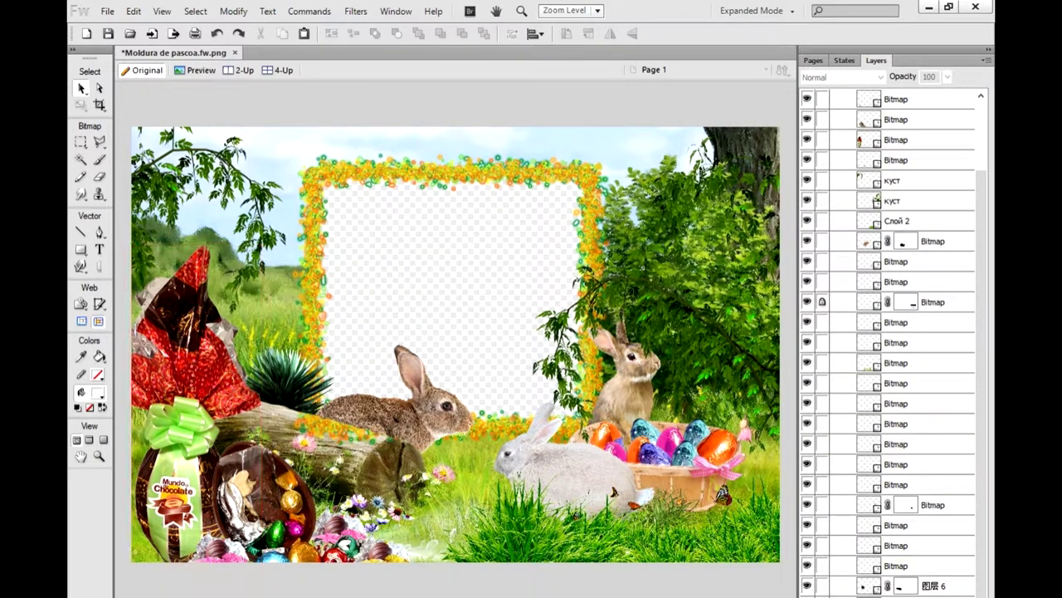
pyautogui.click(158, 577)
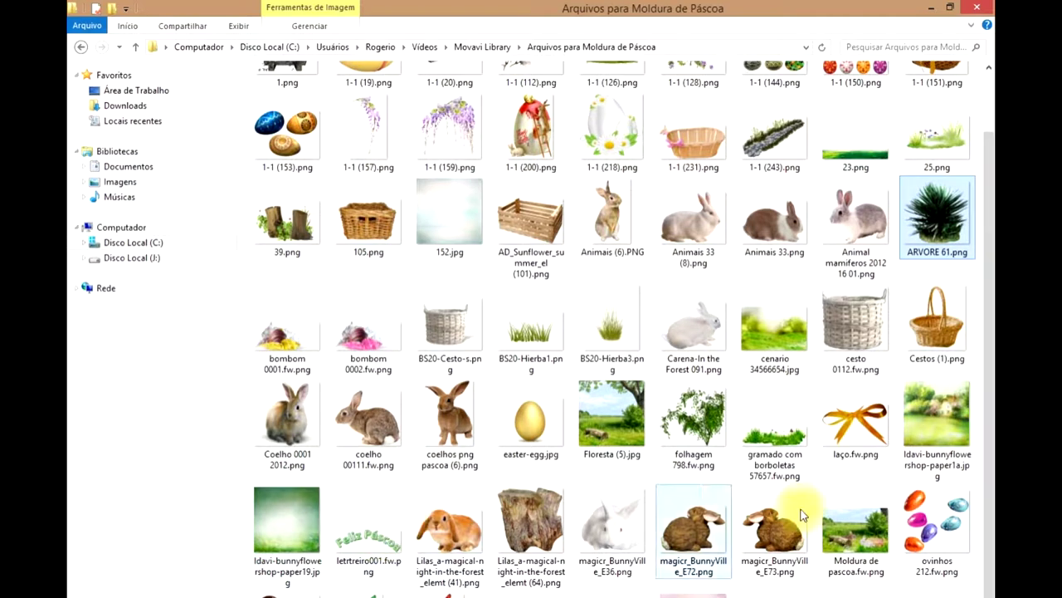
# Select the letrtreiro001.fw.png 'Feliz Páscoa' title file in the Easter assets folder.
pyautogui.moveTo(990, 386); pyautogui.dragTo(984, 332)
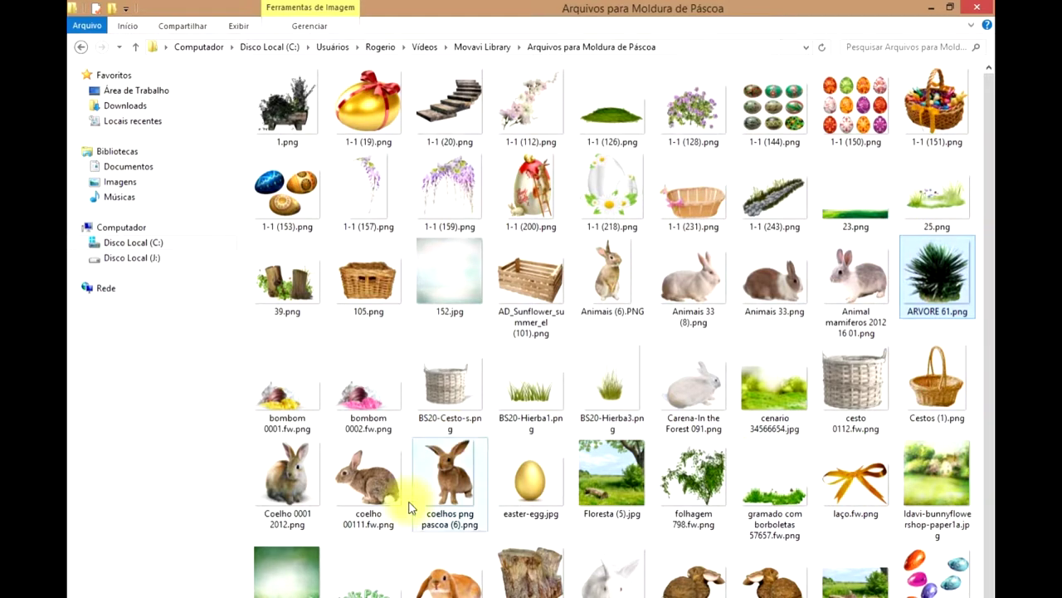
pyautogui.click(371, 581)
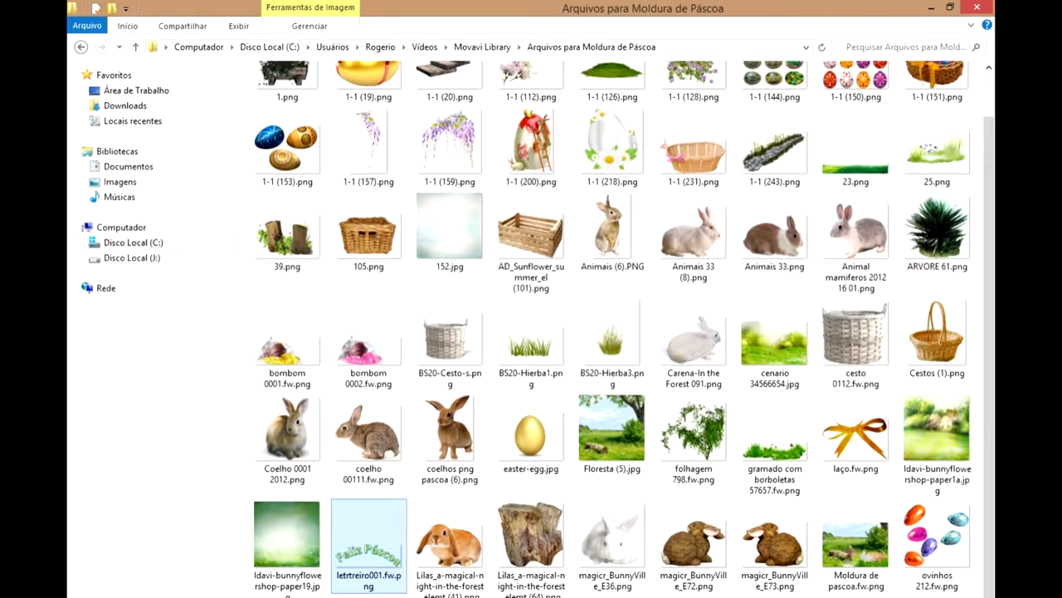
pyautogui.scroll(-1, 371, 581)
# Paste the 'Feliz Páscoa' title onto the frame's top border and enlarge it.
pyautogui.hotkey('ctrl', 'v')
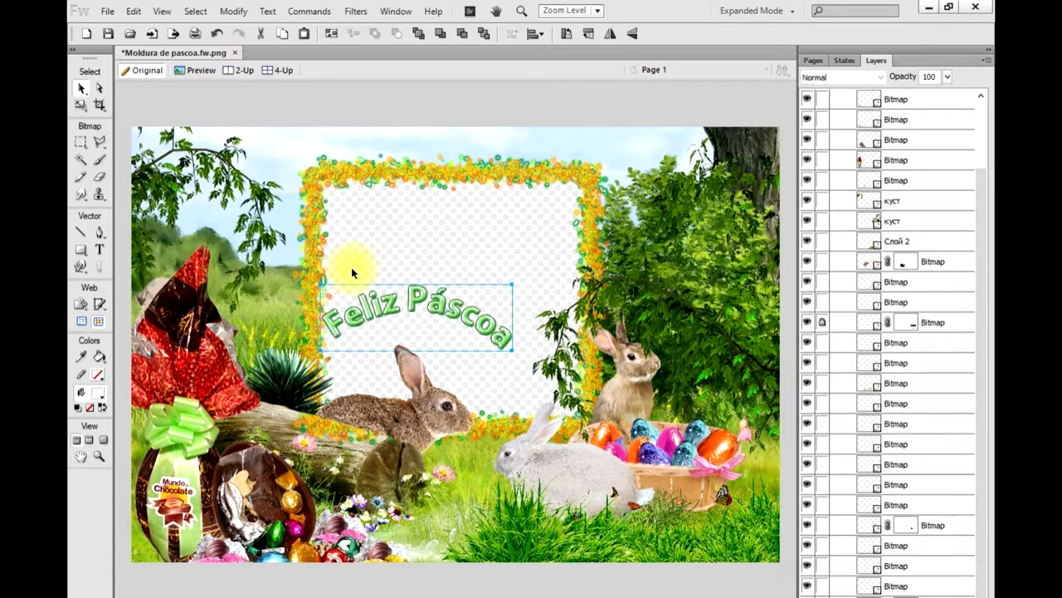
pyautogui.moveTo(402, 311); pyautogui.dragTo(432, 164)
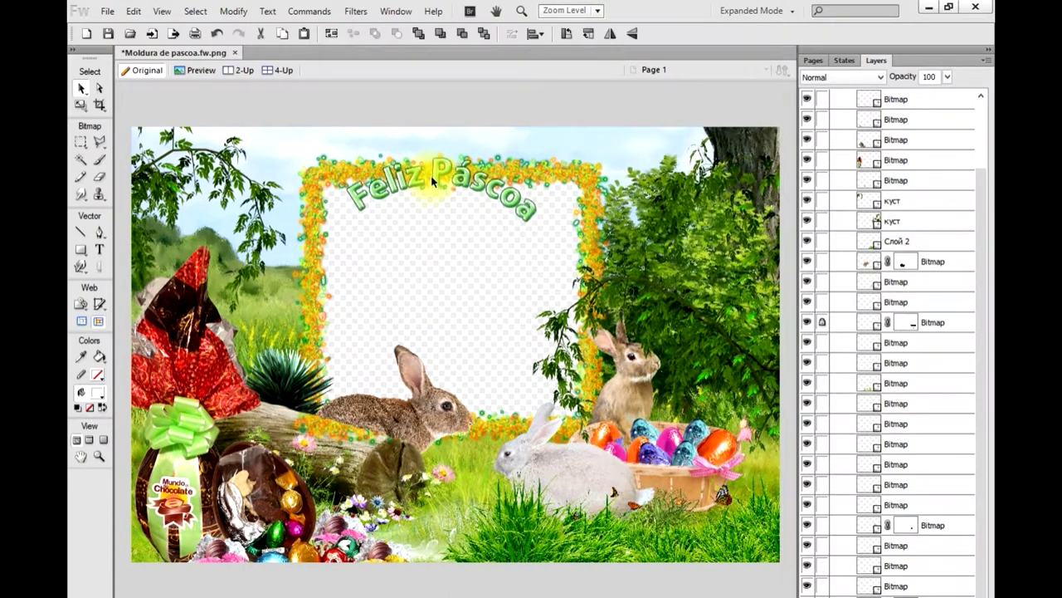
pyautogui.click(80, 105)
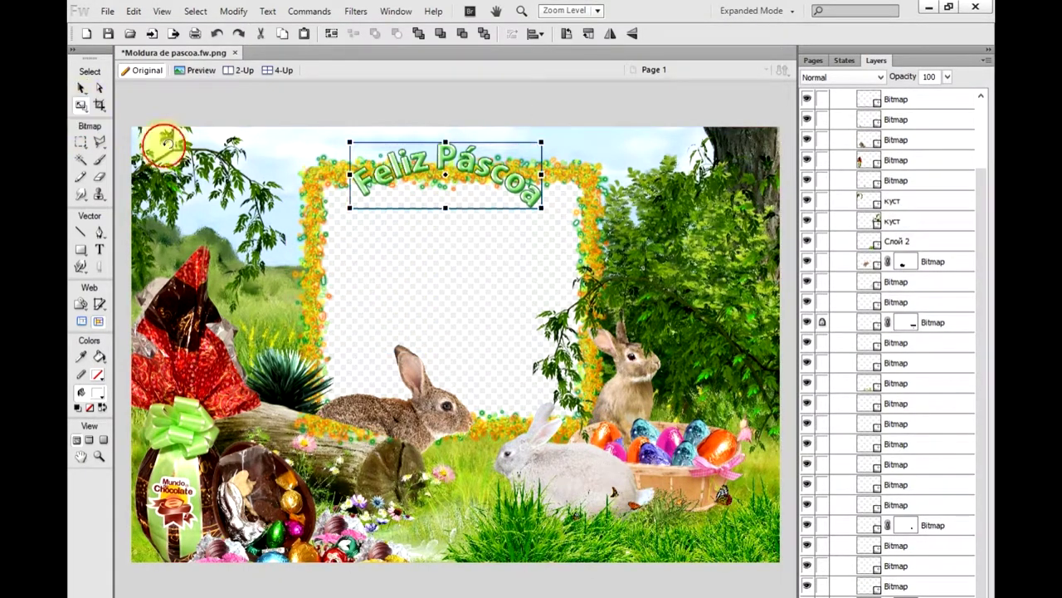
pyautogui.moveTo(541, 207); pyautogui.dragTo(596, 227)
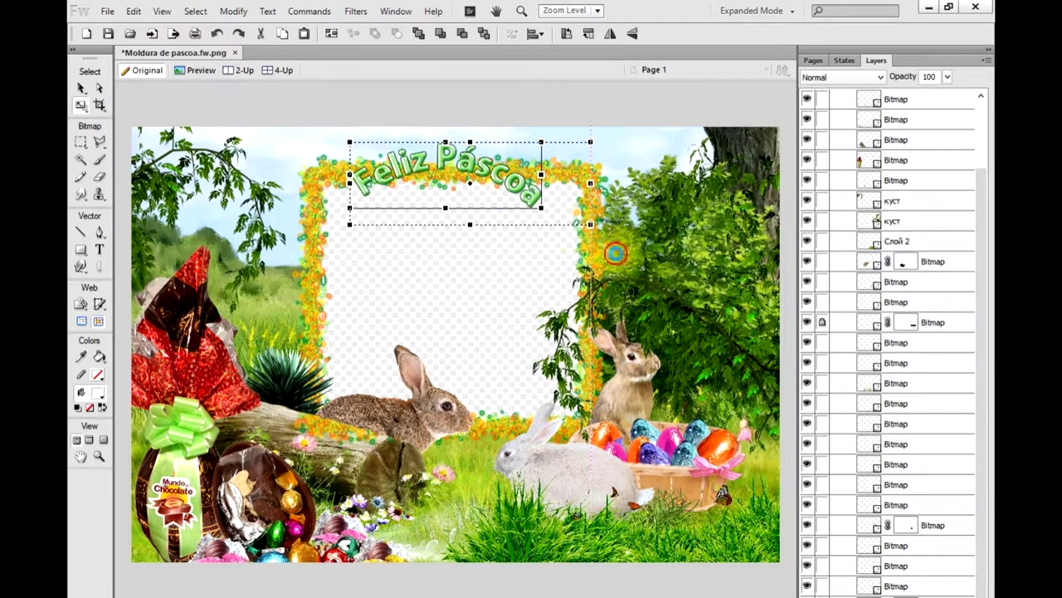
pyautogui.doubleClick(348, 214)
pyautogui.click(80, 87)
pyautogui.click(415, 172)
pyautogui.moveTo(415, 172); pyautogui.dragTo(378, 167)
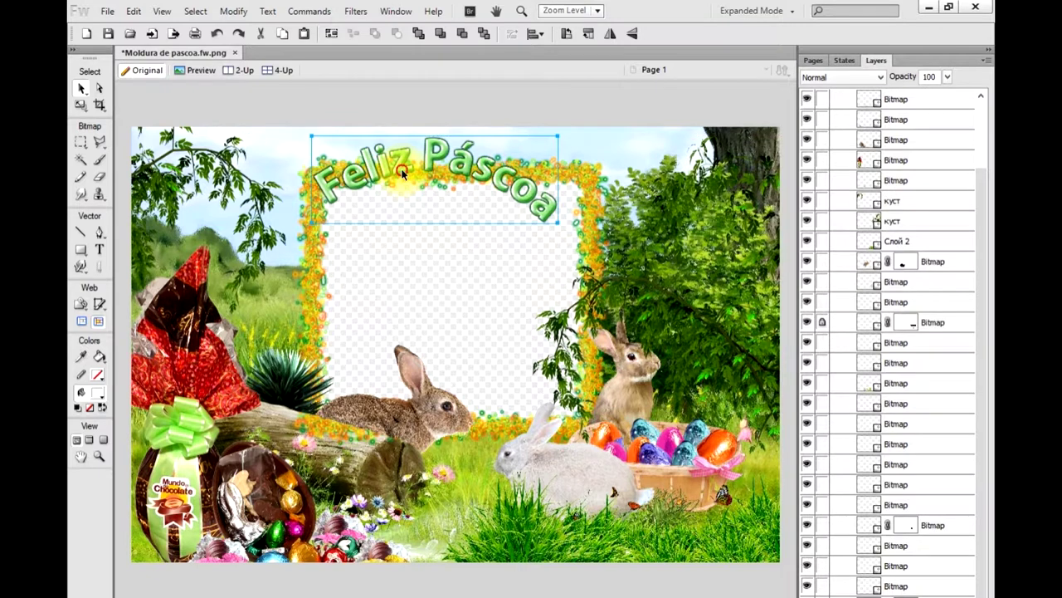
# Tilt the title and centre it over the frame, then add the golden bow image.
pyautogui.click(80, 104)
pyautogui.moveTo(128, 122); pyautogui.dragTo(189, 157)
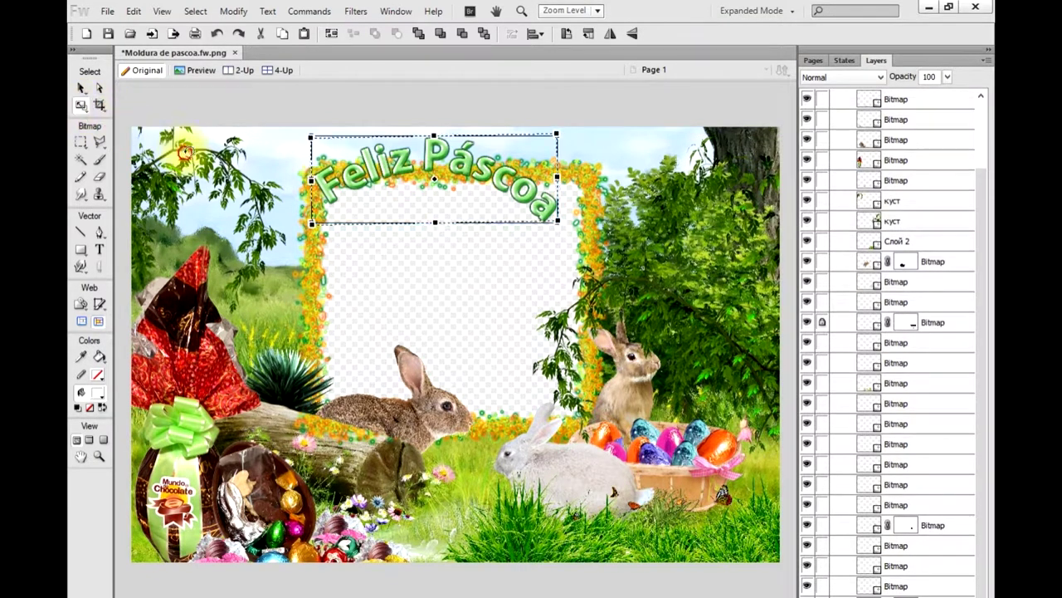
pyautogui.click(81, 87)
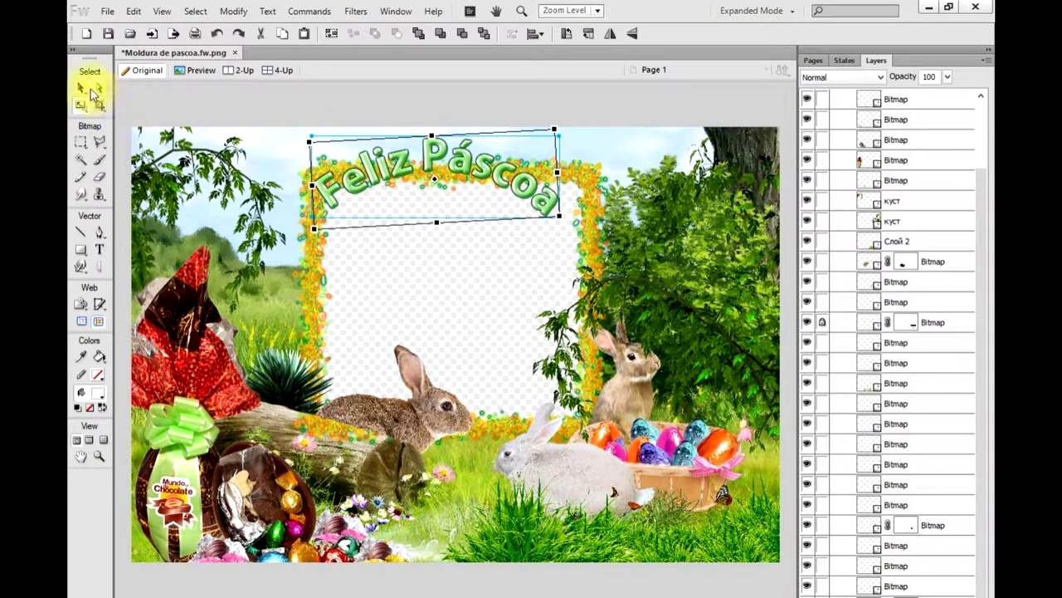
pyautogui.moveTo(384, 164); pyautogui.dragTo(411, 165)
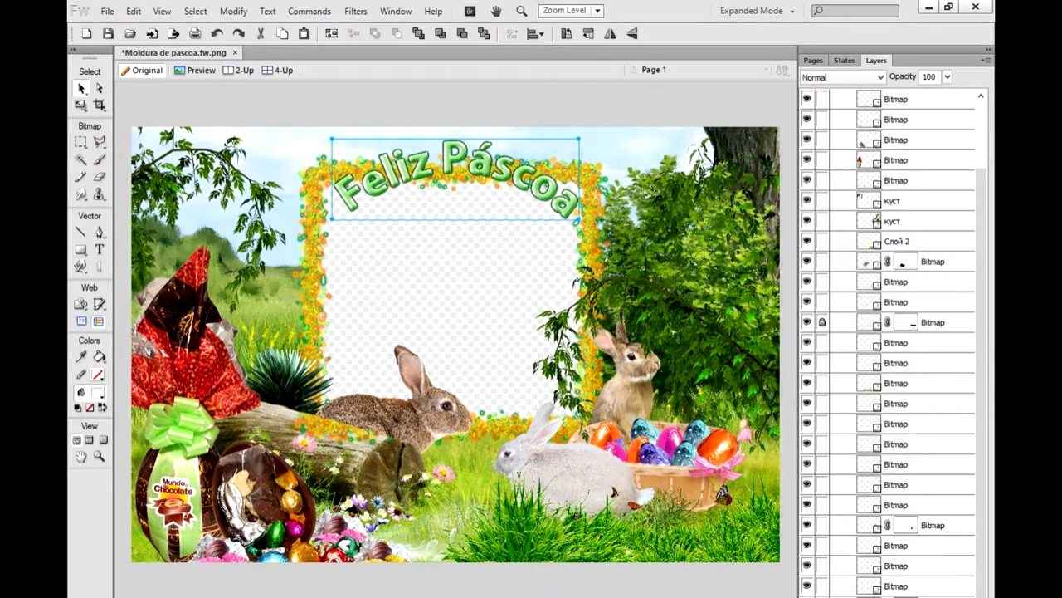
pyautogui.click(158, 579)
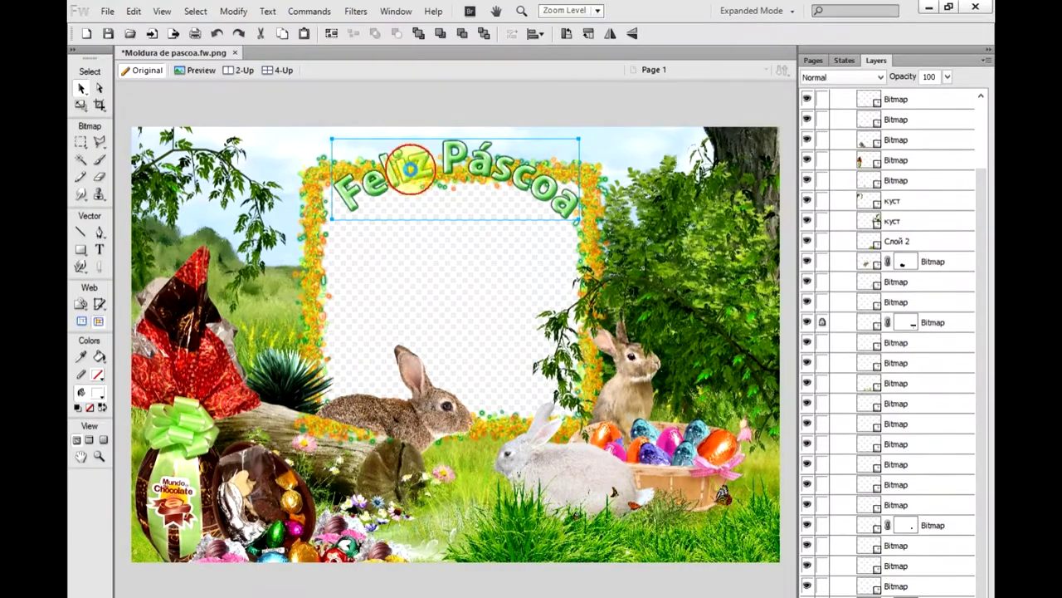
pyautogui.moveTo(409, 169); pyautogui.dragTo(440, 194)
# Put the golden bow behind the title in the Layers panel and move it to the frame's upper-left corner.
pyautogui.hotkey('ctrl', 'z')
pyautogui.scroll(2, 983, 133)
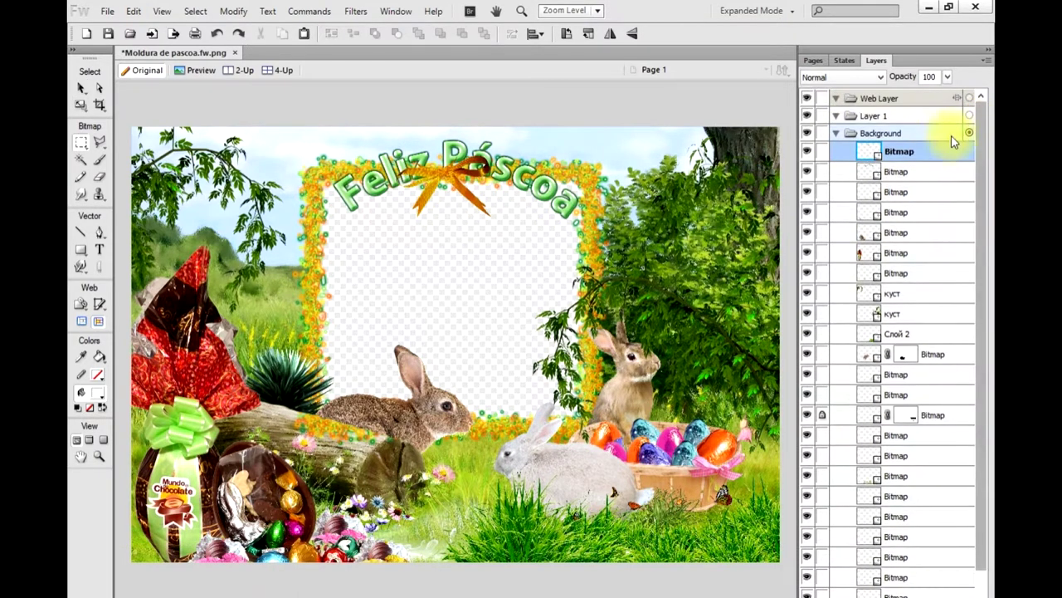
pyautogui.click(931, 173)
pyautogui.moveTo(935, 189)
pyautogui.mouseDown()
pyautogui.moveTo(886, 146)
pyautogui.moveTo(902, 153)
pyautogui.mouseUp()
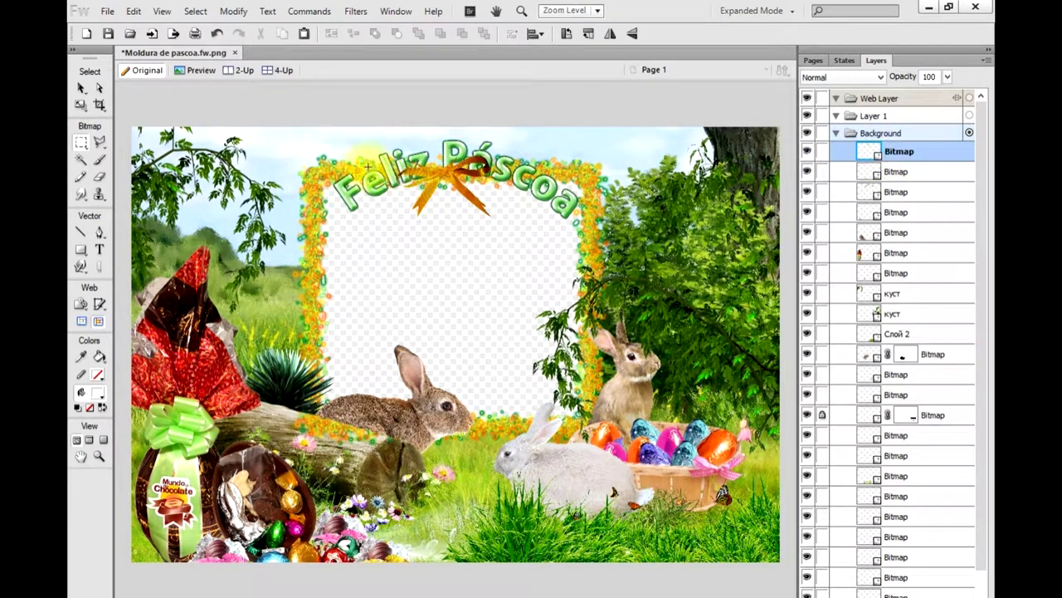
pyautogui.click(447, 186)
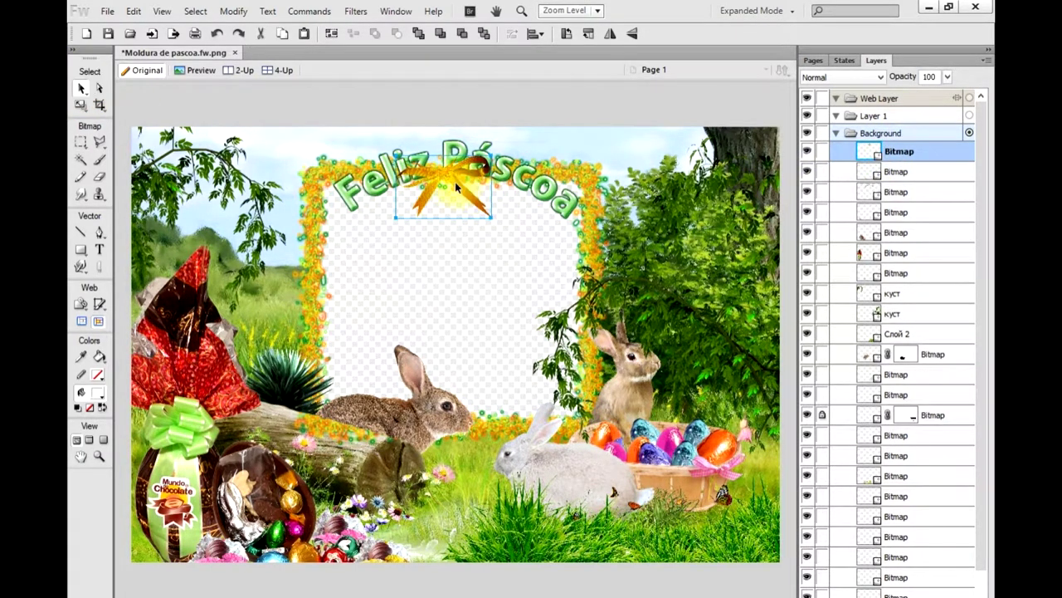
pyautogui.moveTo(847, 155); pyautogui.dragTo(843, 196)
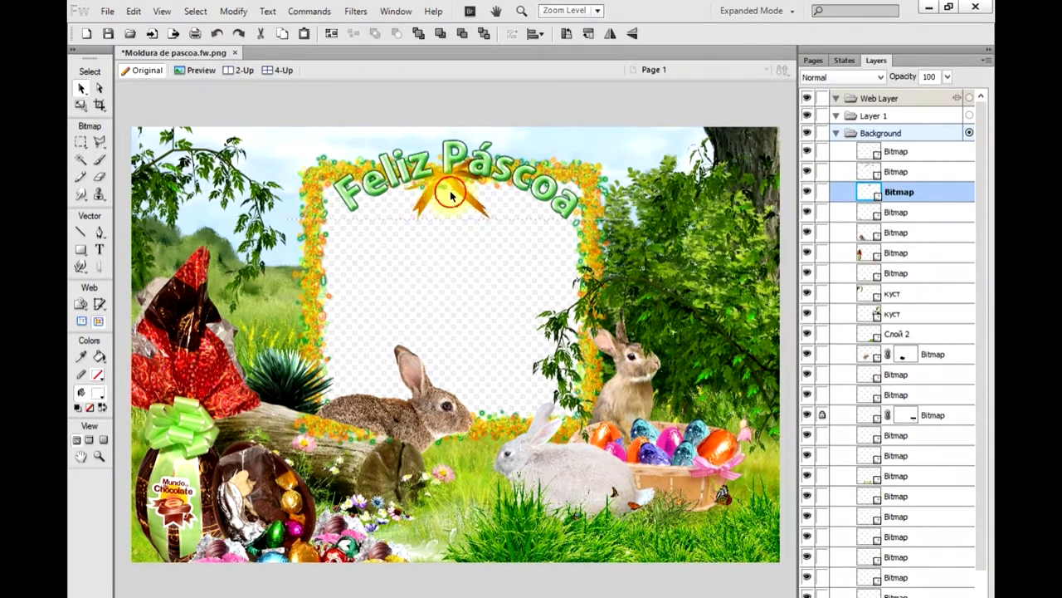
pyautogui.click(450, 194)
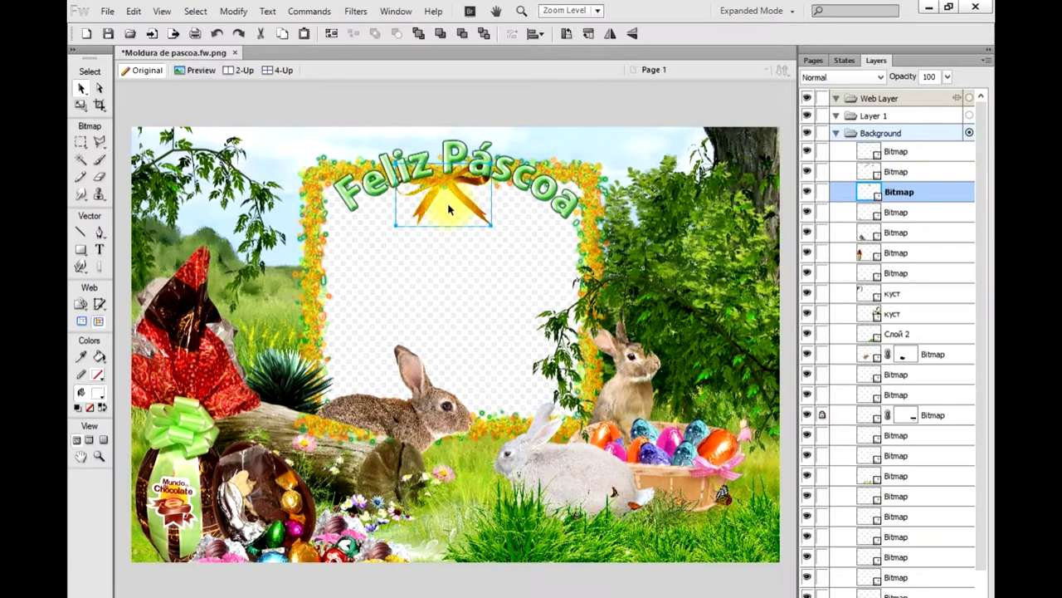
pyautogui.moveTo(454, 189); pyautogui.dragTo(339, 179)
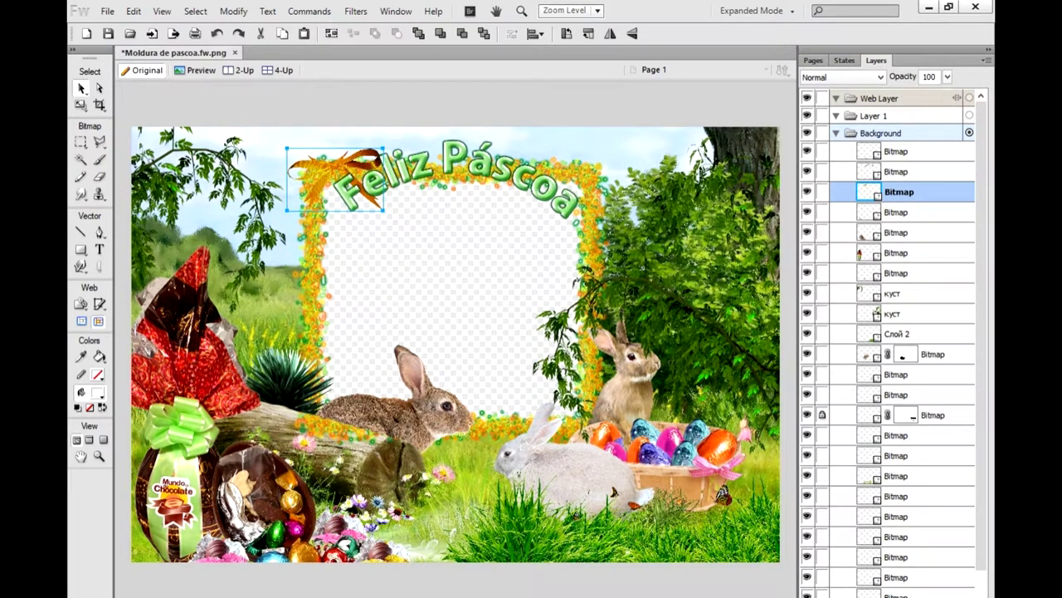
pyautogui.click(158, 573)
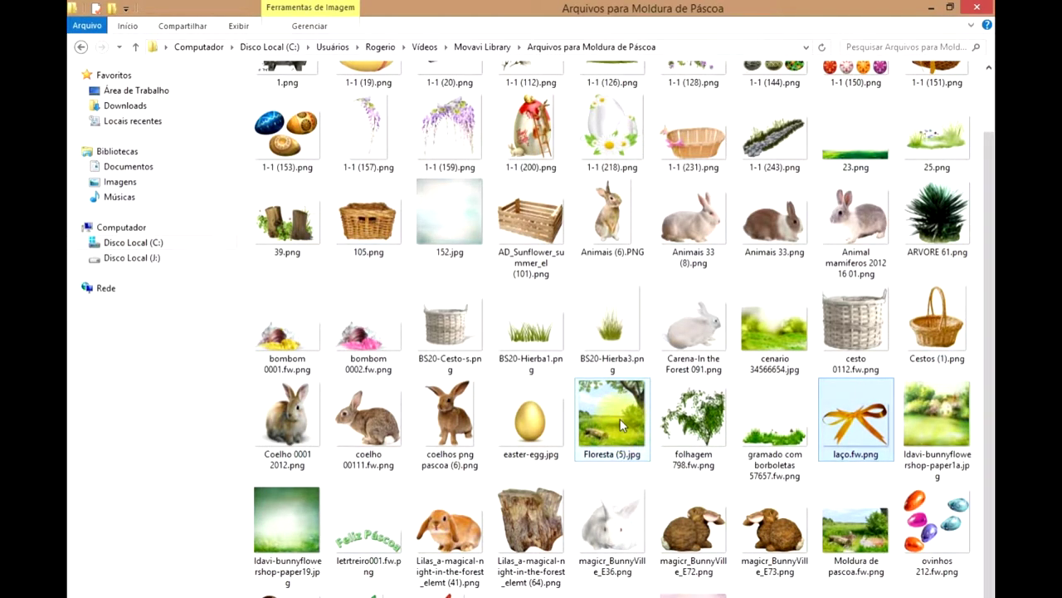
# Drag the wisteria image 1-1 (159).png from Explorer onto the frame's top-right edge.
pyautogui.moveTo(990, 224); pyautogui.dragTo(992, 166)
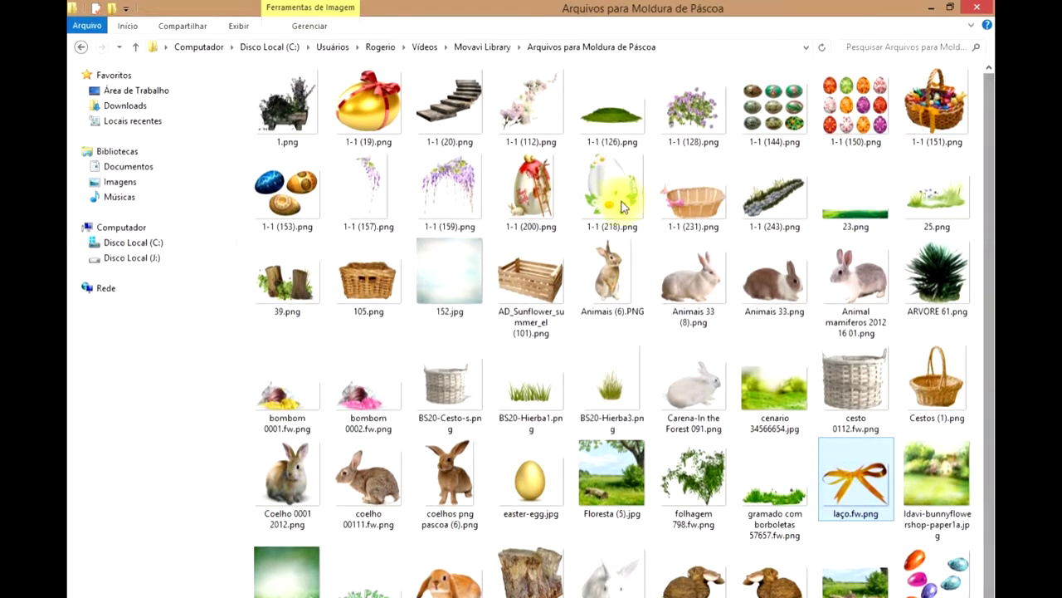
pyautogui.click(449, 191)
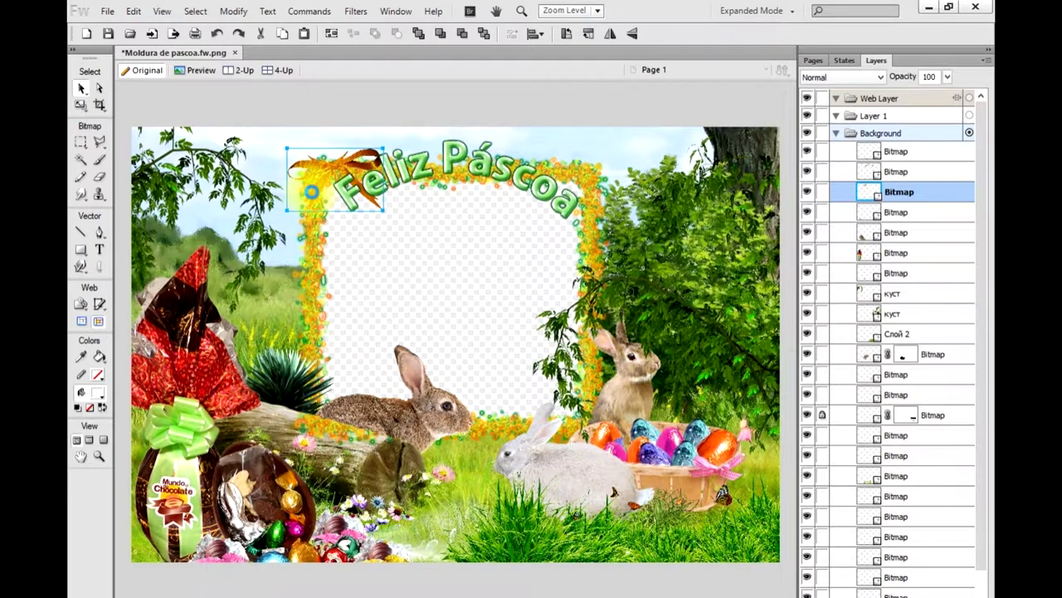
pyautogui.moveTo(311, 193)
pyautogui.mouseDown()
pyautogui.moveTo(558, 172)
pyautogui.moveTo(595, 180)
pyautogui.mouseUp()
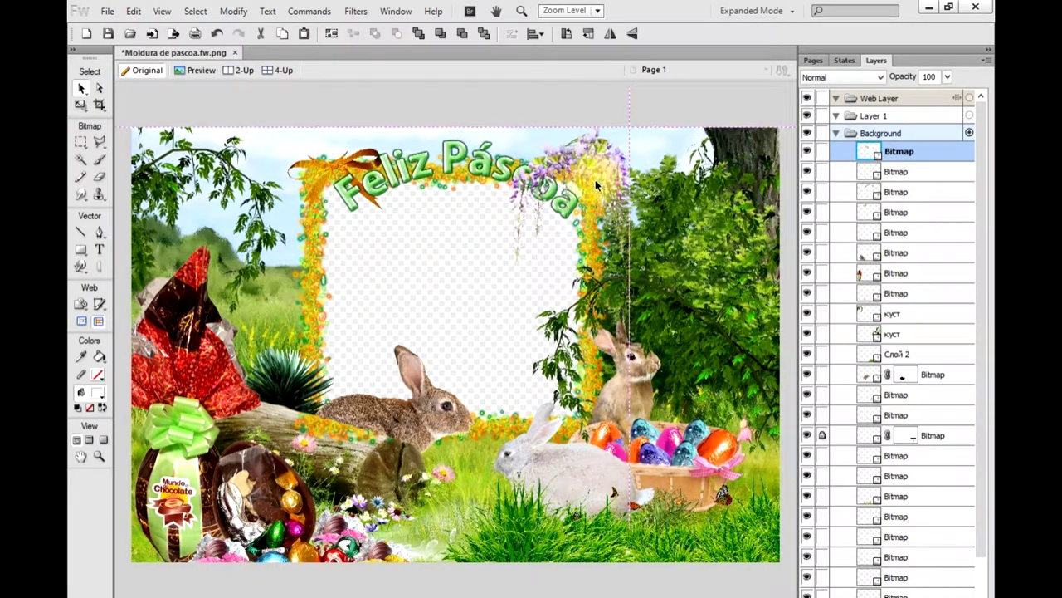
# Lower the wisteria in the layer stack behind the title and nudge it into place.
pyautogui.moveTo(884, 151); pyautogui.dragTo(859, 419)
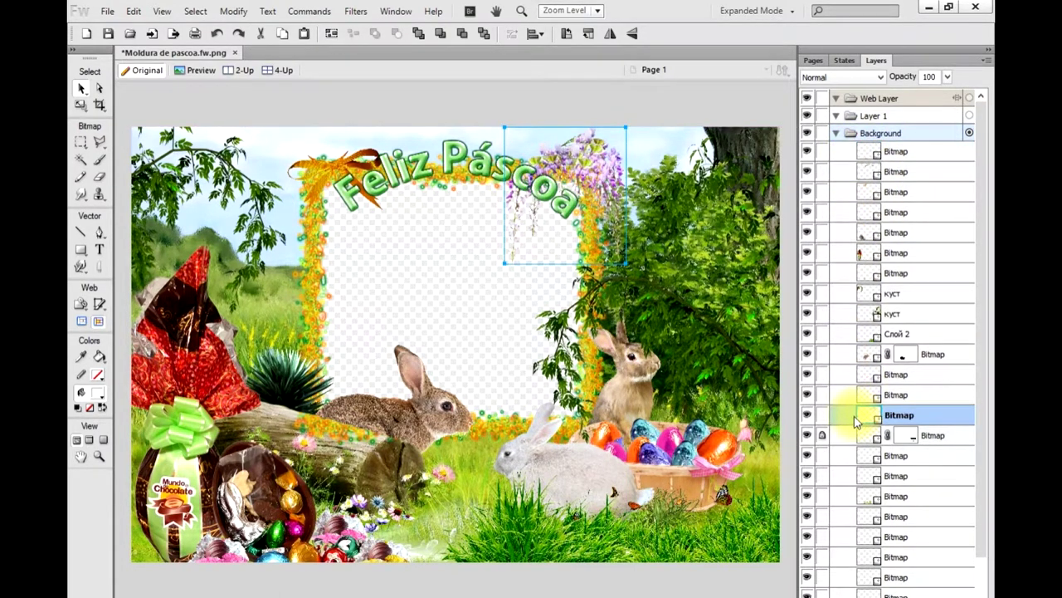
pyautogui.moveTo(848, 422); pyautogui.dragTo(849, 553)
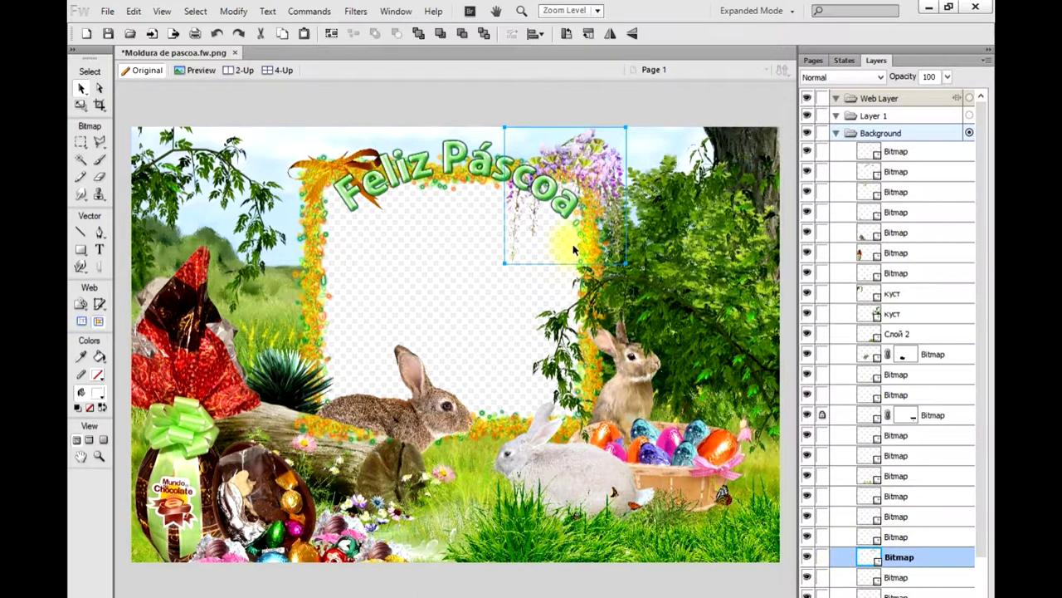
pyautogui.moveTo(591, 168); pyautogui.dragTo(584, 173)
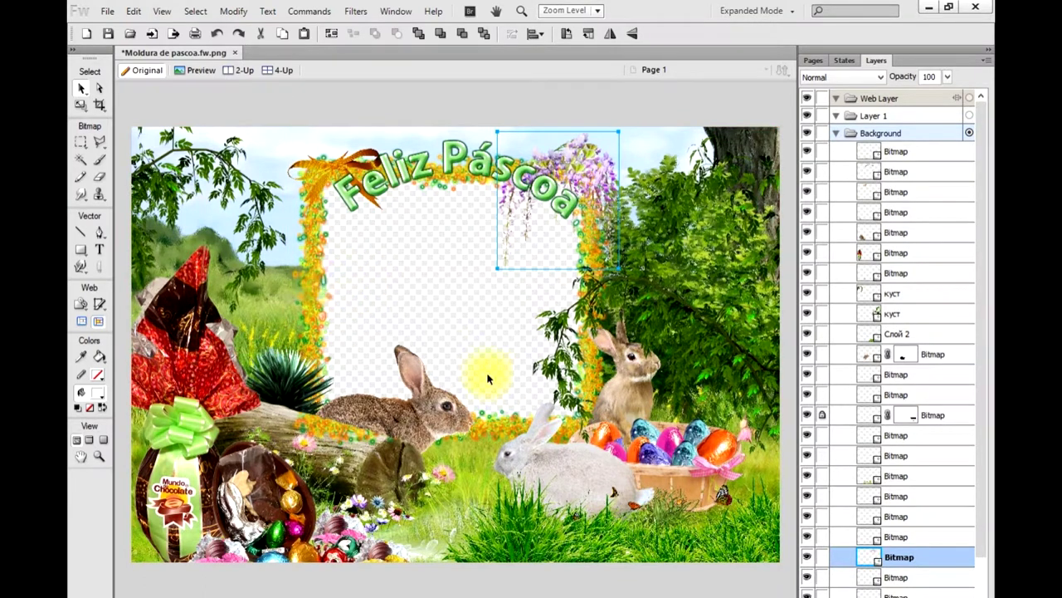
pyautogui.moveTo(373, 407)
pyautogui.mouseDown()
pyautogui.moveTo(312, 533)
pyautogui.moveTo(418, 489)
pyautogui.moveTo(390, 491)
pyautogui.mouseUp()
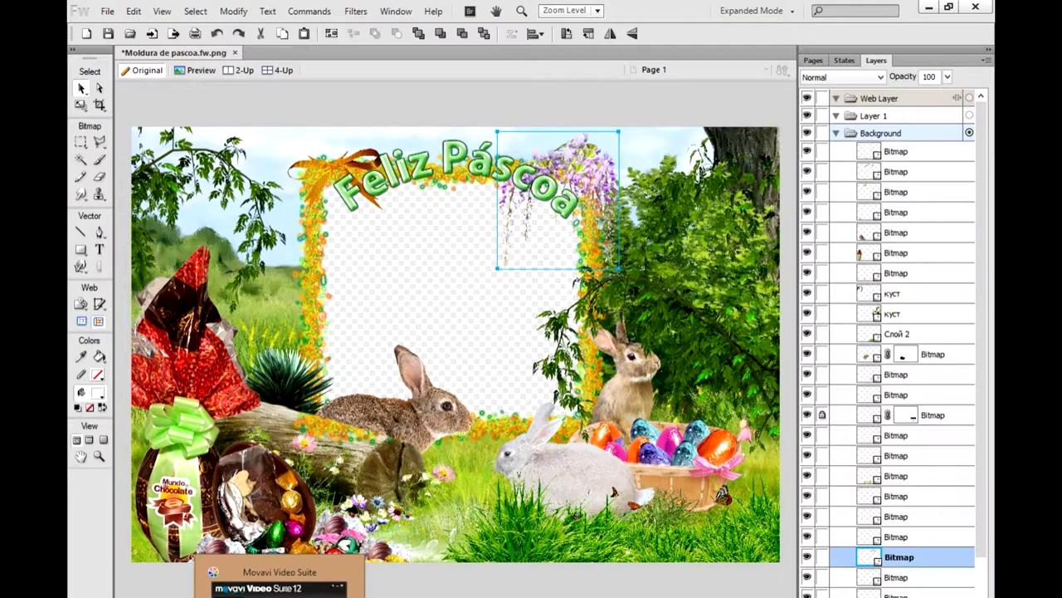
pyautogui.click(280, 581)
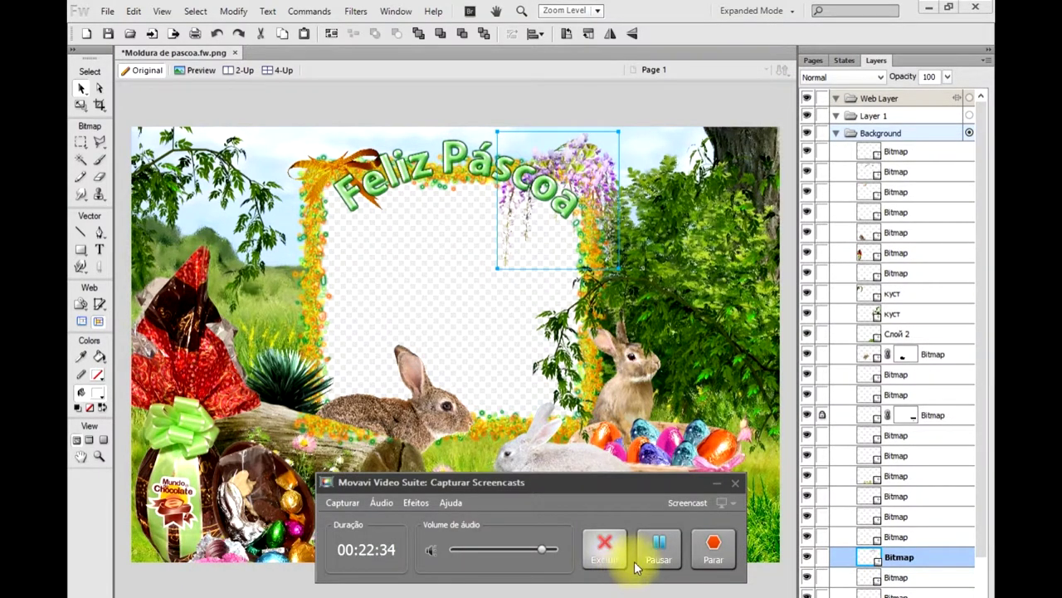
pyautogui.click(635, 567)
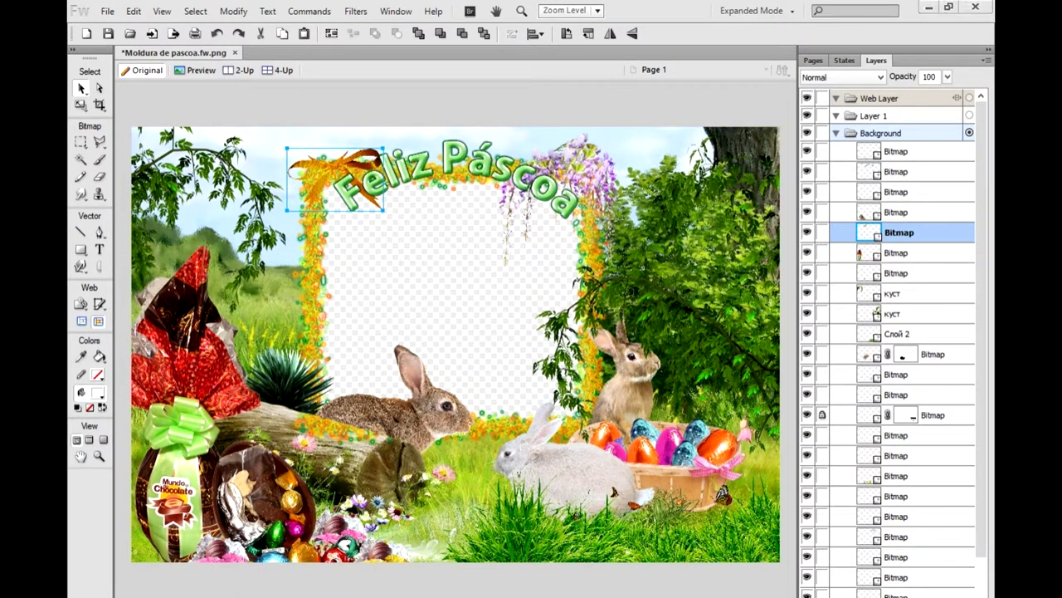
pyautogui.moveTo(318, 546)
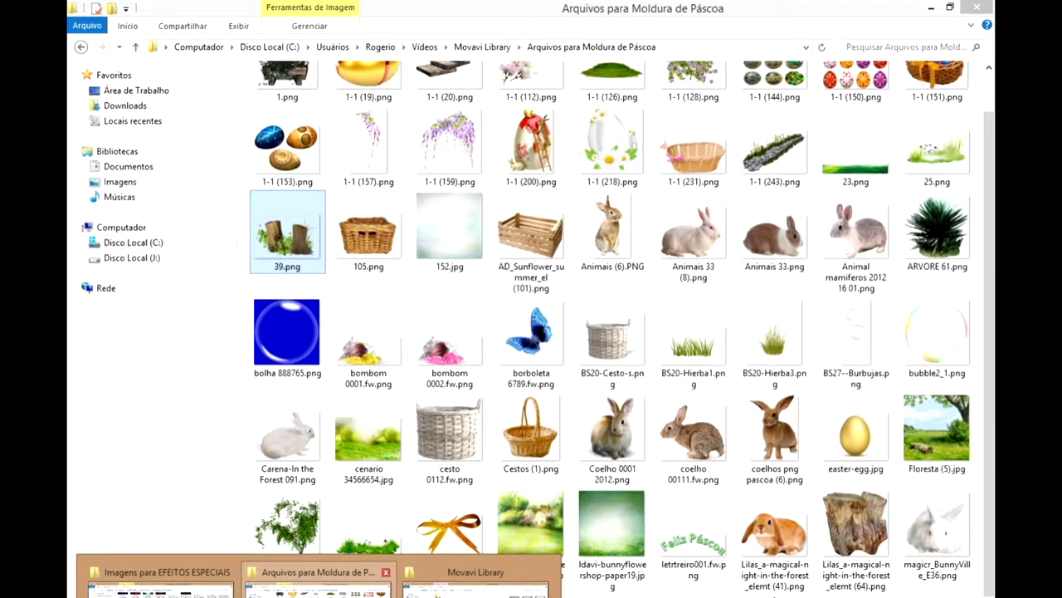
# Copy the bubbles image BS27--Burbujas.png from the Easter images folder and return to Fireworks.
pyautogui.click(318, 581)
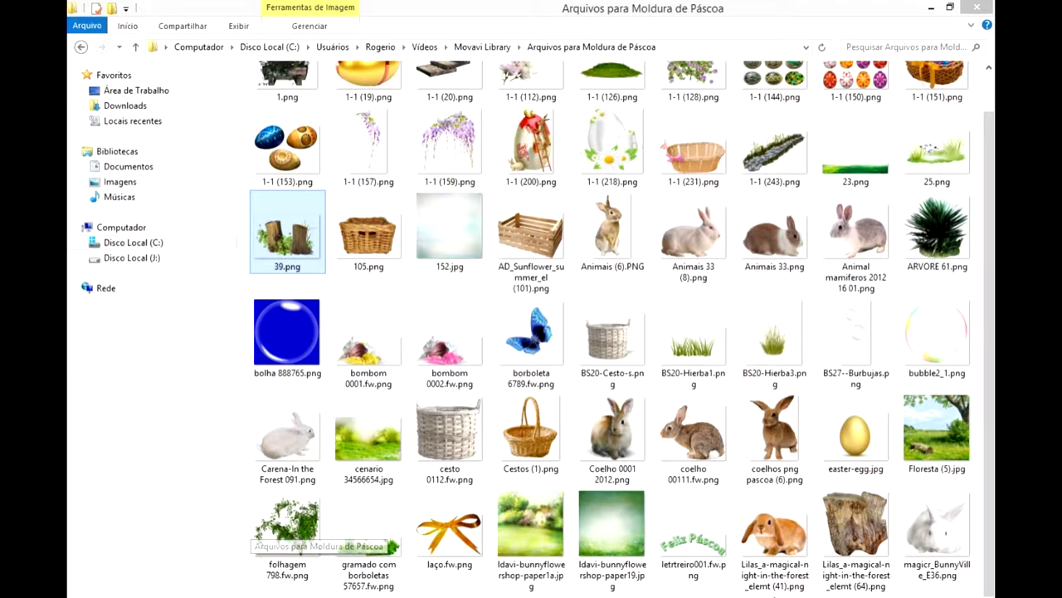
pyautogui.click(861, 357)
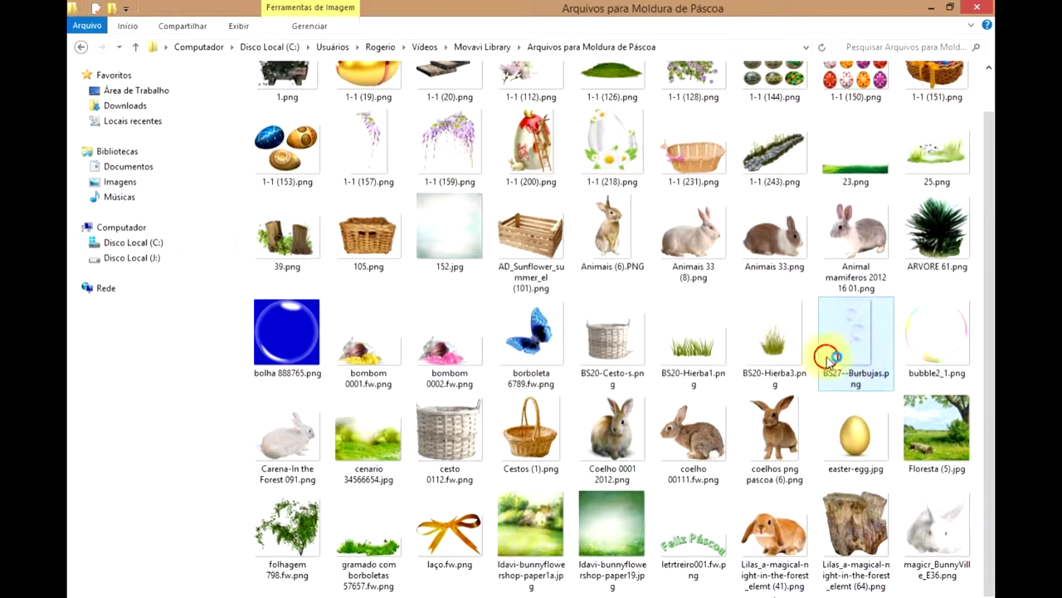
pyautogui.hotkey('alt', 'Tab')
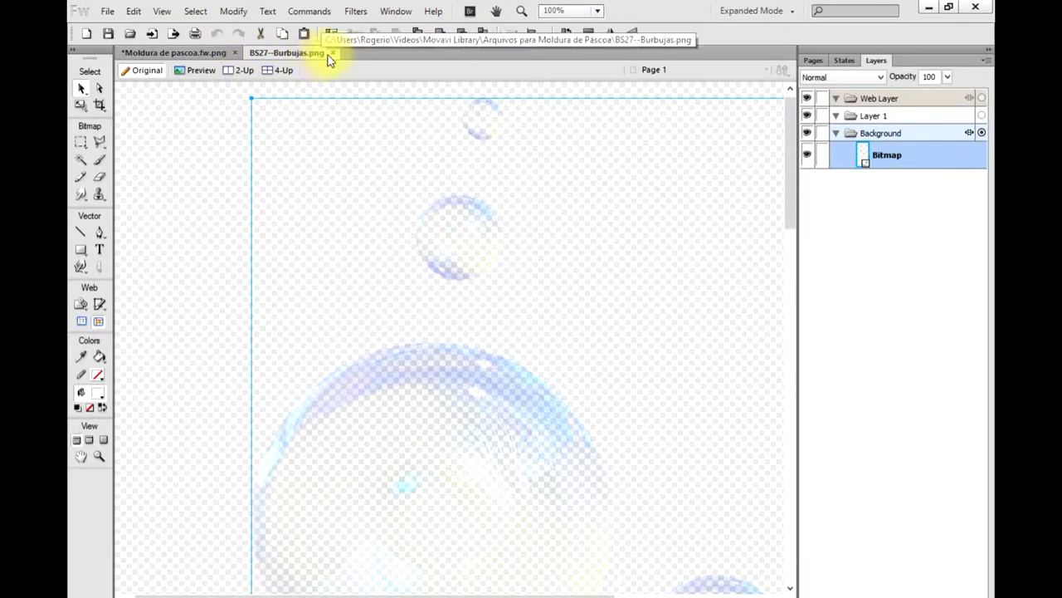
pyautogui.click(332, 53)
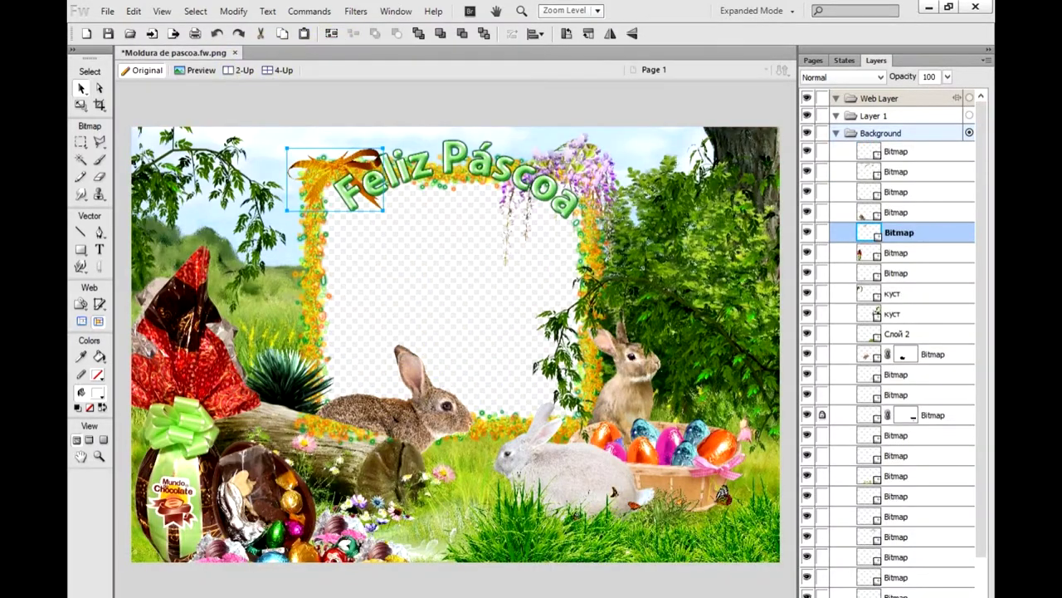
pyautogui.click(929, 6)
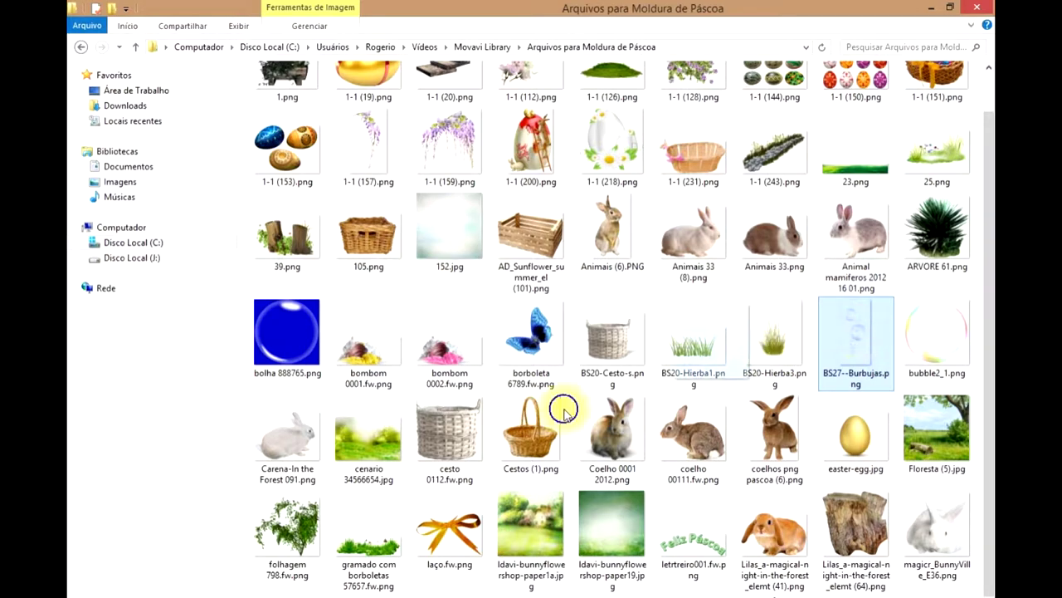
pyautogui.hotkey('alt', 'Tab')
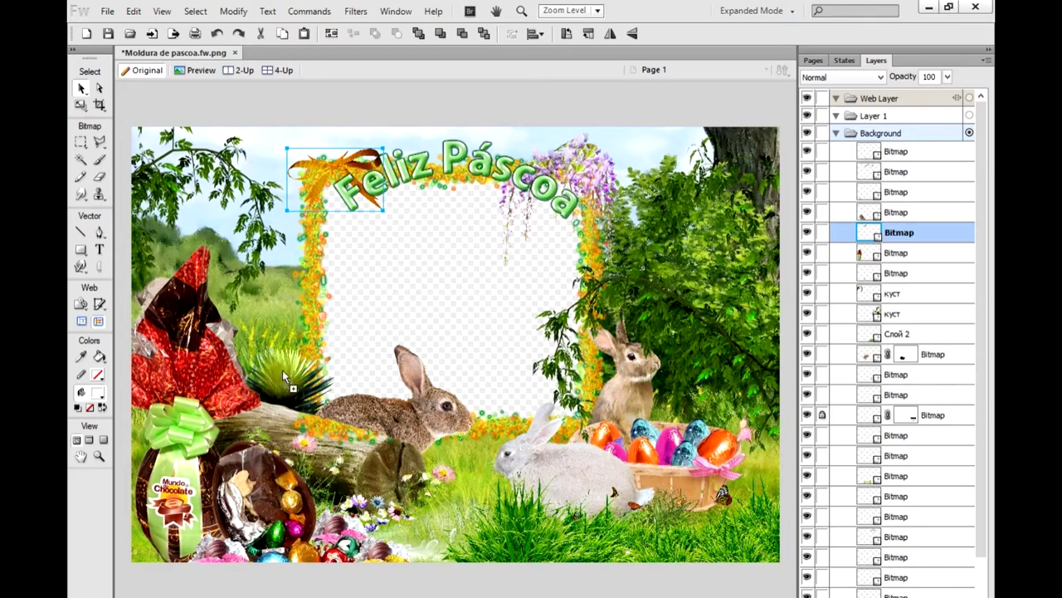
# Paste the bubbles bitmap and undo the accidental move of the bush image.
pyautogui.hotkey('ctrl', 'v')
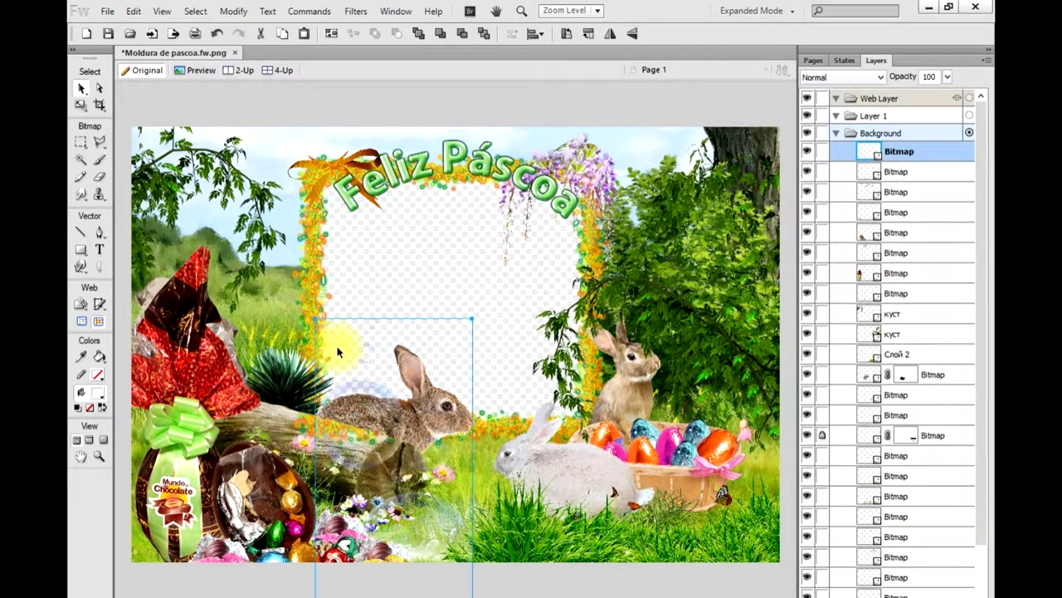
pyautogui.moveTo(337, 329)
pyautogui.mouseDown()
pyautogui.moveTo(429, 376)
pyautogui.moveTo(664, 300)
pyautogui.mouseUp()
pyautogui.click(663, 300)
pyautogui.click(81, 104)
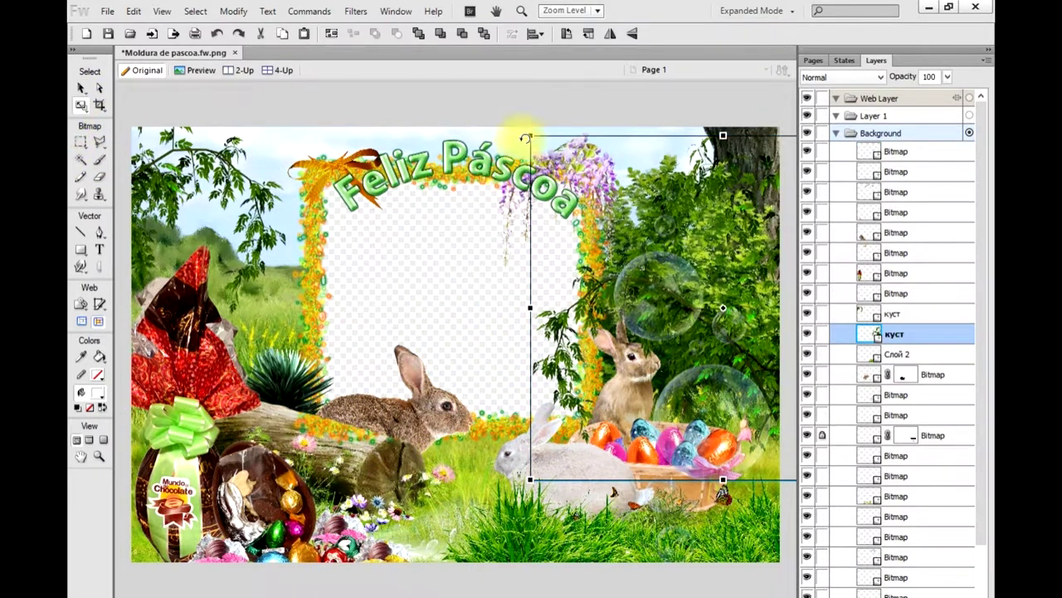
pyautogui.moveTo(569, 158)
pyautogui.mouseDown()
pyautogui.moveTo(544, 172)
pyautogui.moveTo(623, 289)
pyautogui.moveTo(656, 268)
pyautogui.mouseUp()
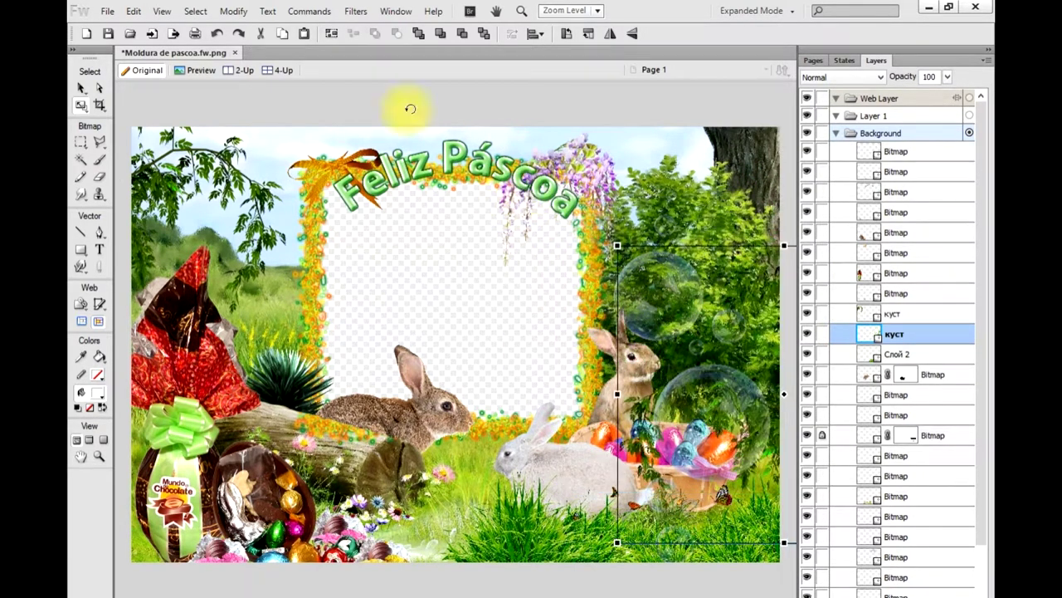
pyautogui.click(215, 32)
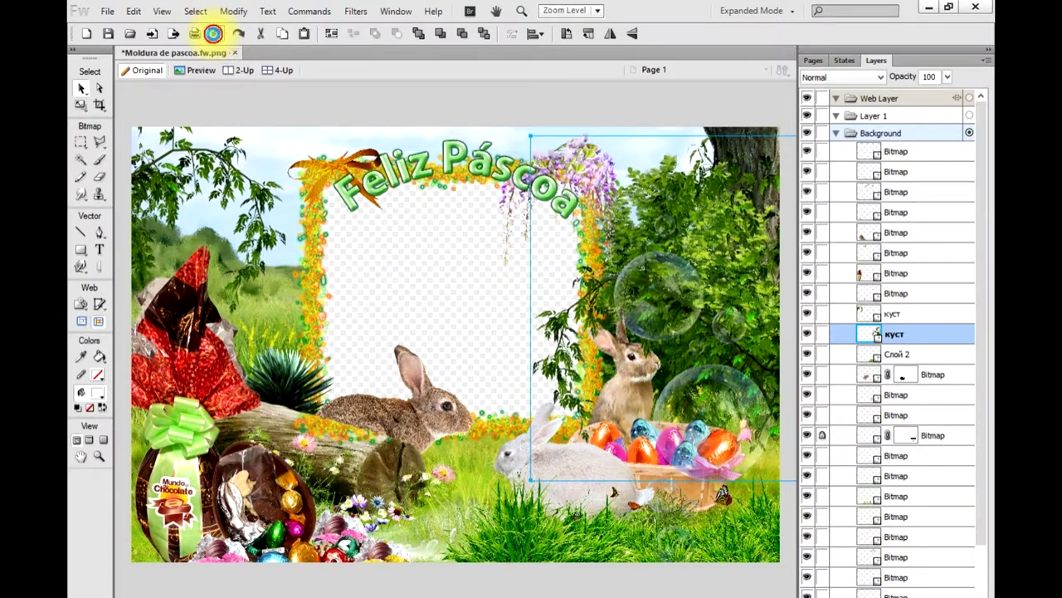
pyautogui.click(213, 33)
pyautogui.click(318, 130)
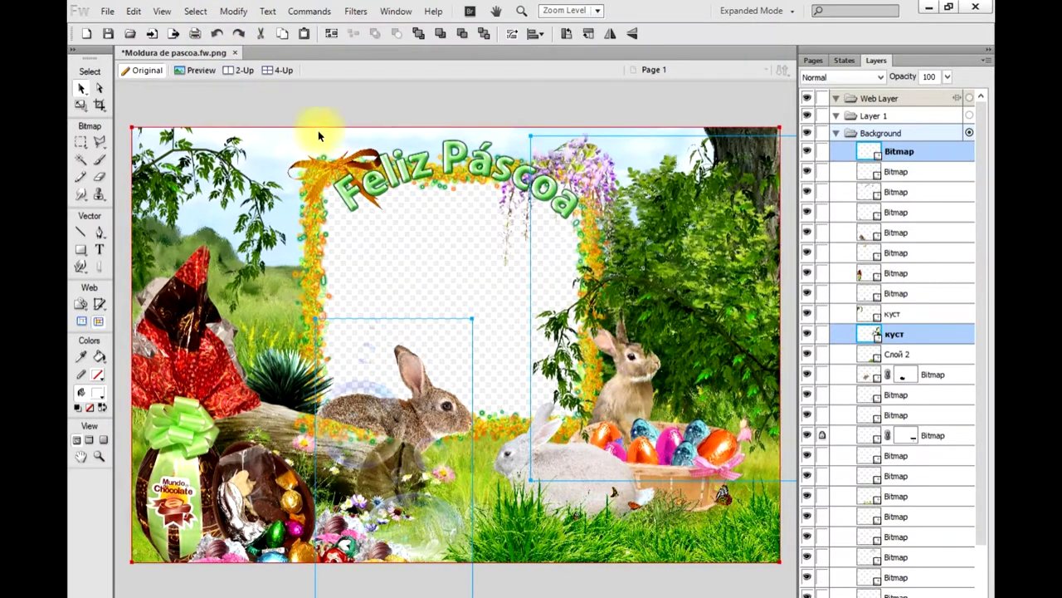
pyautogui.click(287, 107)
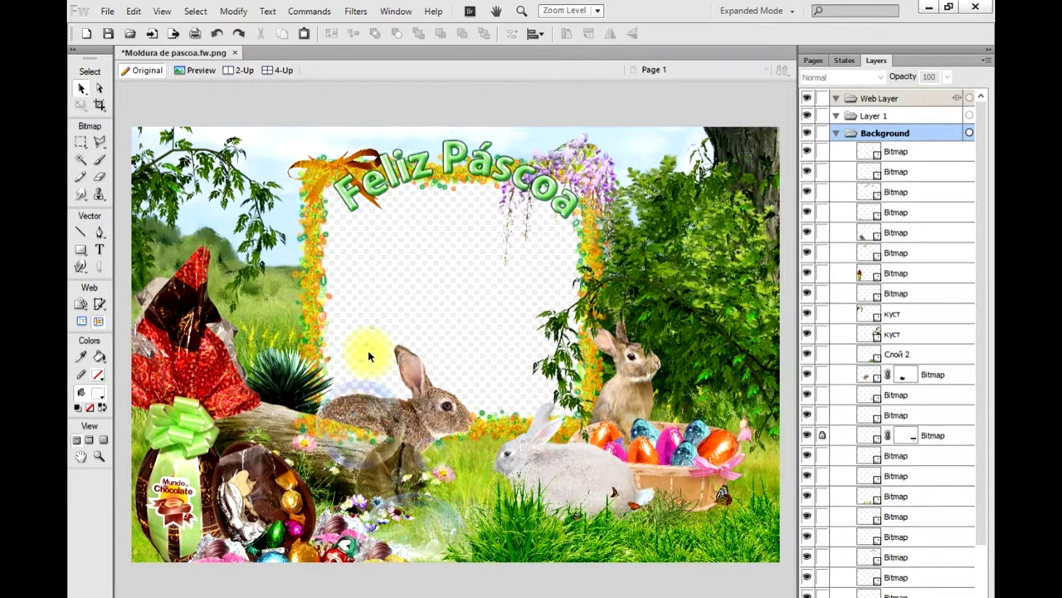
# Move the bubbles over the right-hand trees and scale them down above the standing rabbit.
pyautogui.moveTo(368, 343)
pyautogui.mouseDown()
pyautogui.moveTo(518, 236)
pyautogui.moveTo(656, 196)
pyautogui.mouseUp()
pyautogui.click(81, 105)
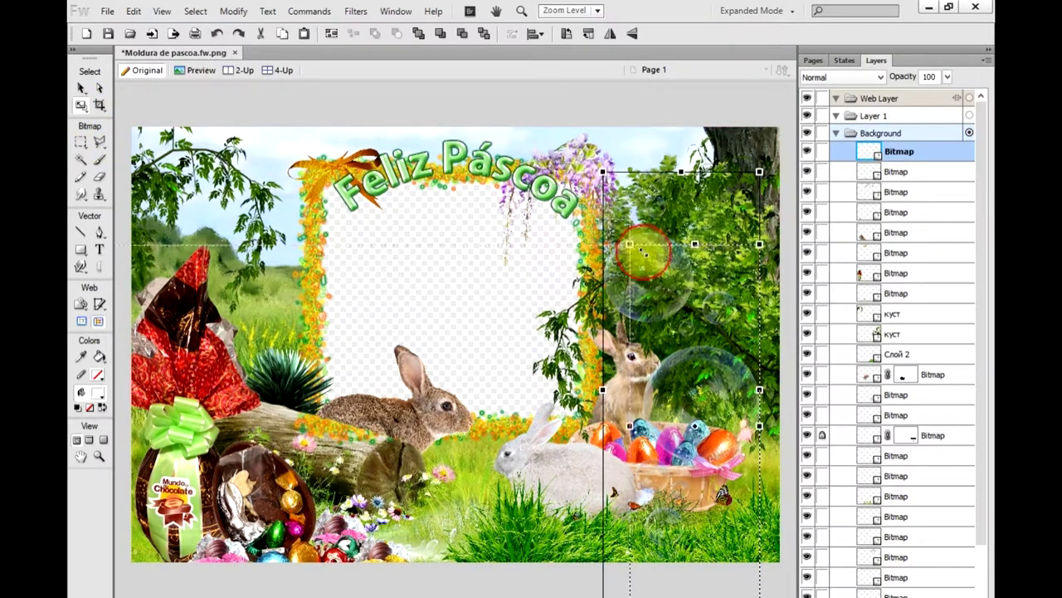
pyautogui.moveTo(601, 172); pyautogui.dragTo(671, 358)
pyautogui.moveTo(699, 463); pyautogui.dragTo(675, 271)
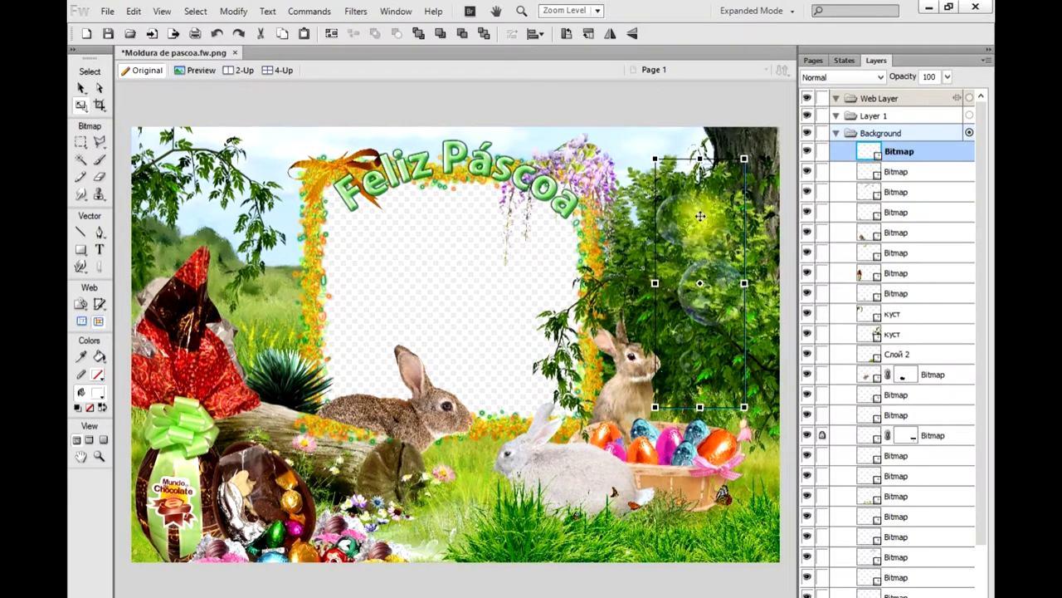
pyautogui.moveTo(674, 271); pyautogui.dragTo(697, 249)
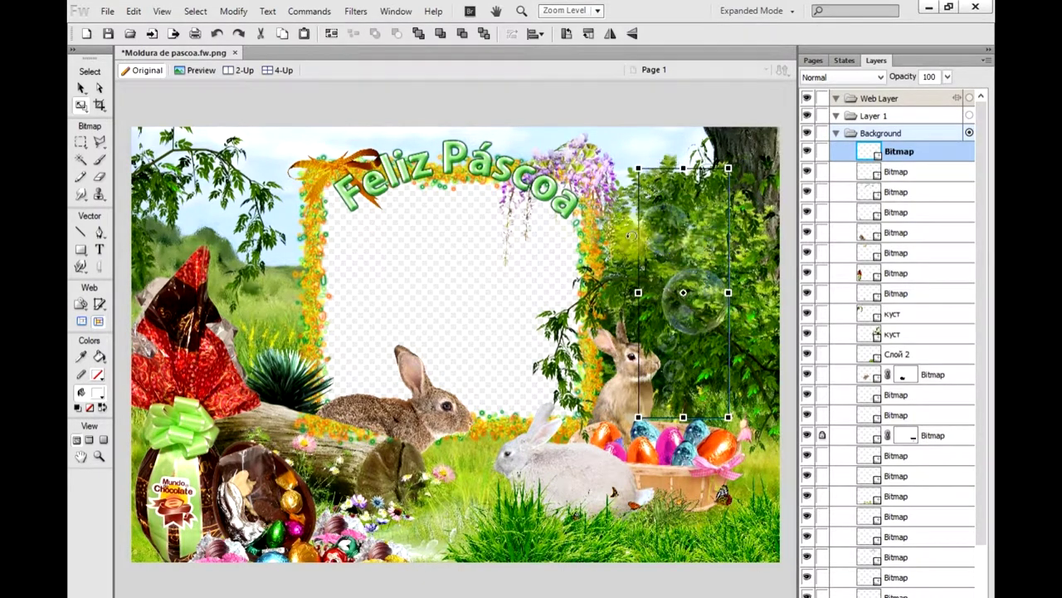
# Paste two bubble copies, flip one horizontally and move it over the chocolate egg.
pyautogui.click(305, 34)
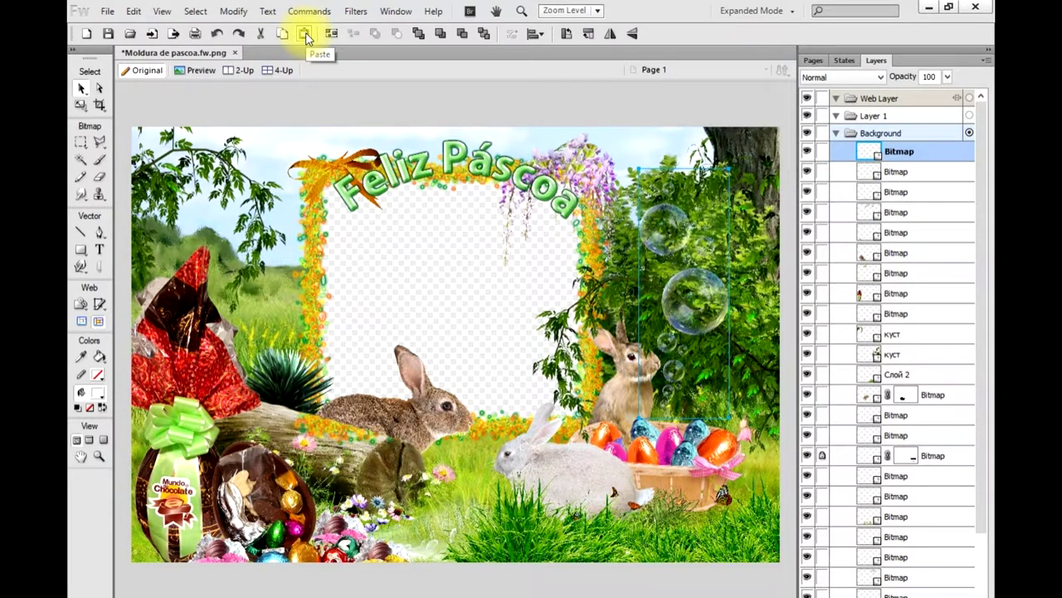
pyautogui.click(305, 34)
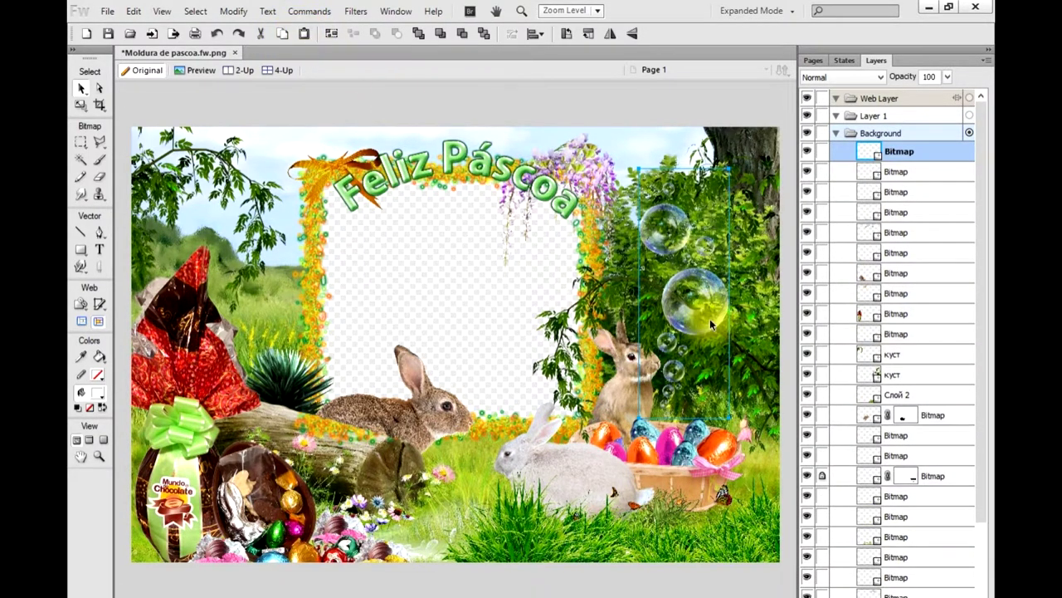
pyautogui.click(613, 35)
pyautogui.moveTo(689, 313)
pyautogui.mouseDown()
pyautogui.moveTo(202, 310)
pyautogui.moveTo(181, 288)
pyautogui.mouseUp()
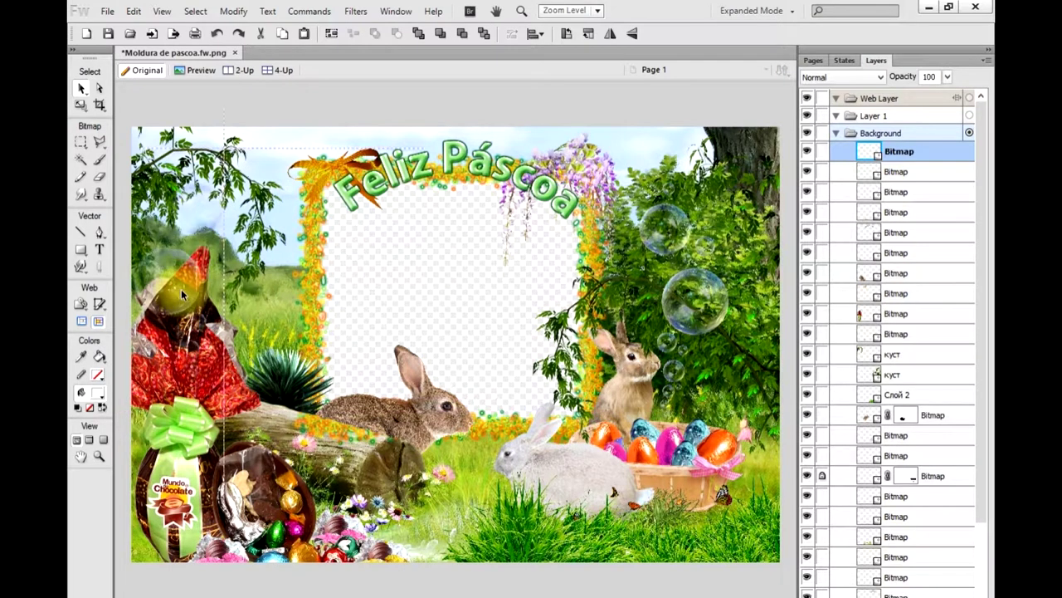
# Shrink the left bubbles copy above the chocolate egg and paste twice to brighten it.
pyautogui.click(80, 107)
pyautogui.moveTo(221, 149); pyautogui.dragTo(187, 244)
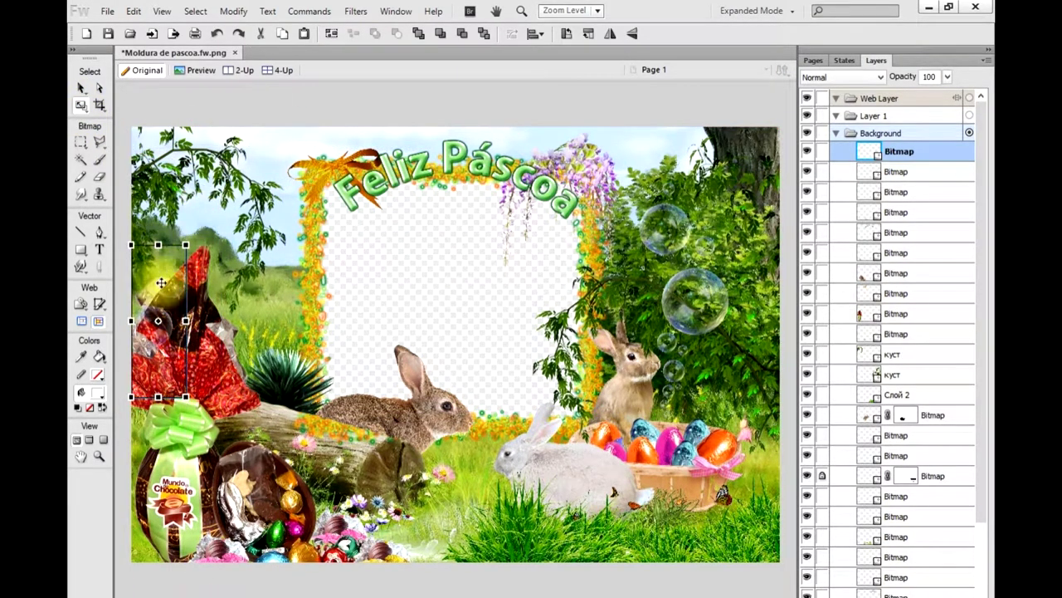
pyautogui.moveTo(159, 285); pyautogui.dragTo(184, 220)
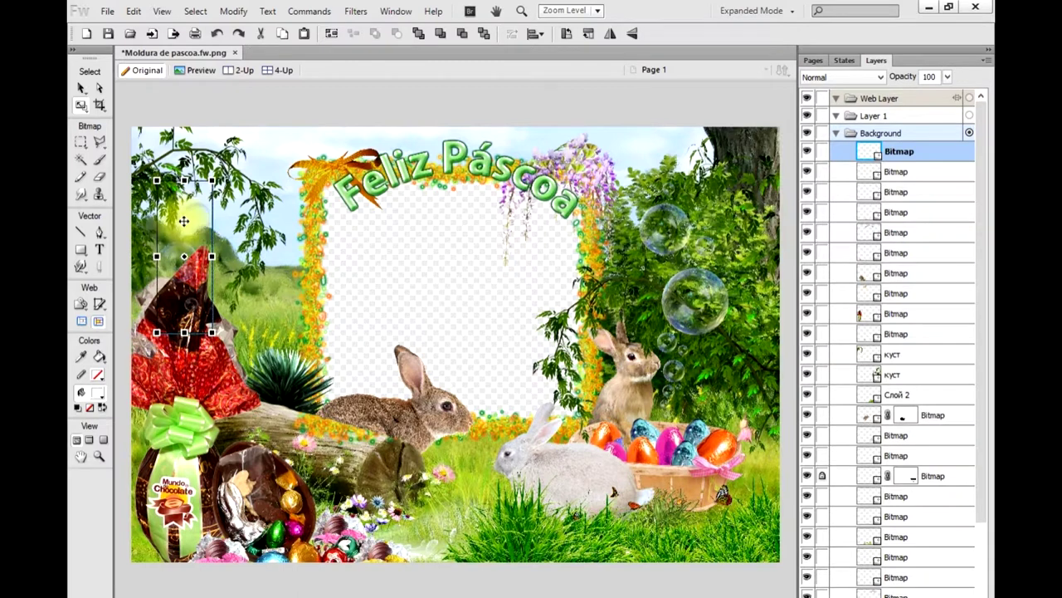
pyautogui.click(306, 34)
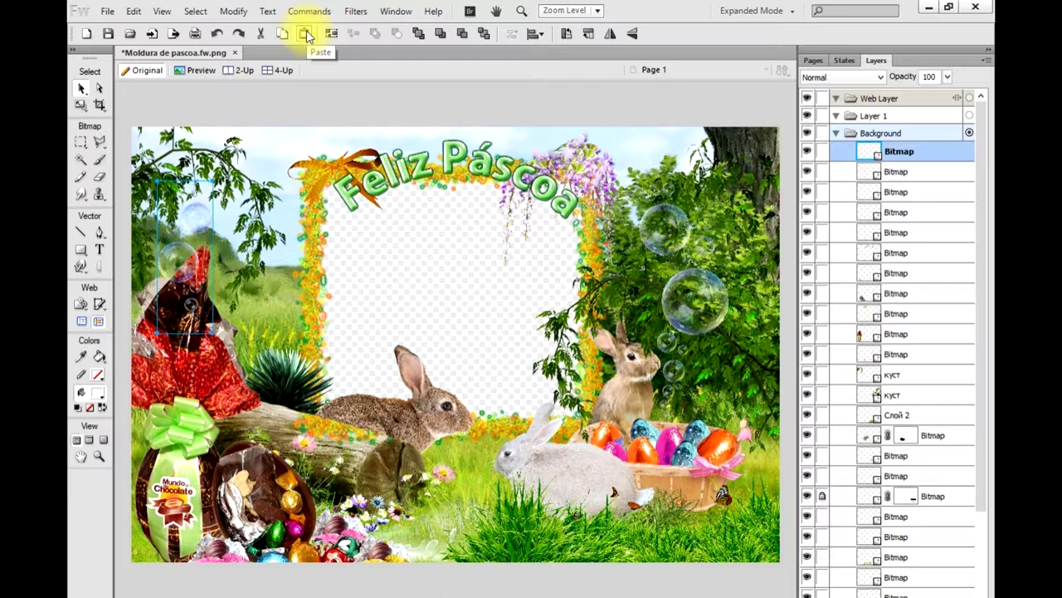
pyautogui.click(306, 34)
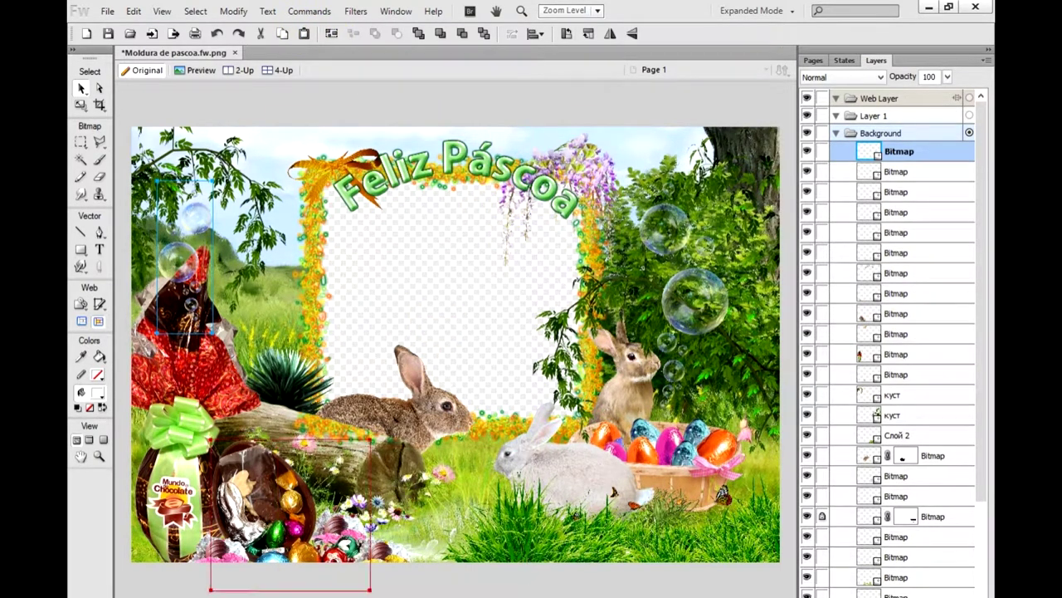
pyautogui.click(929, 6)
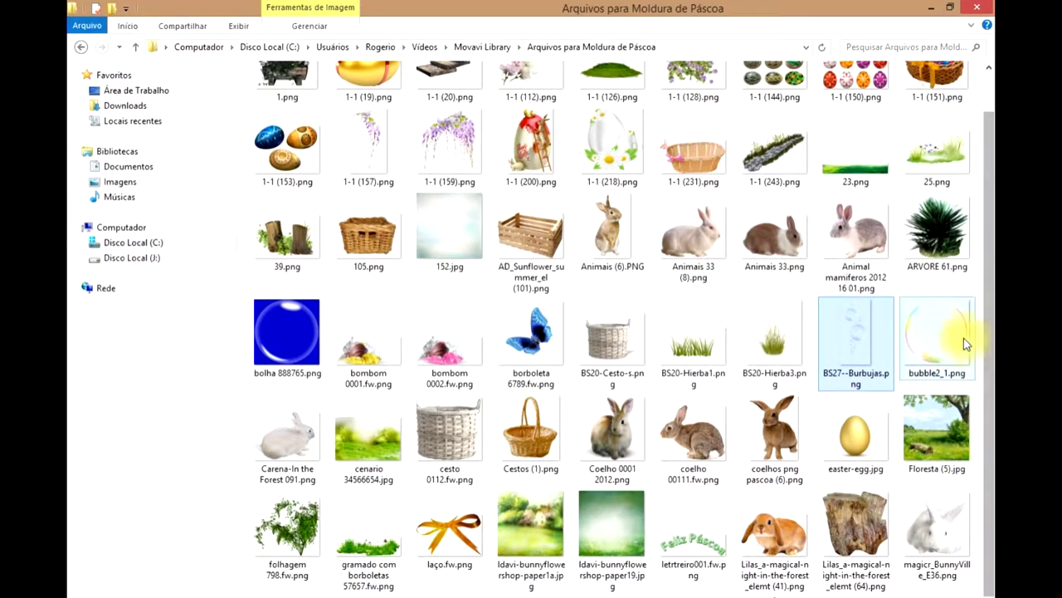
# Scroll the folder and bring bubble2_1.png into the Easter document over the spiky plant.
pyautogui.moveTo(991, 289); pyautogui.dragTo(988, 383)
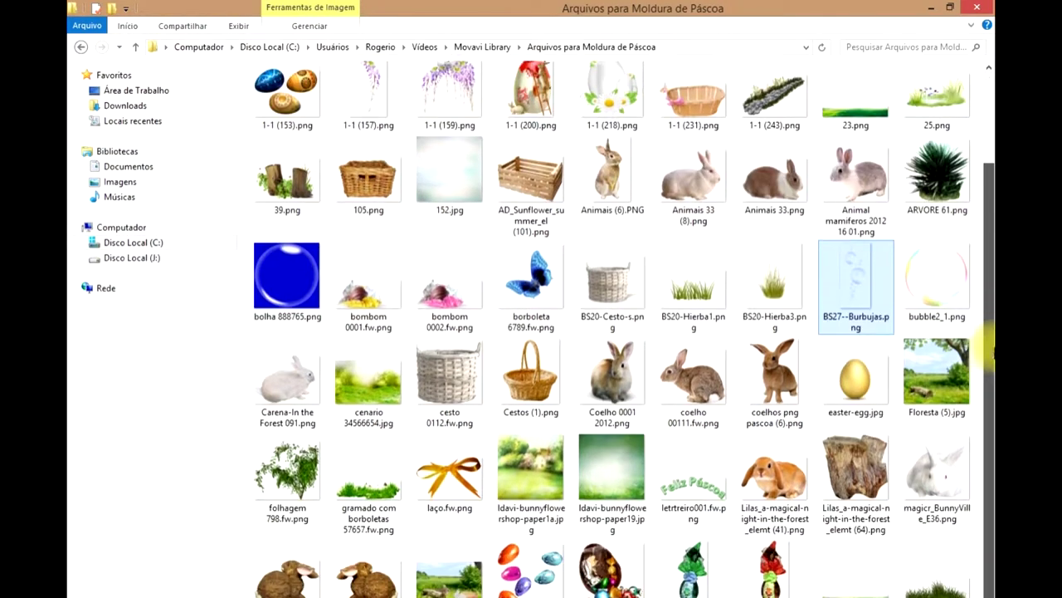
pyautogui.click(919, 247)
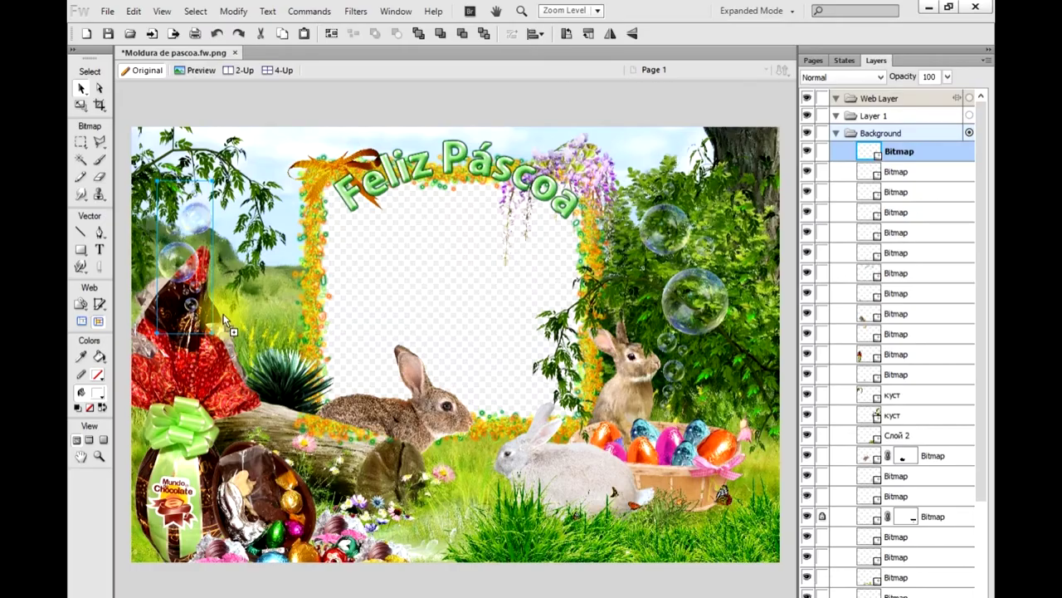
pyautogui.click(223, 317)
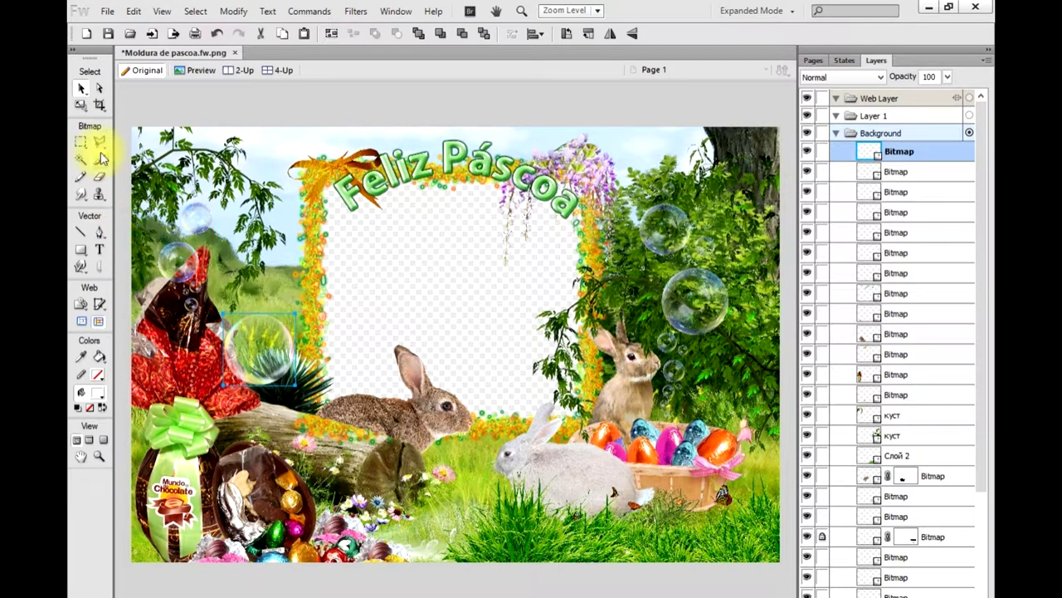
# Scale the new large bubble to about half size above the spiky plant.
pyautogui.click(81, 104)
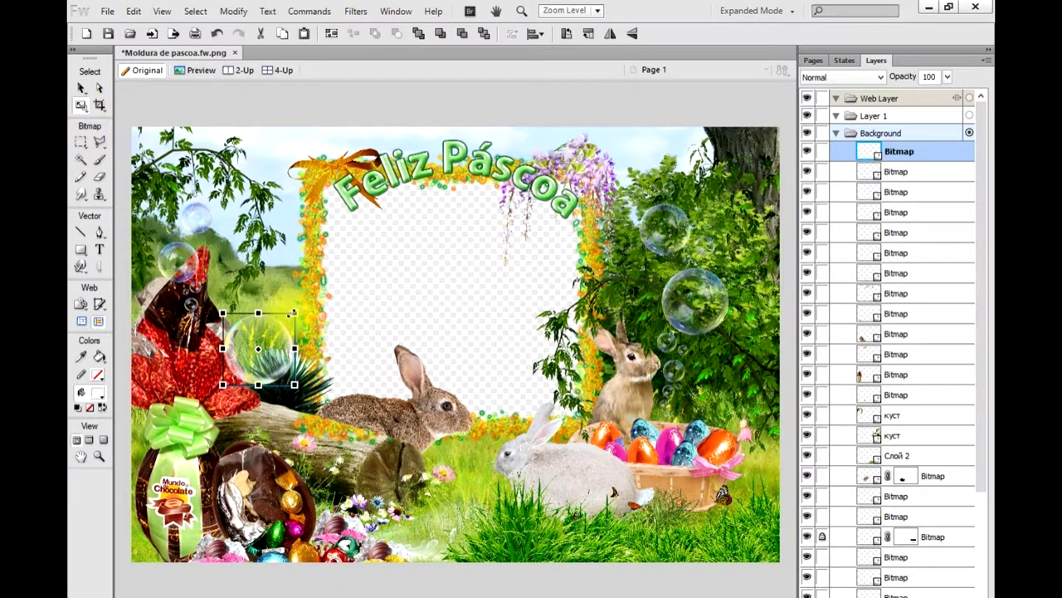
pyautogui.moveTo(294, 313)
pyautogui.mouseDown()
pyautogui.moveTo(260, 345)
pyautogui.moveTo(267, 325)
pyautogui.mouseUp()
pyautogui.click(98, 106)
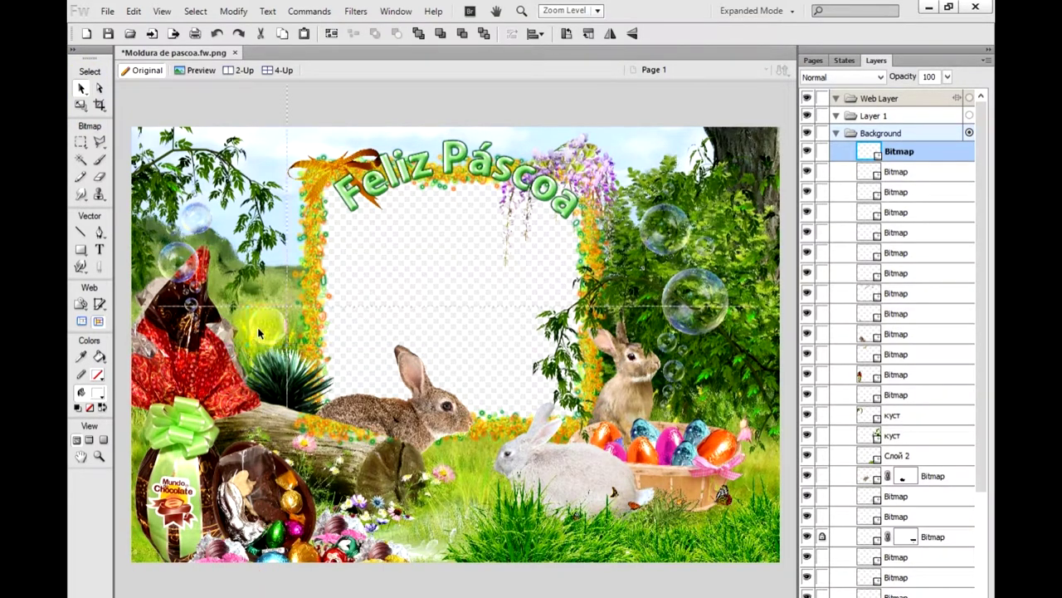
# Paste copies of the bubble and place a brightened one beside the egg basket.
pyautogui.click(304, 34)
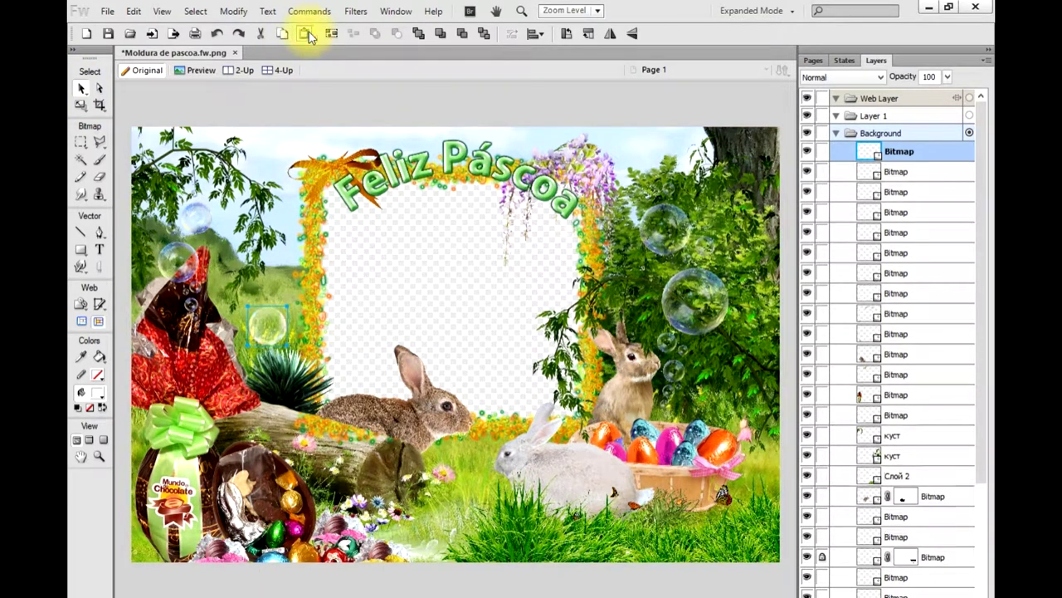
pyautogui.click(308, 34)
pyautogui.moveTo(271, 326); pyautogui.dragTo(542, 406)
pyautogui.moveTo(727, 507); pyautogui.dragTo(727, 507)
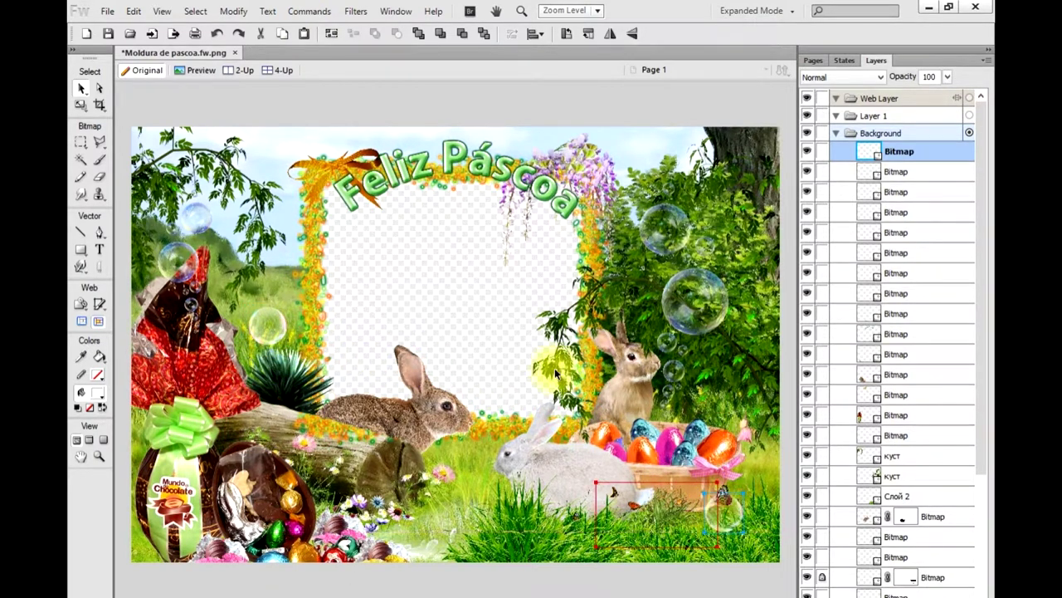
pyautogui.click(305, 35)
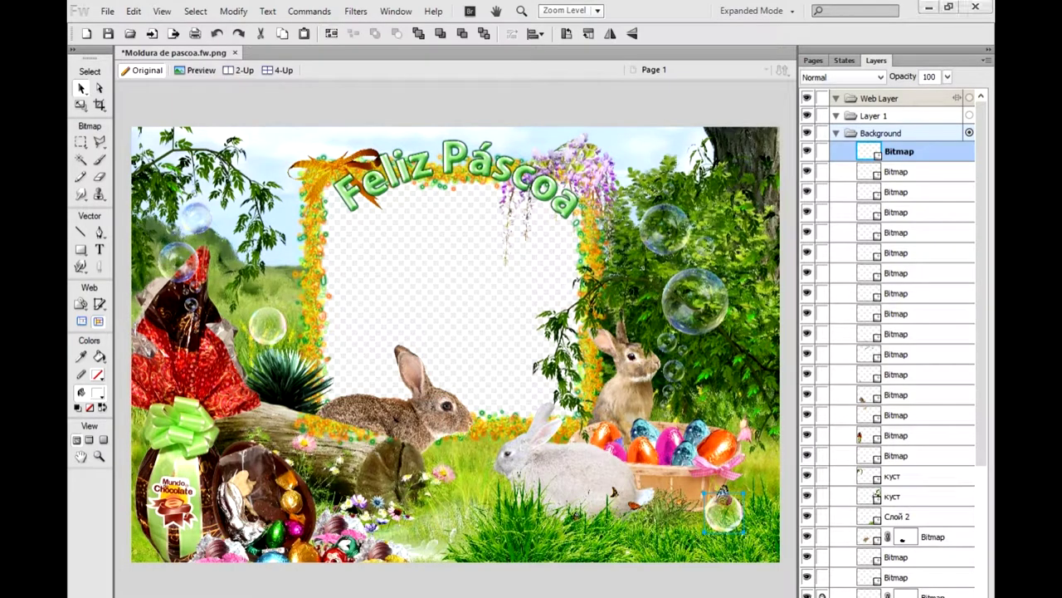
pyautogui.click(158, 581)
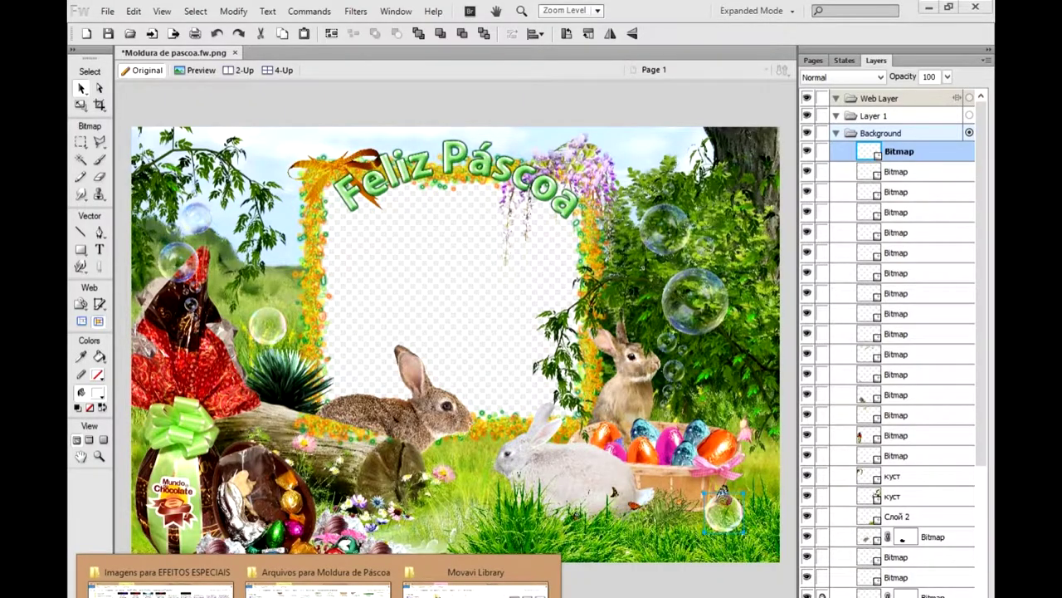
# Open the SÓ IMAGENS PNG folder and scroll its thumbnails to find the watermark logo.
pyautogui.click(157, 581)
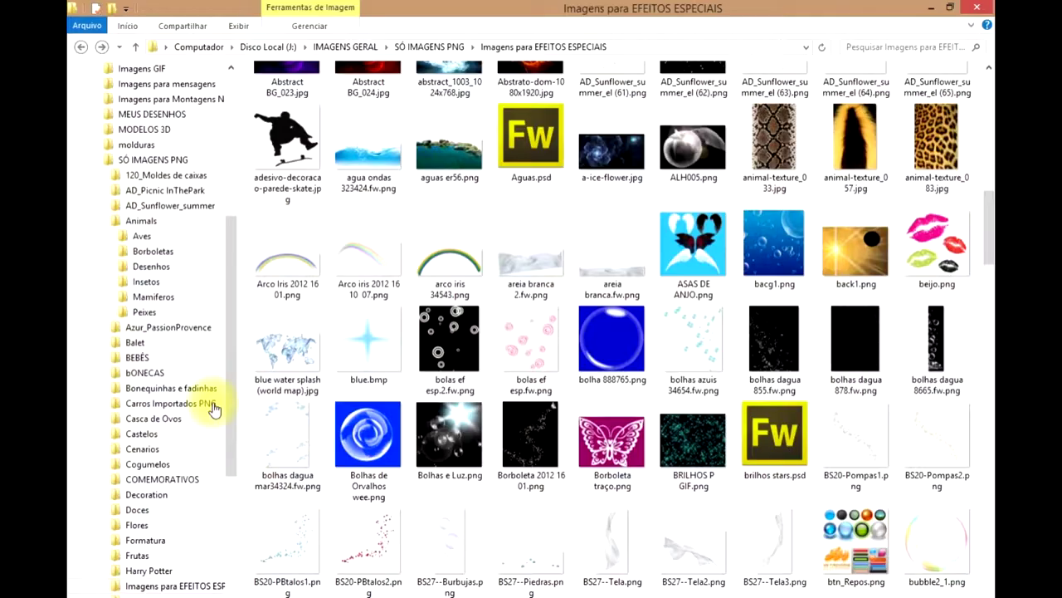
pyautogui.click(155, 158)
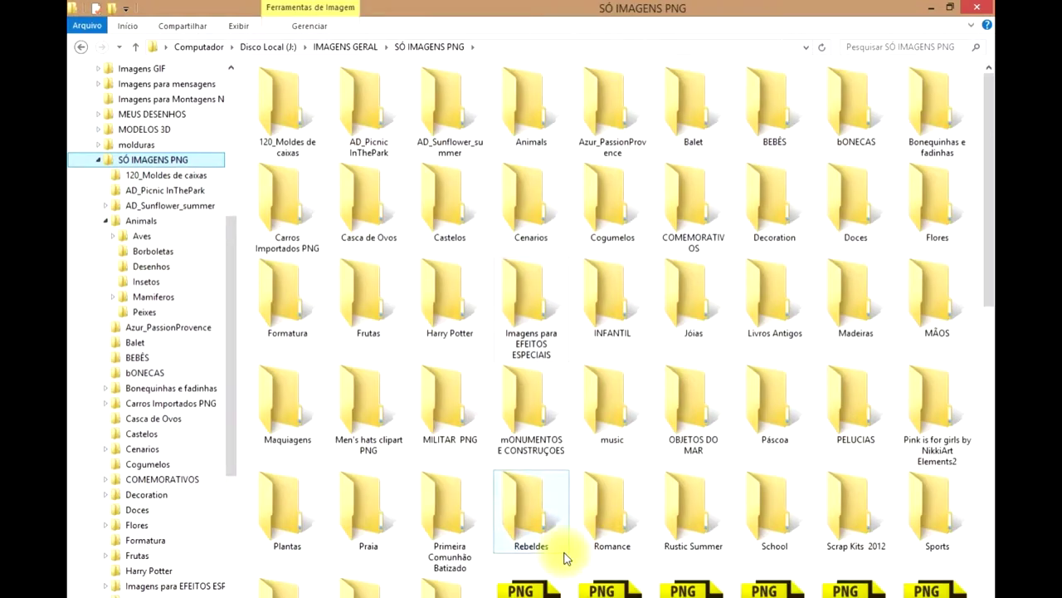
pyautogui.click(154, 296)
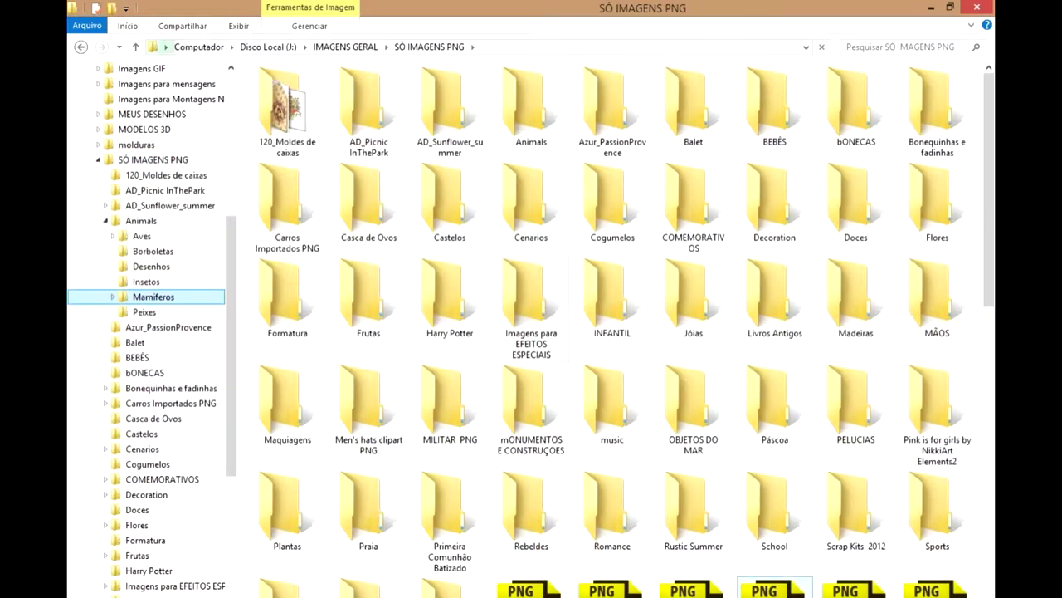
pyautogui.moveTo(989, 289); pyautogui.dragTo(989, 581)
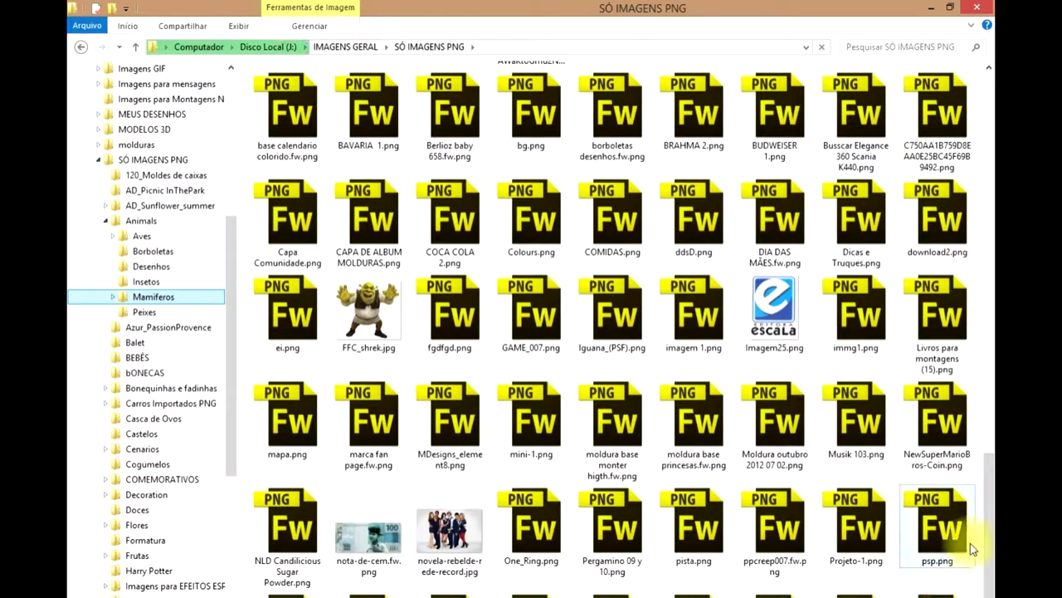
pyautogui.moveTo(990, 455); pyautogui.dragTo(989, 412)
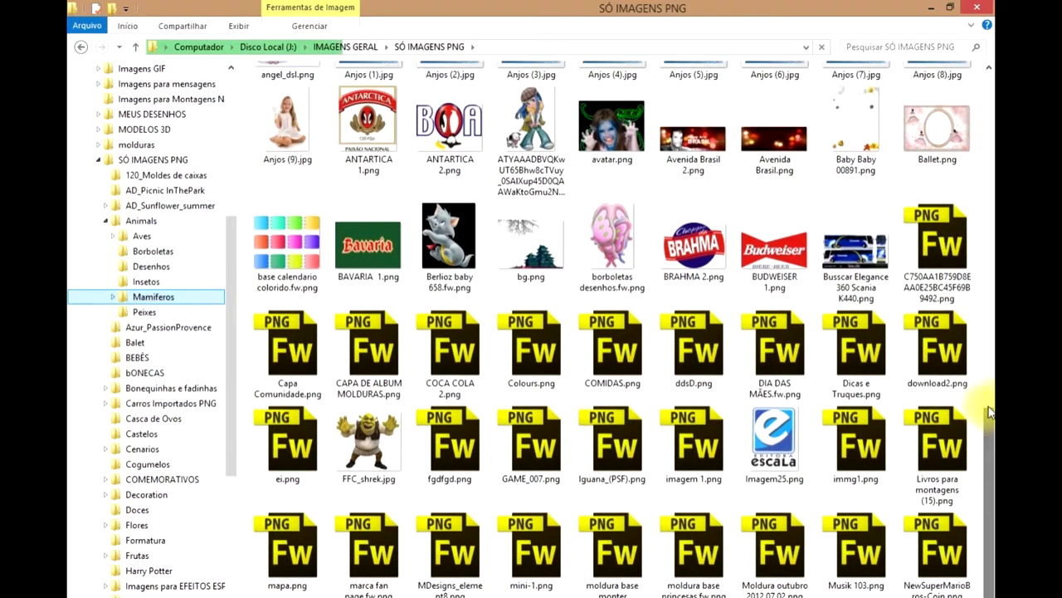
pyautogui.click(989, 405)
pyautogui.moveTo(989, 346); pyautogui.dragTo(993, 577)
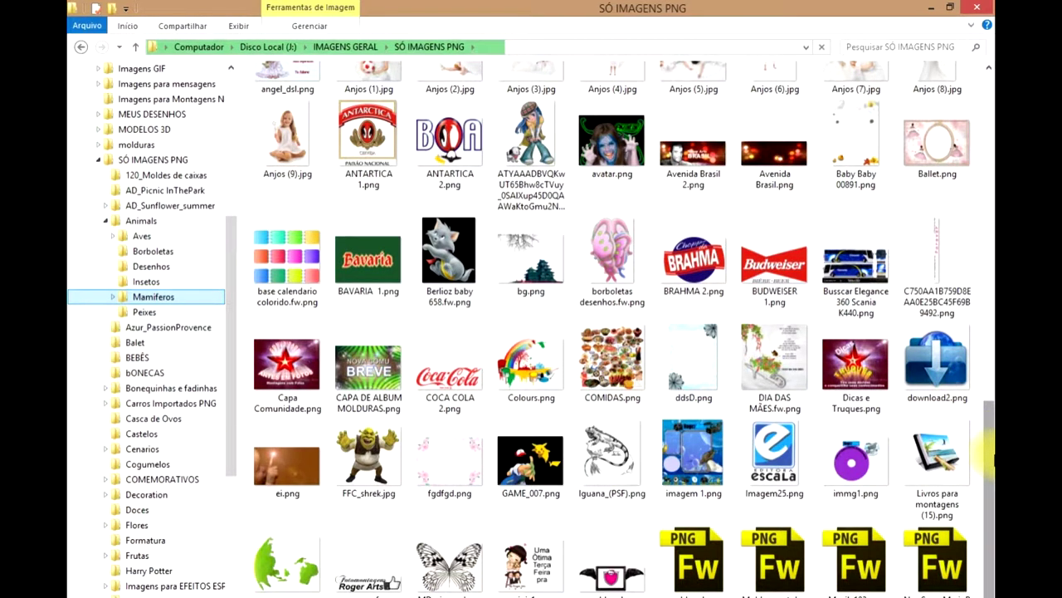
pyautogui.scroll(-1, 390, 584)
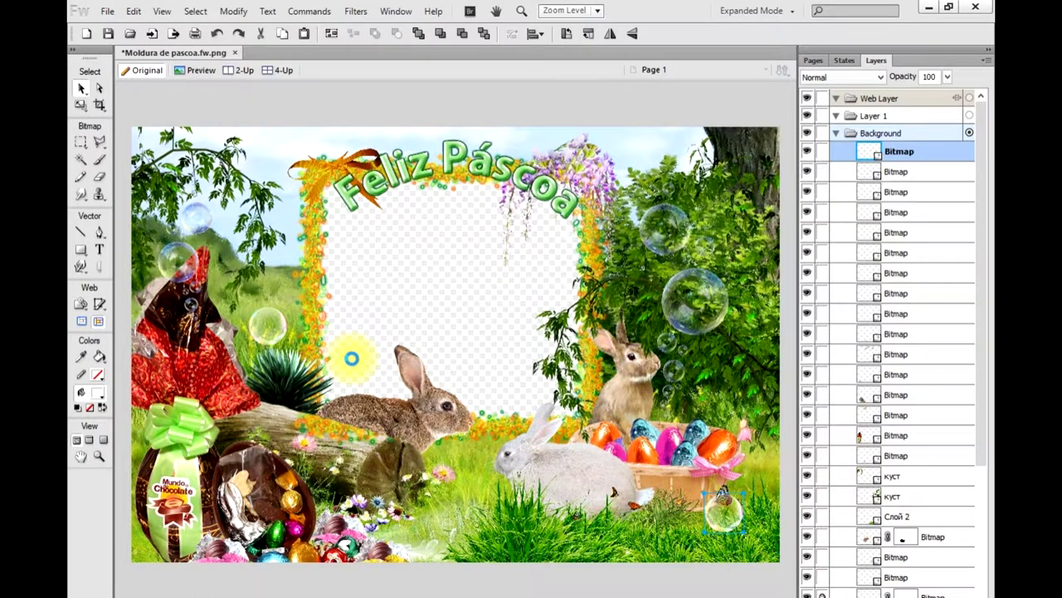
# Place the watermark logo and shrink it into the bottom-right corner of the frame.
pyautogui.click(351, 359)
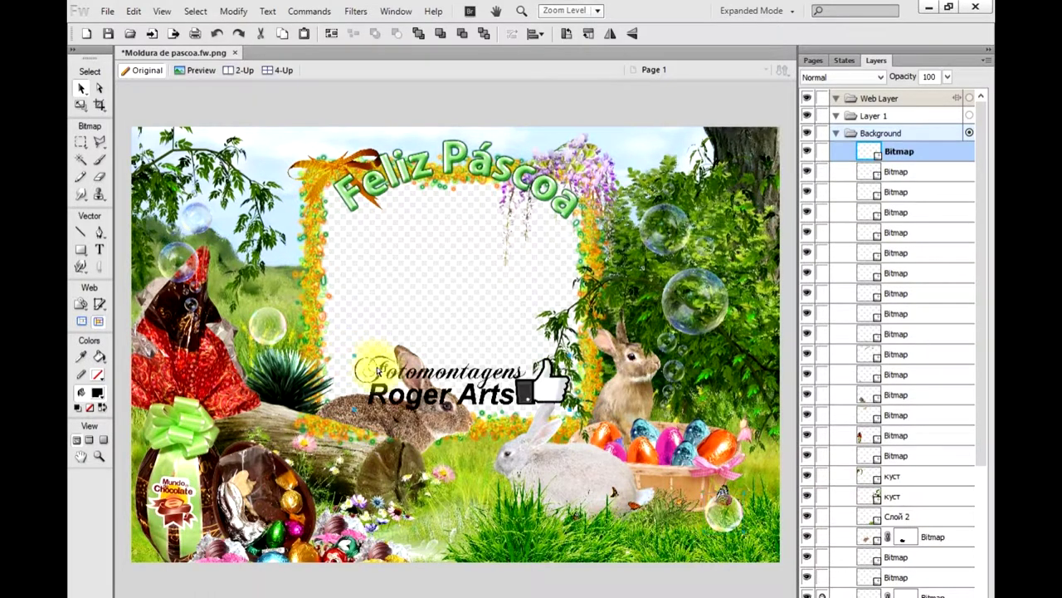
pyautogui.moveTo(408, 375)
pyautogui.mouseDown()
pyautogui.moveTo(578, 507)
pyautogui.moveTo(605, 515)
pyautogui.mouseUp()
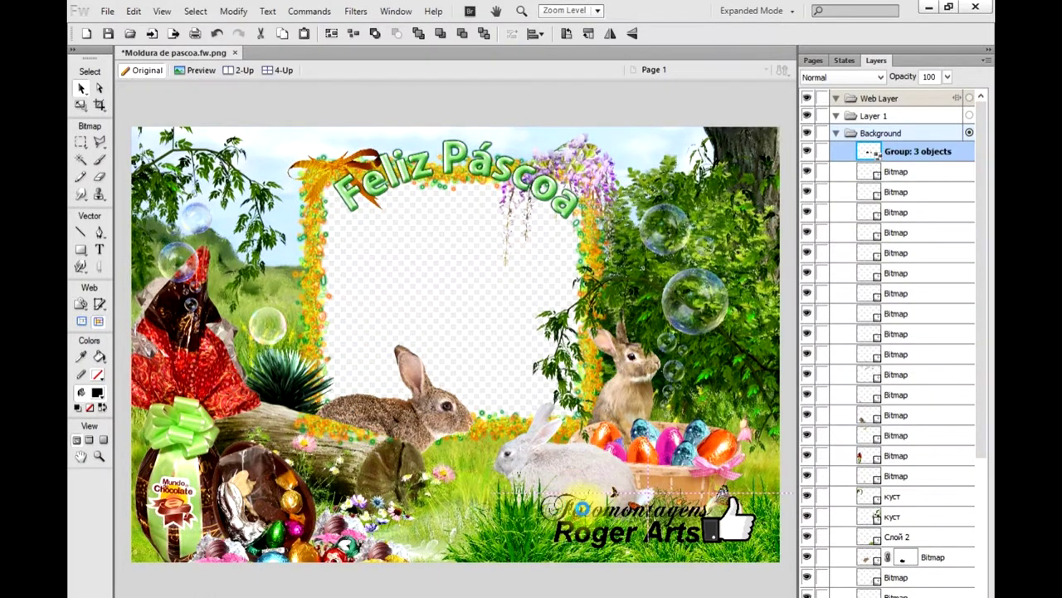
pyautogui.click(80, 105)
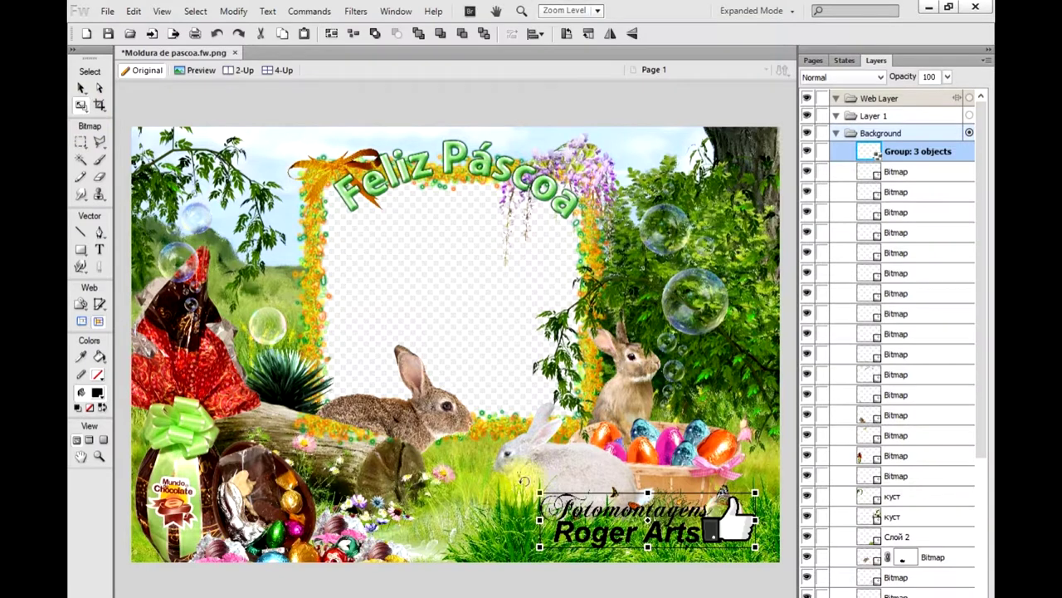
pyautogui.moveTo(540, 493); pyautogui.dragTo(636, 517)
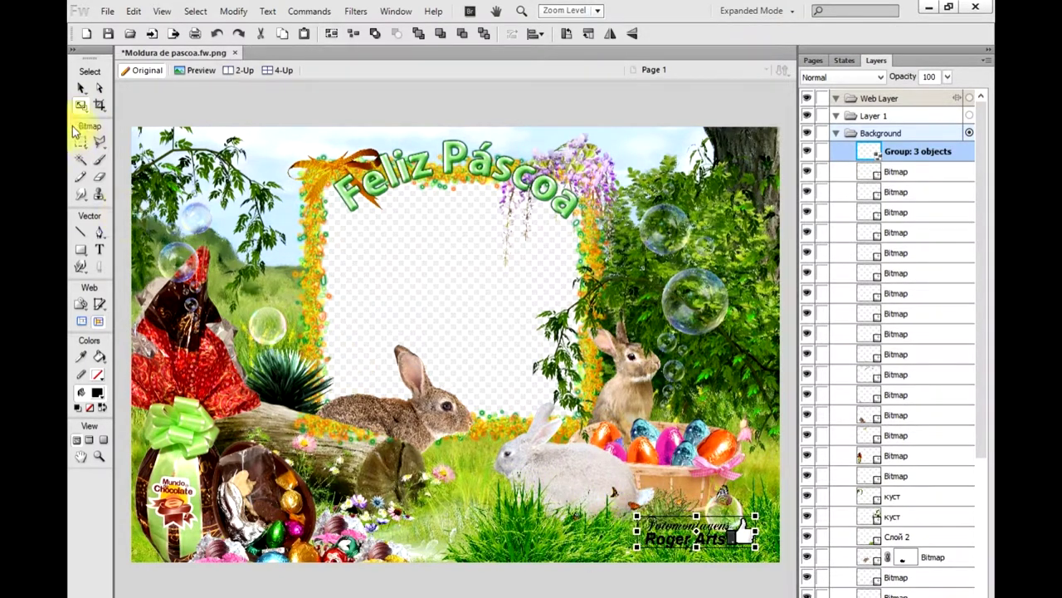
# Try Screen blend mode on the logo, then set it back to Normal.
pyautogui.click(85, 90)
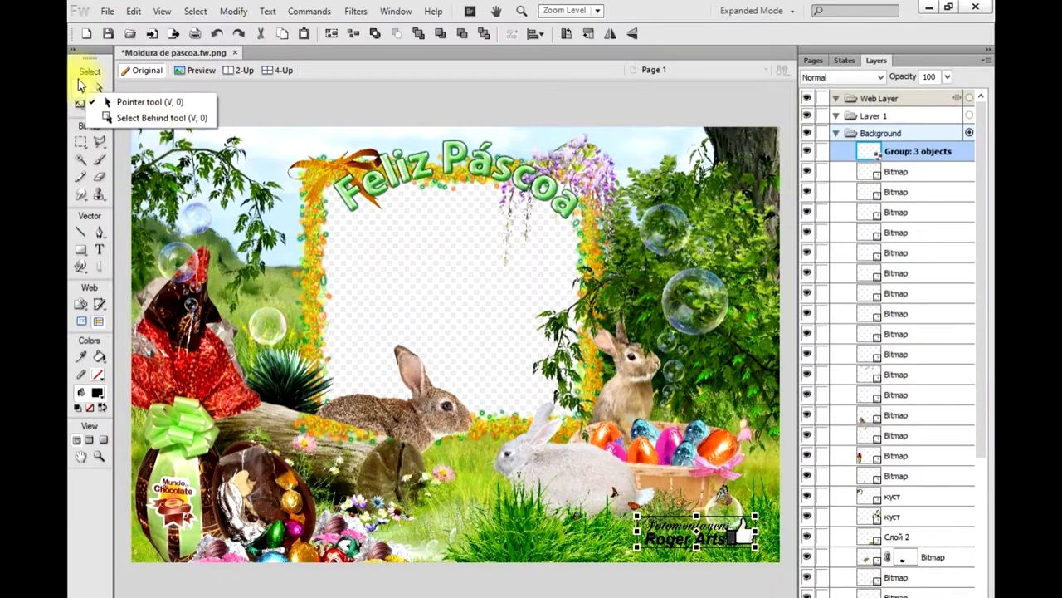
pyautogui.click(137, 102)
pyautogui.click(123, 117)
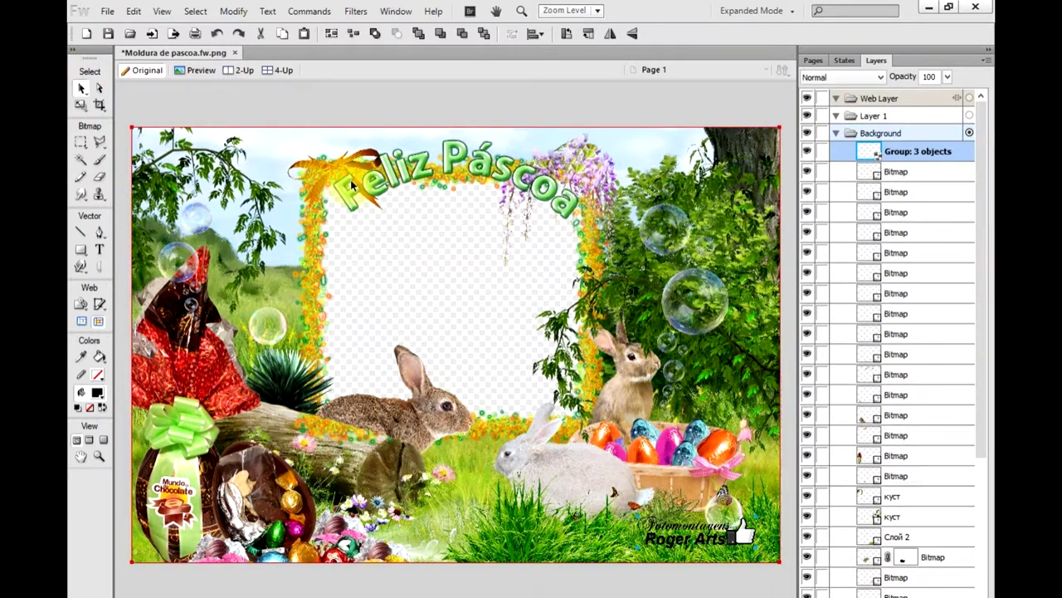
pyautogui.click(823, 77)
pyautogui.click(844, 202)
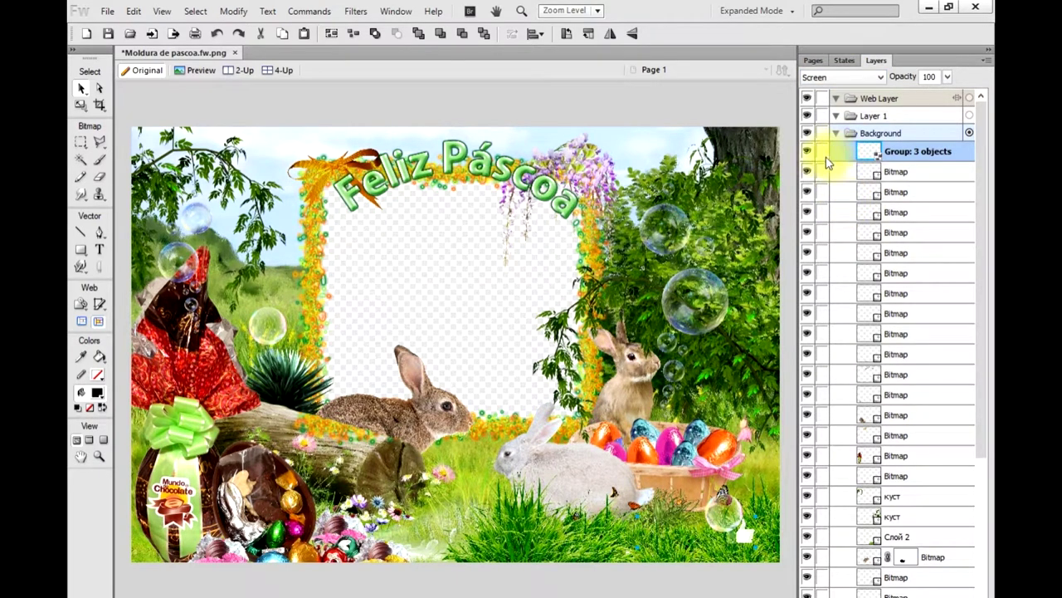
pyautogui.click(821, 76)
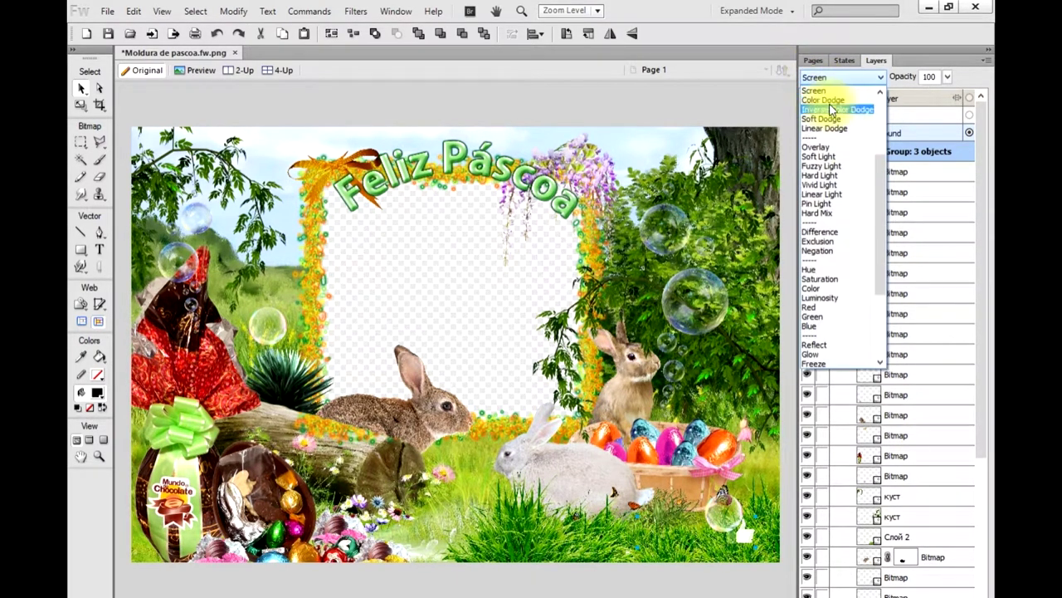
pyautogui.click(833, 89)
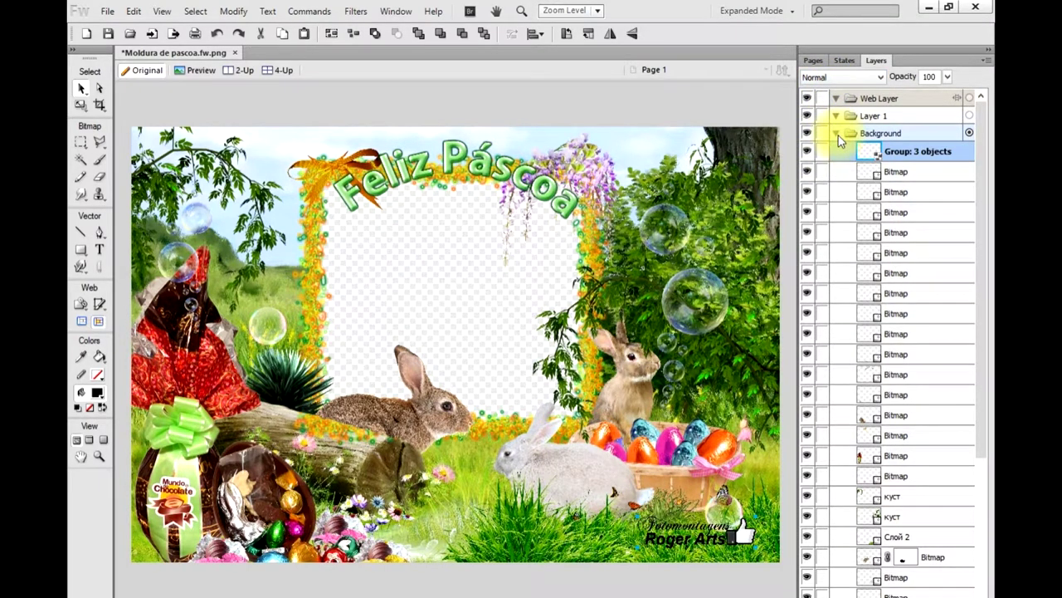
# Select the 'Group: 3 objects' entry, deselect it, then select all Background objects.
pyautogui.click(868, 151)
pyautogui.hotkey('ctrl', 'd')
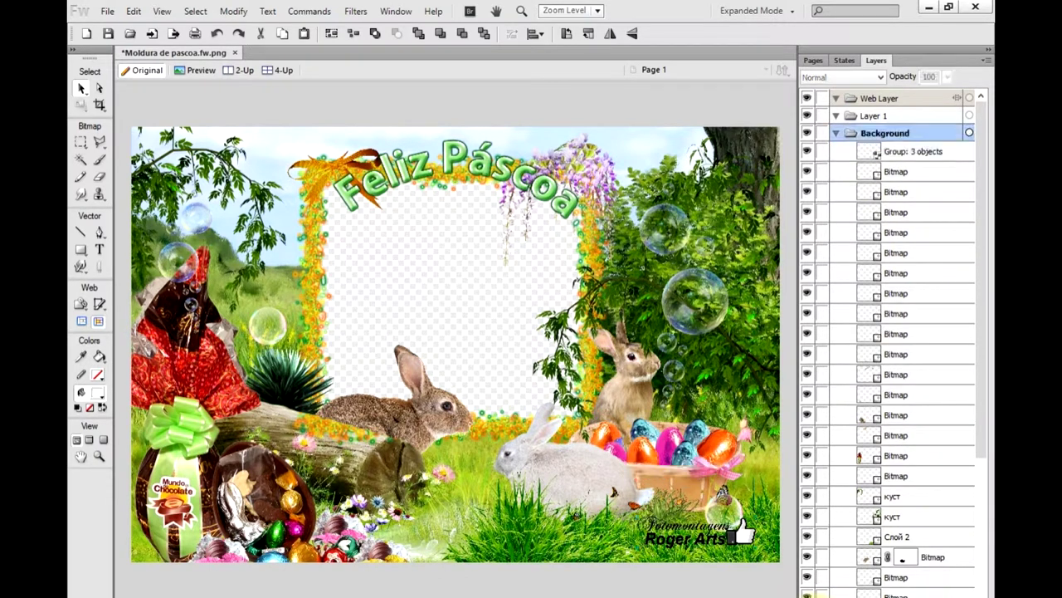
pyautogui.hotkey('ctrl', 'a')
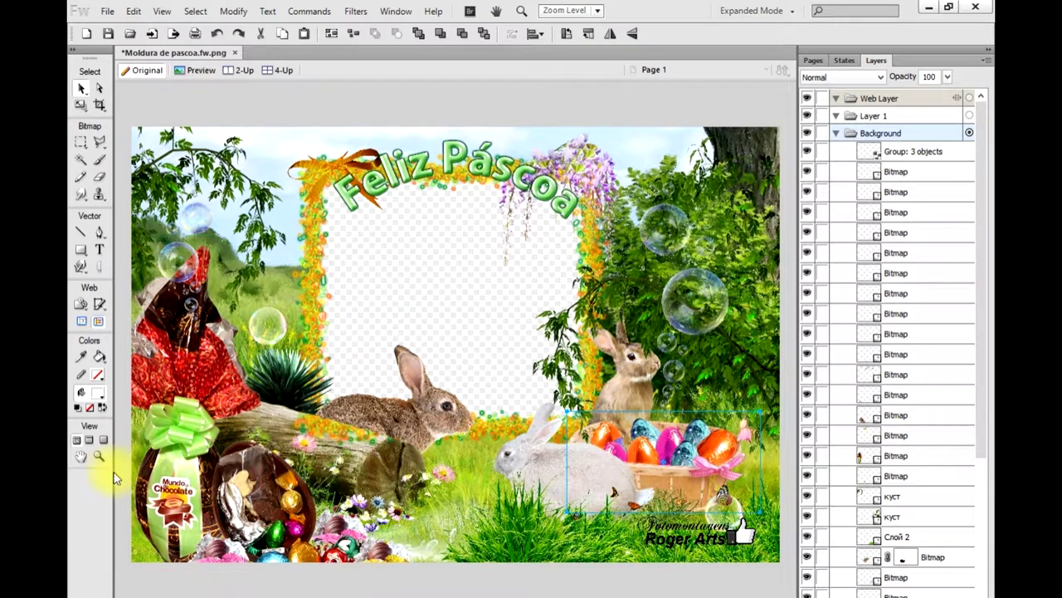
pyautogui.click(98, 456)
pyautogui.click(341, 428)
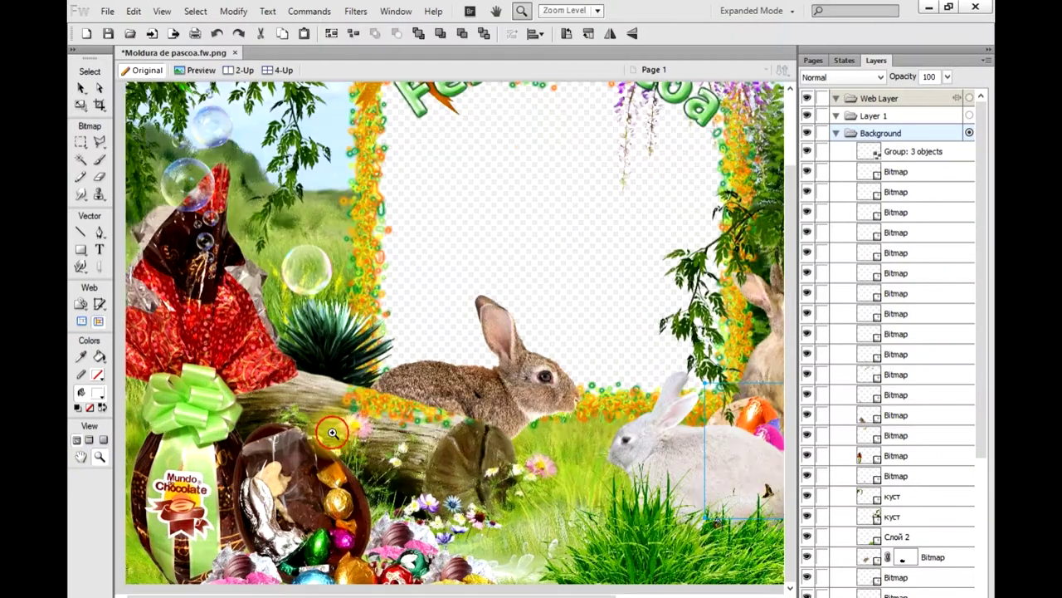
pyautogui.click(412, 428)
pyautogui.click(87, 99)
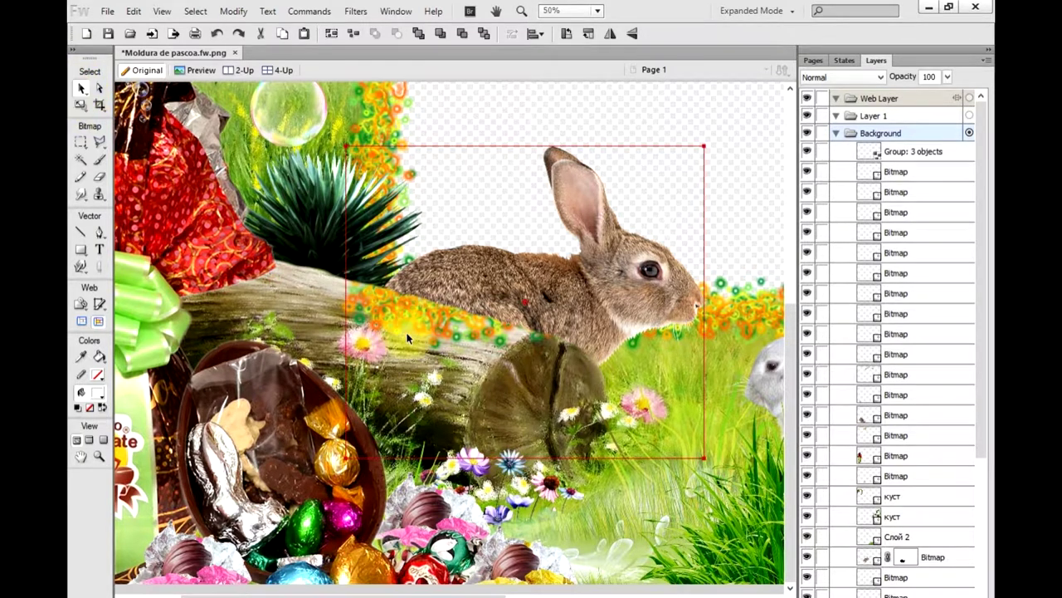
pyautogui.click(645, 467)
pyautogui.moveTo(977, 336); pyautogui.dragTo(984, 474)
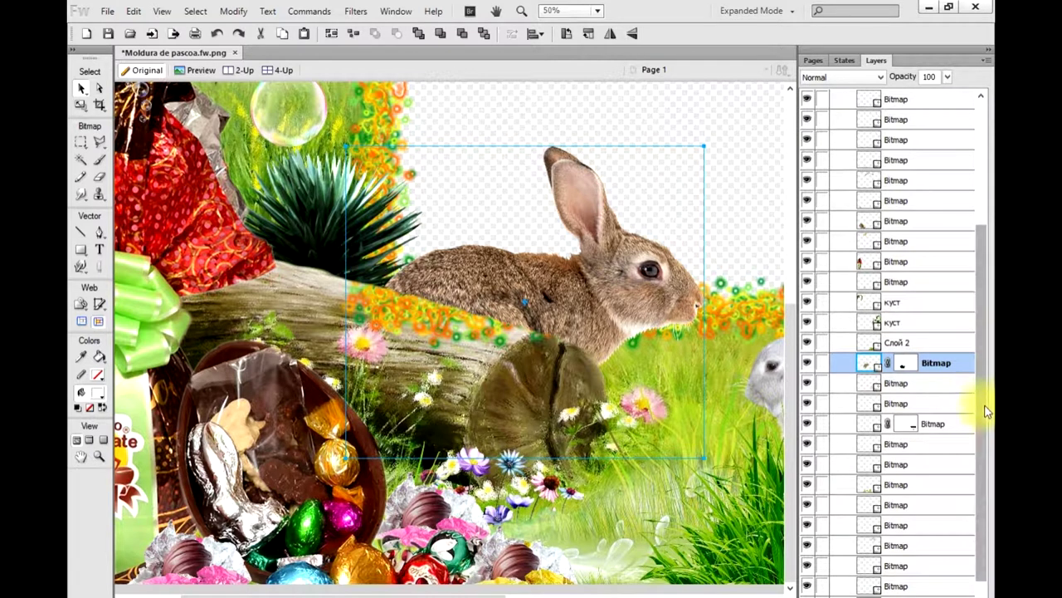
pyautogui.click(979, 483)
pyautogui.moveTo(936, 221); pyautogui.dragTo(921, 211)
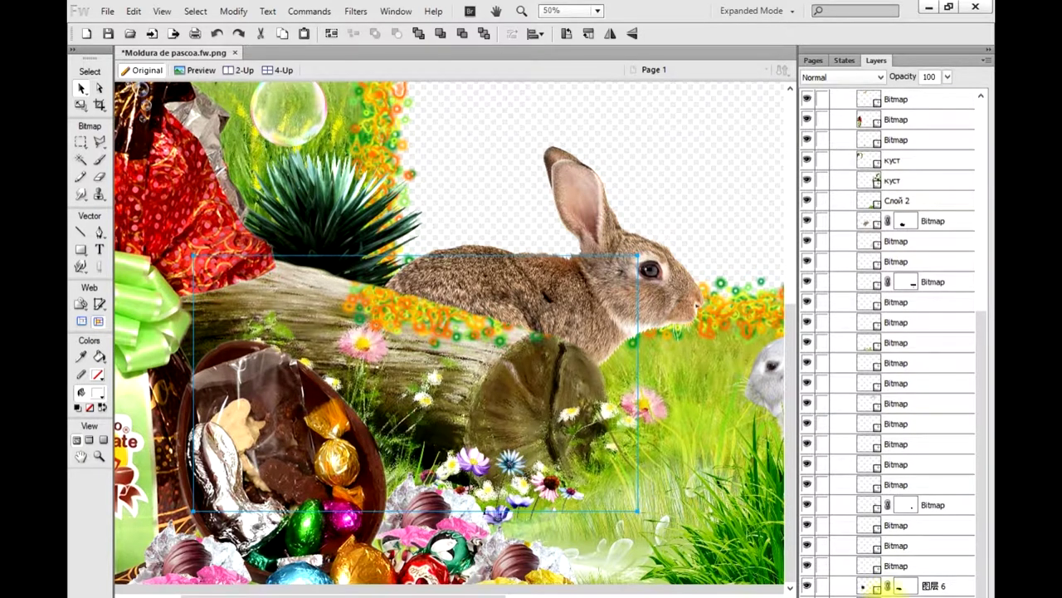
pyautogui.click(887, 586)
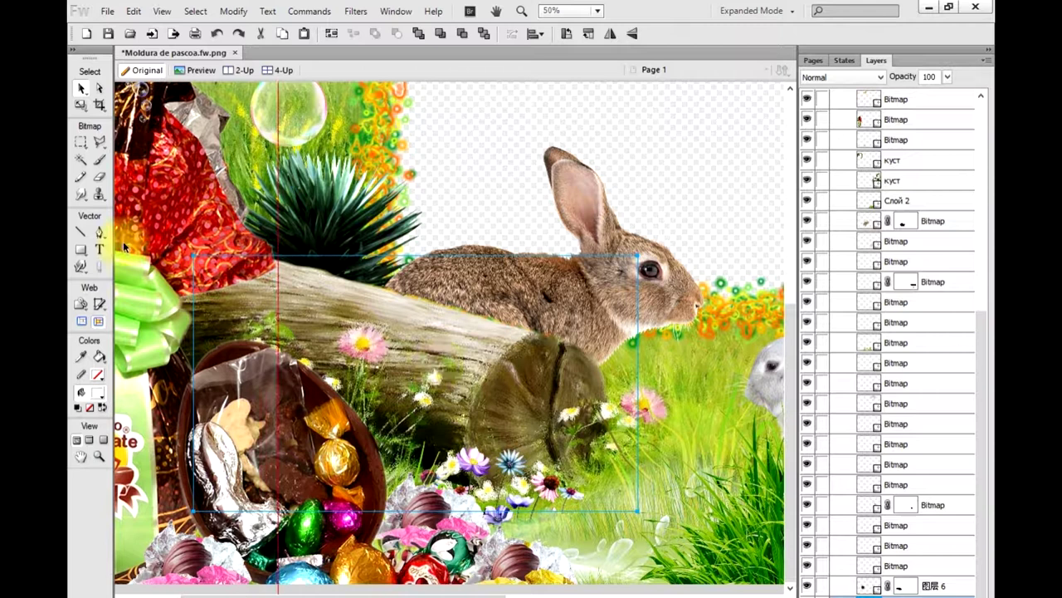
pyautogui.click(100, 178)
pyautogui.moveTo(425, 286); pyautogui.dragTo(453, 283)
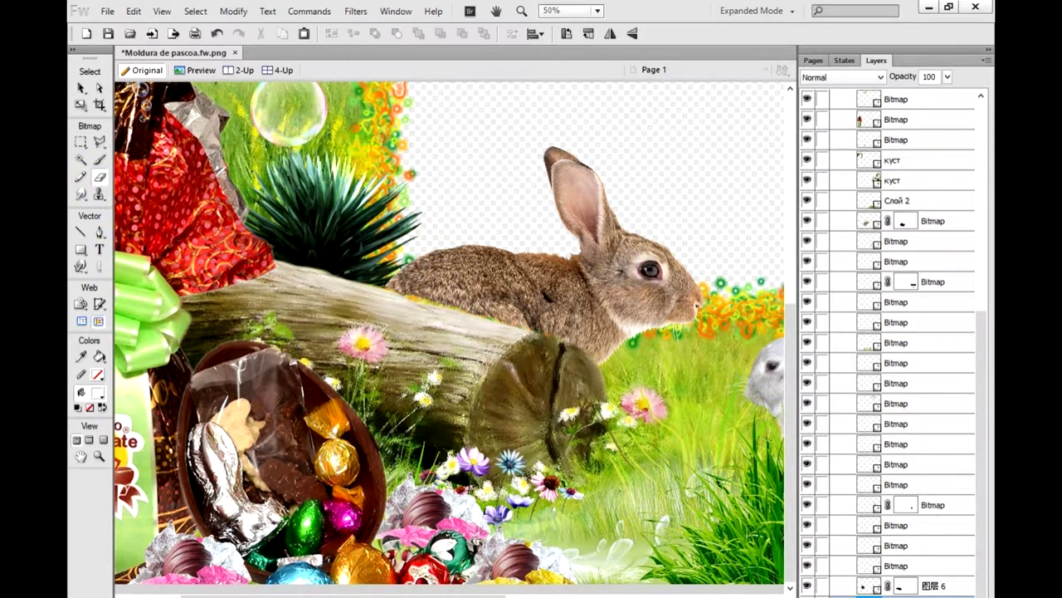
pyautogui.click(217, 35)
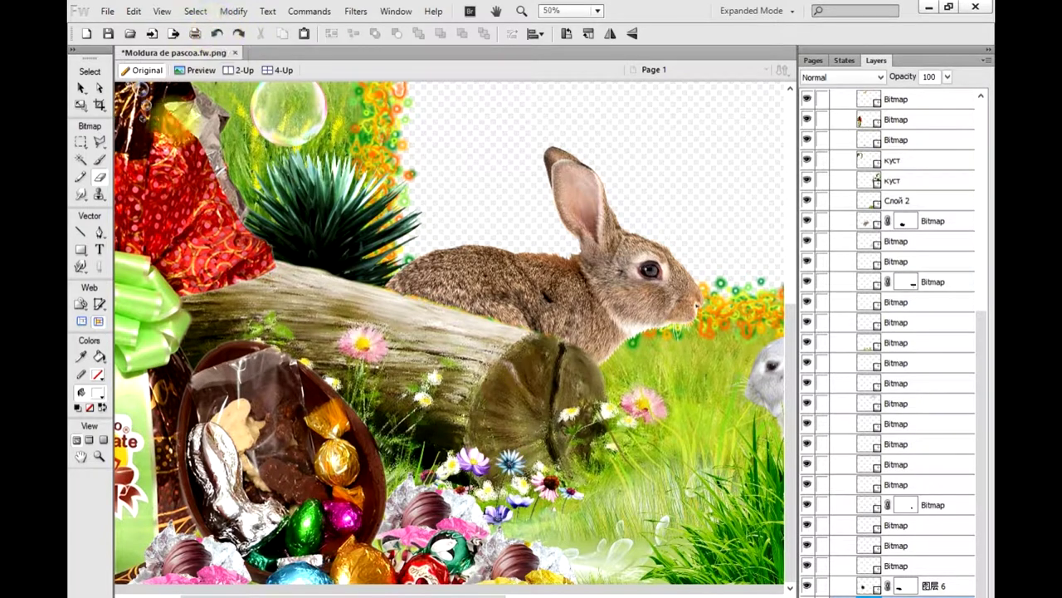
pyautogui.click(459, 254)
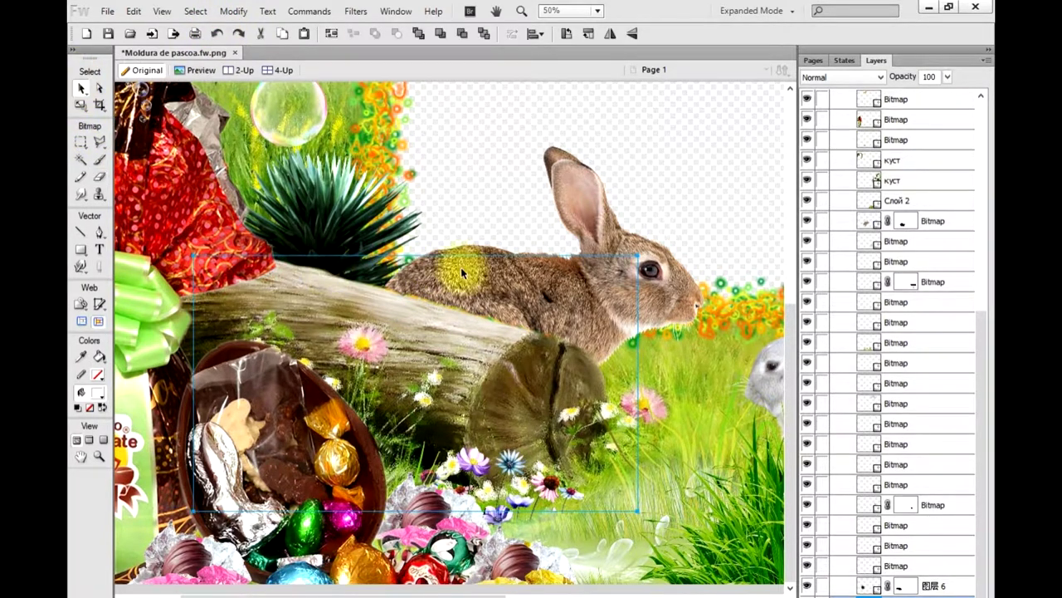
pyautogui.rightClick(479, 240)
pyautogui.click(541, 268)
pyautogui.click(742, 284)
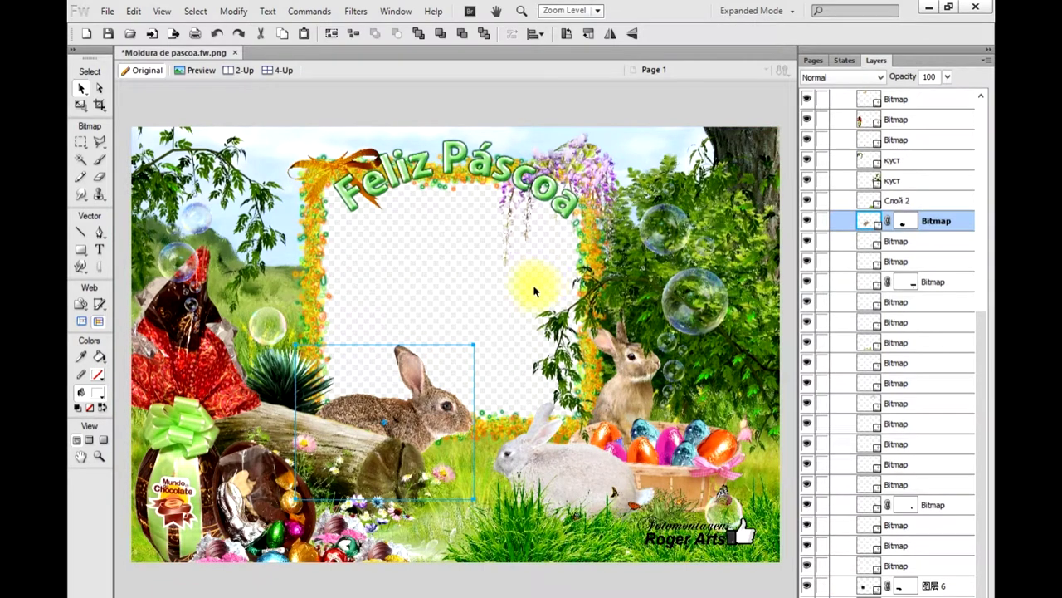
# Group and flatten all Background folder objects into one bitmap, then delete the white bitmap.
pyautogui.click(981, 124)
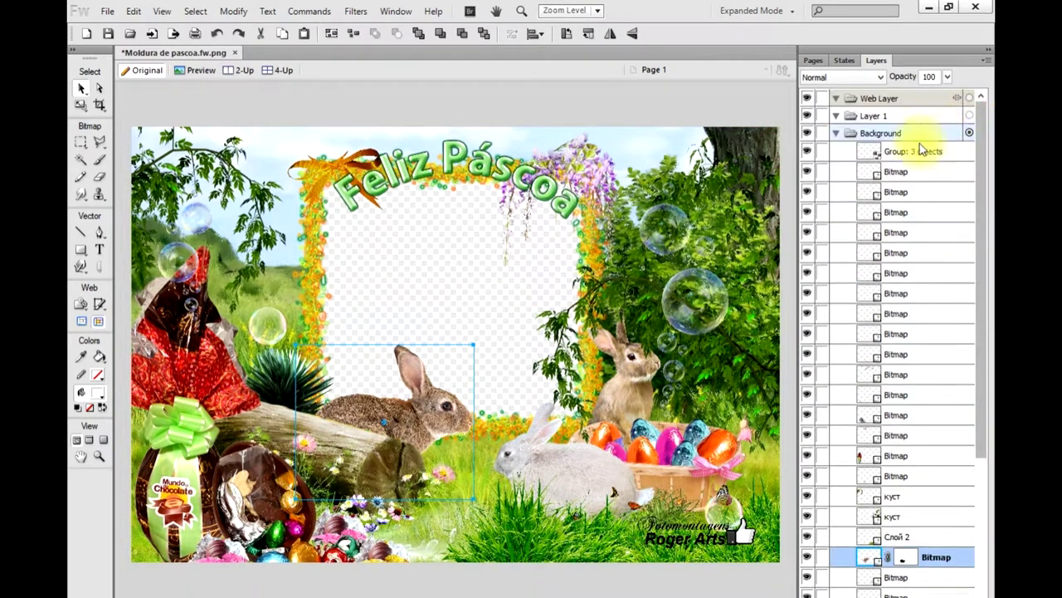
pyautogui.click(836, 134)
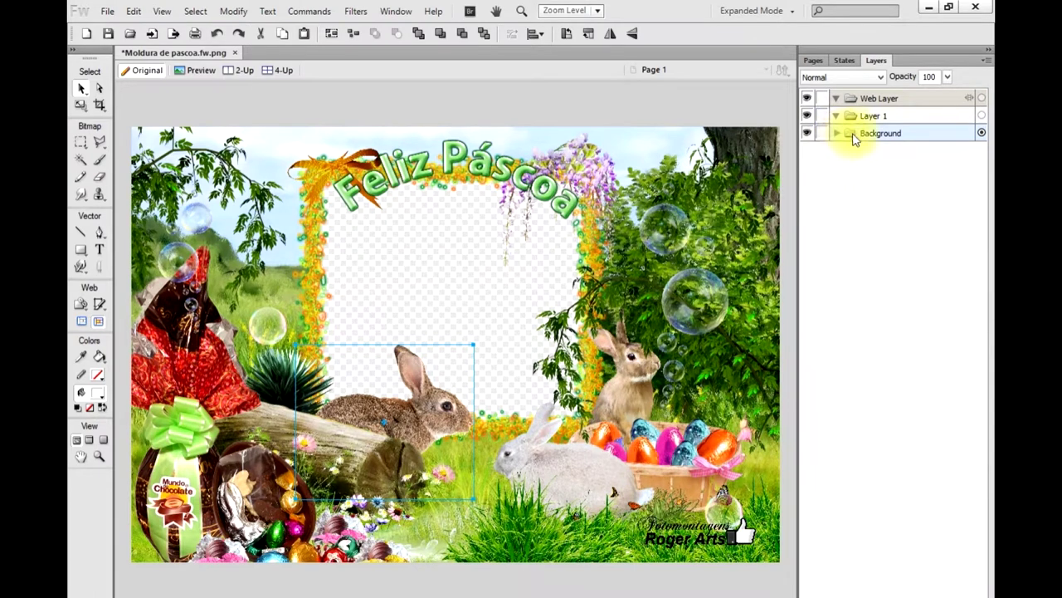
pyautogui.click(838, 134)
pyautogui.click(867, 133)
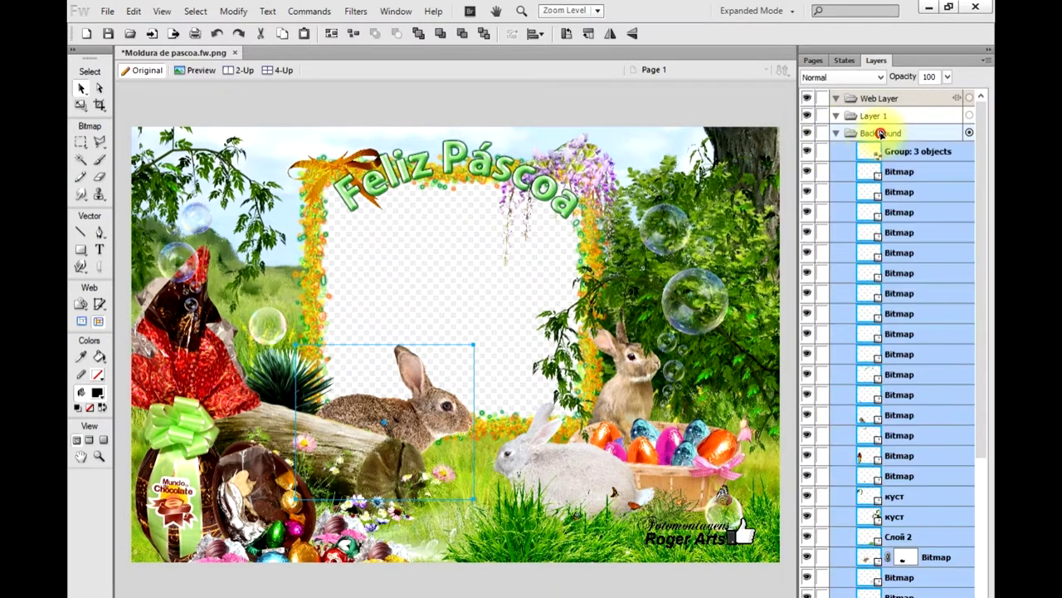
pyautogui.click(331, 31)
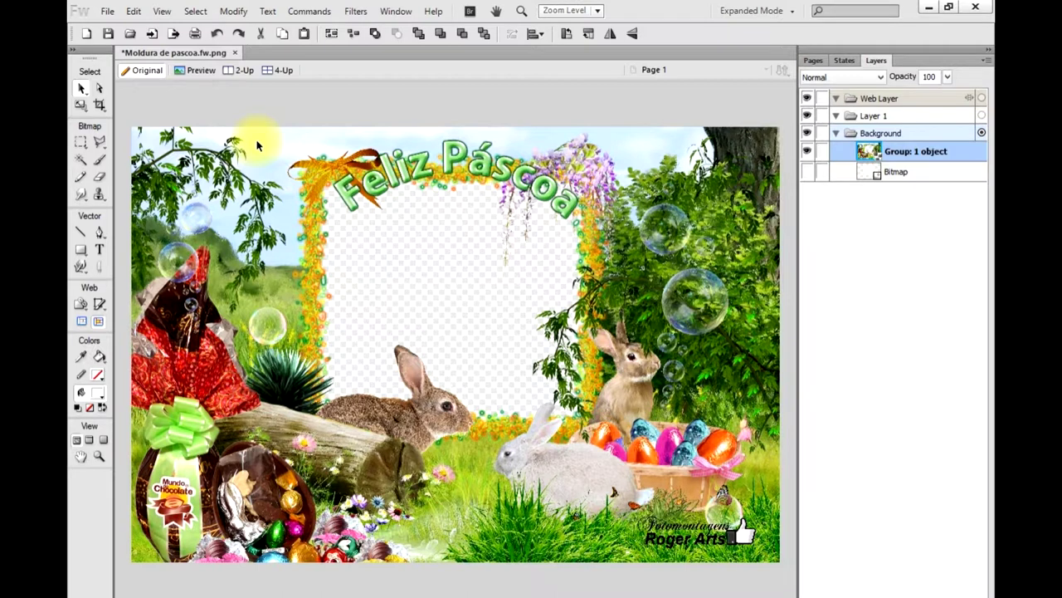
pyautogui.hotkey('ctrl', 'shift', 'g')
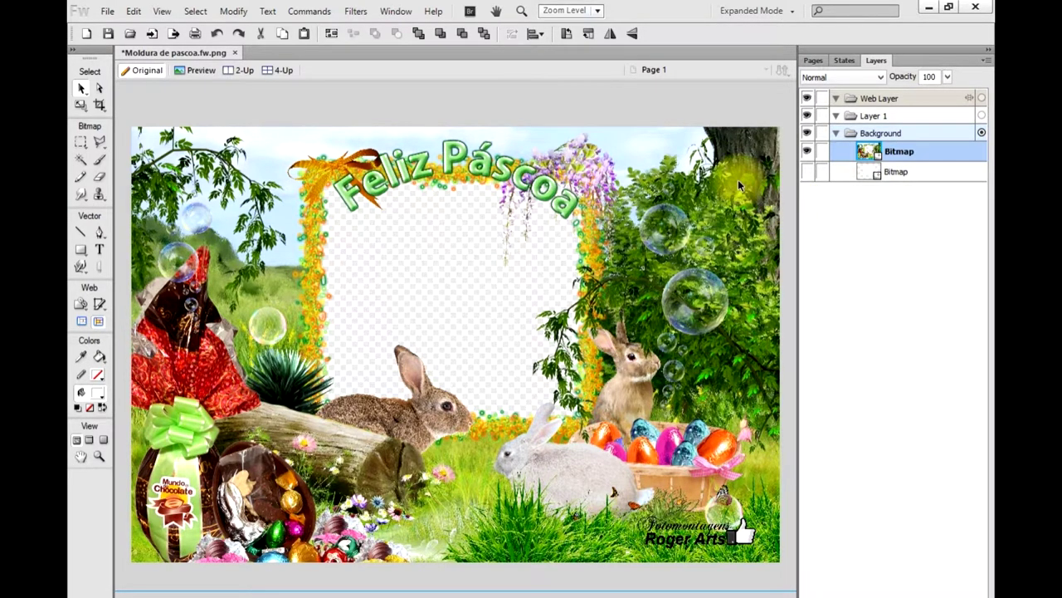
pyautogui.click(806, 171)
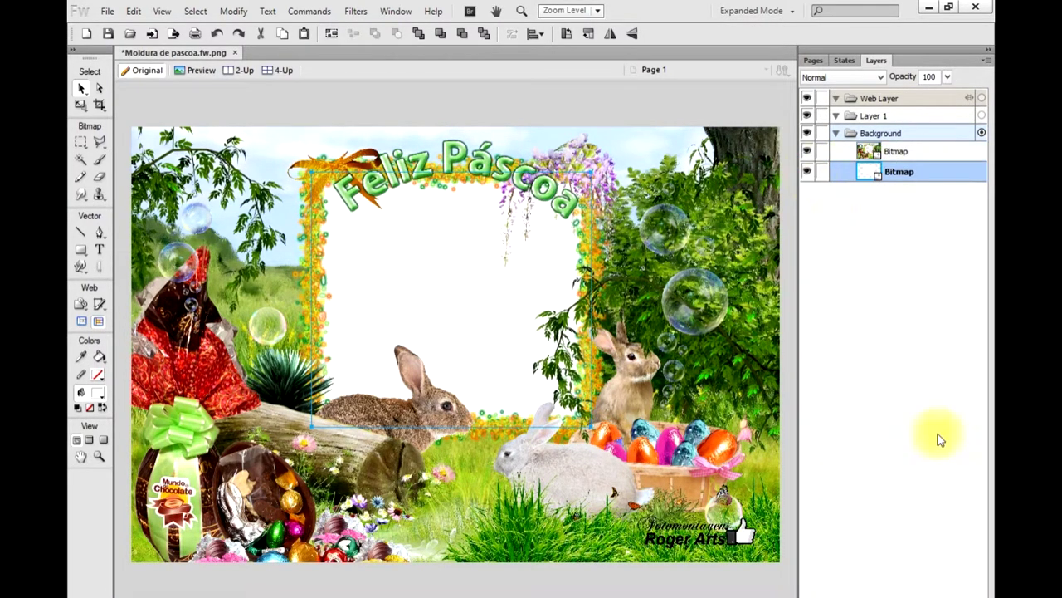
pyautogui.press('Delete')
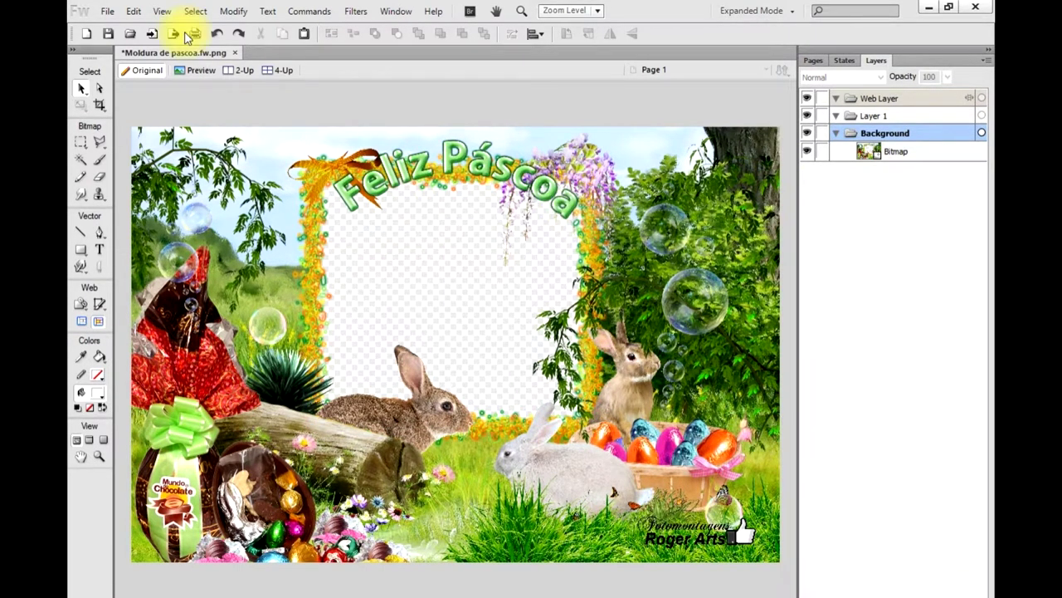
# Save the composite to the Desktop as Fireworks PNG 'Moldura de pascoa.fw.png'.
pyautogui.click(107, 12)
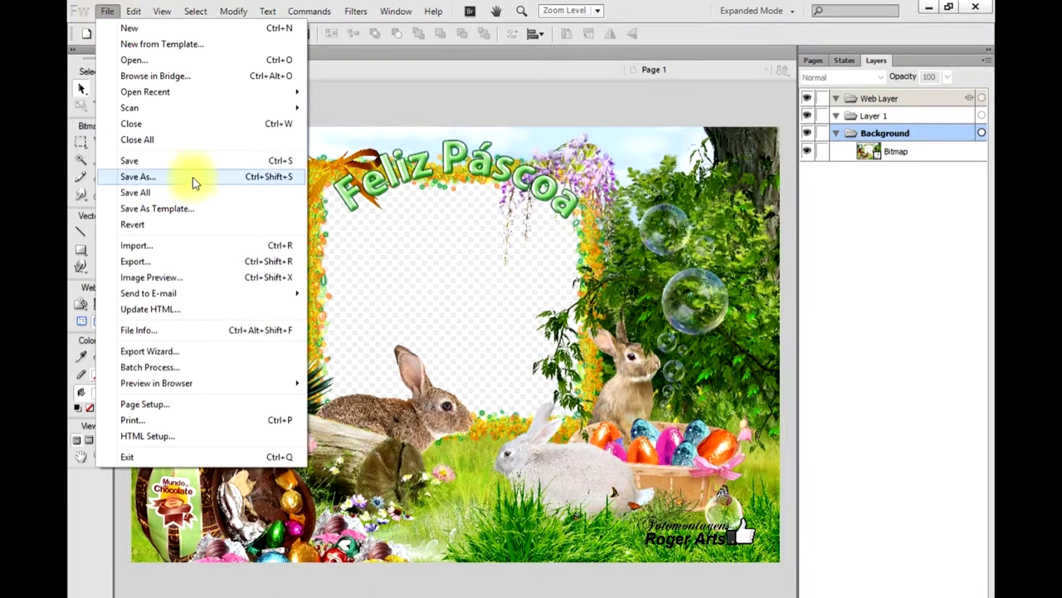
pyautogui.click(138, 177)
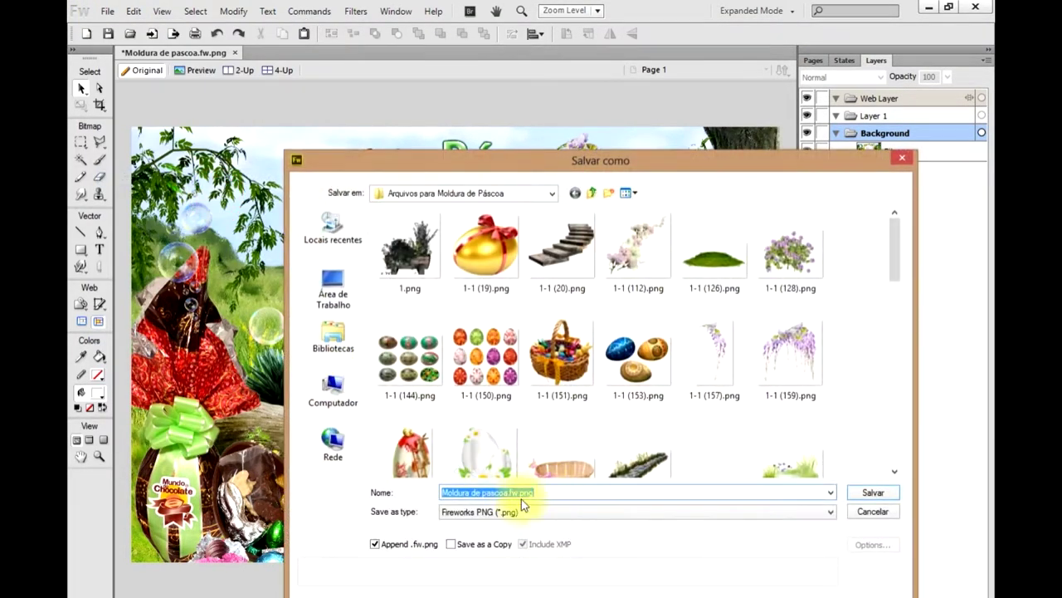
pyautogui.click(333, 291)
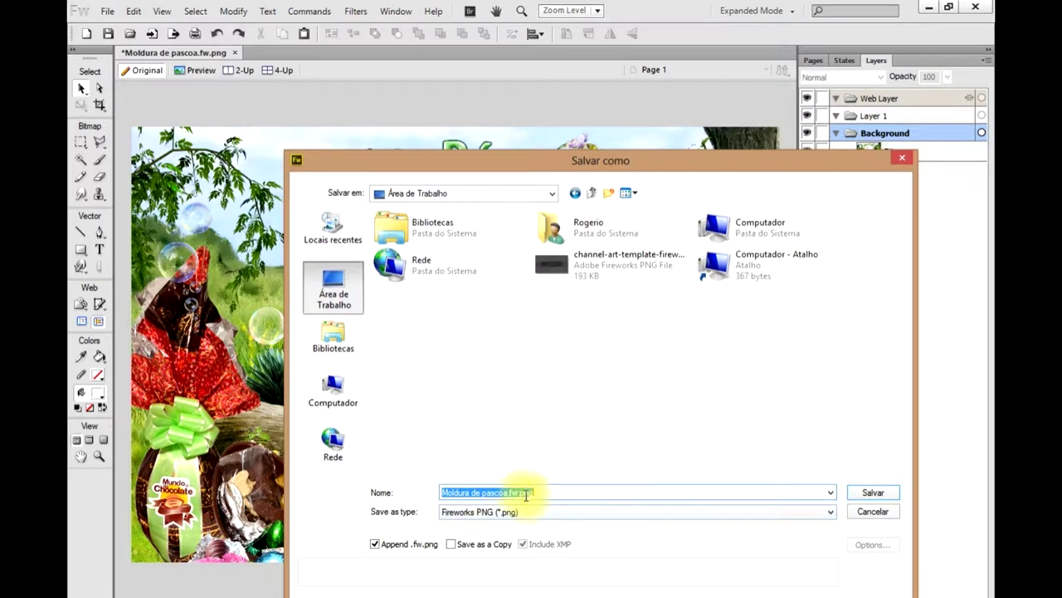
pyautogui.click(873, 494)
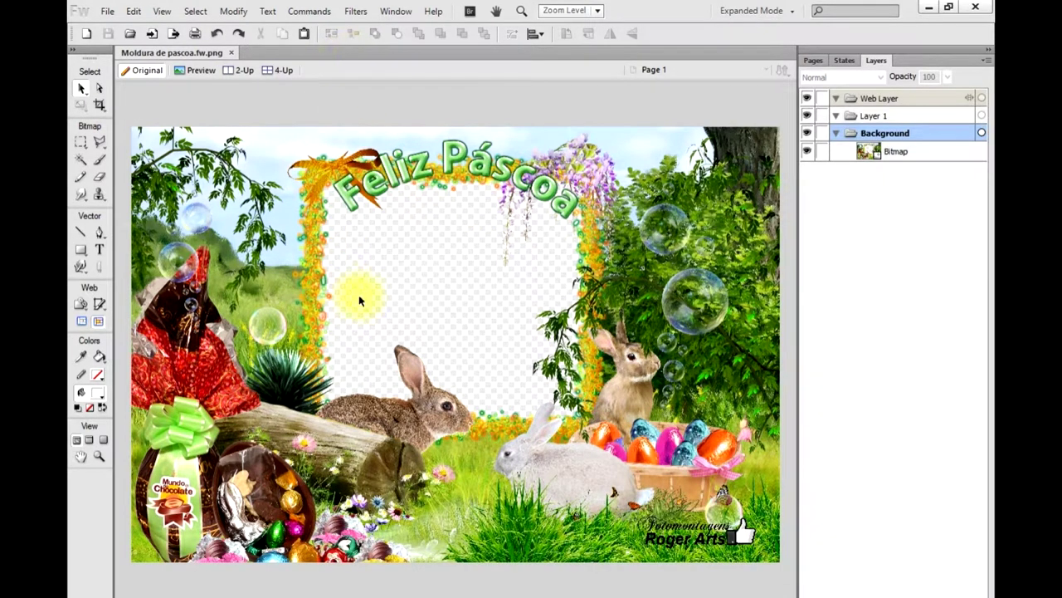
# Undo five edits to restore the separate Background bitmaps, then collapse and re-expand the folder.
pyautogui.click(217, 34)
pyautogui.click(218, 34)
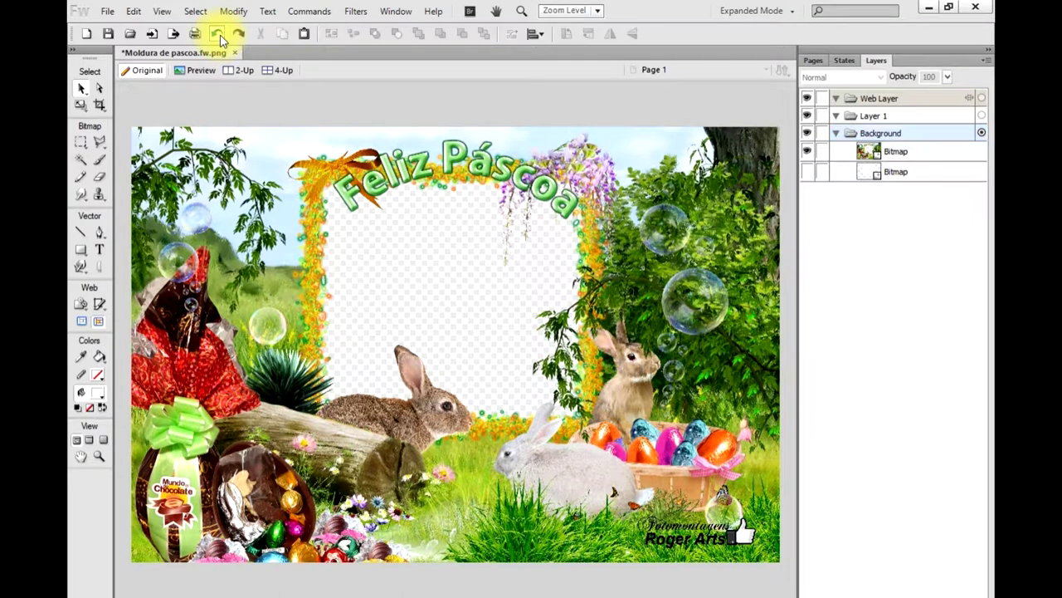
pyautogui.click(217, 34)
pyautogui.click(217, 34)
pyautogui.click(218, 34)
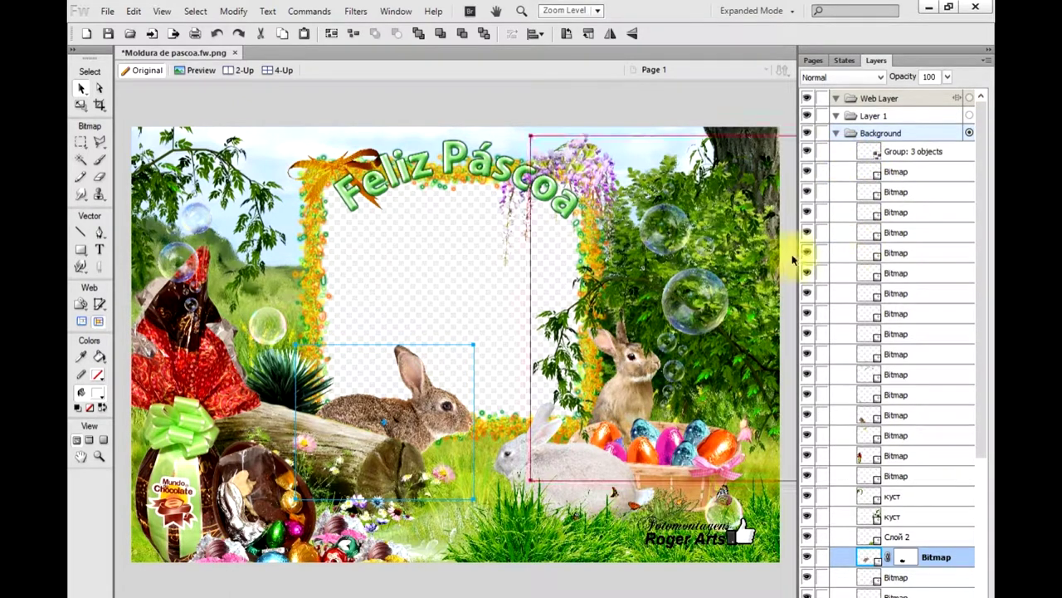
pyautogui.click(837, 133)
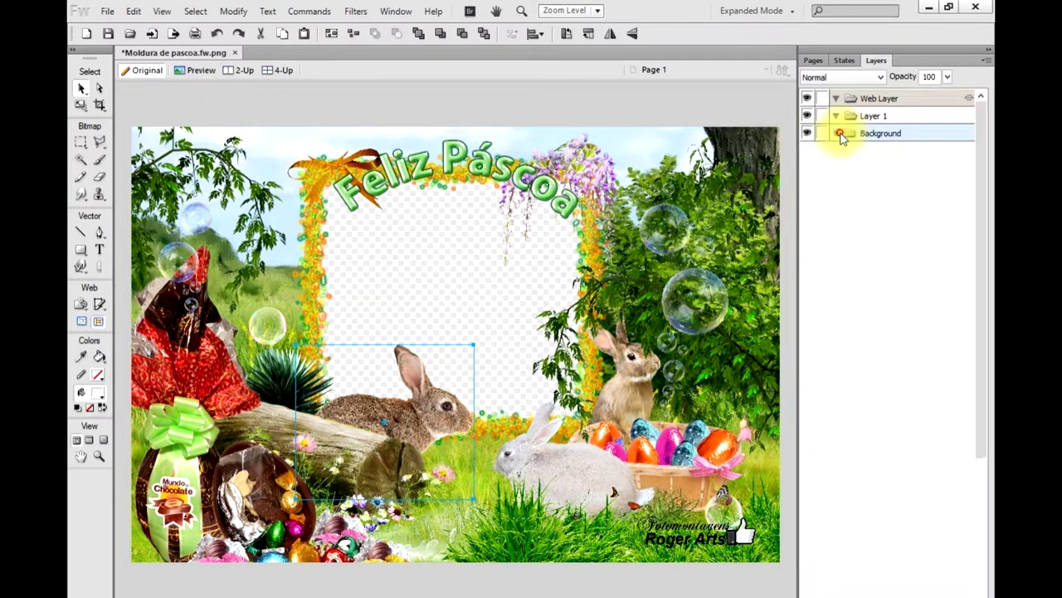
pyautogui.click(836, 133)
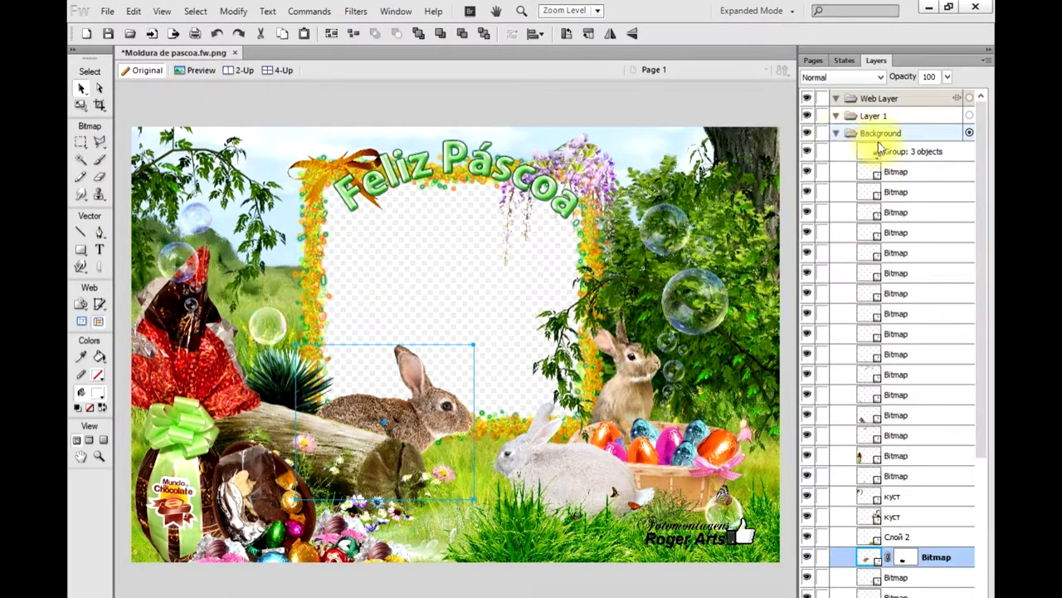
# Start a Save As copy with Photoshop PSD chosen as the file format.
pyautogui.click(107, 12)
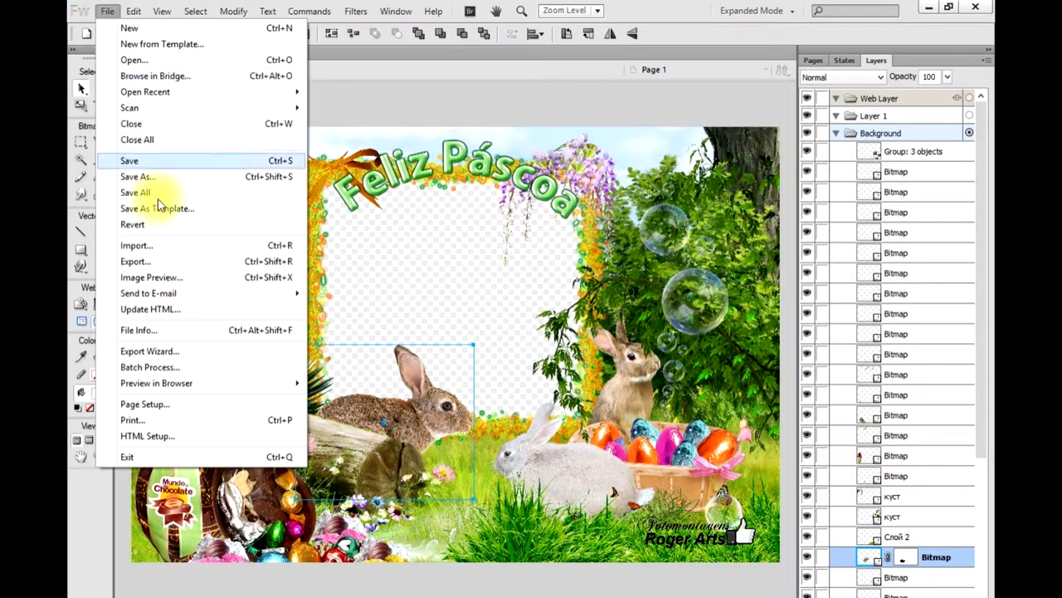
pyautogui.click(166, 175)
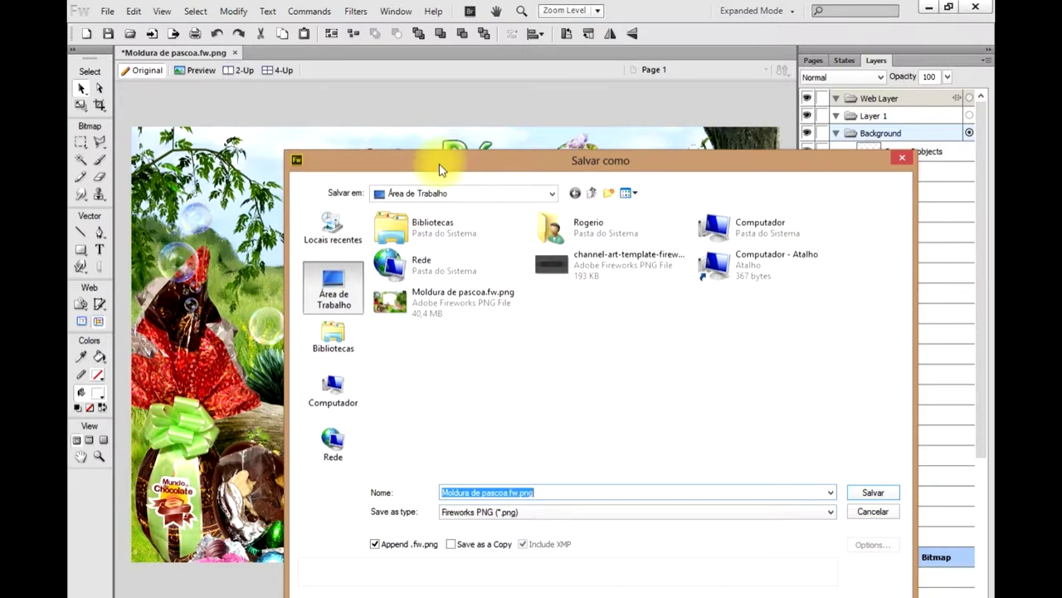
pyautogui.moveTo(440, 164); pyautogui.dragTo(339, 98)
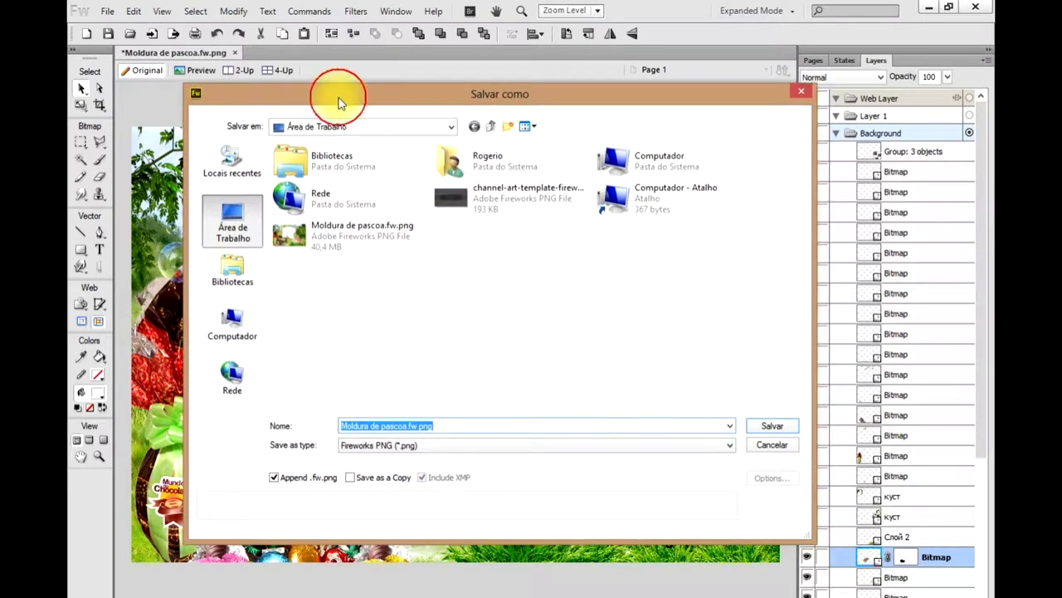
pyautogui.click(435, 447)
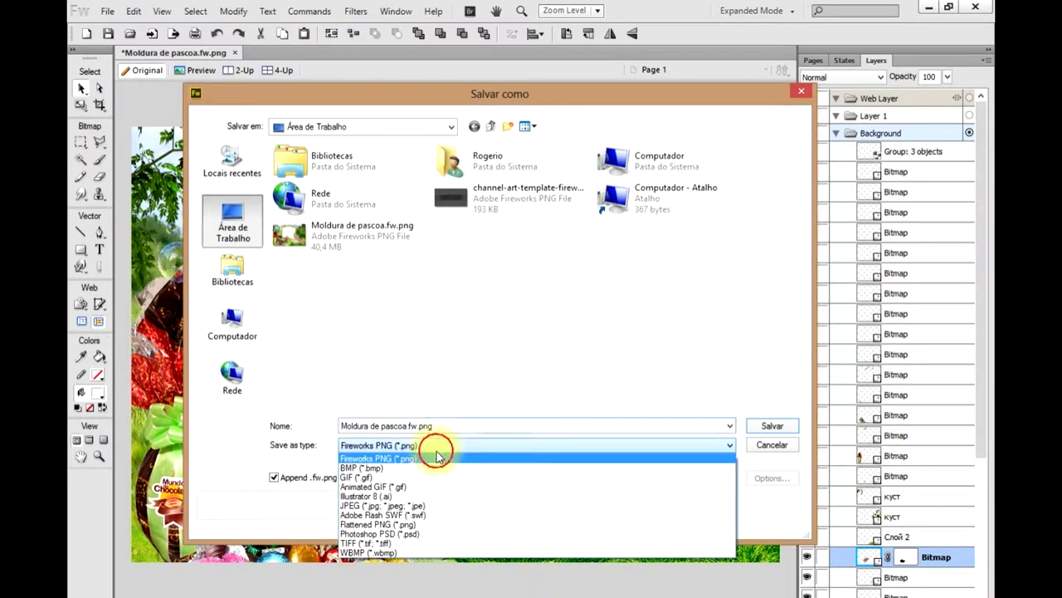
pyautogui.click(428, 533)
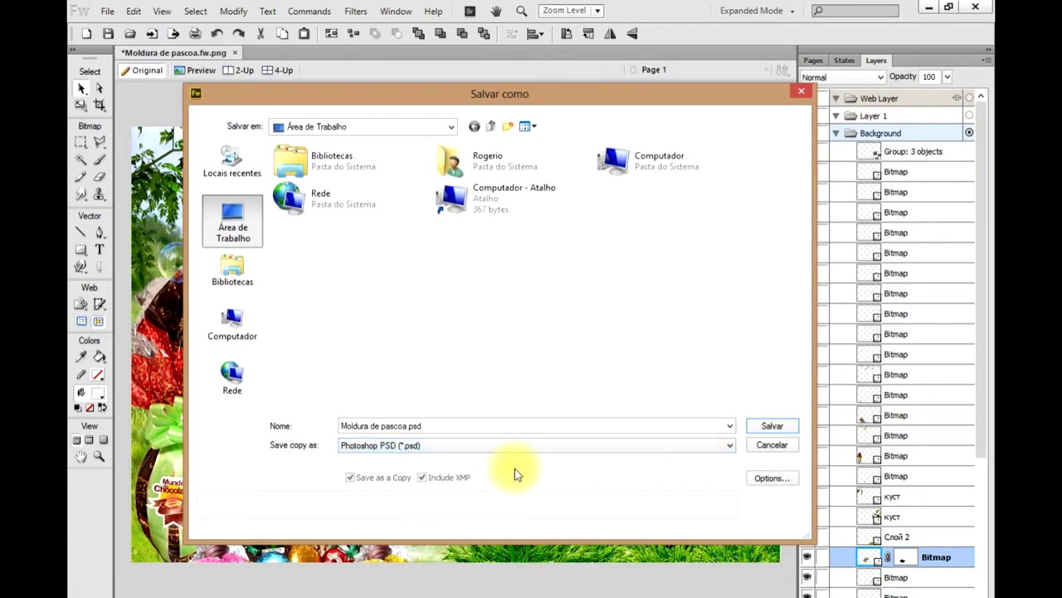
# Save Moldura de pascoa.psd to the Desktop, then quit Fireworks without saving changes.
pyautogui.click(771, 478)
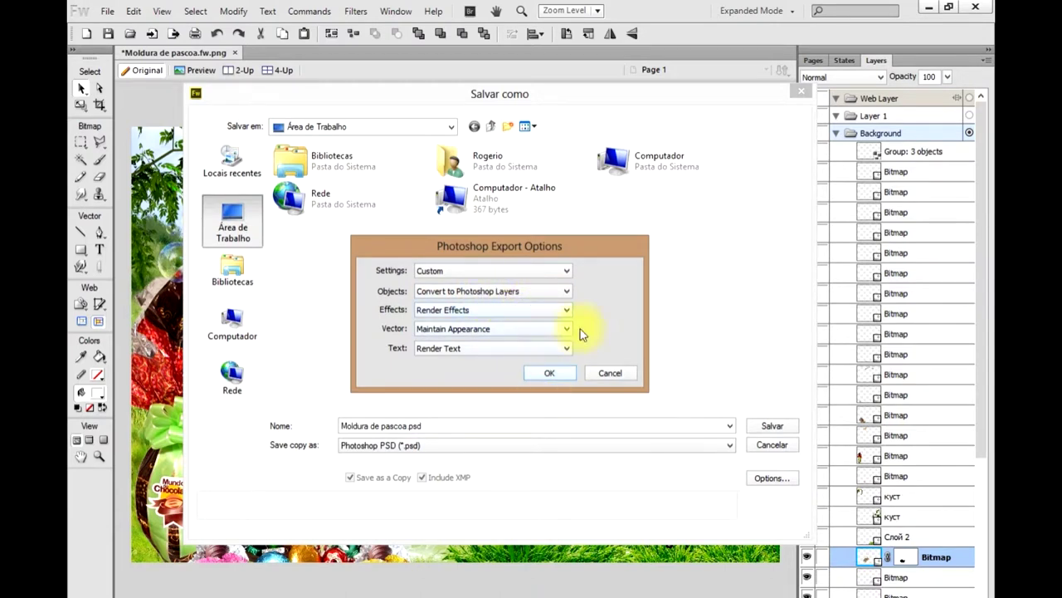
pyautogui.click(551, 375)
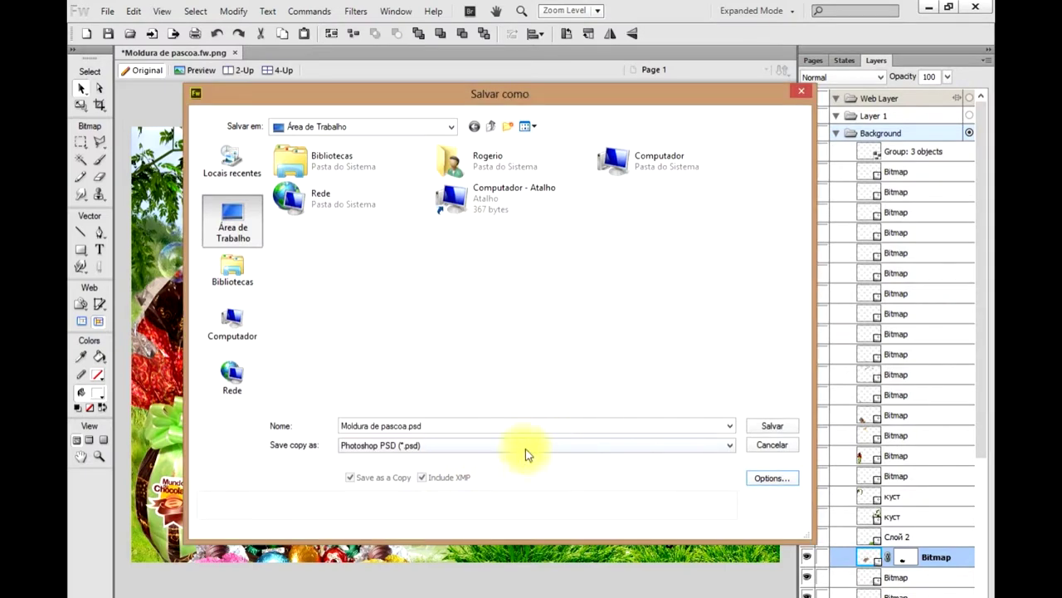
pyautogui.click(728, 427)
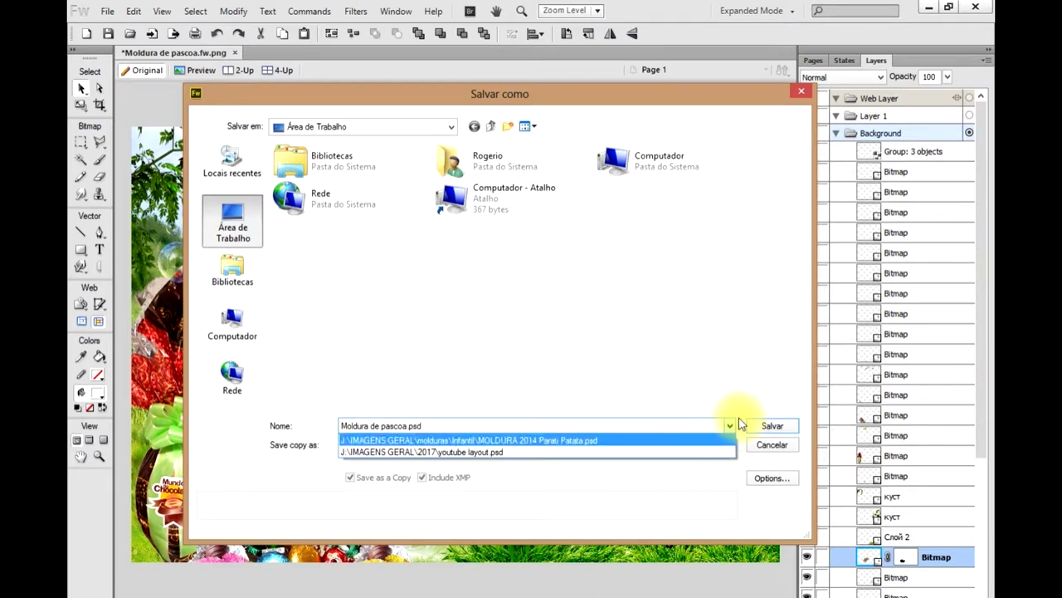
pyautogui.click(688, 343)
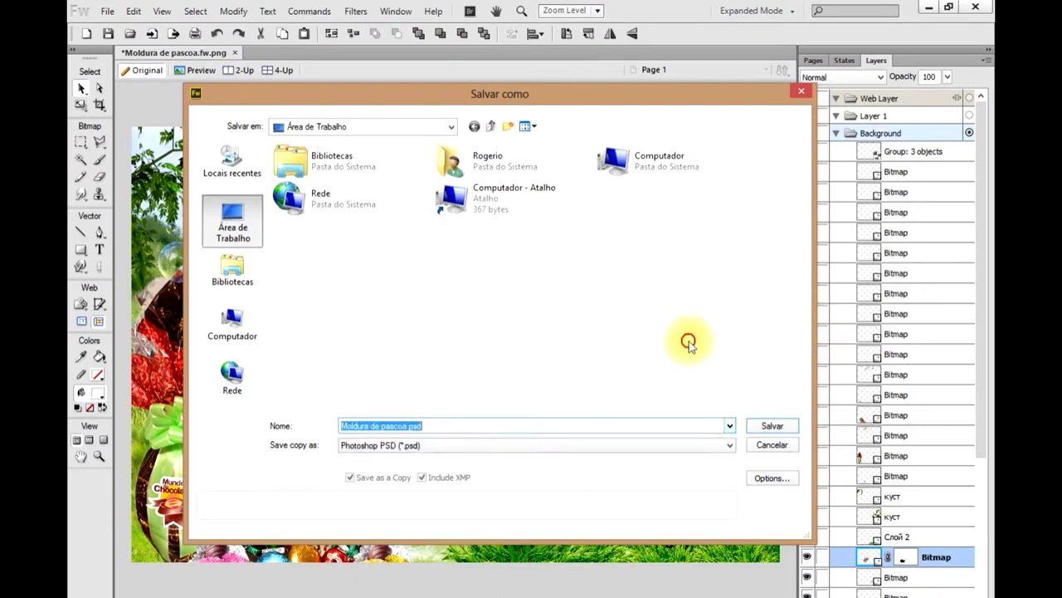
pyautogui.click(752, 428)
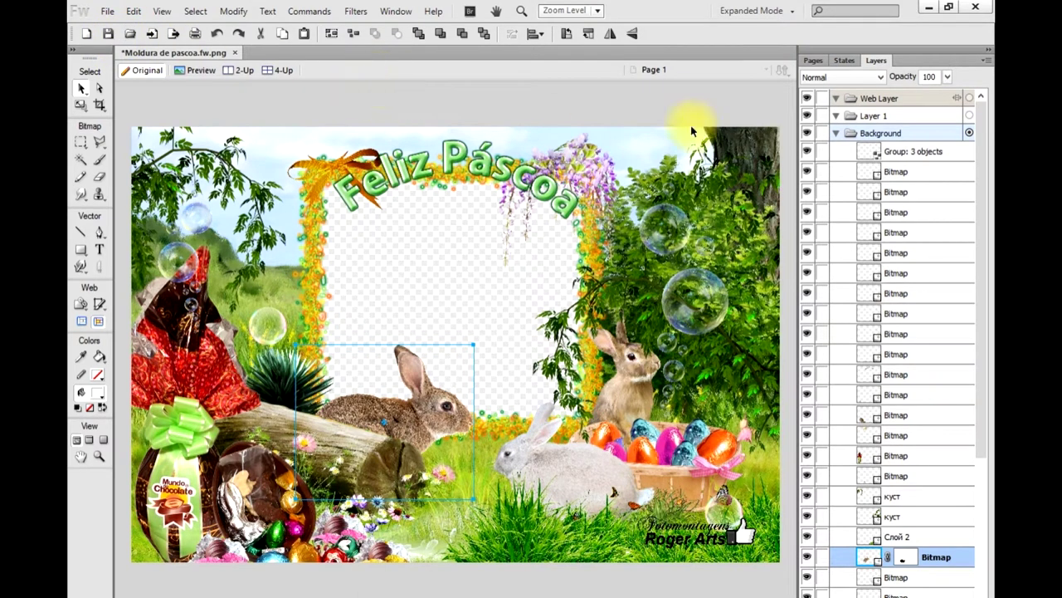
pyautogui.click(977, 6)
pyautogui.click(538, 396)
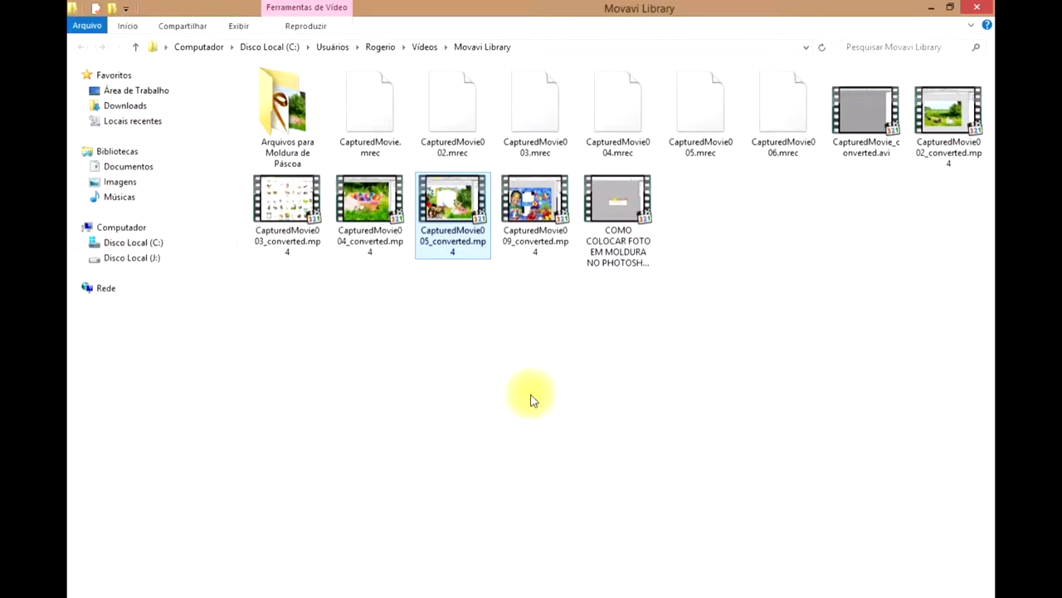